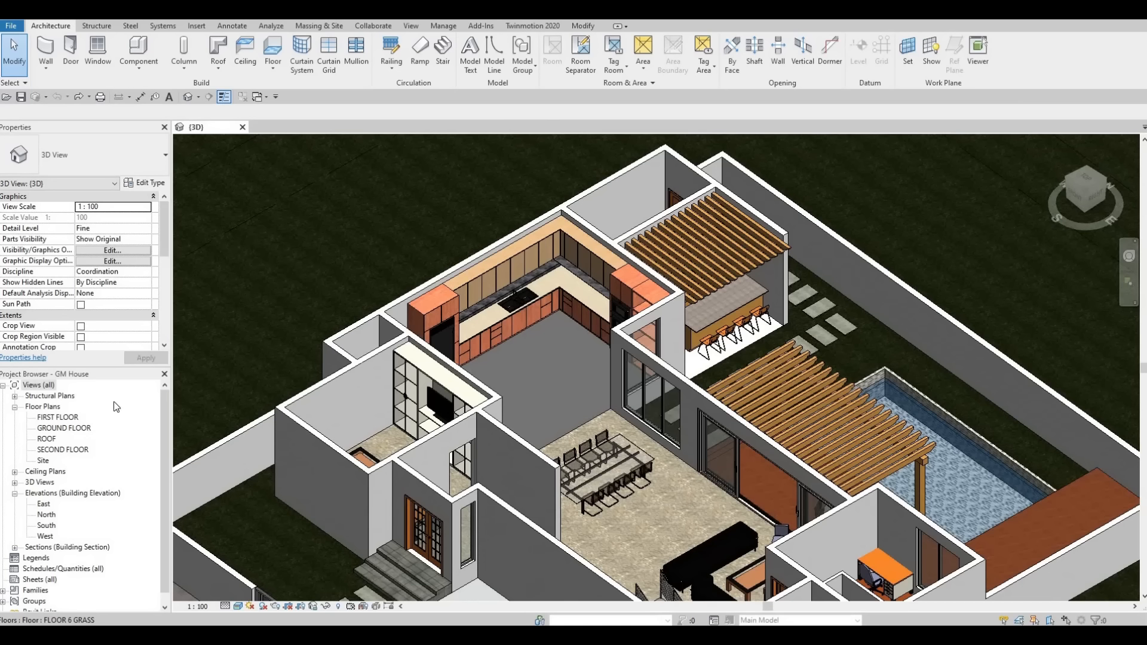
Step: Open the FIRST FLOOR plan view at the kitchen area
double_click(56, 417)
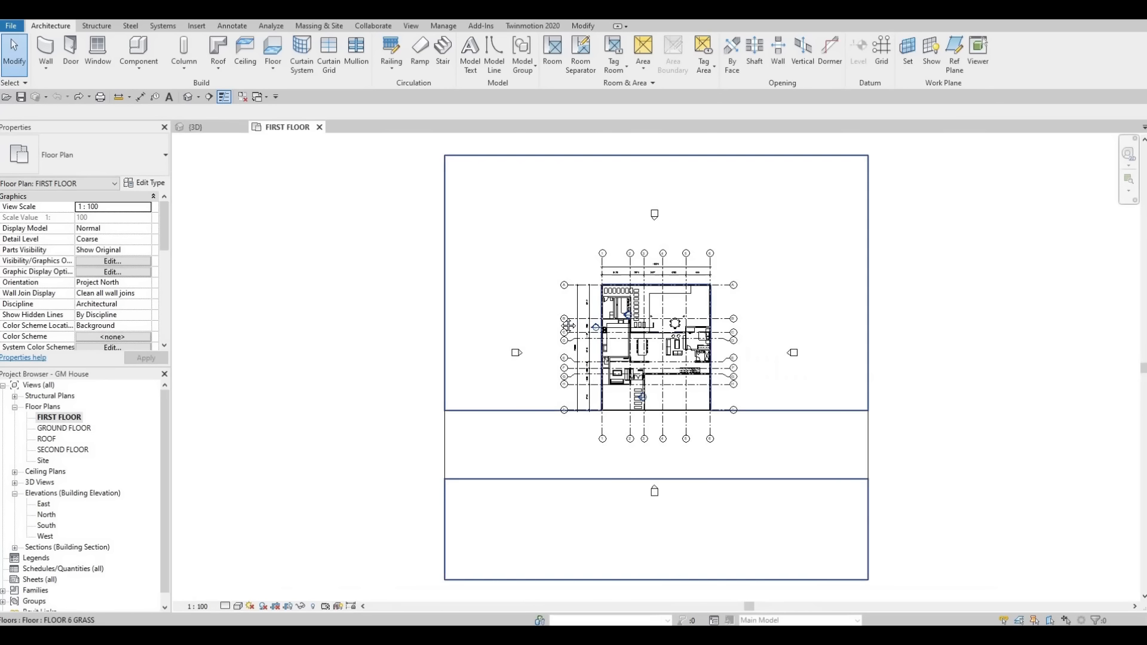
scroll(563, 352, "up", 7)
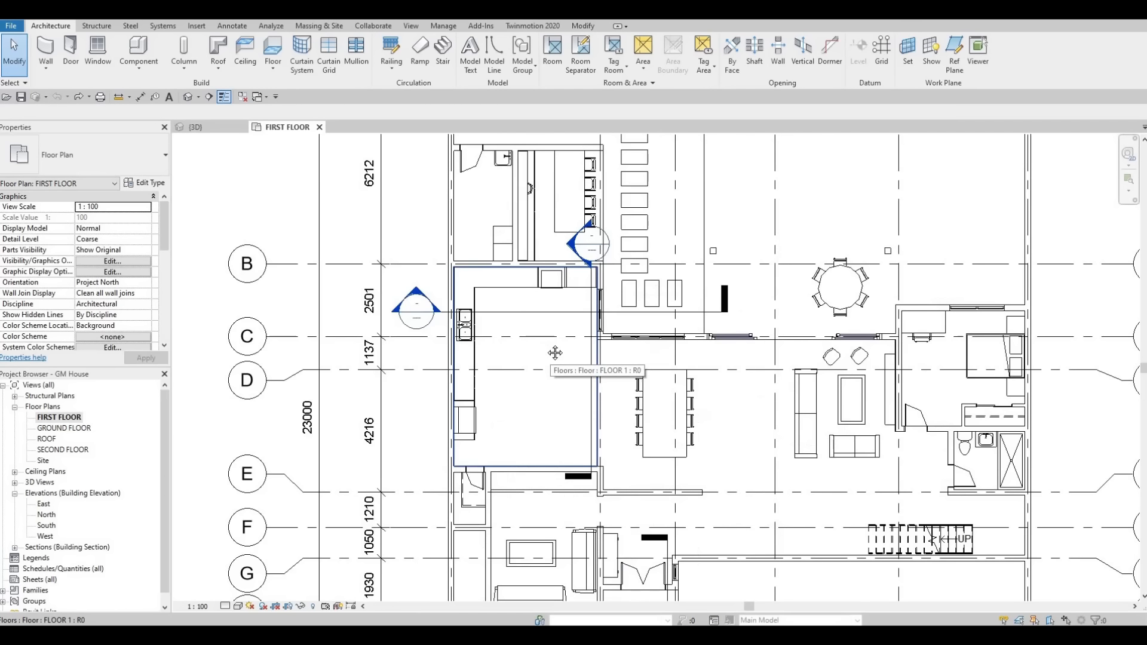
middle_click_drag(546, 345, 527, 349)
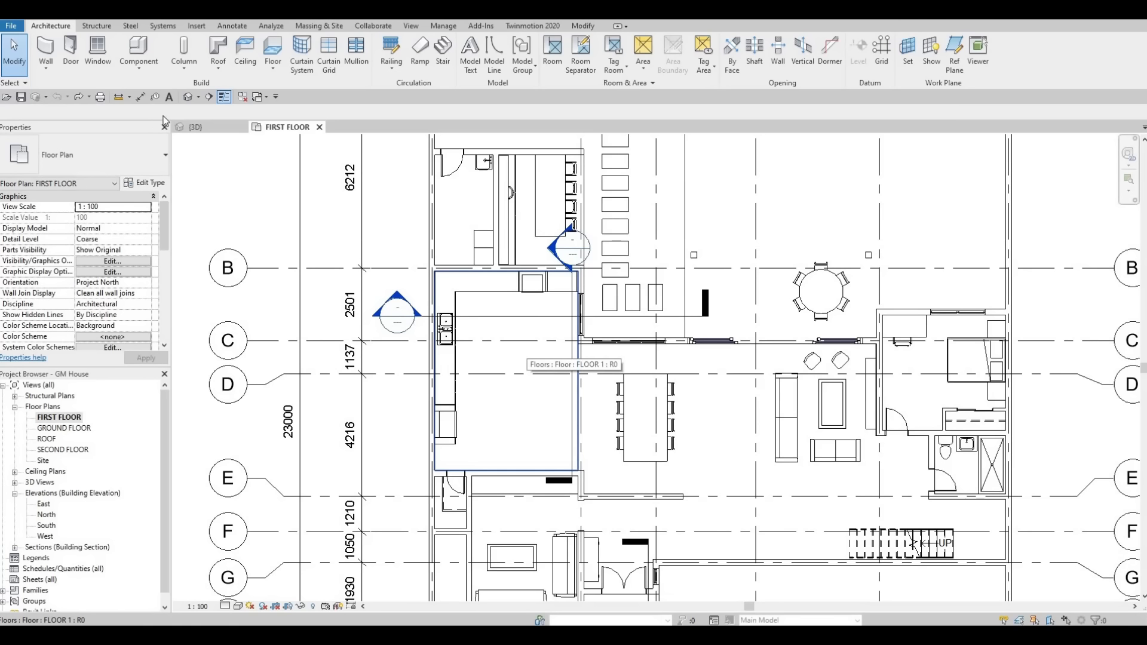
Step: Start a model in-place component in the Generic Models category, accepting the name Generic Models 12
left_click(143, 75)
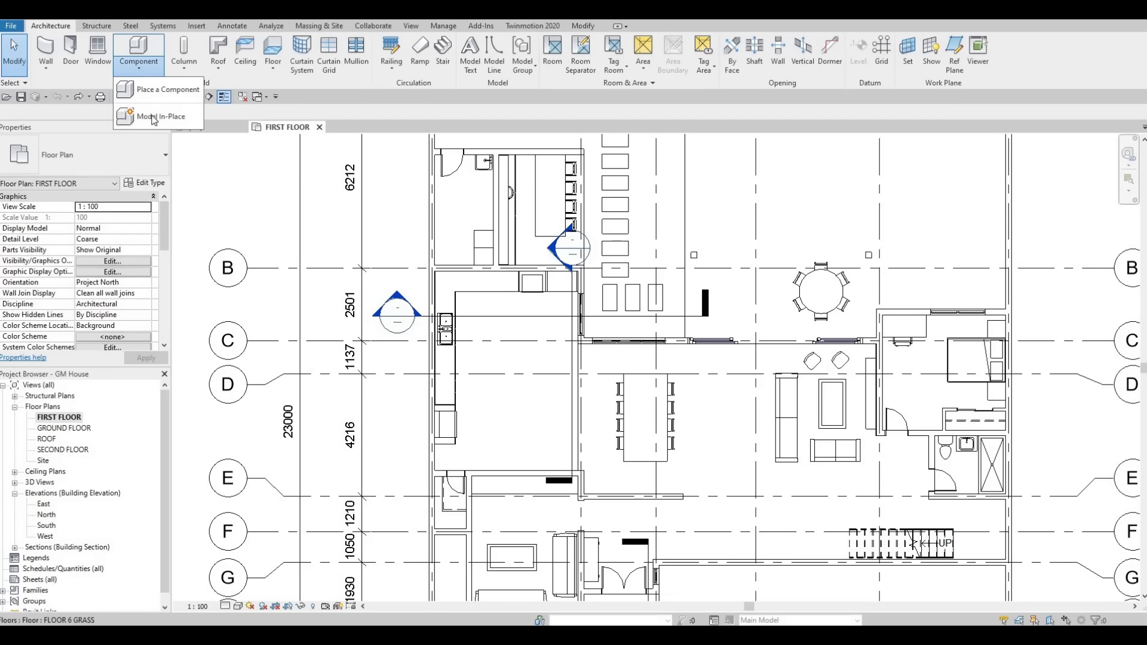
left_click(153, 118)
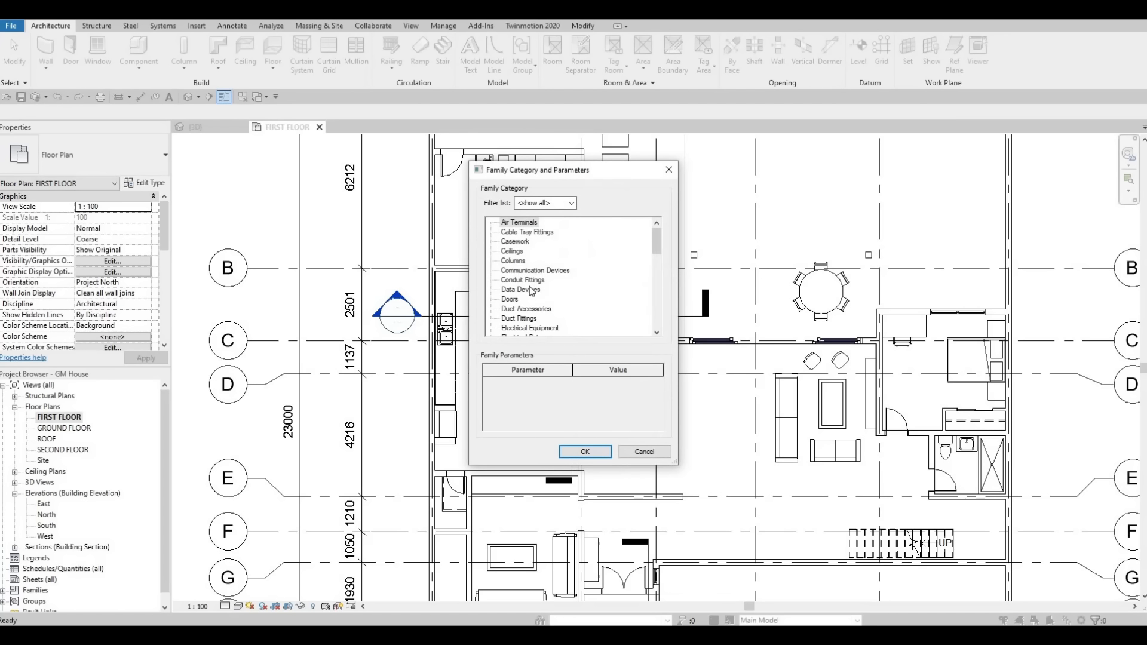
scroll(514, 310, "down", 3)
scroll(509, 328, "down", 1)
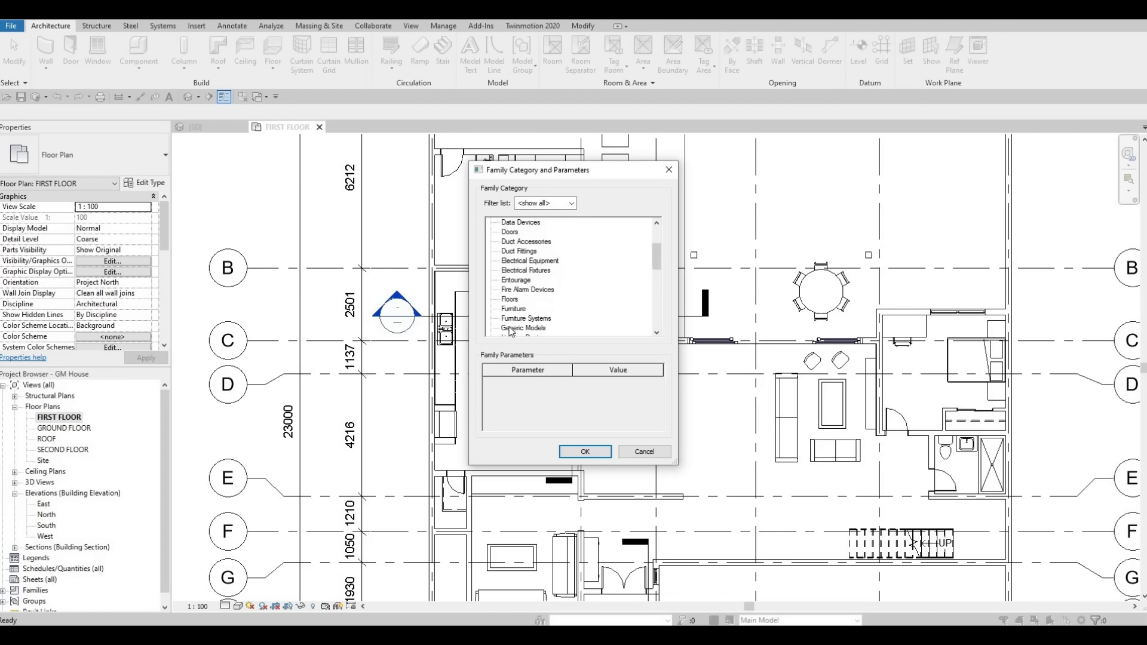
left_click(588, 454)
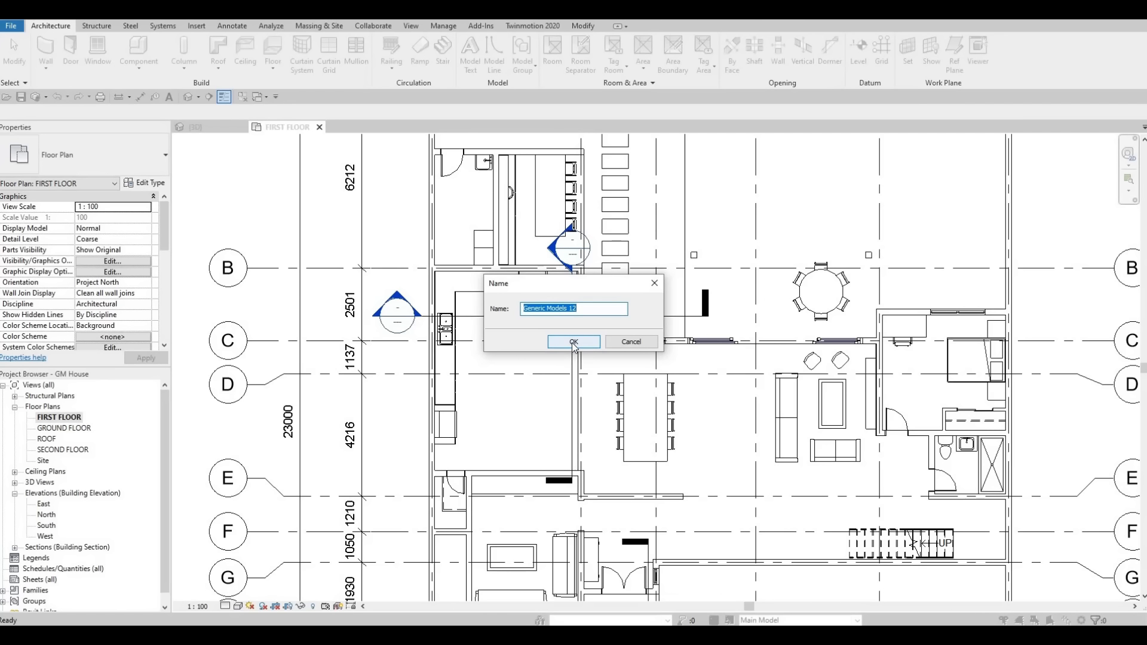
left_click(573, 343)
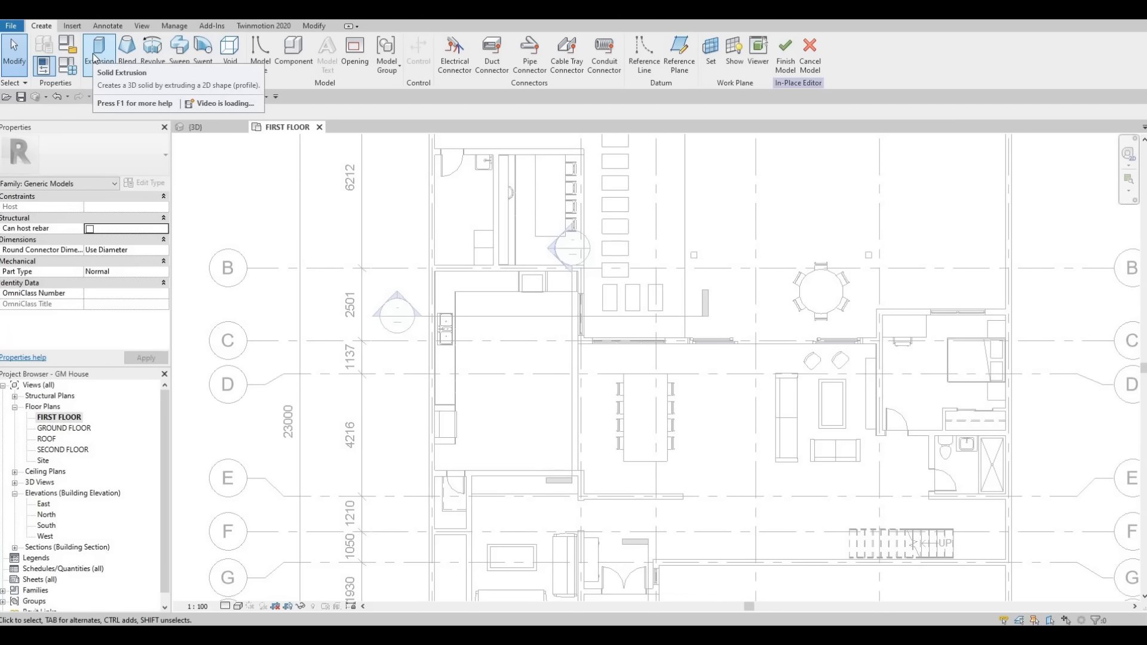
Step: Set the work plane to Level : FIRST FLOOR and start a rectangular solid extrusion with an extrusion end of 900
left_click(711, 52)
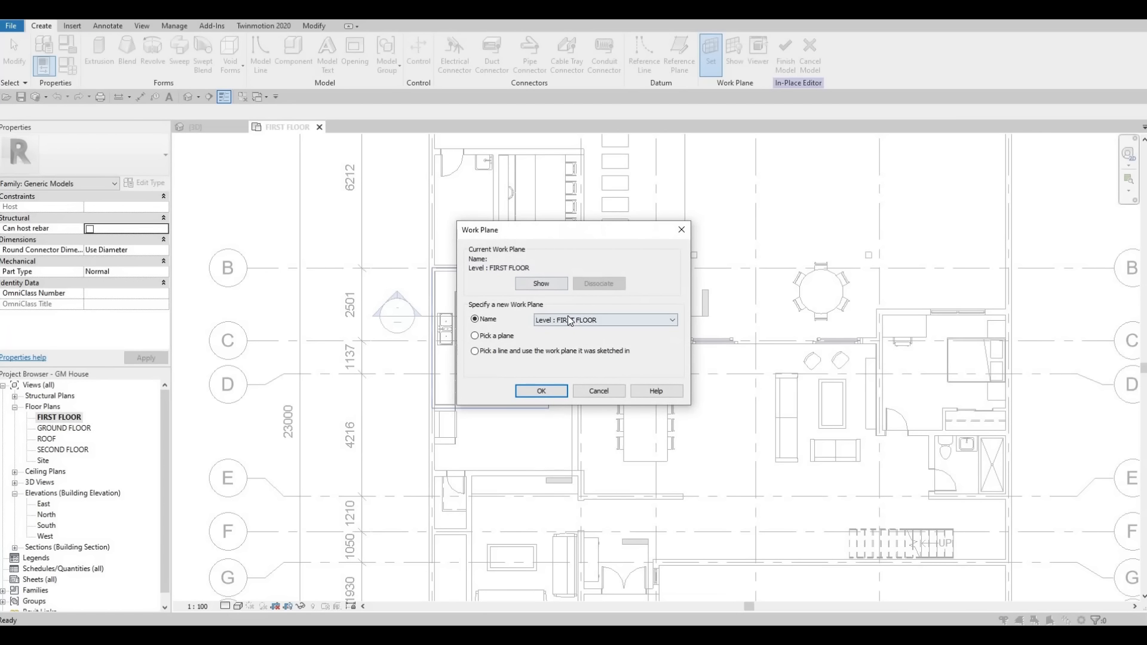
key("Return")
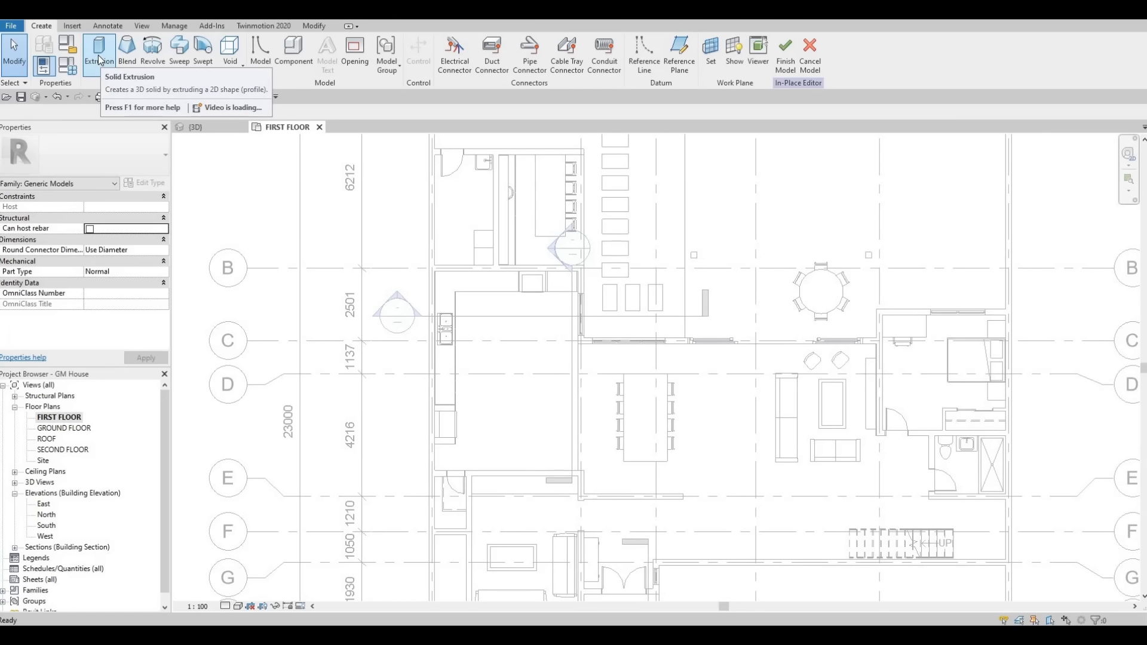
left_click(99, 53)
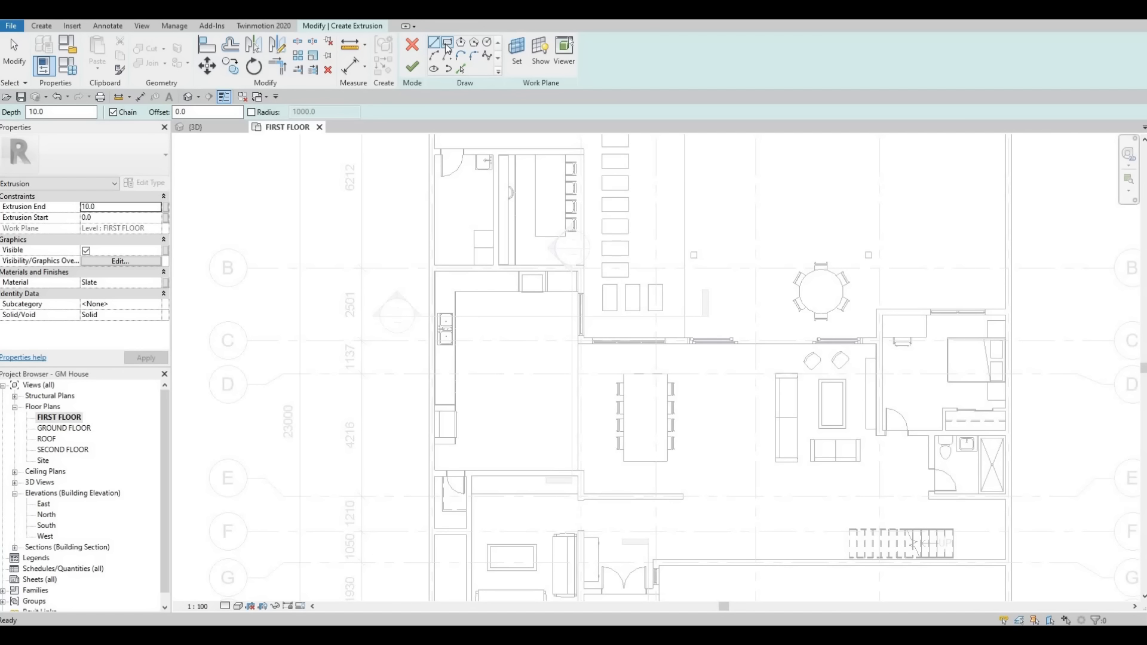
left_click(447, 44)
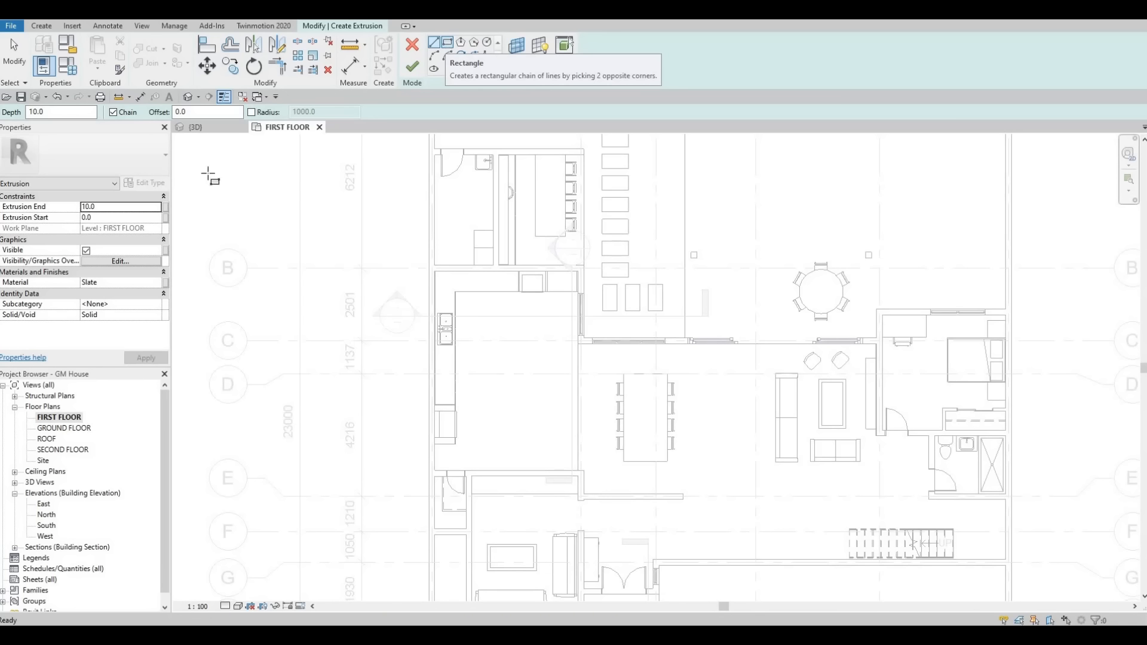
left_click(110, 206)
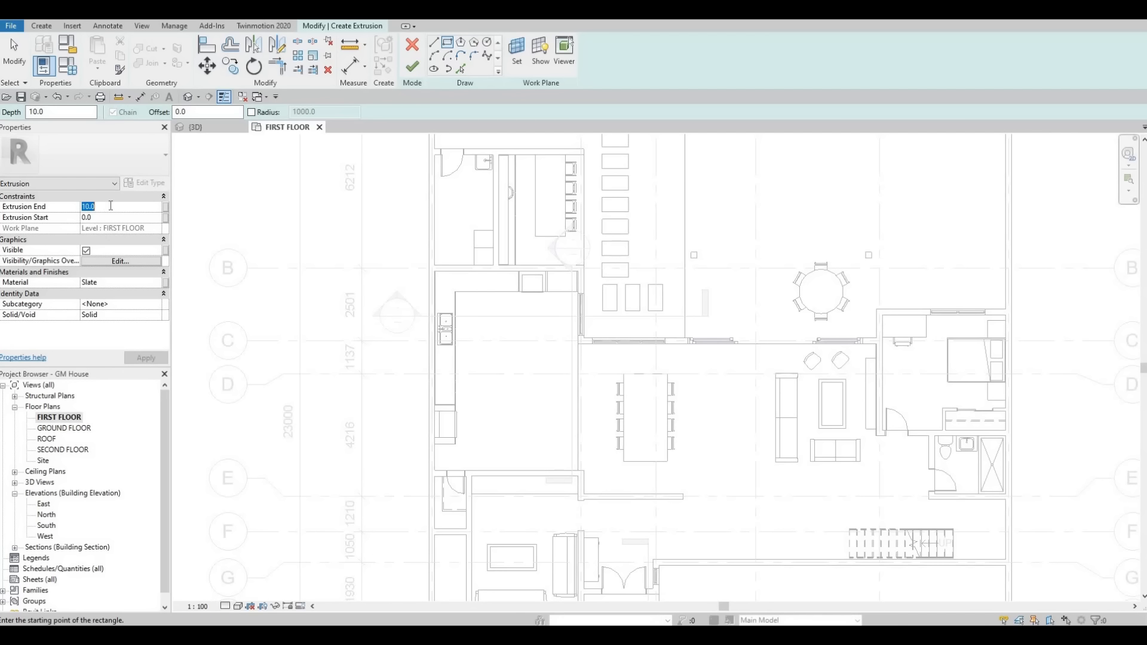
type("900")
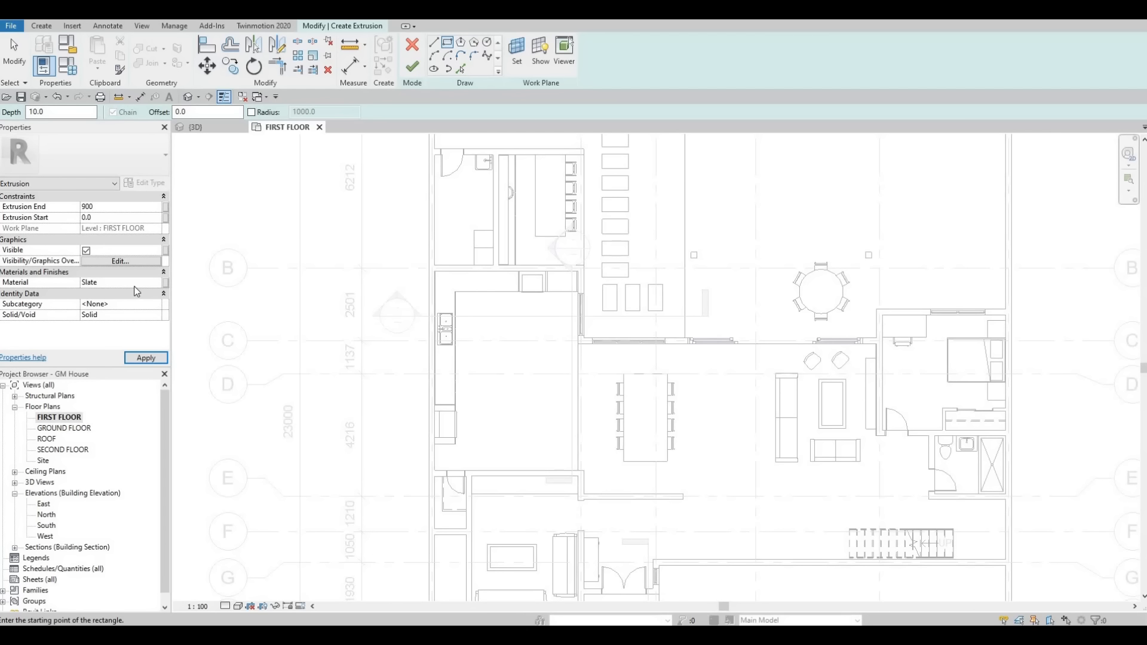
Step: Add Glulam 32c from the AEC wood materials to the project and assign it as the extrusion's material
left_click(158, 286)
left_click(156, 282)
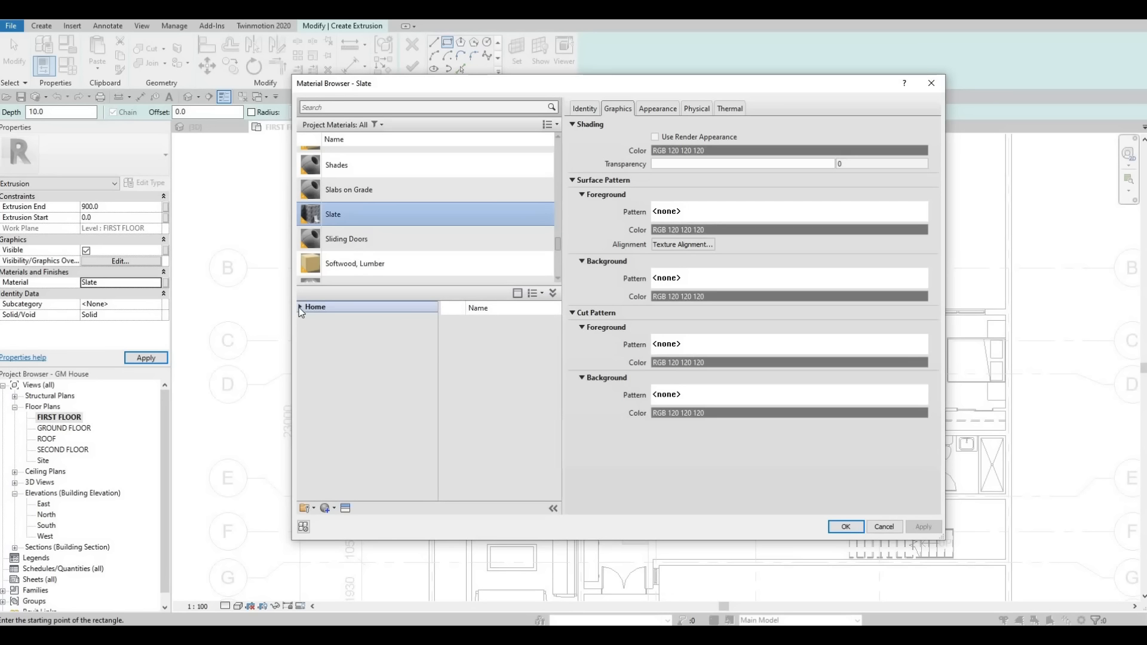
left_click(299, 307)
left_click(306, 330)
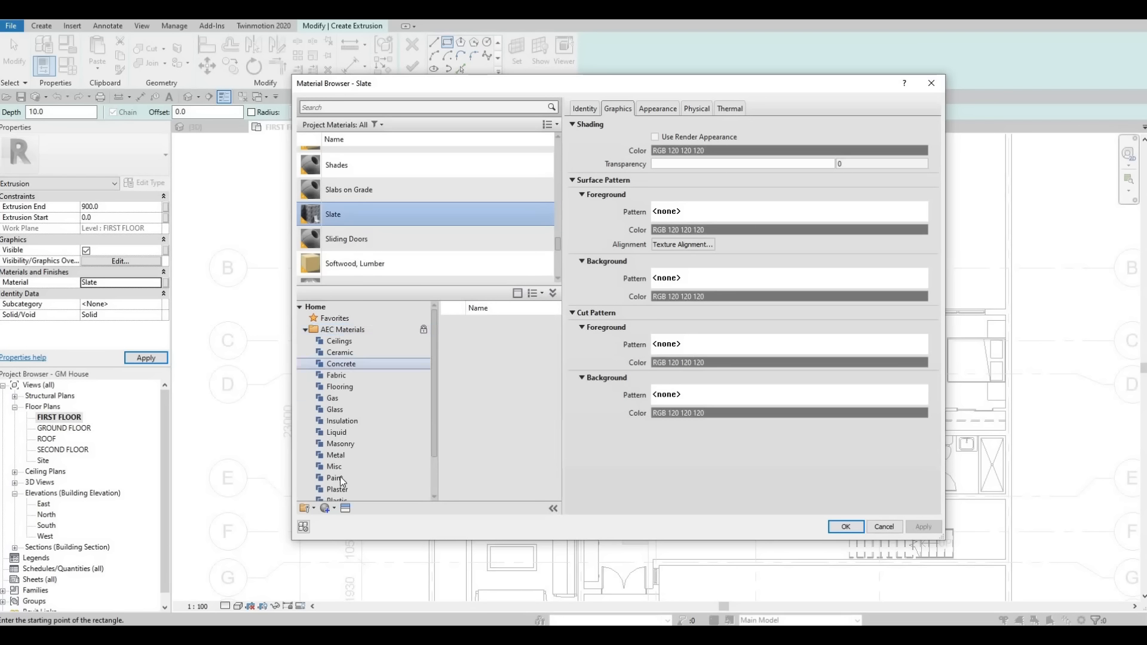
scroll(340, 475, "down", 2)
left_click(335, 489)
scroll(495, 448, "down", 3)
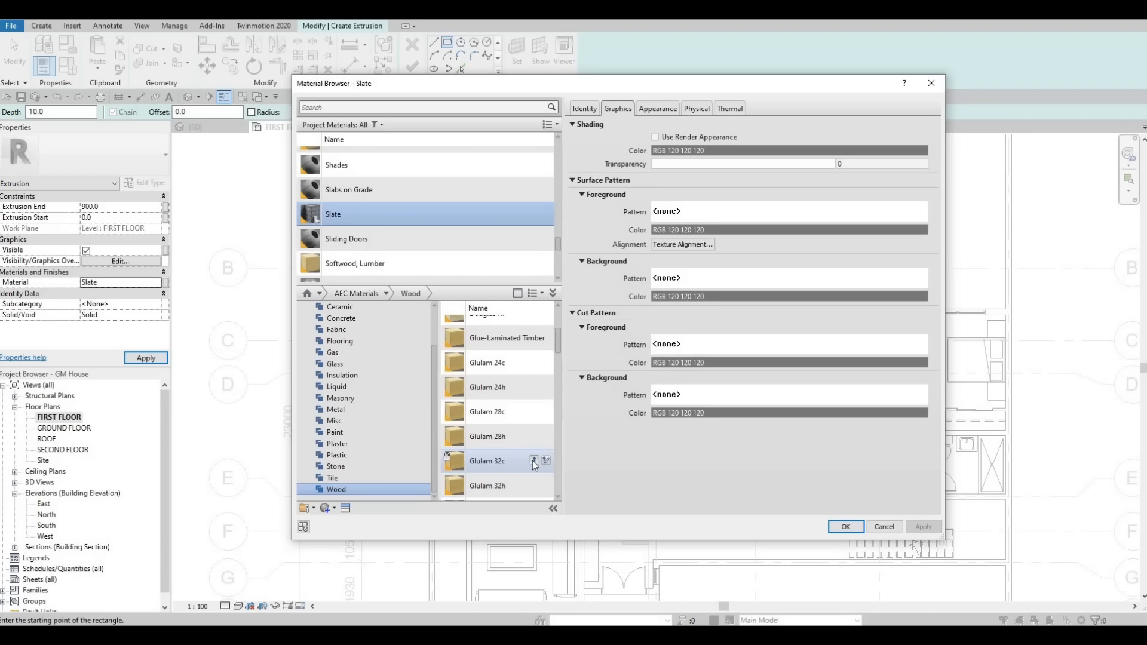
left_click(533, 461)
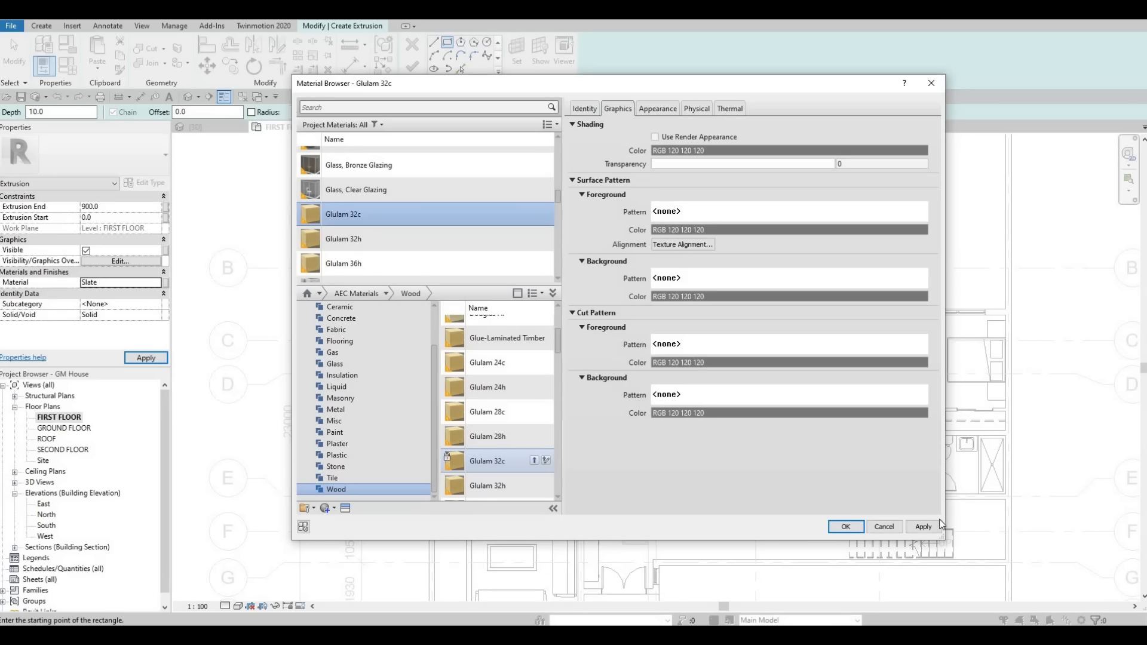
left_click(845, 526)
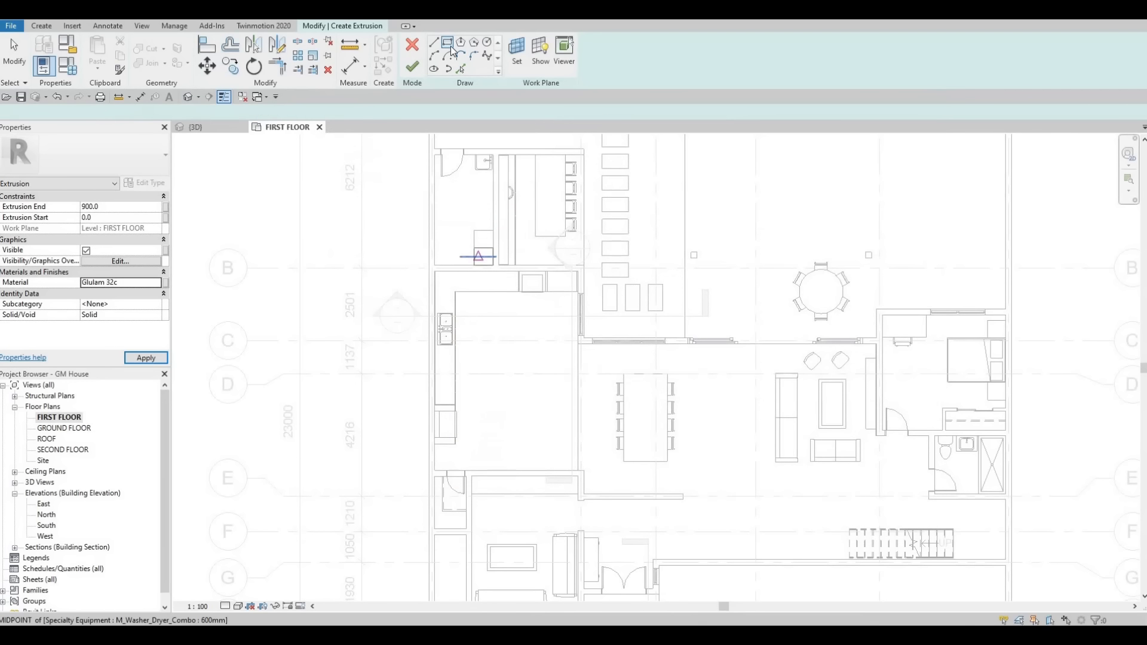
Step: Sketch a rectangle about 1309 mm wide and 2968 mm long in the middle of the kitchen floor
left_click(499, 325)
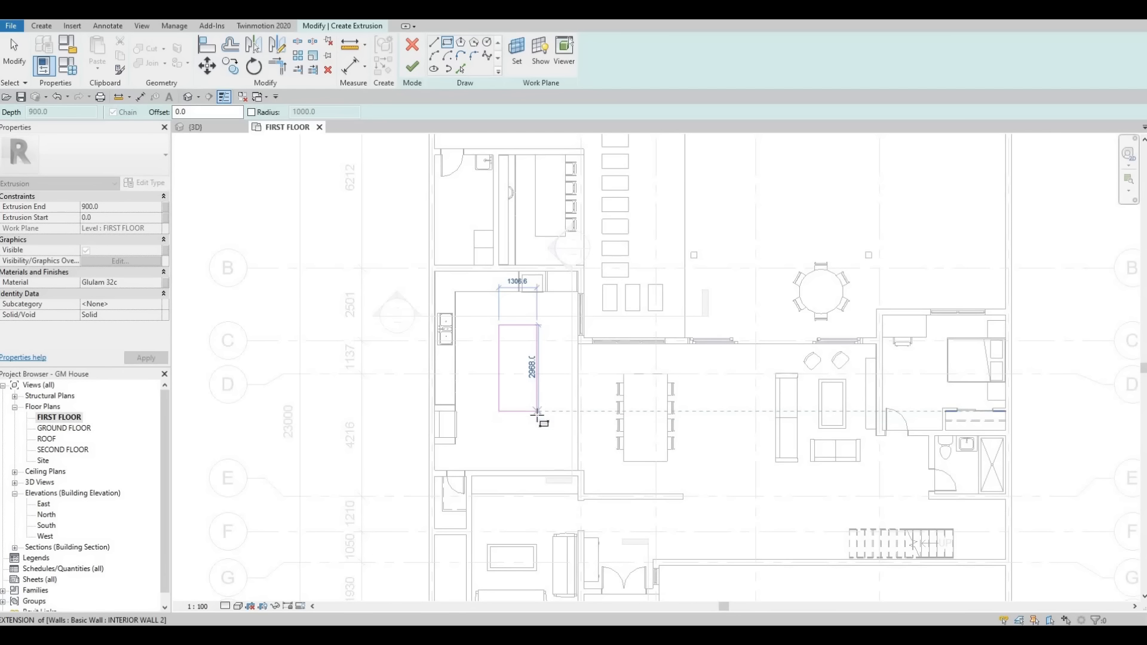
left_click(537, 411)
scroll(533, 370, "up", 2)
key("Escape")
key("Escape")
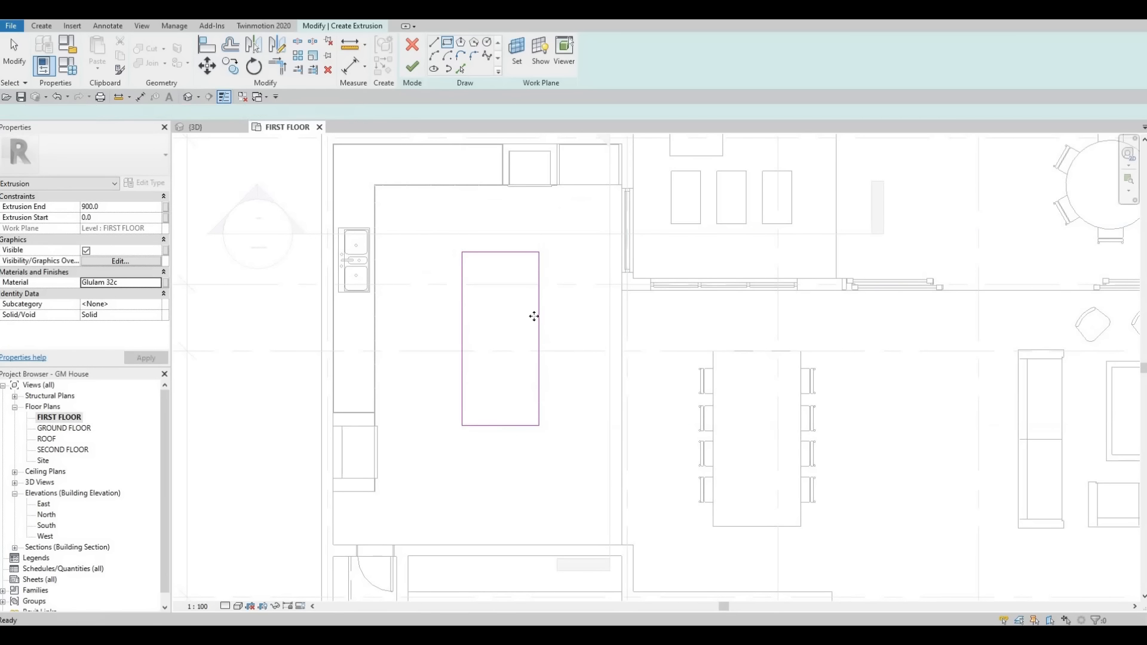
Step: Set the sketched rectangle's width to 1300 mm
left_click(501, 232)
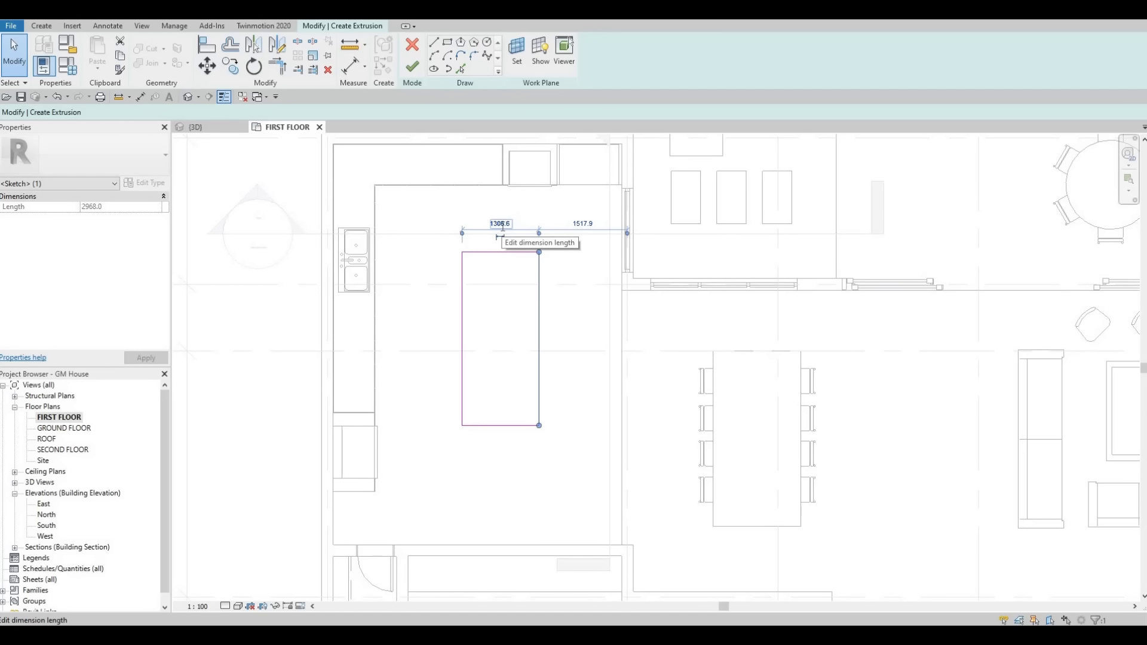
left_click(501, 223)
type("1300")
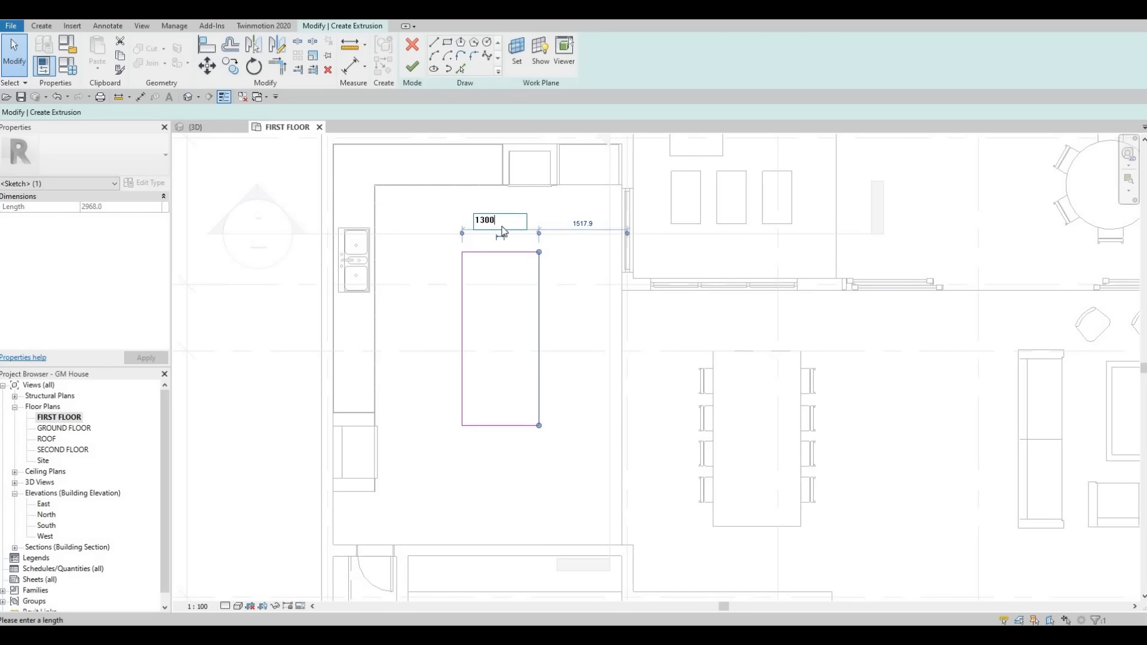
key("Return")
Step: Set the sketched rectangle's length to 3000 mm by adjusting its lower edge
left_click(518, 419)
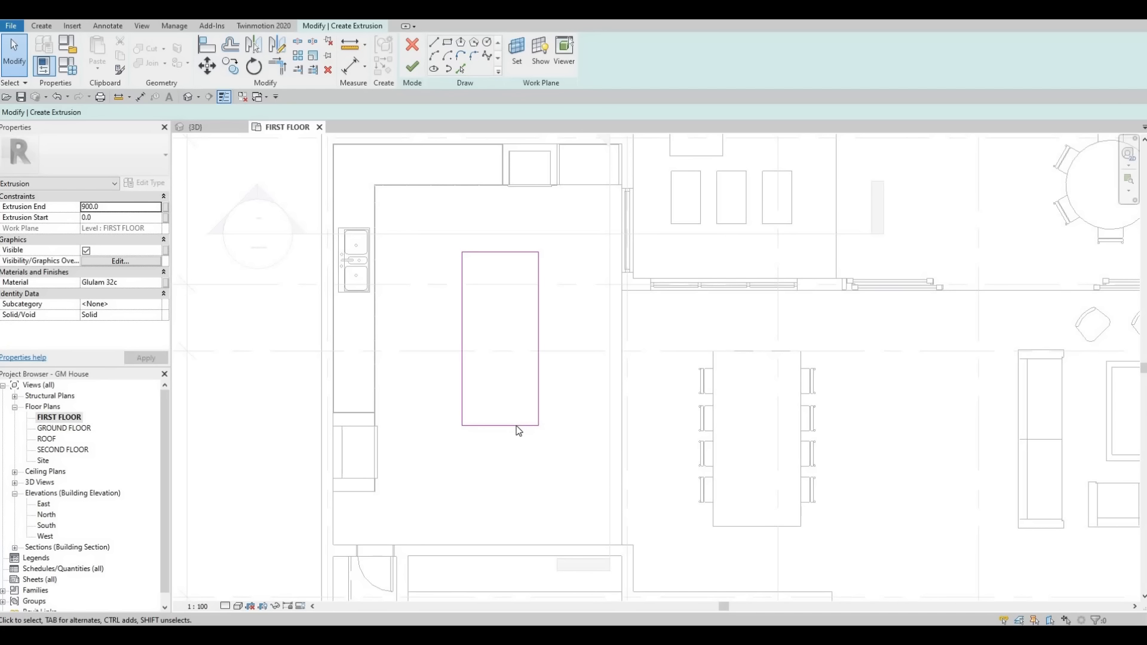
left_click(519, 427)
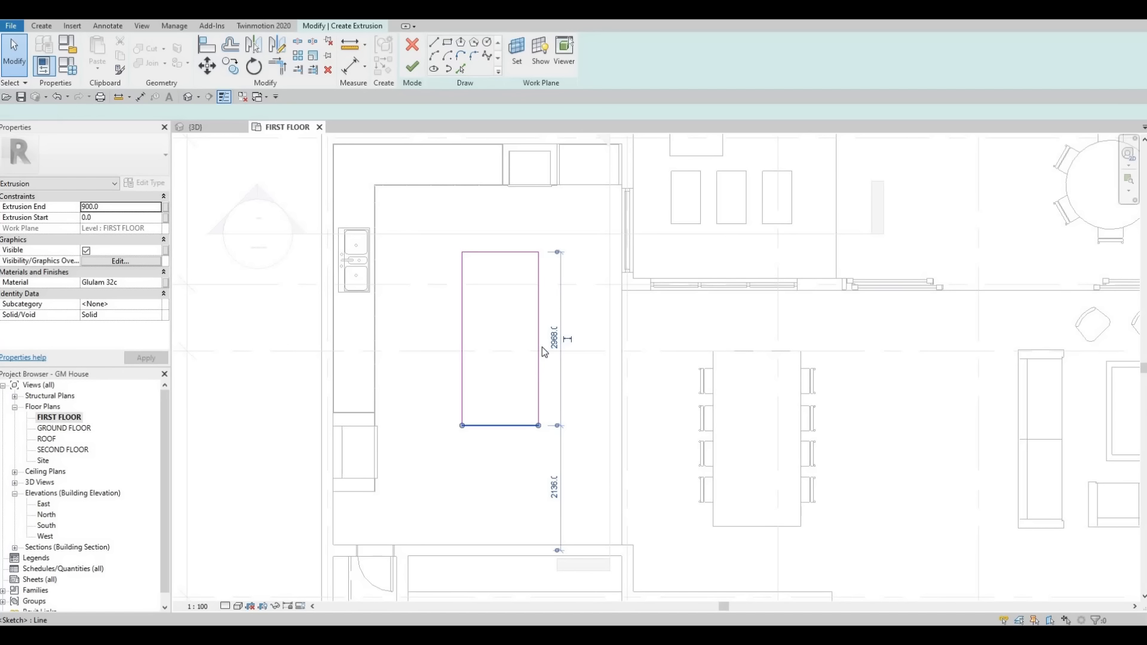
left_click(567, 340)
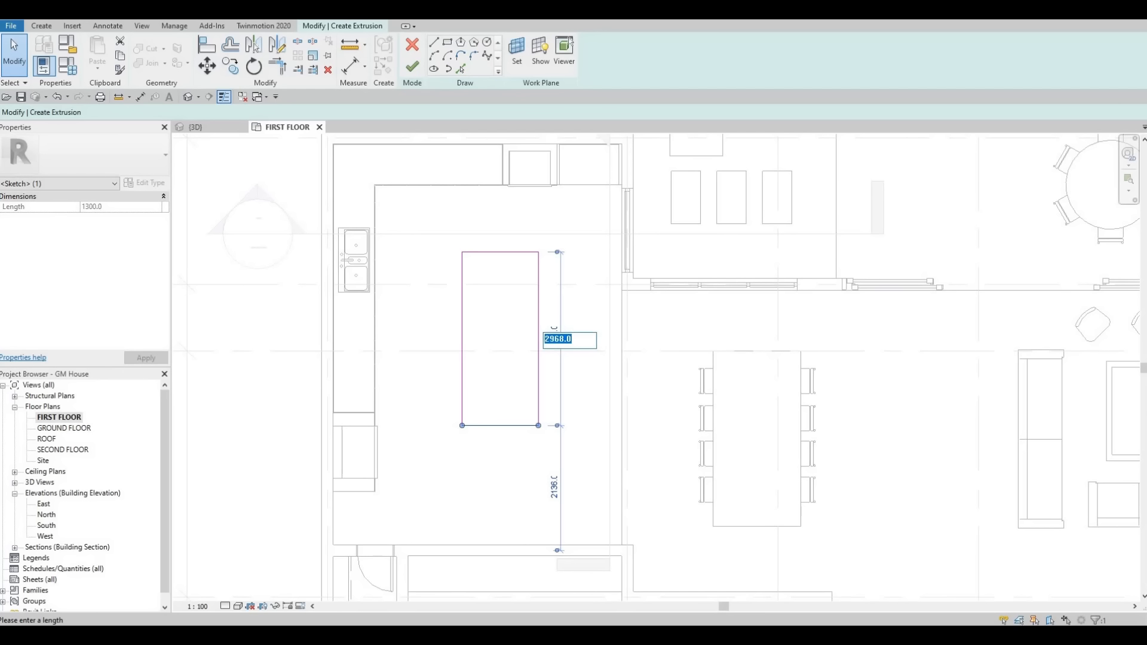
type("3000")
key("Return")
Step: Select the whole rectangle chain and nudge it slightly toward the sink counter and away from the upper counter
left_click(543, 324)
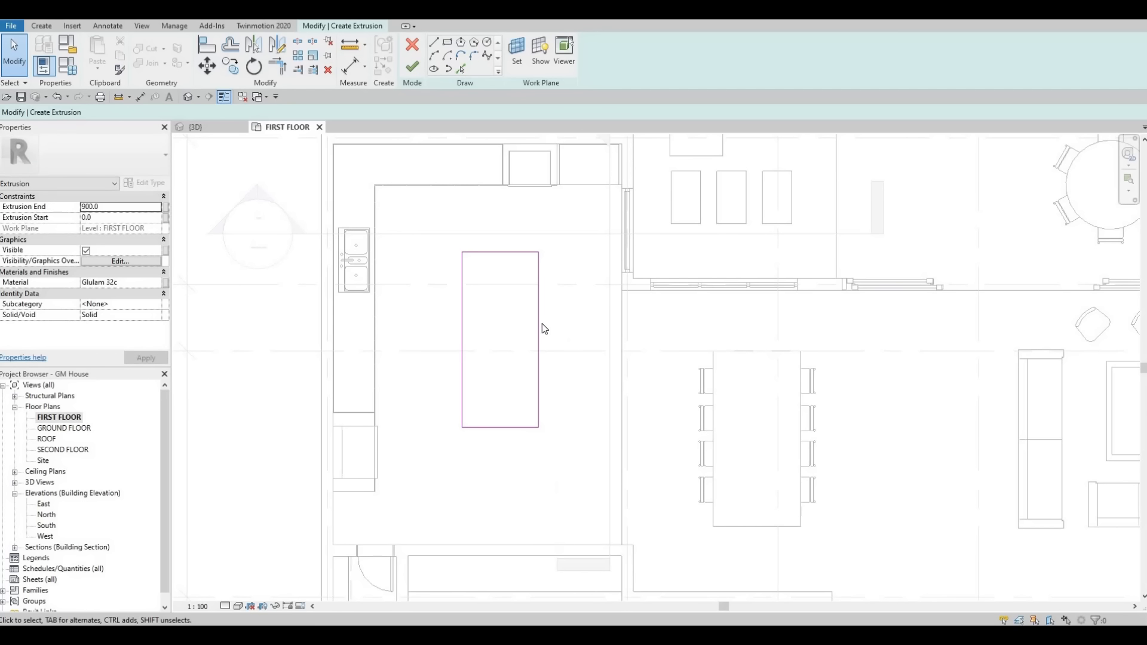
left_click(543, 323)
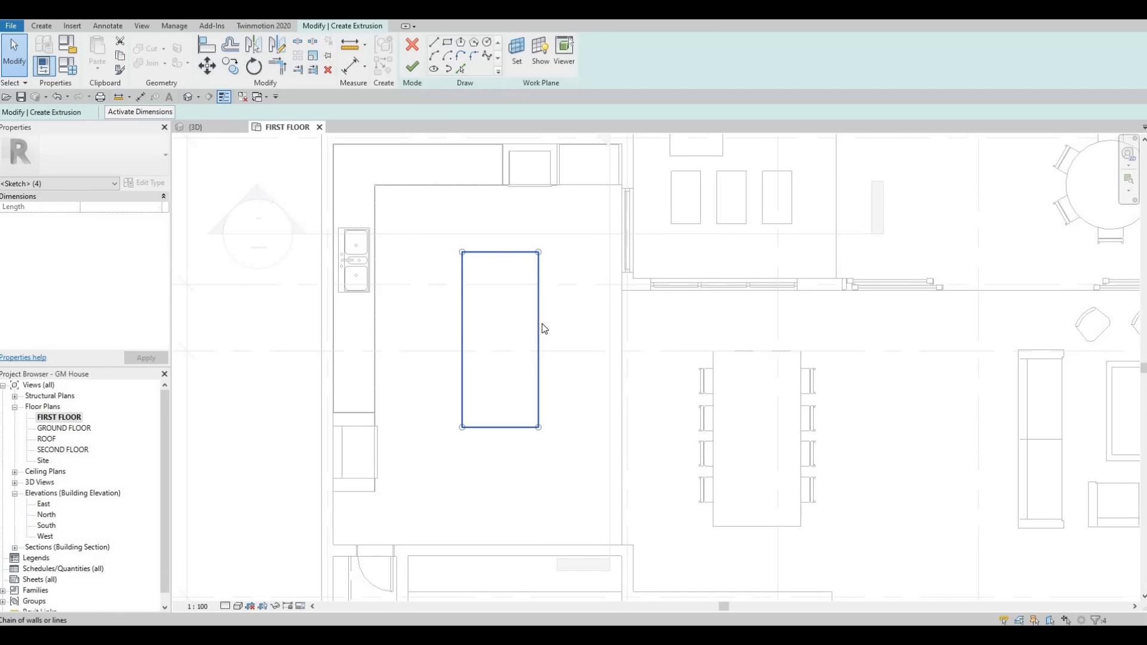
key("Right")
key("Up")
key("Up")
key("Up")
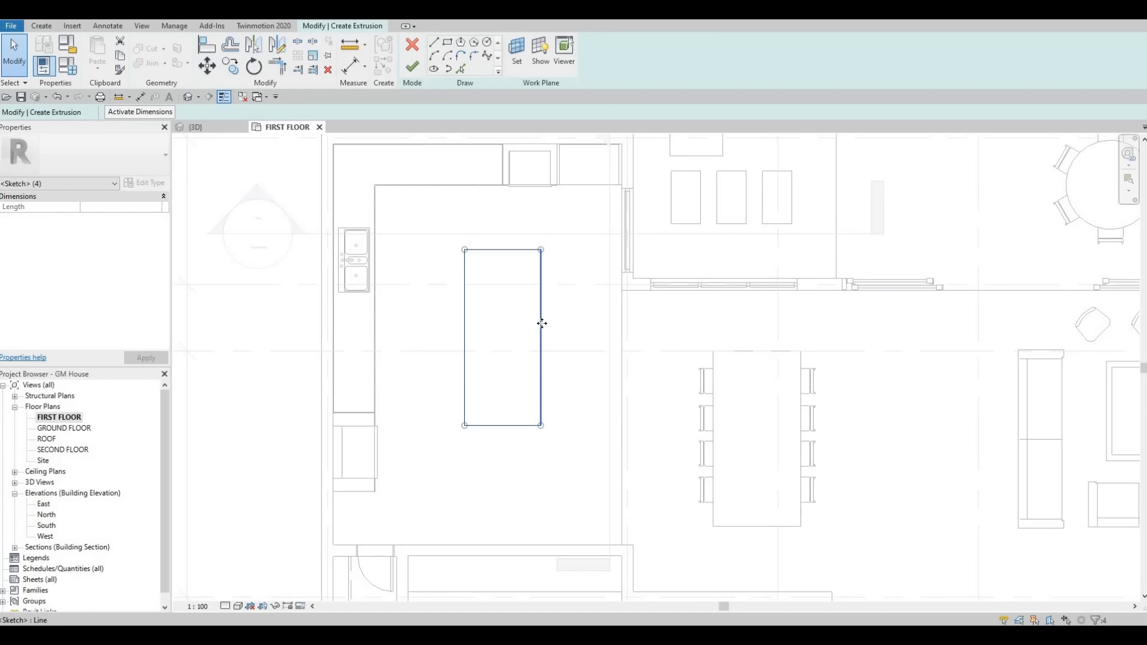
key("Down")
key("Down")
key("Down")
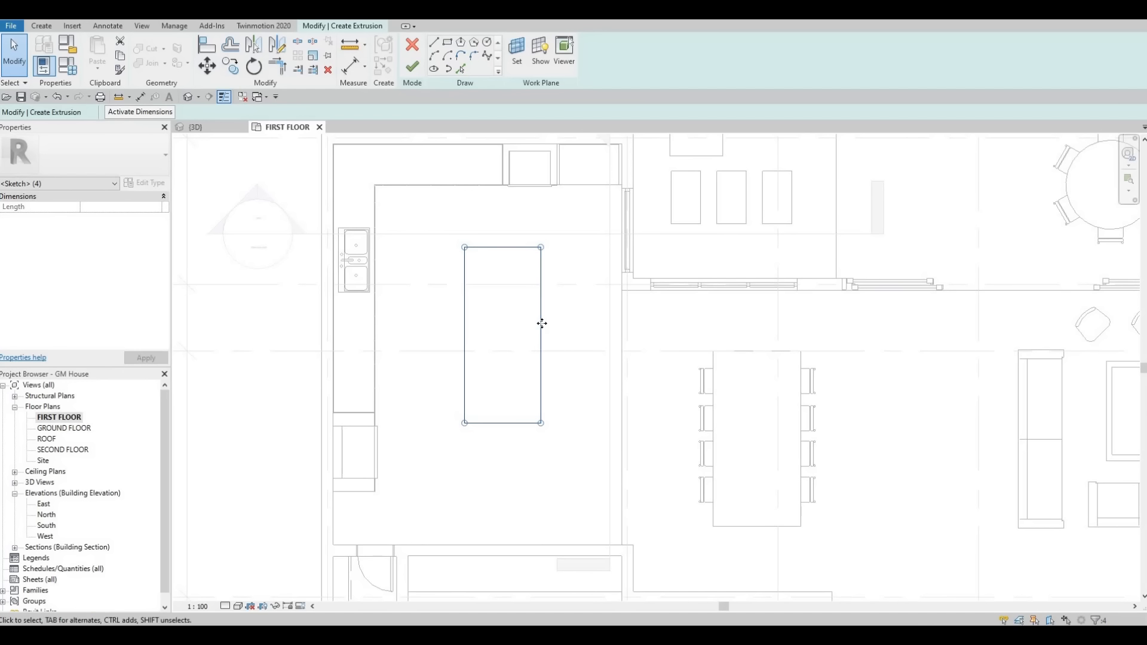
key("Down")
key("Down")
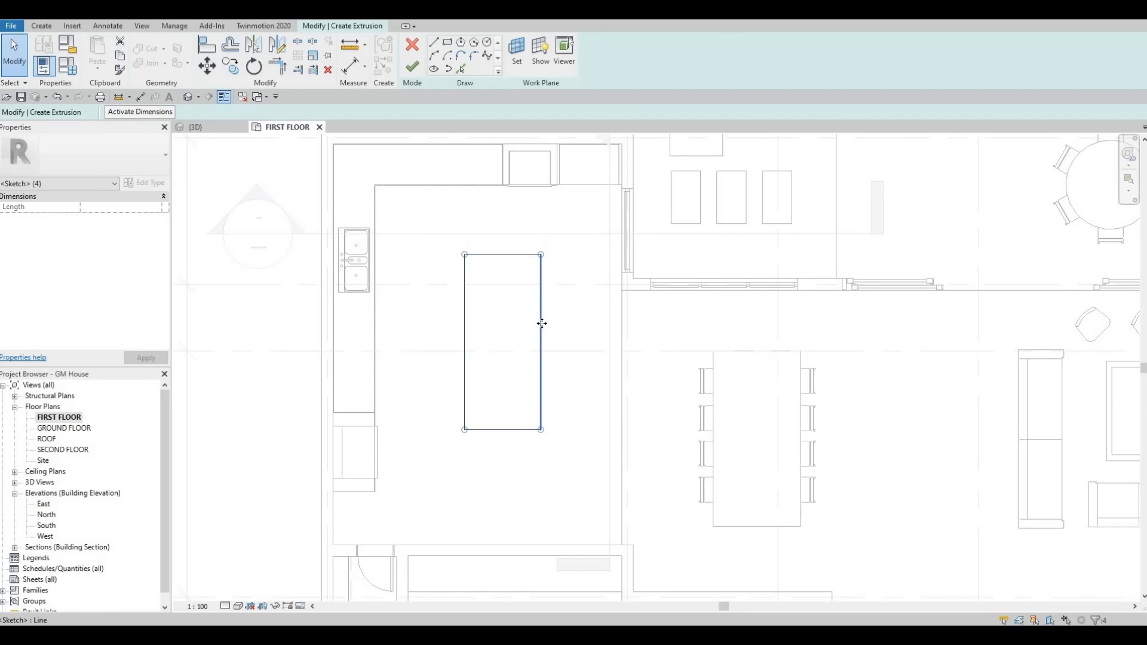
key("Left")
key("Left")
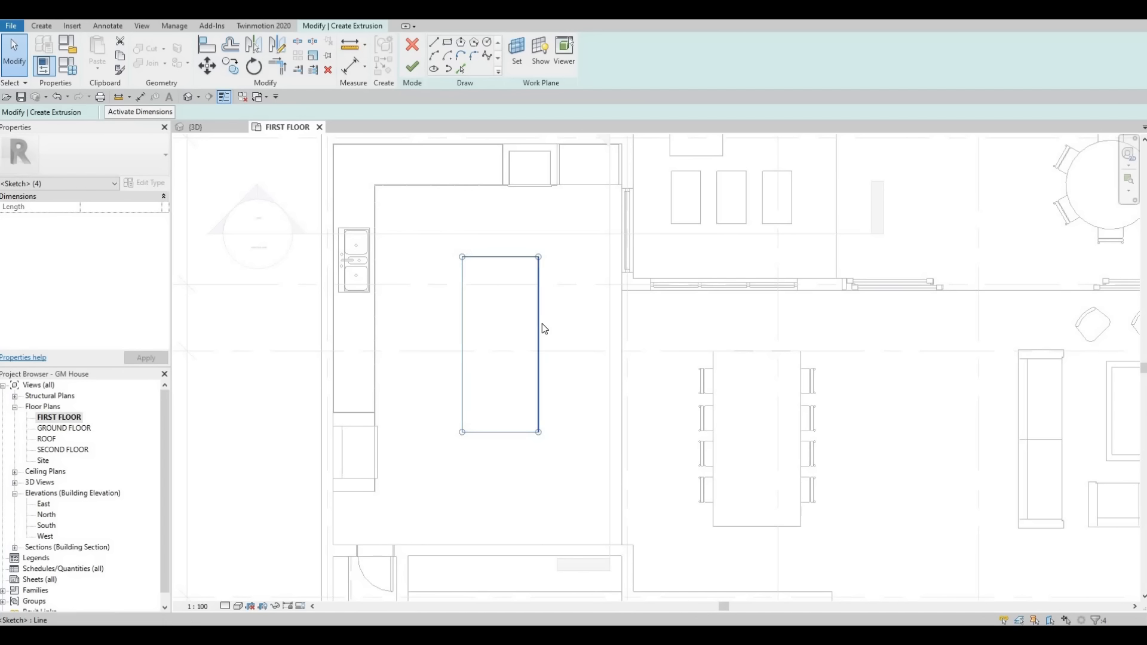
key("Escape")
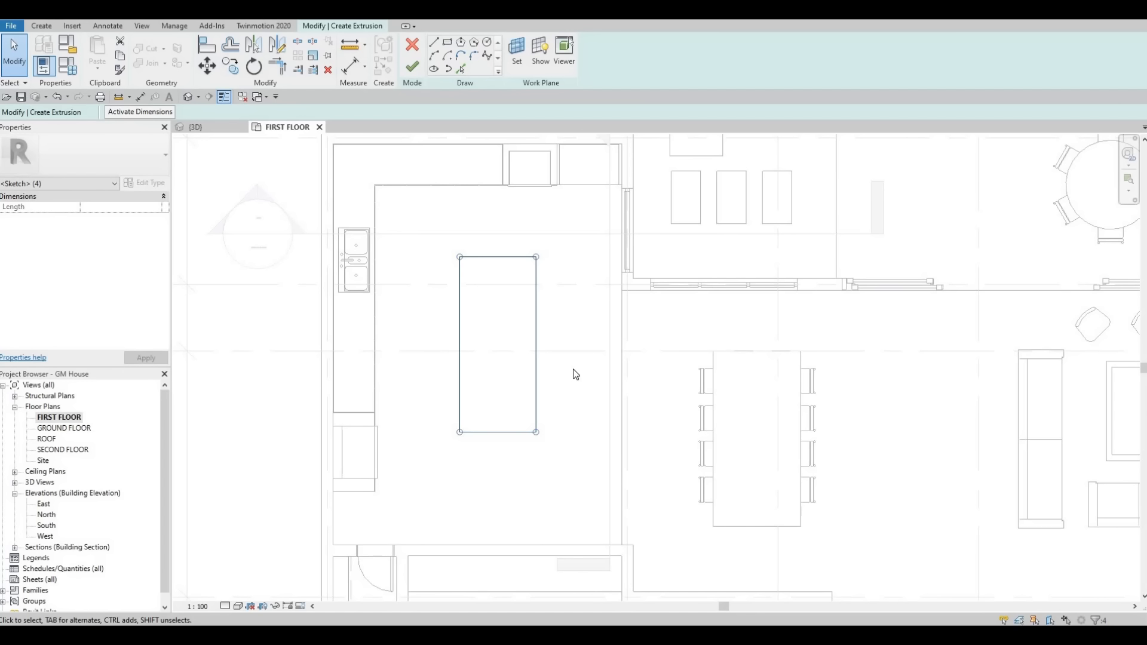
key("Down")
key("Down")
key("Left")
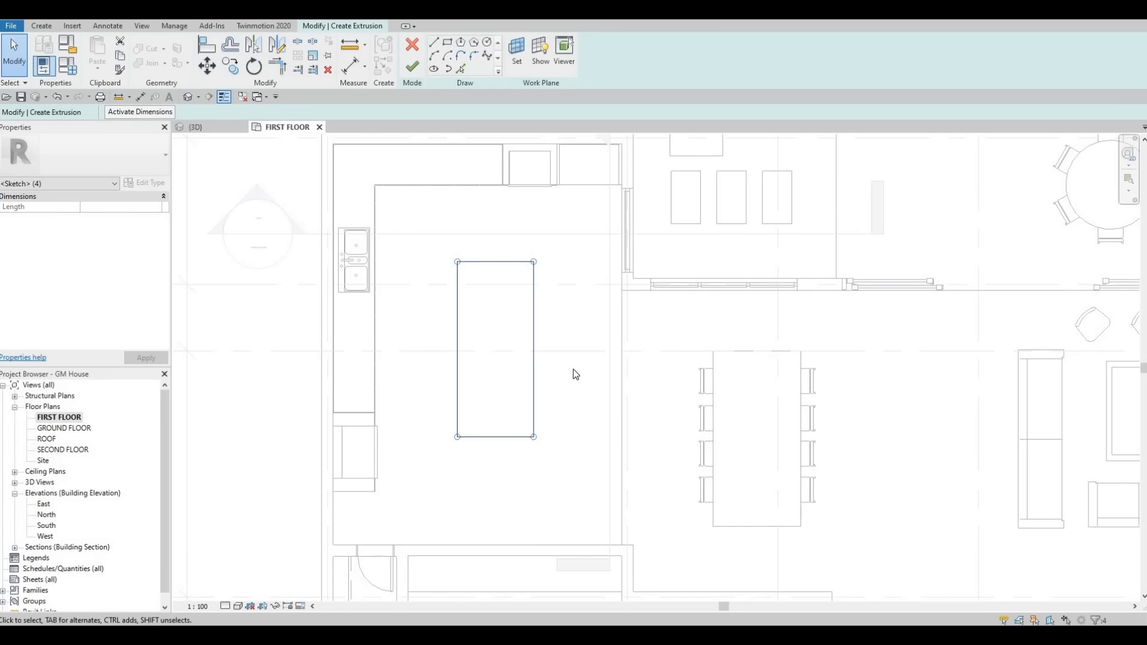
key("Left")
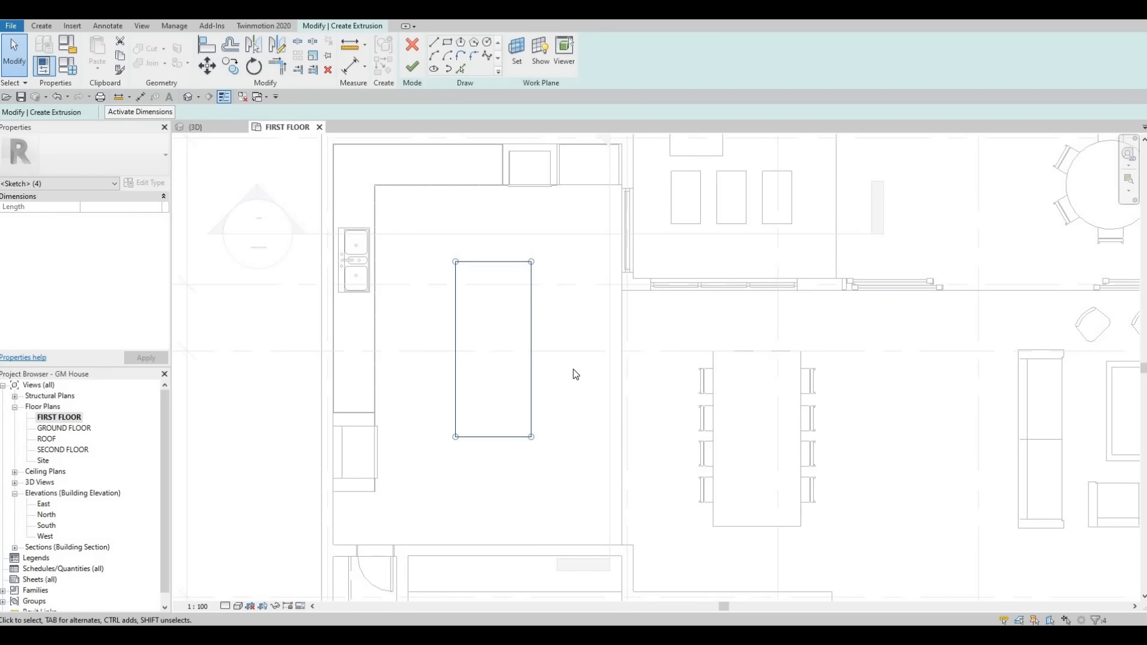
Step: Nudge the selected rectangle further toward the sink counter and clear the selection
key("Left")
key("Left")
left_click(603, 400)
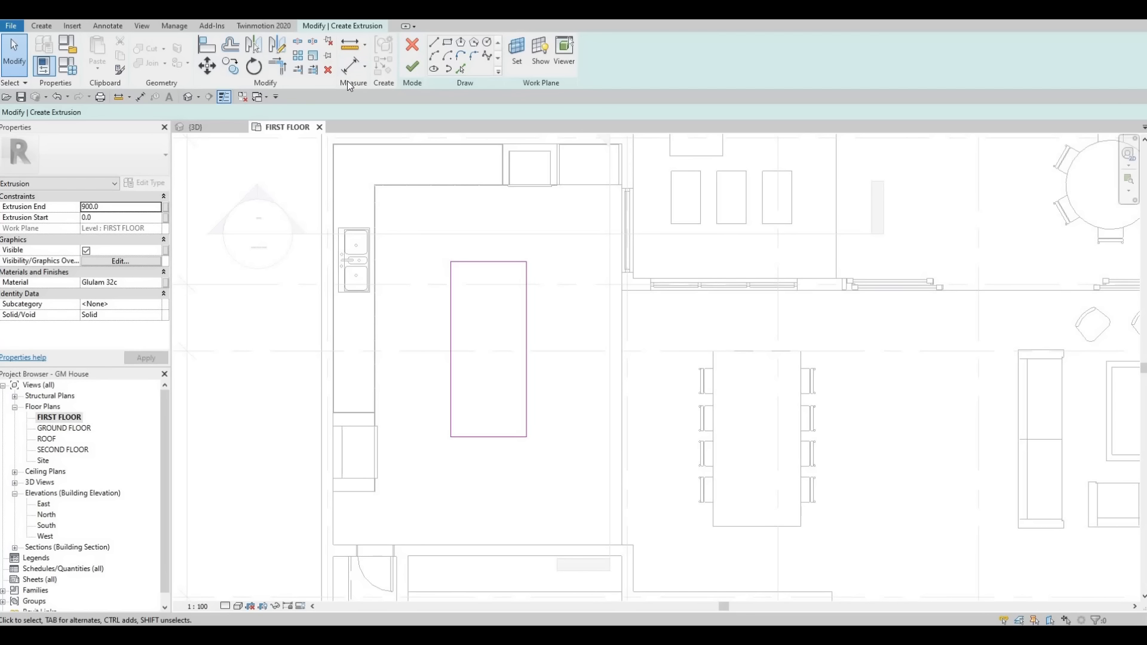
Step: Measure the gap between the sink counter's front edge and the island outline with an aligned dimension, without keeping it
key("d")
key("i")
left_click(375, 328)
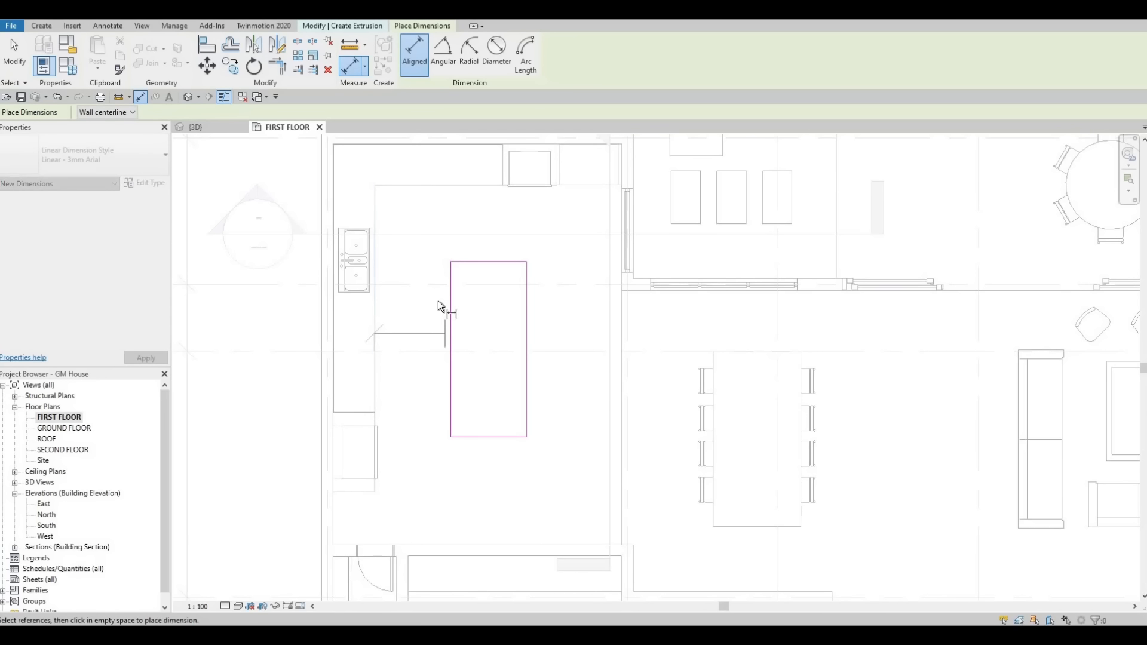
left_click(434, 322)
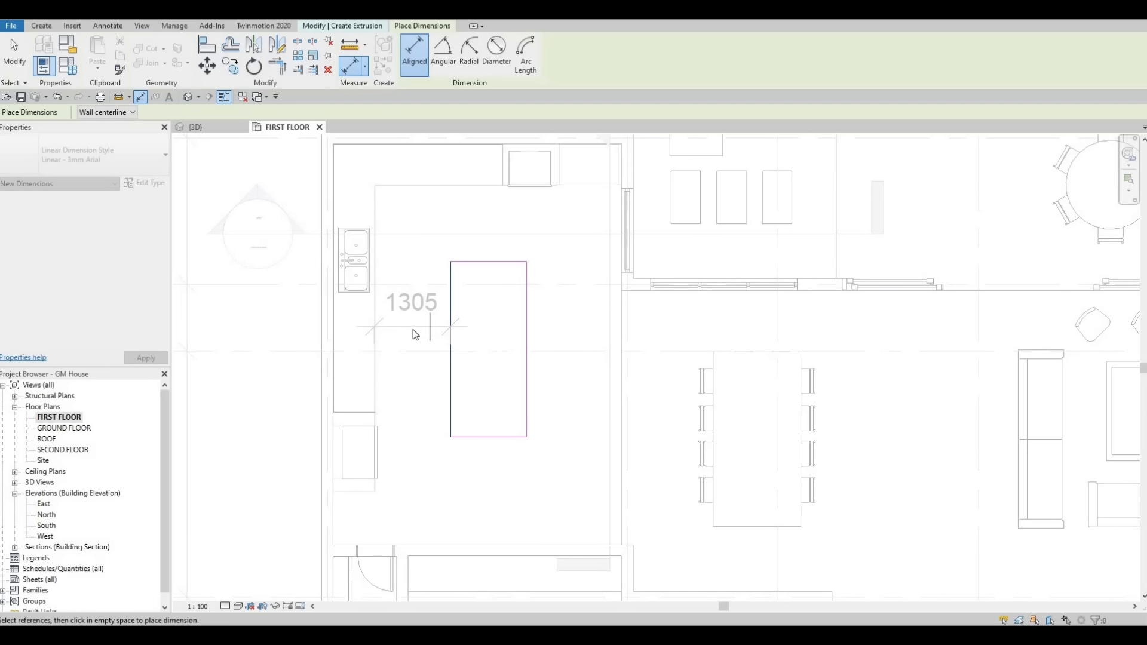
key("Escape")
key("Escape")
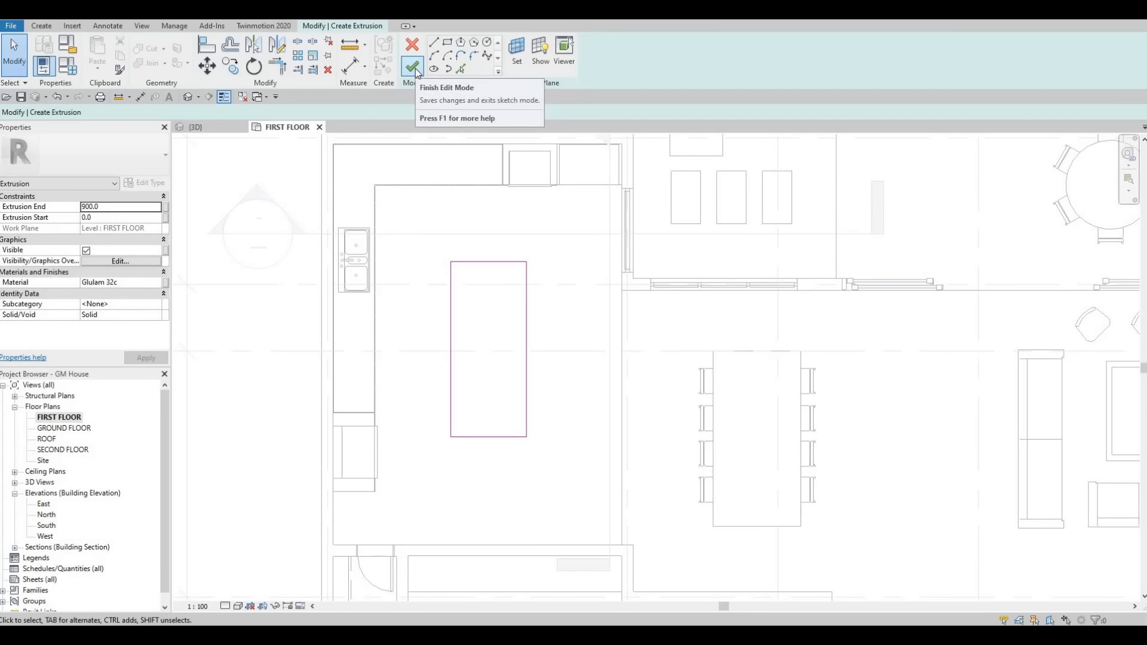
Step: Finish the island's extrusion sketch and inspect the solid up close in the 3D view
left_click(413, 66)
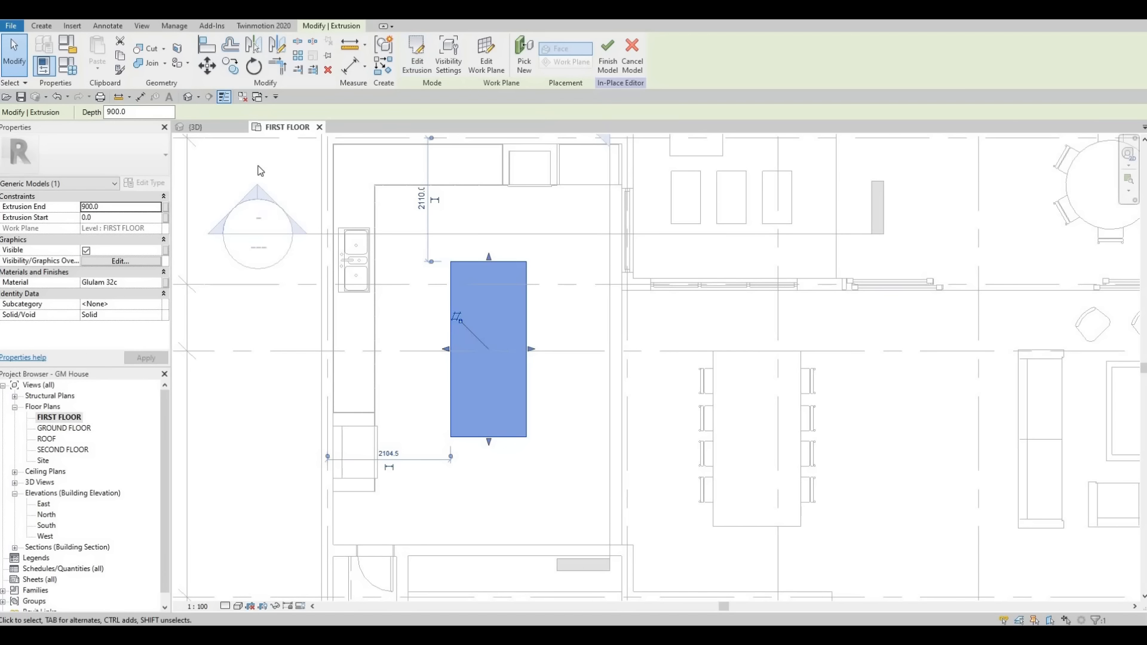
left_click(201, 129)
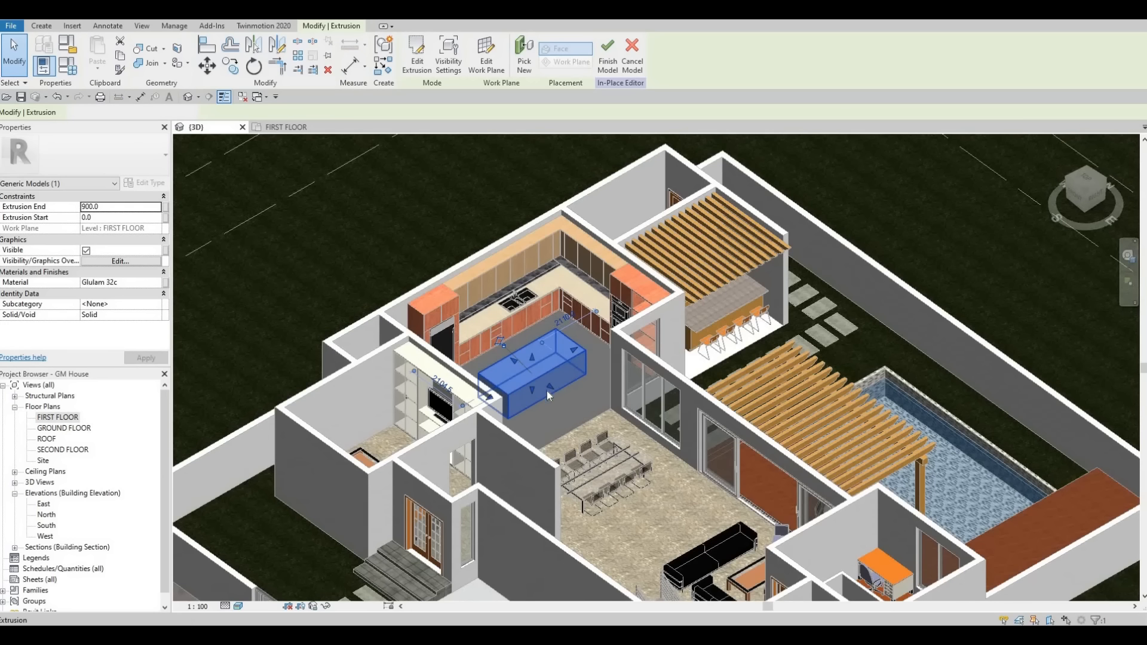
key("Escape")
middle_click_drag(523, 391, 606, 411, "shift")
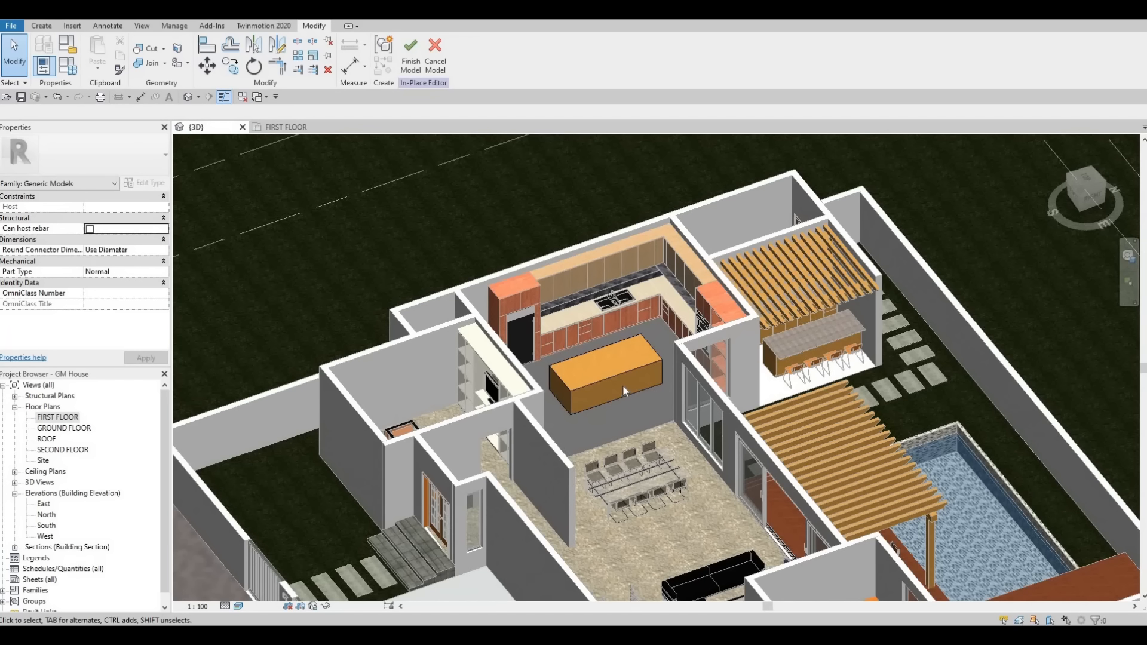
scroll(621, 383, "up", 5)
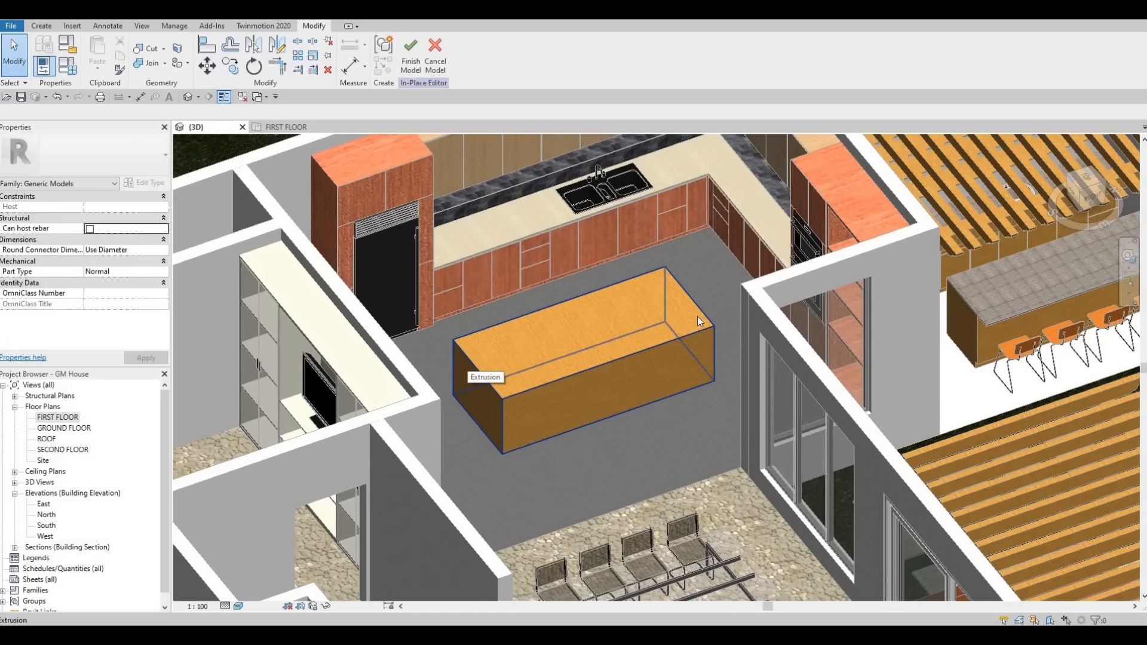
Step: Return to the FIRST FLOOR plan and finish the in-place island model
double_click(55, 418)
scroll(299, 385, "up", 3)
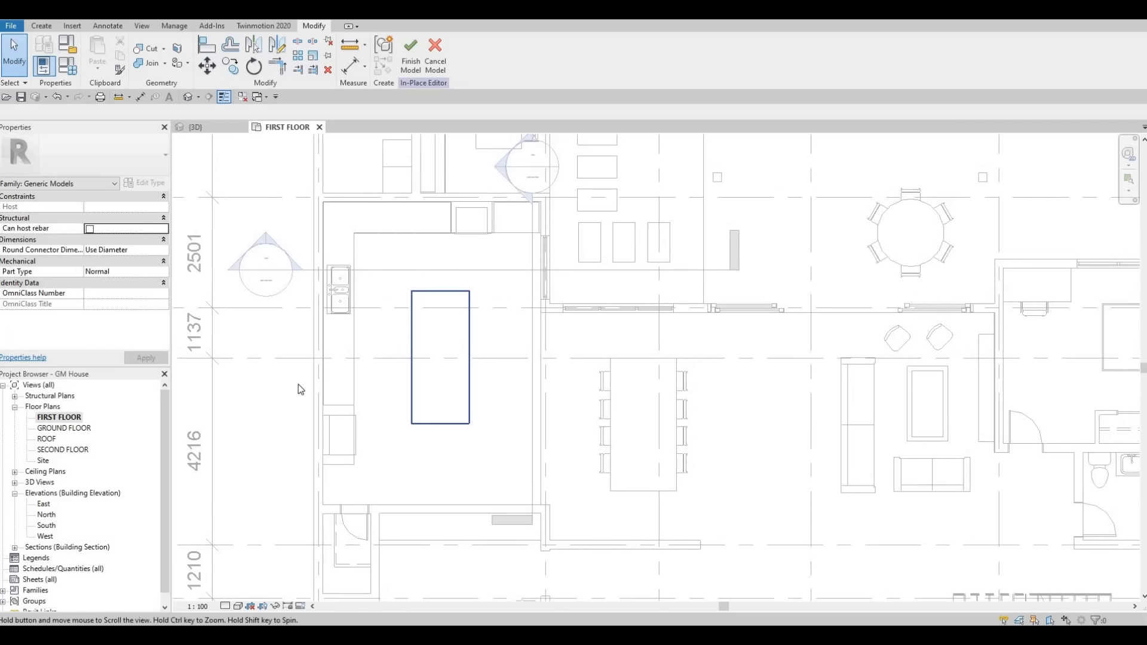
left_click(410, 60)
Step: Open the Section 2 view from its section marker beside the kitchen, framing the island's long side
left_click(530, 293)
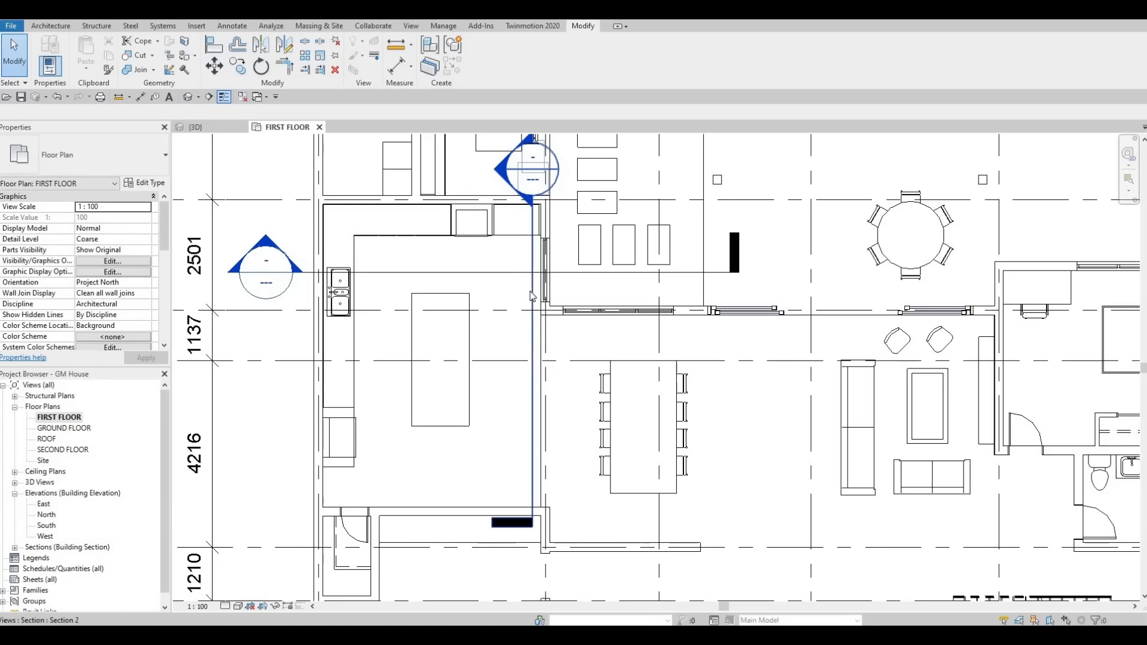
middle_click_drag(515, 228, 515, 245)
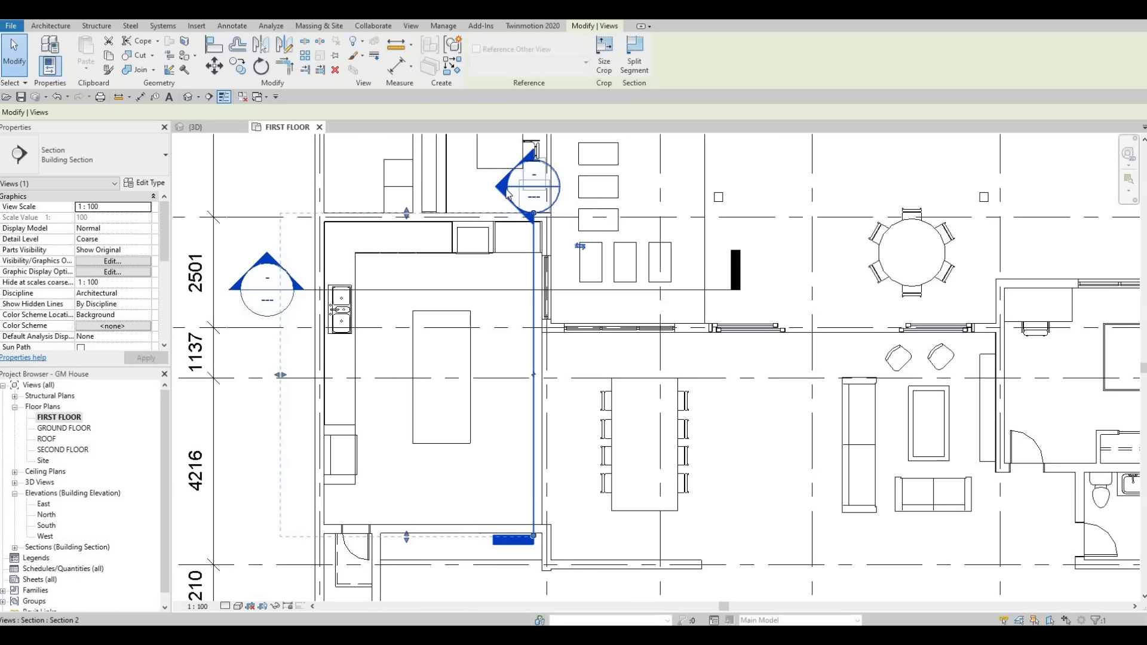
key("Escape")
double_click(507, 197)
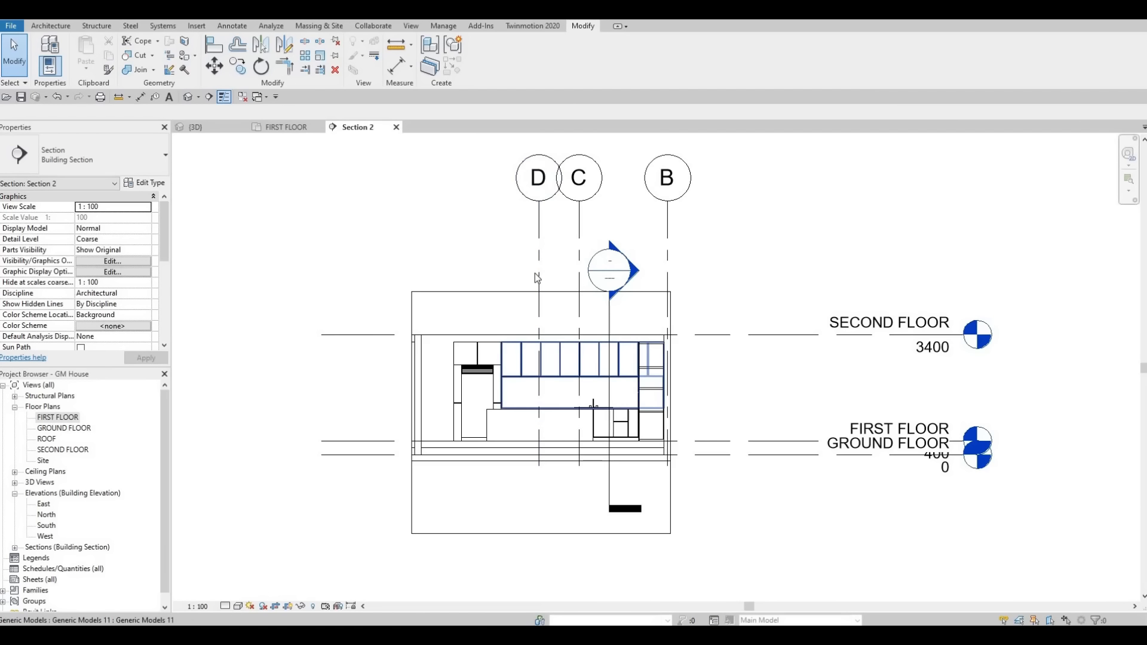
key("F1")
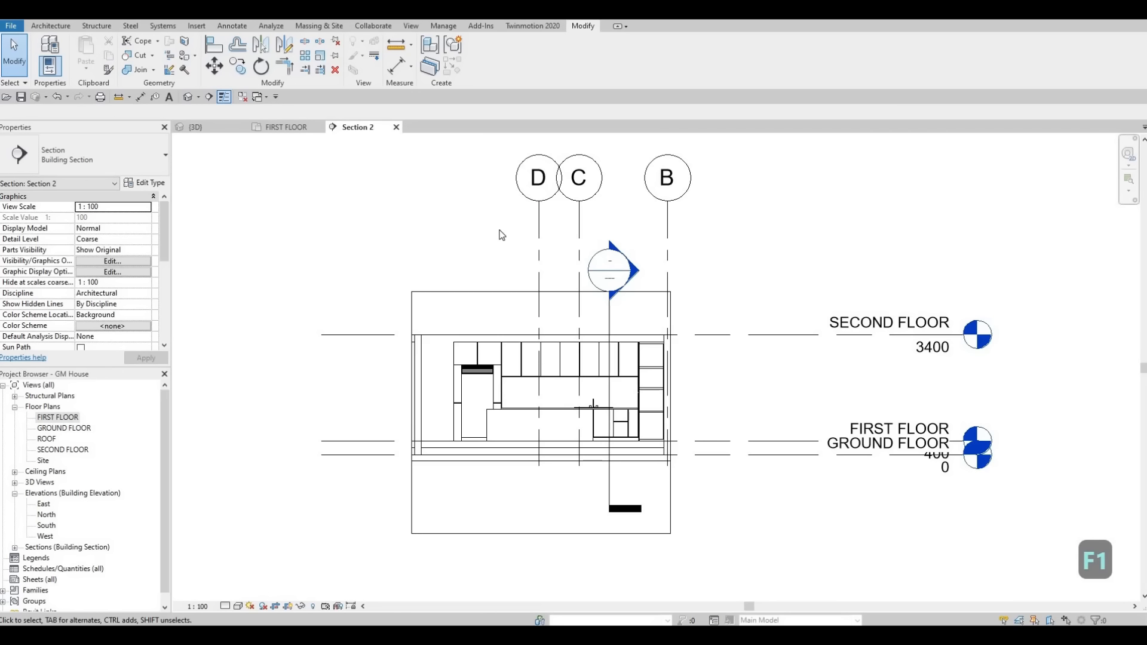
middle_click_drag(503, 267, 499, 195)
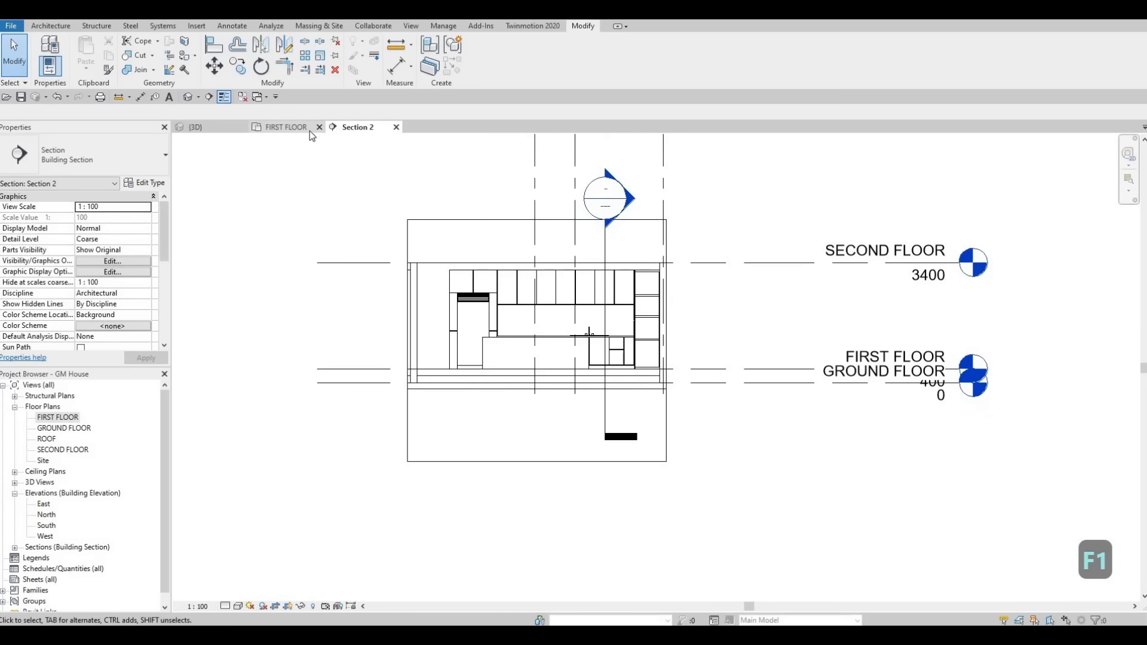
scroll(565, 366, "up", 2)
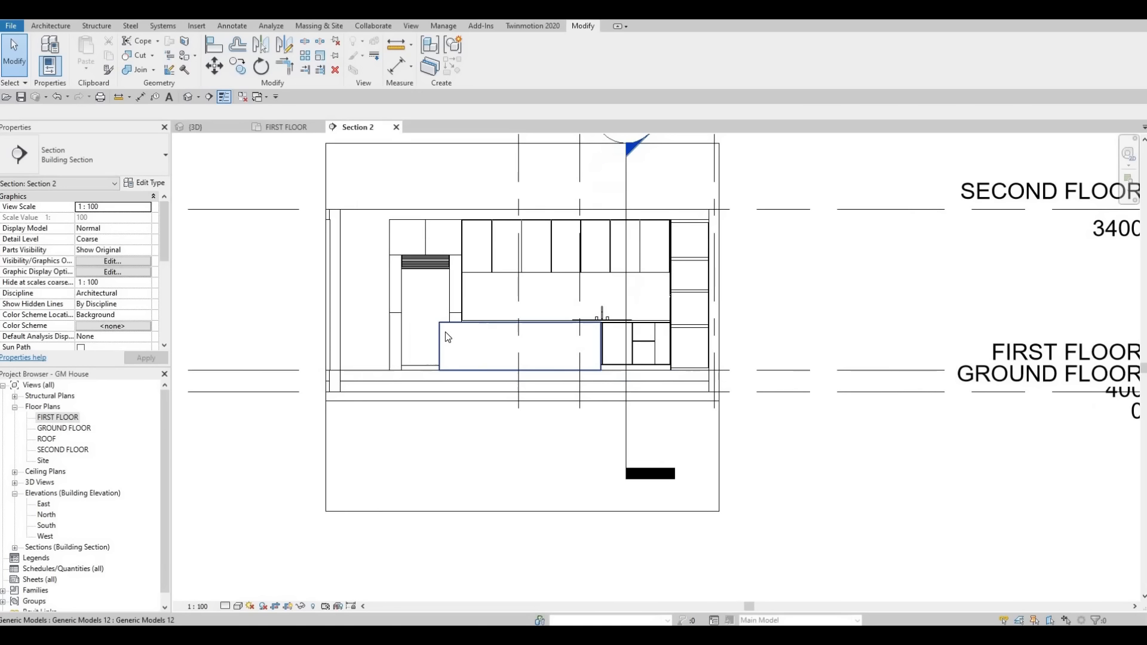
Step: Edit the island in place and start a solid extrusion, picking the island's long front face as the work plane
left_click(448, 338)
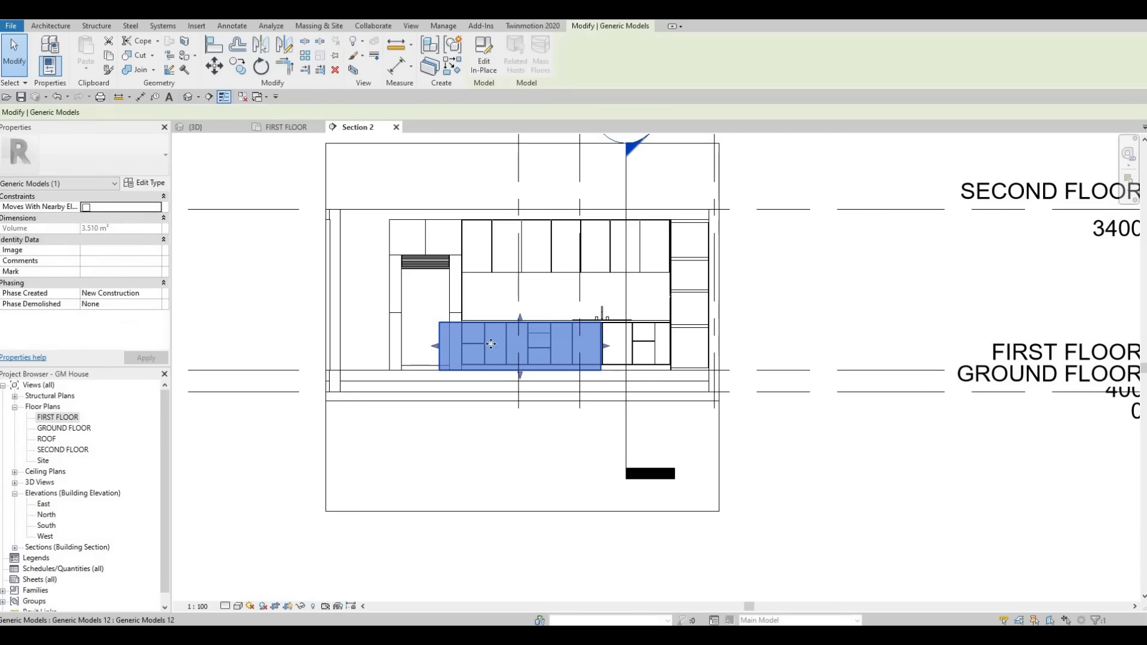
left_click(484, 66)
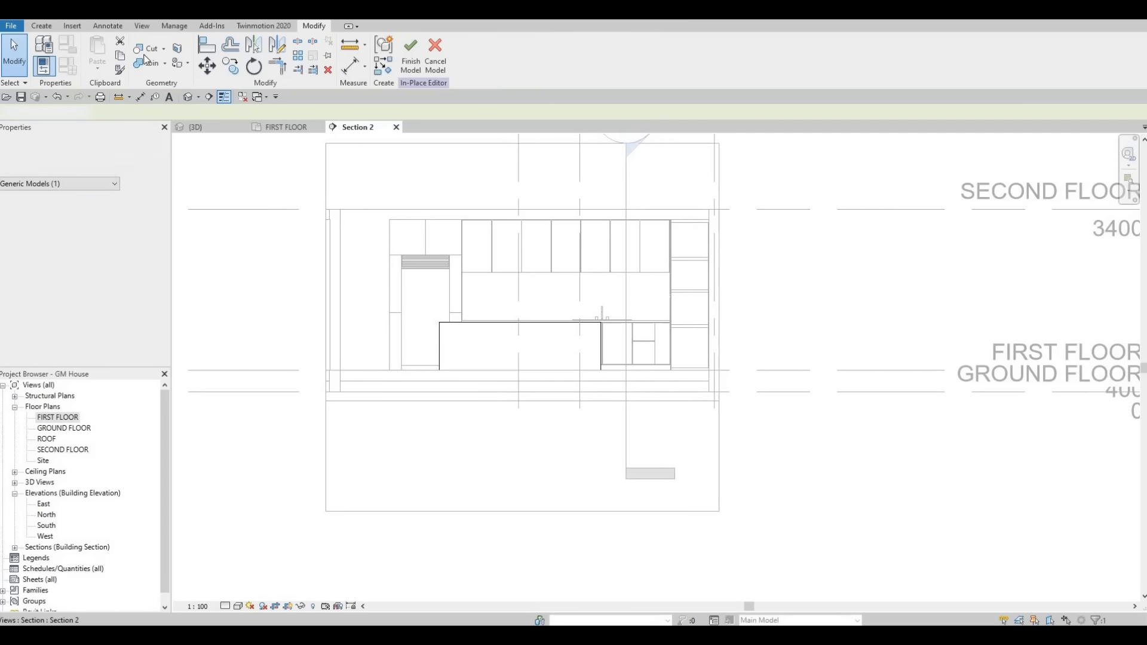
left_click(42, 26)
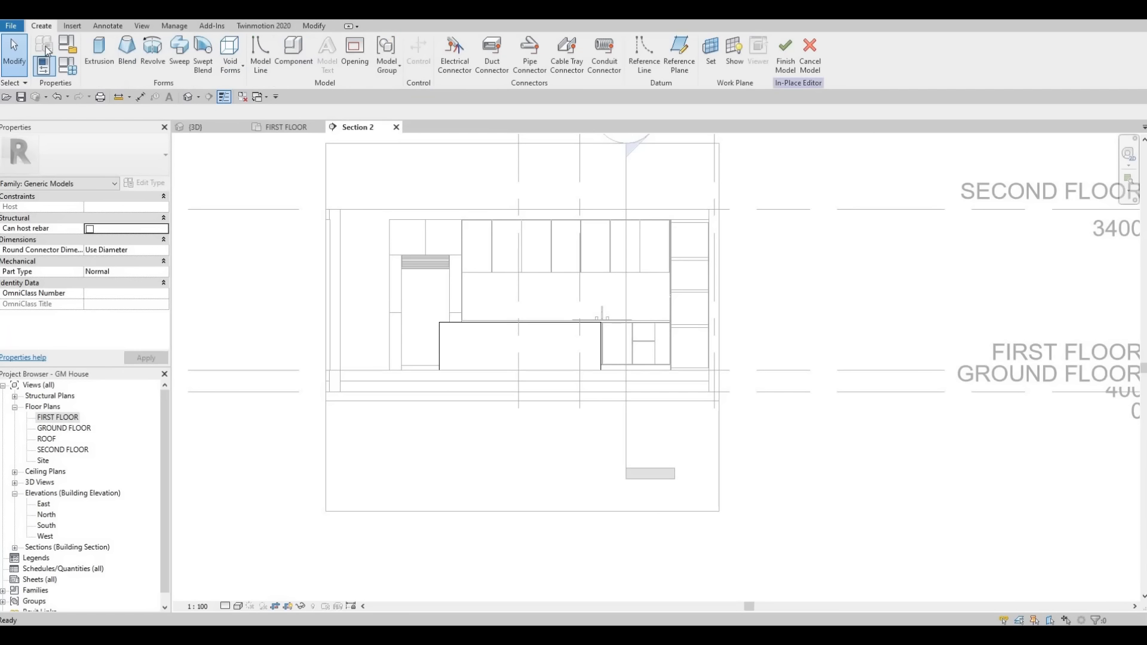
left_click(108, 70)
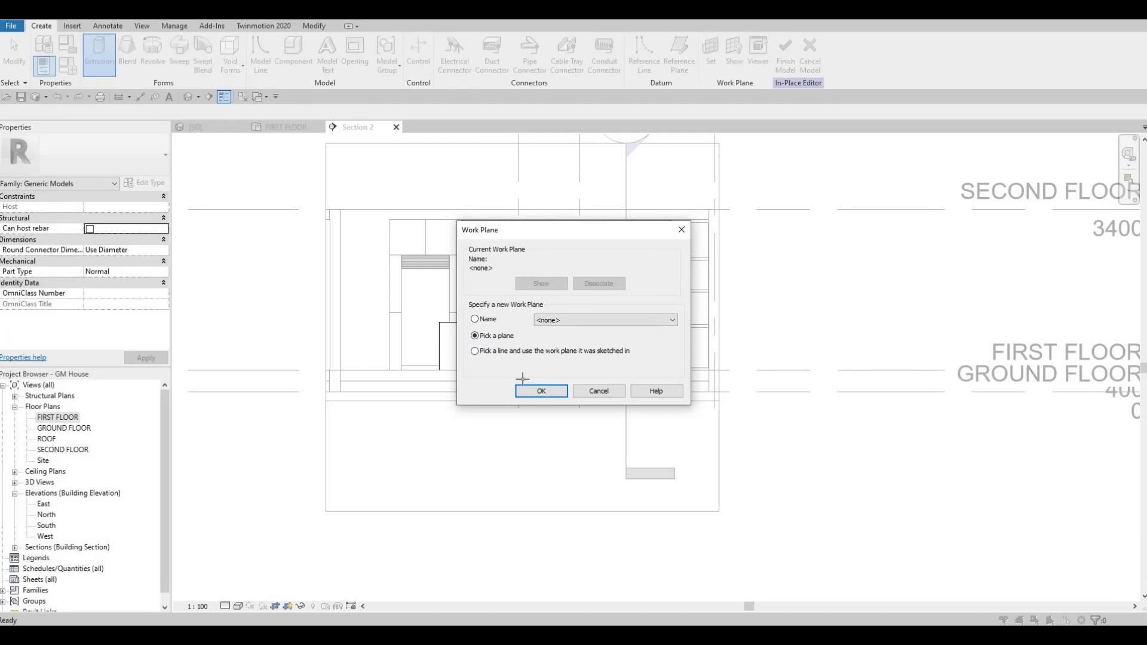
left_click(526, 389)
left_click(455, 335)
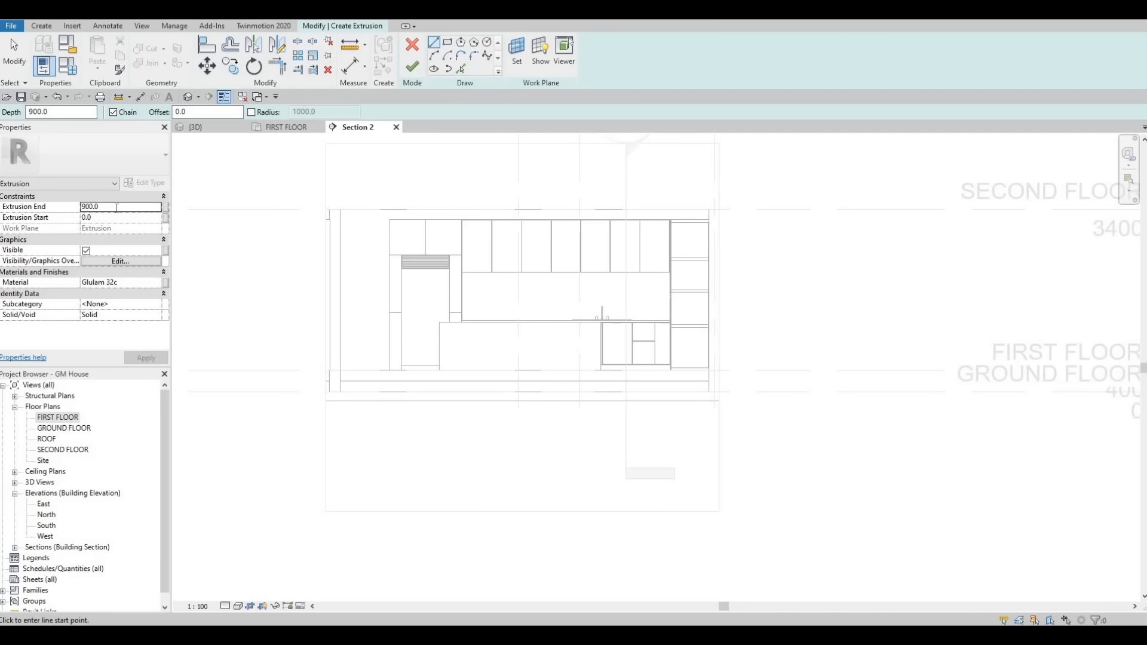
Step: Set the new extrusion's end to 500 mm
left_click(116, 208)
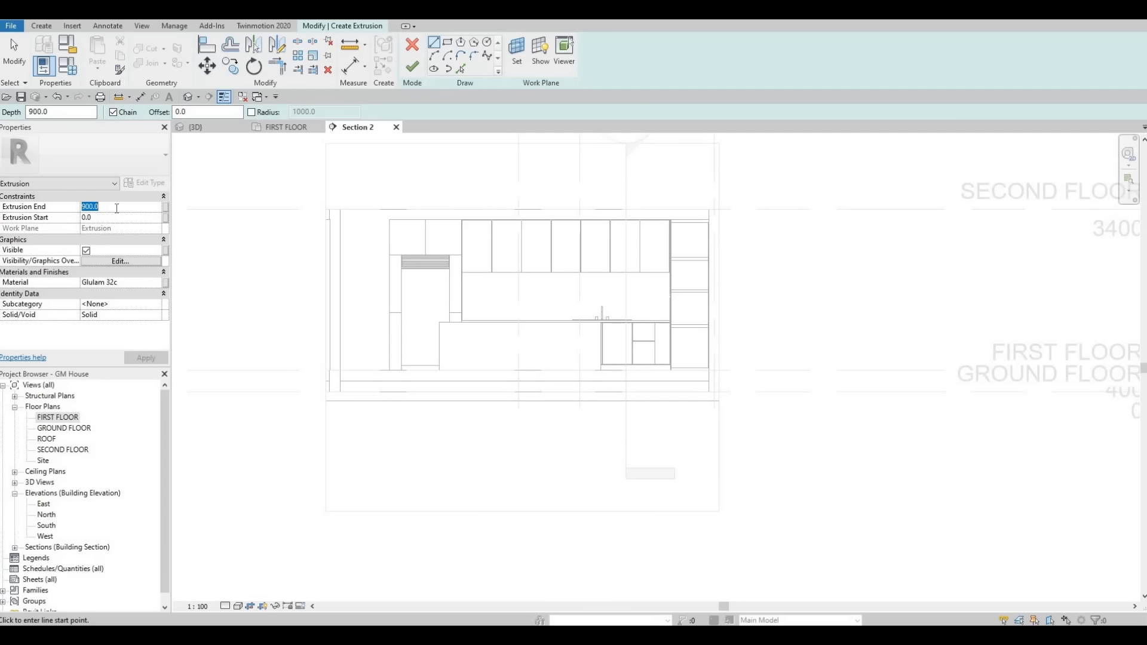
type("500")
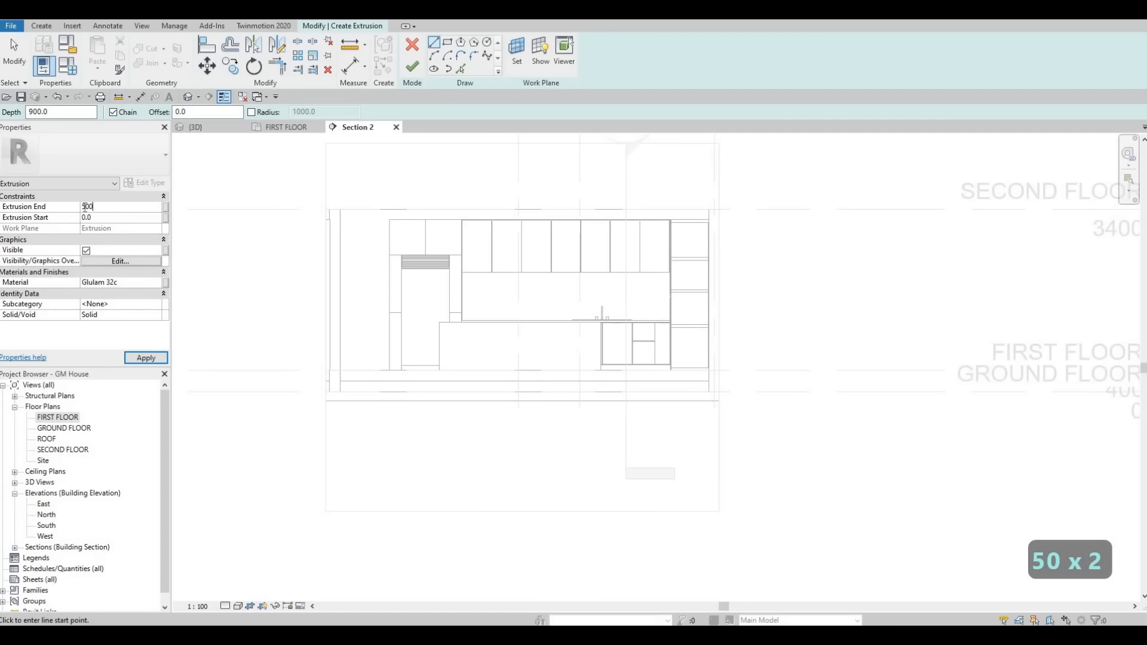
left_click(145, 357)
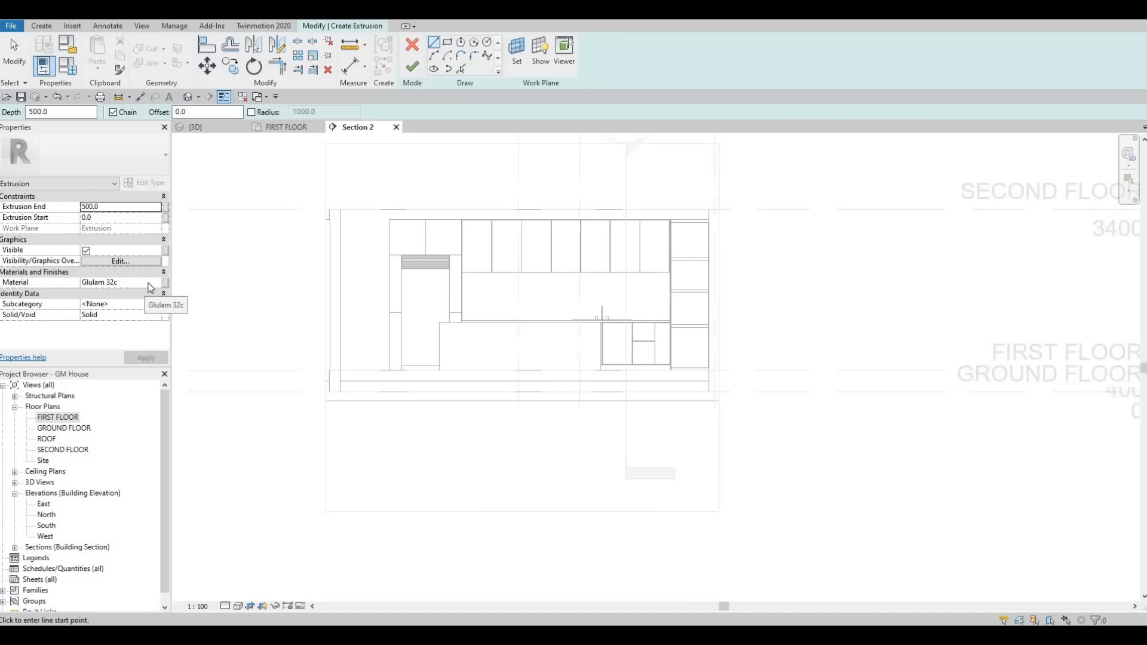
Step: Assign the material Concrete, C20/25 from the AEC concrete library to the new extrusion
left_click(157, 286)
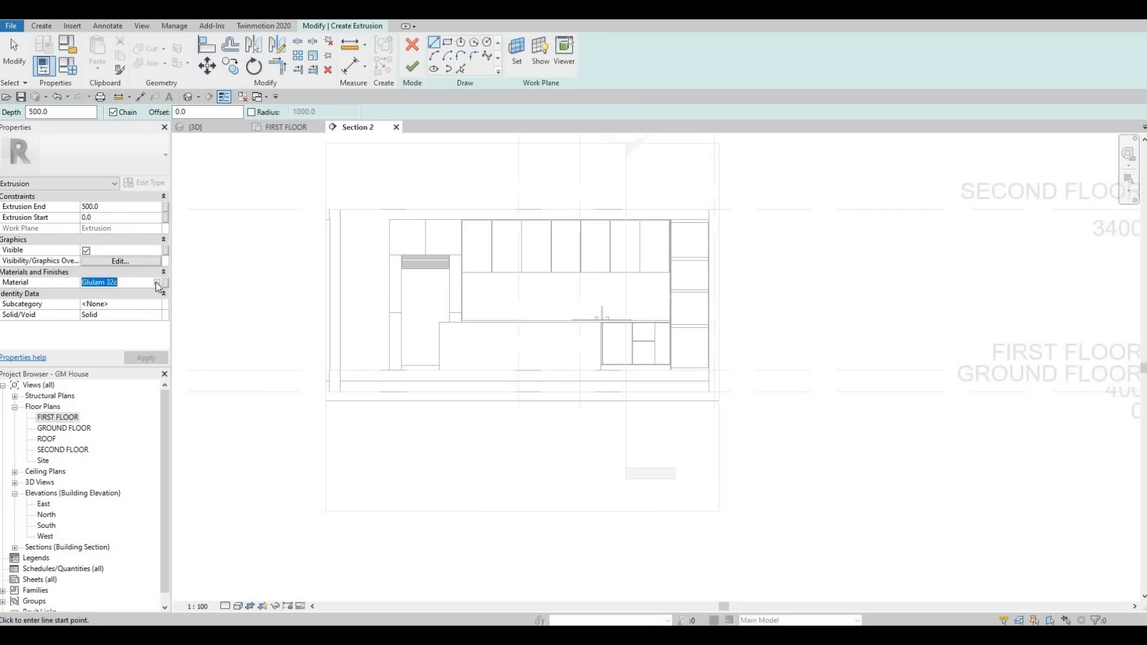
left_click(158, 283)
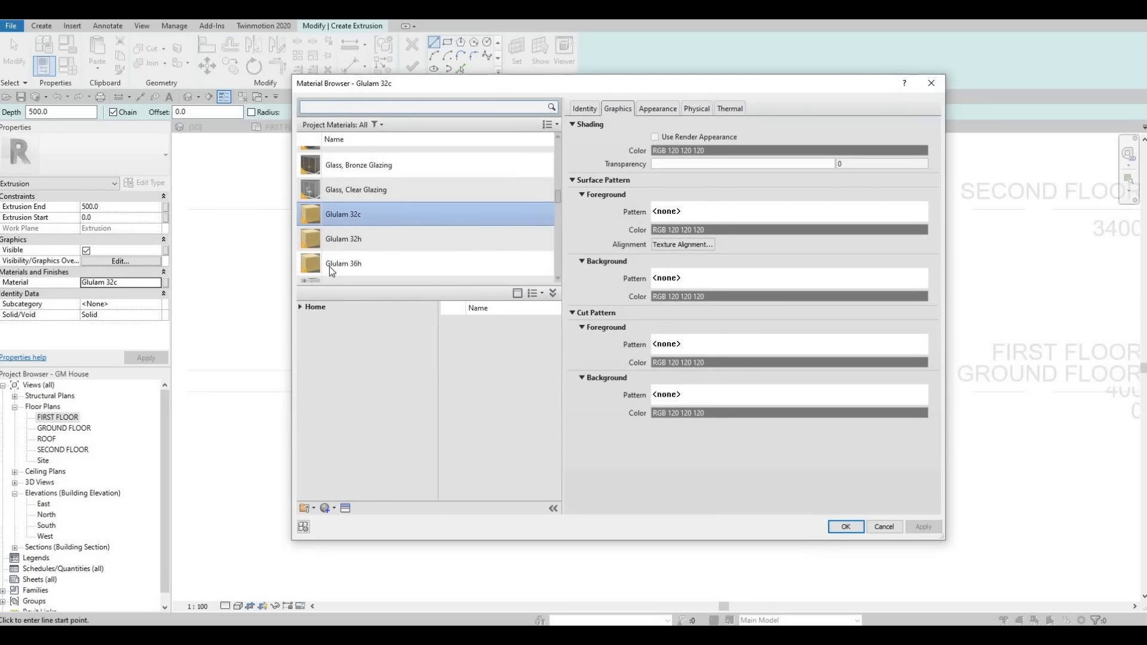
left_click(300, 307)
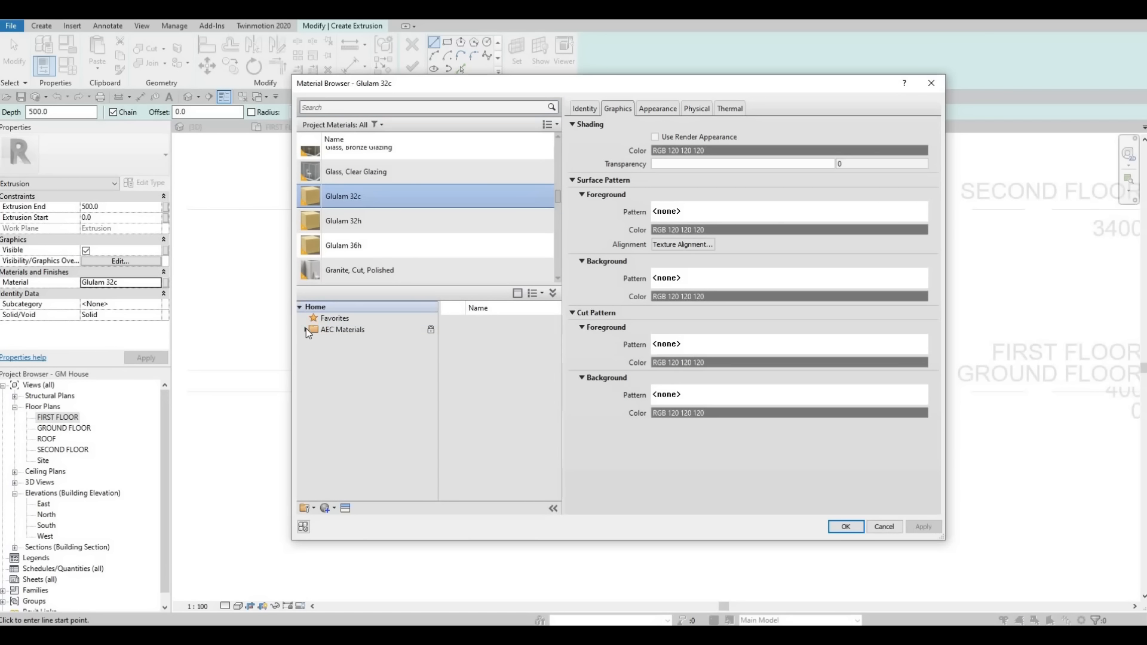
left_click(306, 328)
left_click(340, 363)
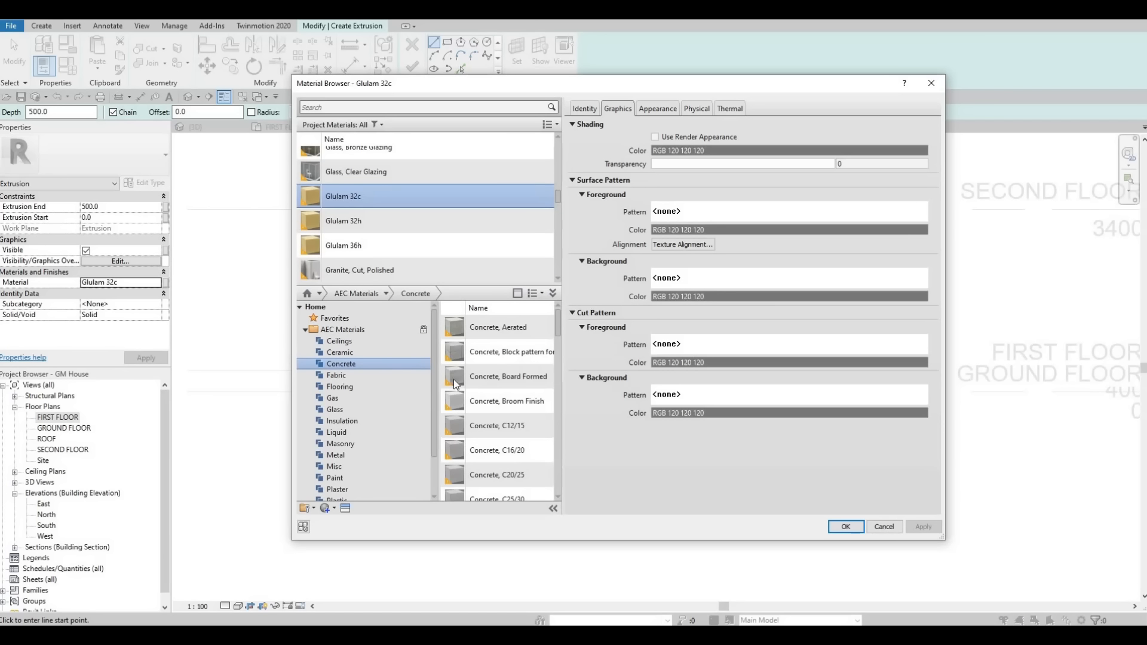
scroll(482, 401, "down", 2)
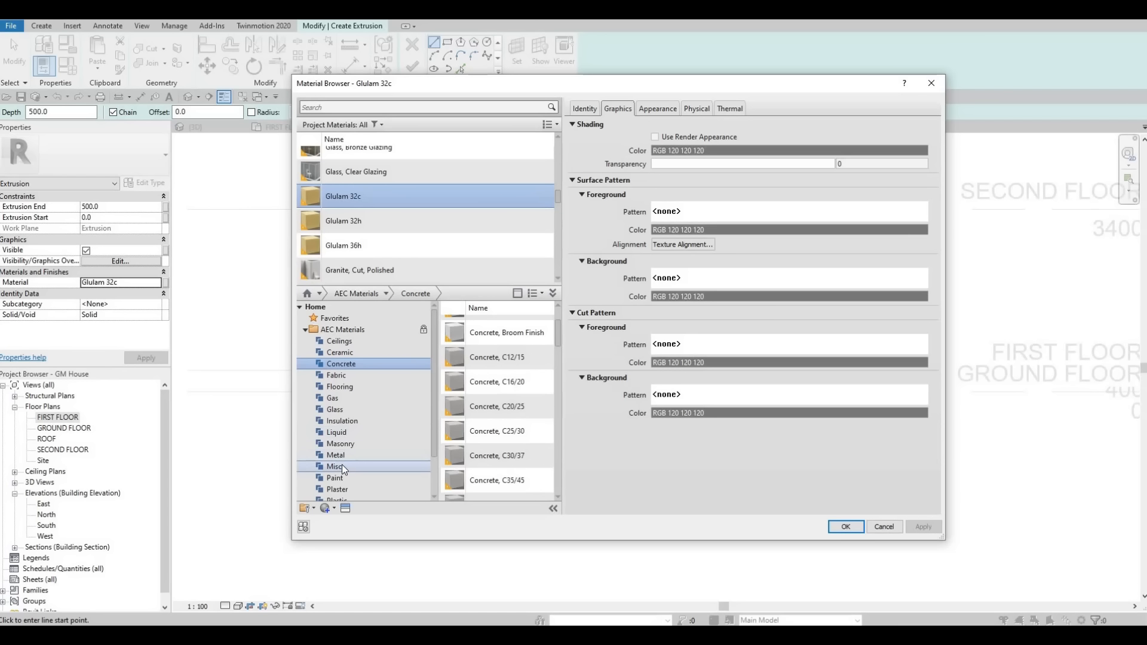
scroll(342, 492, "down", 2)
mouse_move(506, 401)
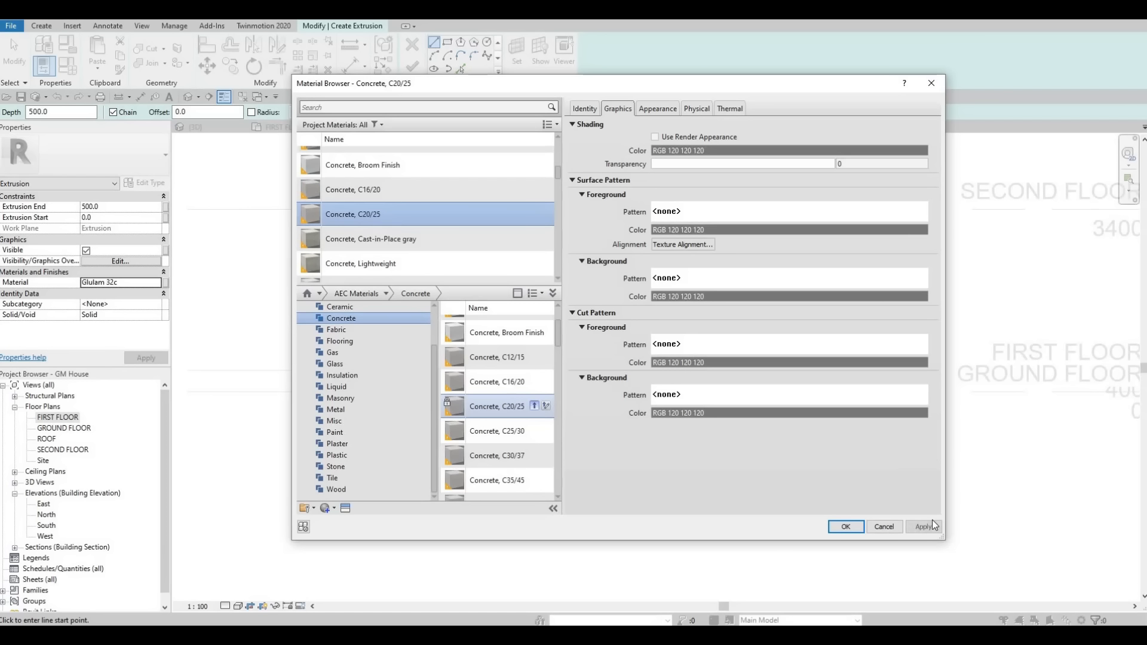
key("Return")
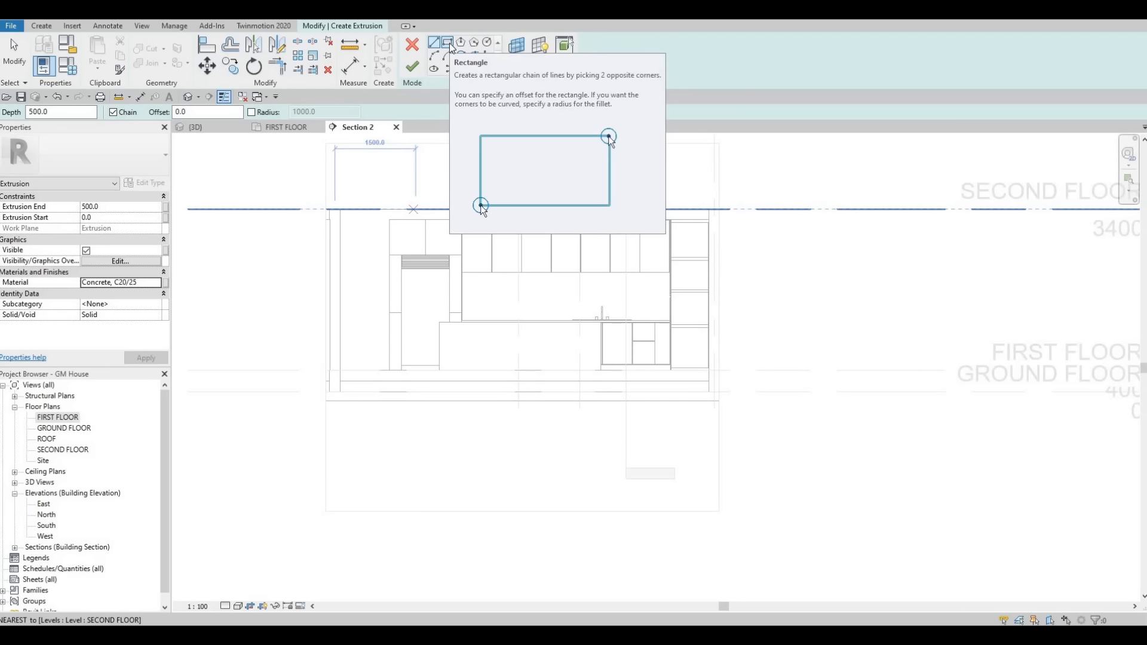
Step: Sketch a narrow upright rectangle about 1040 mm high from floor level against the island end nearest the tall cabinet
left_click(448, 43)
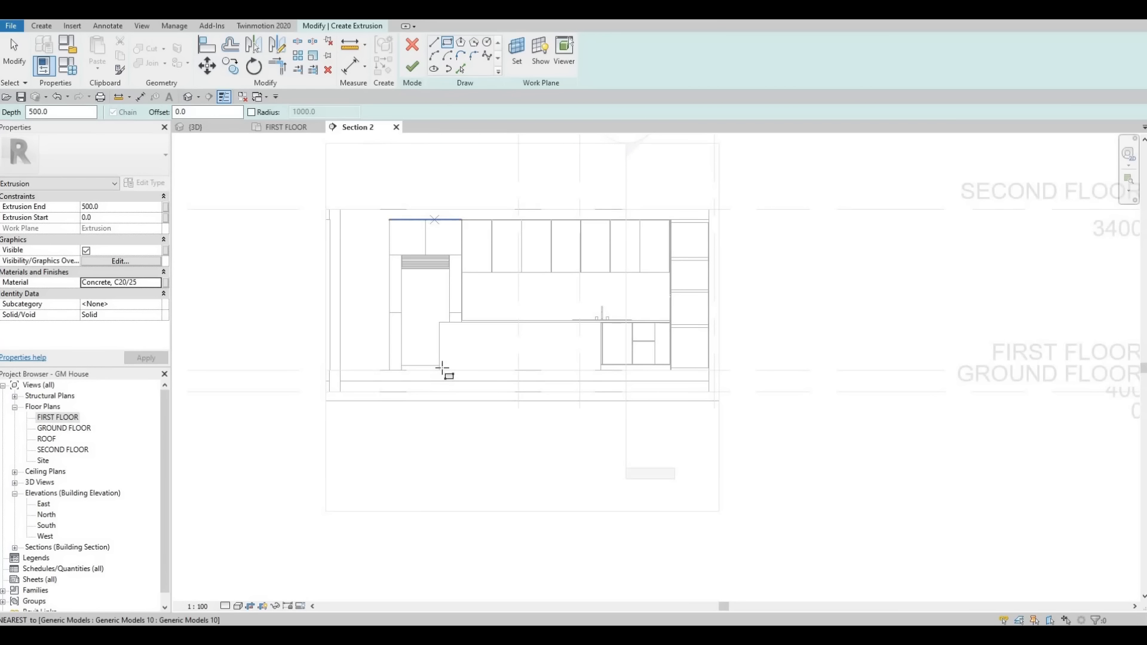
scroll(436, 357, "up", 2)
scroll(436, 357, "up", 2)
left_click(432, 351)
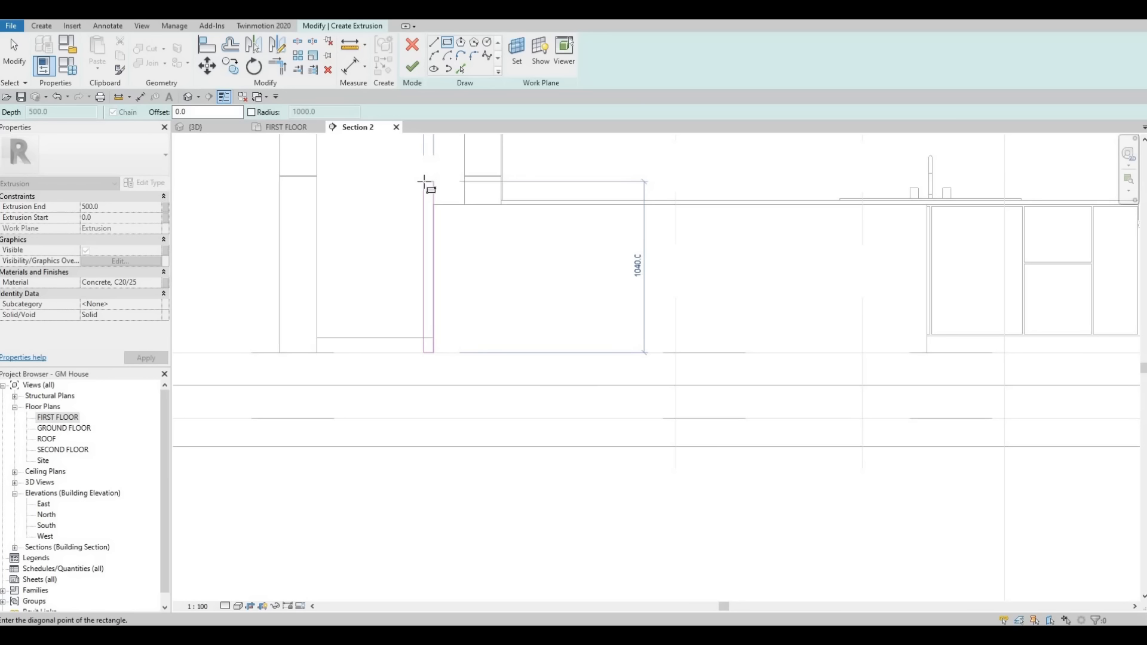
left_click(431, 192)
Step: Sketch a thin horizontal rectangle along the island's top edge, from the upright strip toward the opposite end
left_click(433, 205)
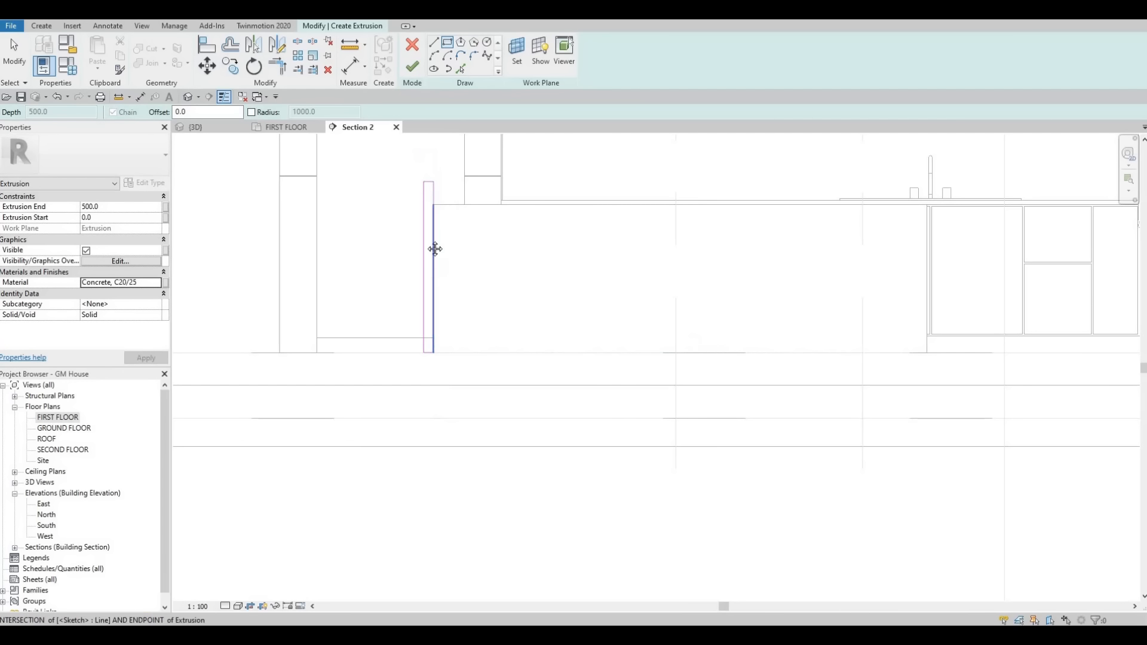
scroll(485, 197, "down", 1)
middle_click_drag(934, 184, 643, 230)
scroll(619, 236, "up", 1)
scroll(515, 246, "up", 1)
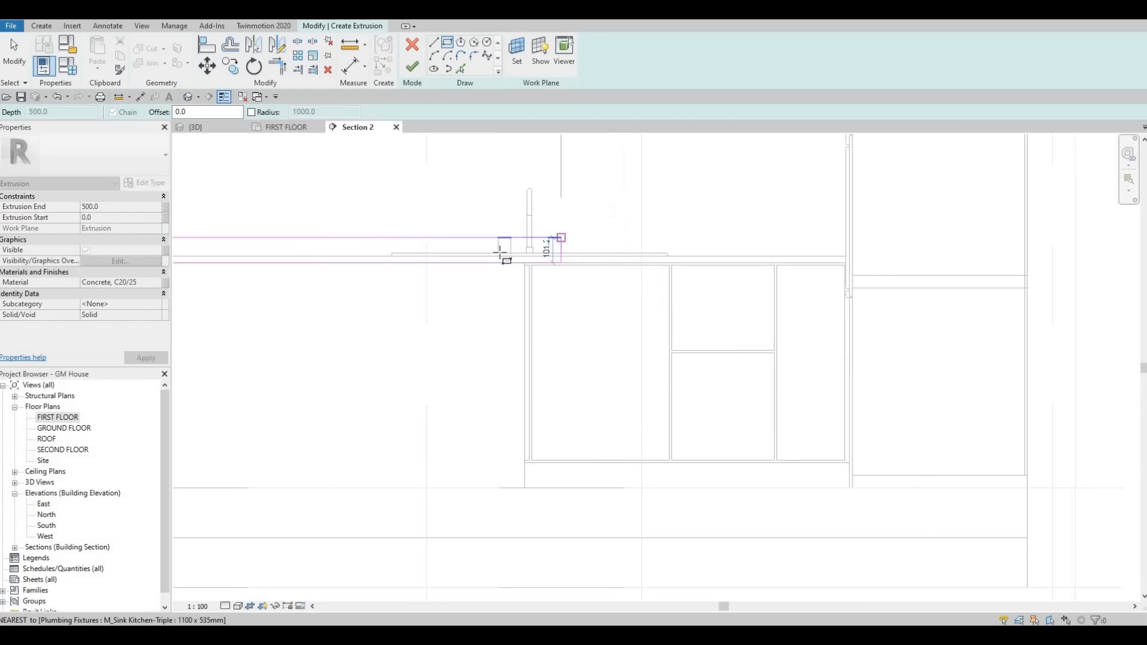
left_click(524, 267)
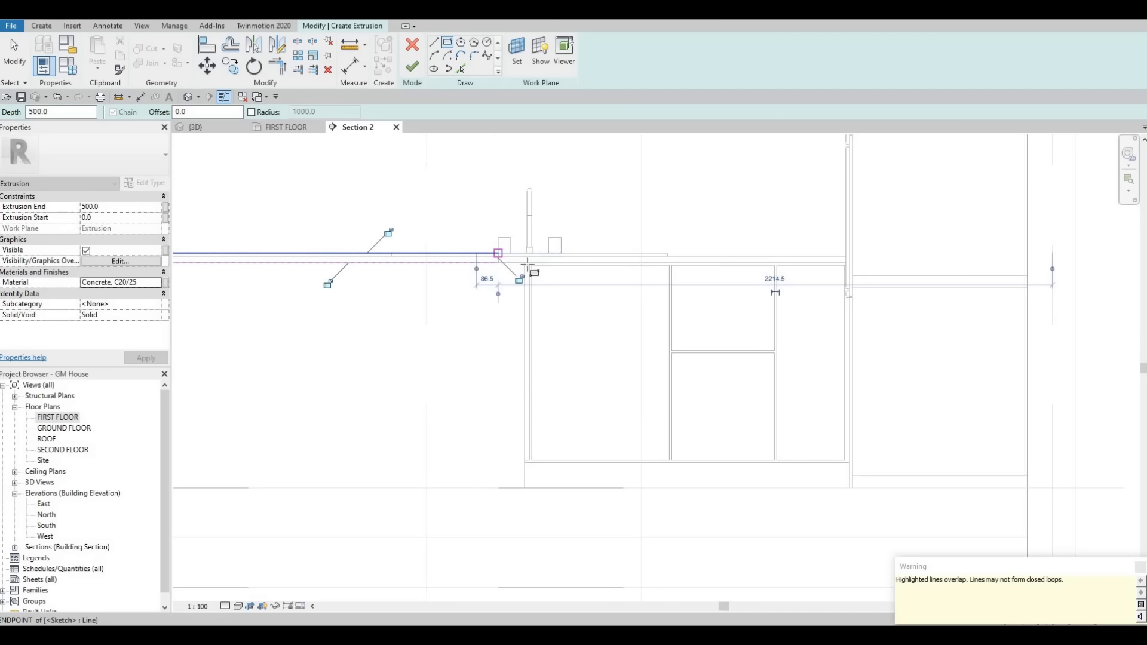
Step: Sketch a narrow upright rectangle about 80 mm wide below the top strip at the sink end of the island
scroll(524, 268, "up", 2)
left_click(525, 260)
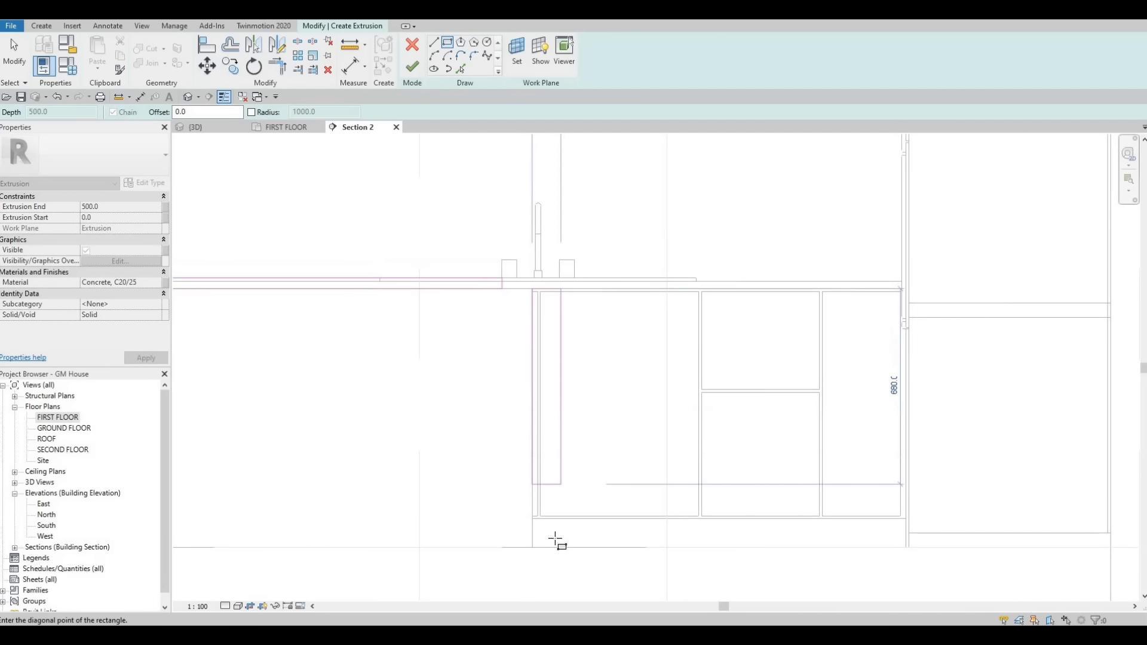
left_click(555, 538)
key("Escape")
scroll(556, 465, "down", 1)
scroll(555, 463, "down", 1)
key("Escape")
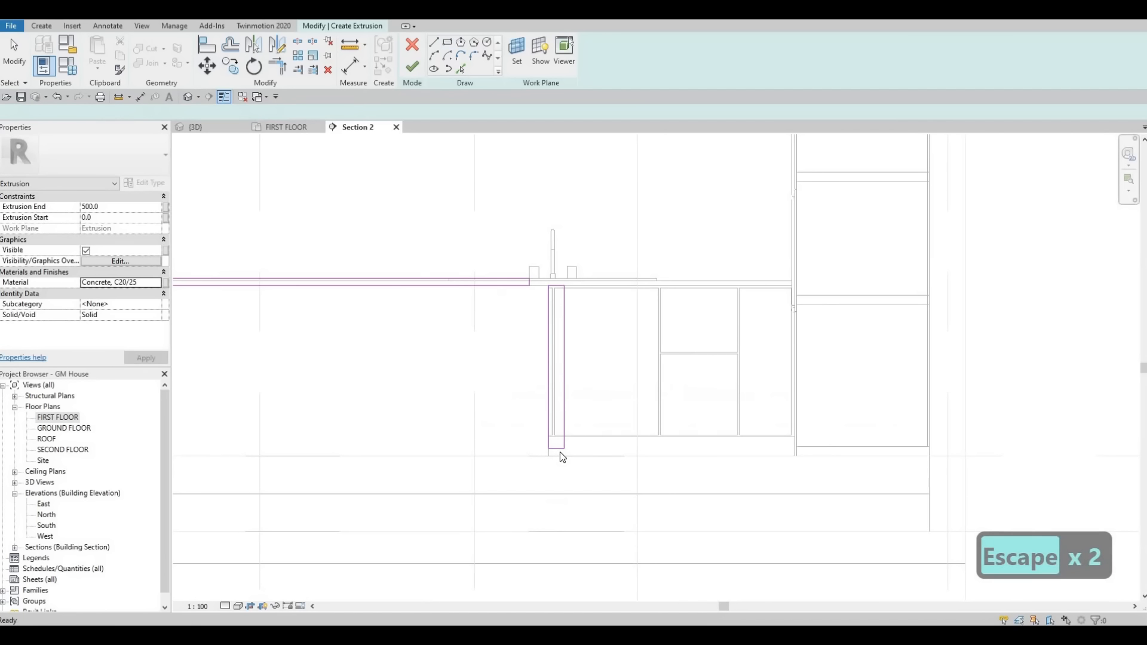
key("Escape")
Step: Align the bottom edge of the sink-end upright rectangle with the floor line
key("a")
key("l")
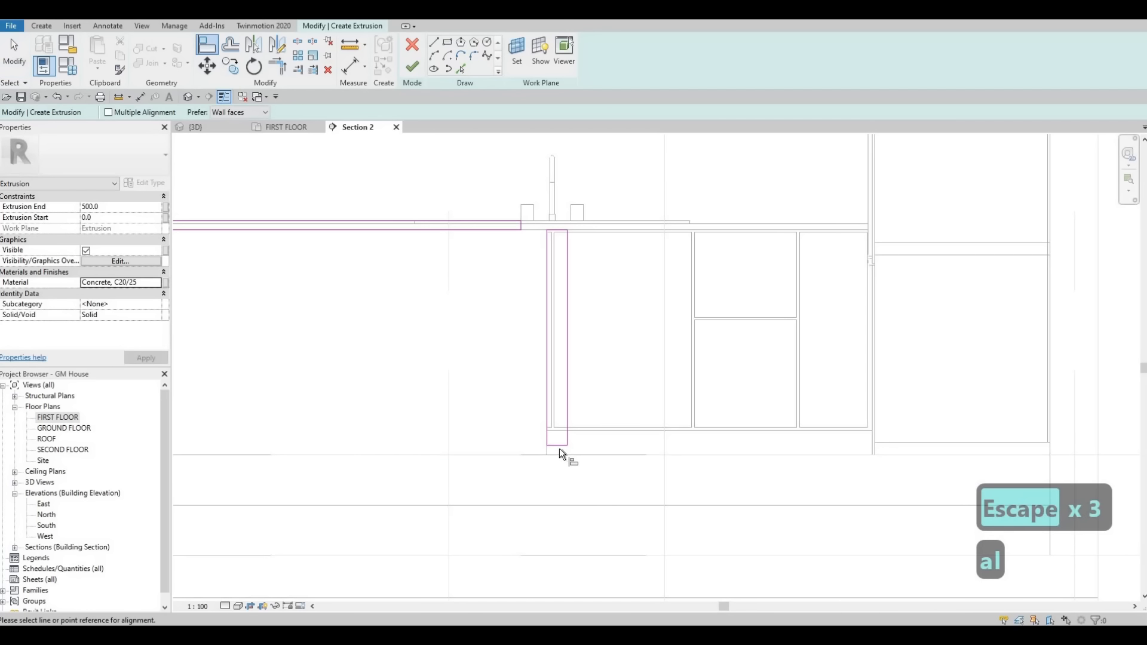
left_click(560, 454)
left_click(560, 446)
key("Escape")
key("Escape")
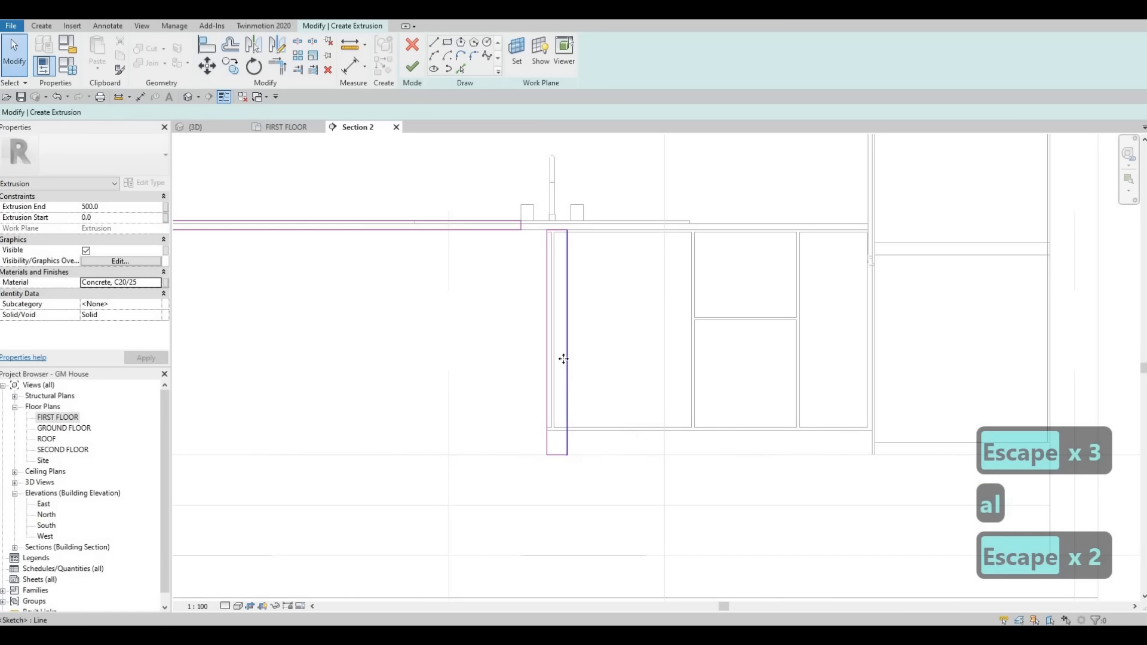
Step: Set the width of the sink-end upright strip to 25 mm
left_click(565, 357)
left_click(556, 202)
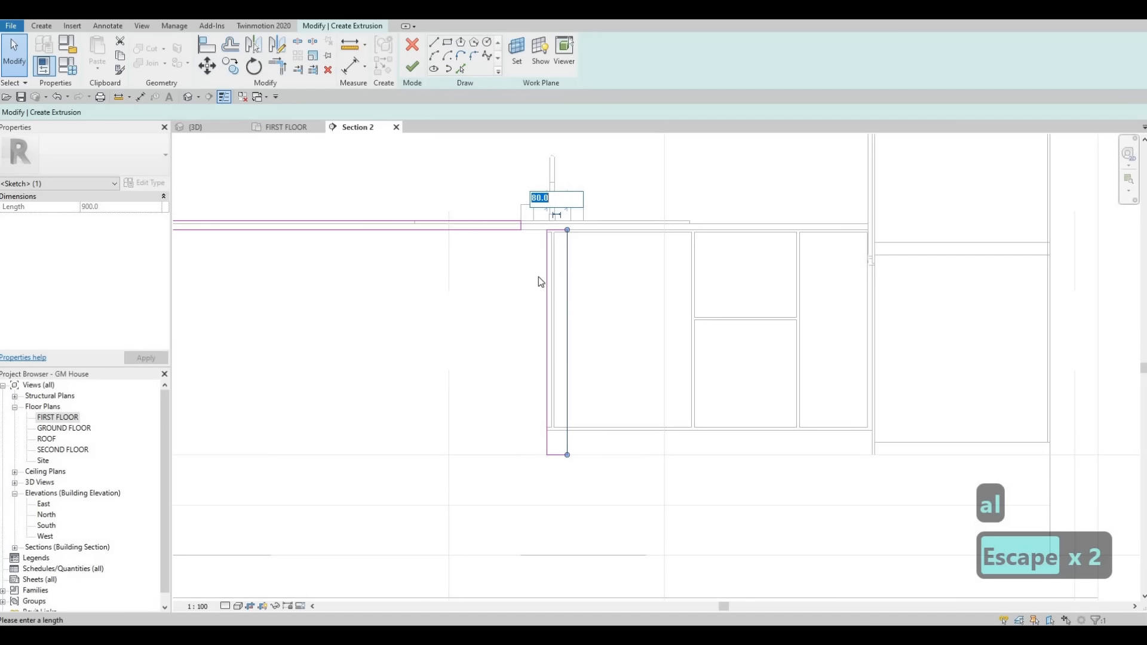
type("25")
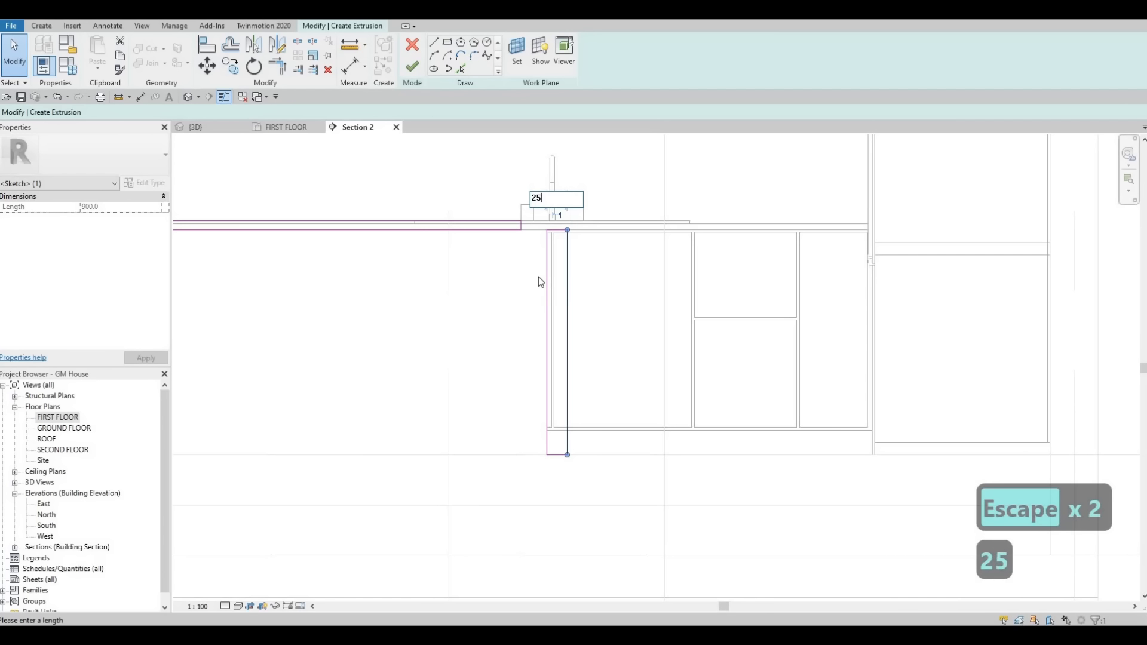
key("Return")
key("Escape")
Step: Align the end of the horizontal top strip with the inner edge of the sink-end upright strip
middle_click_drag(694, 242, 948, 245)
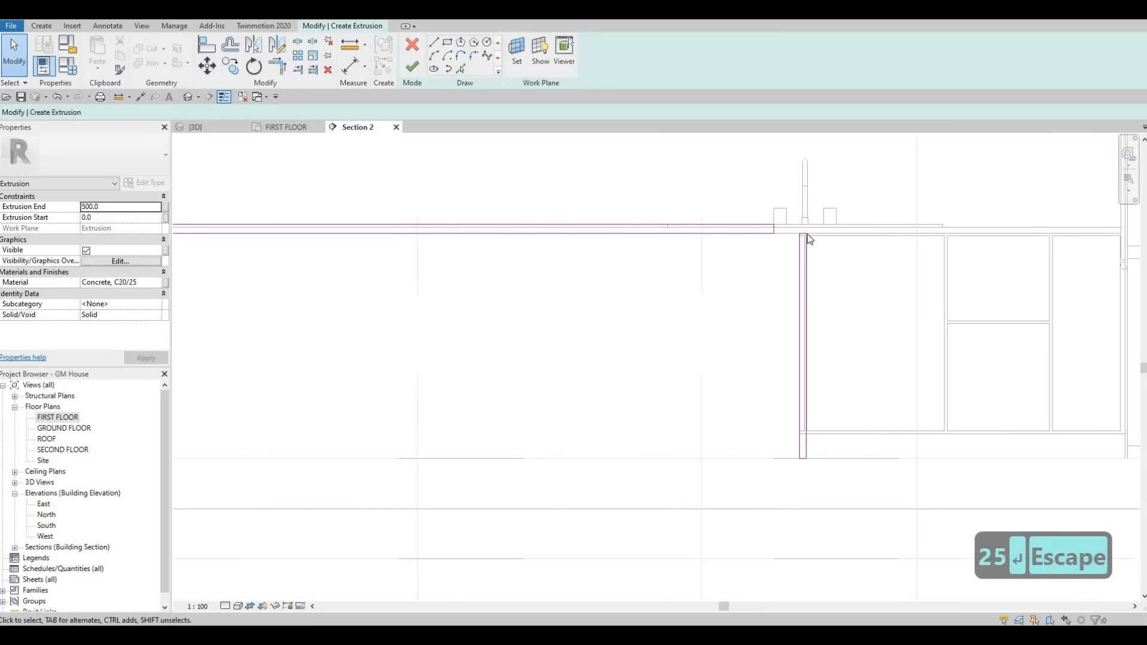
scroll(798, 267, "up", 1)
key("a")
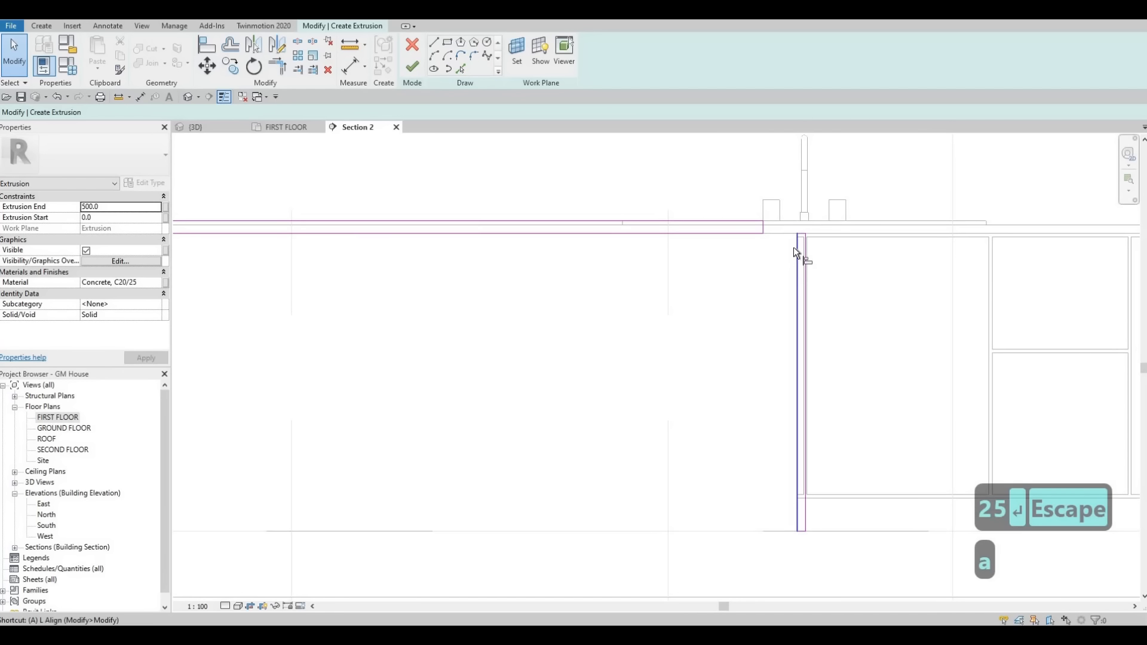
key("l")
scroll(798, 242, "up", 1)
left_click(798, 244)
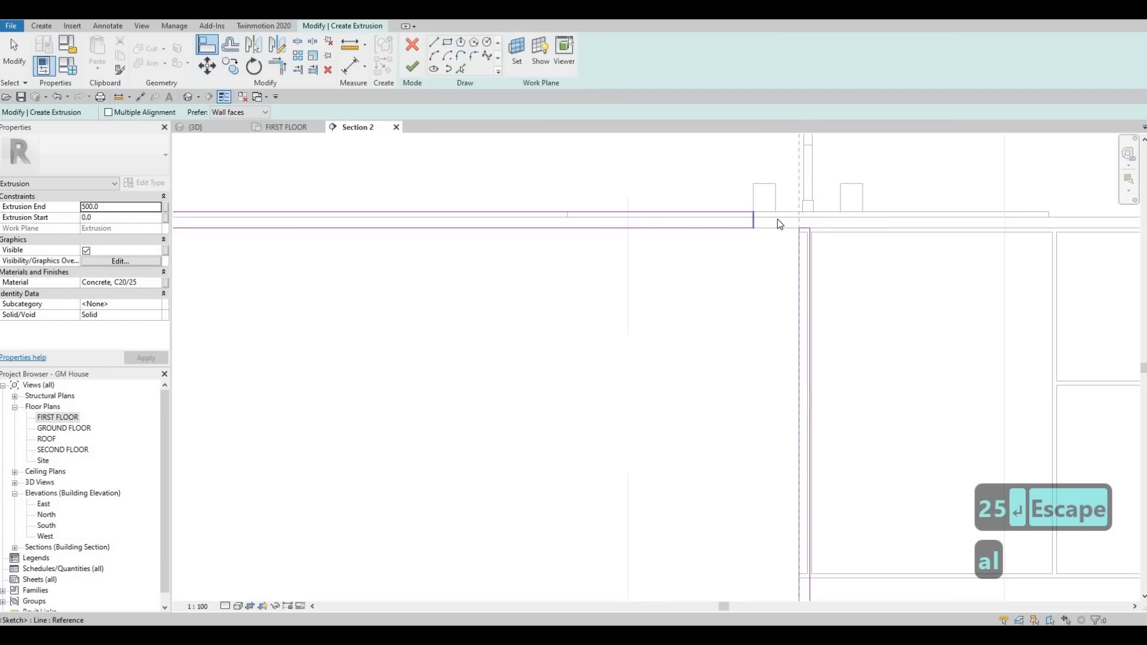
left_click(753, 220)
key("Escape")
key("Escape")
key("Escape")
Step: Set the thickness of the horizontal top strip to 25 mm by repositioning its upper edge
left_click(814, 223)
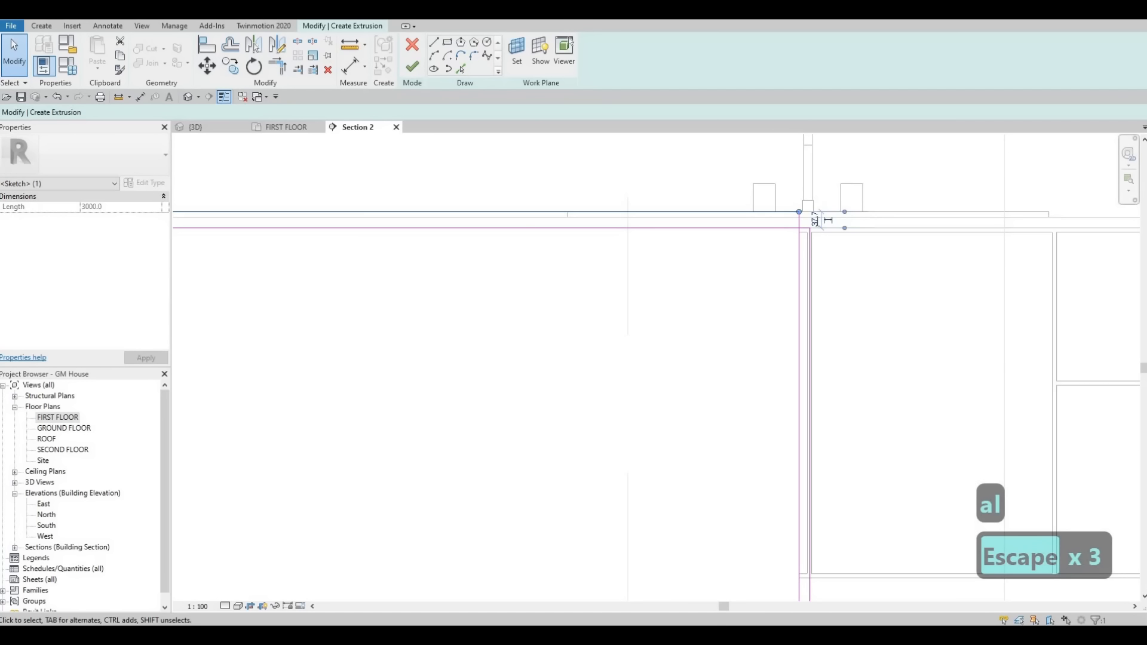
type("25")
key("Return")
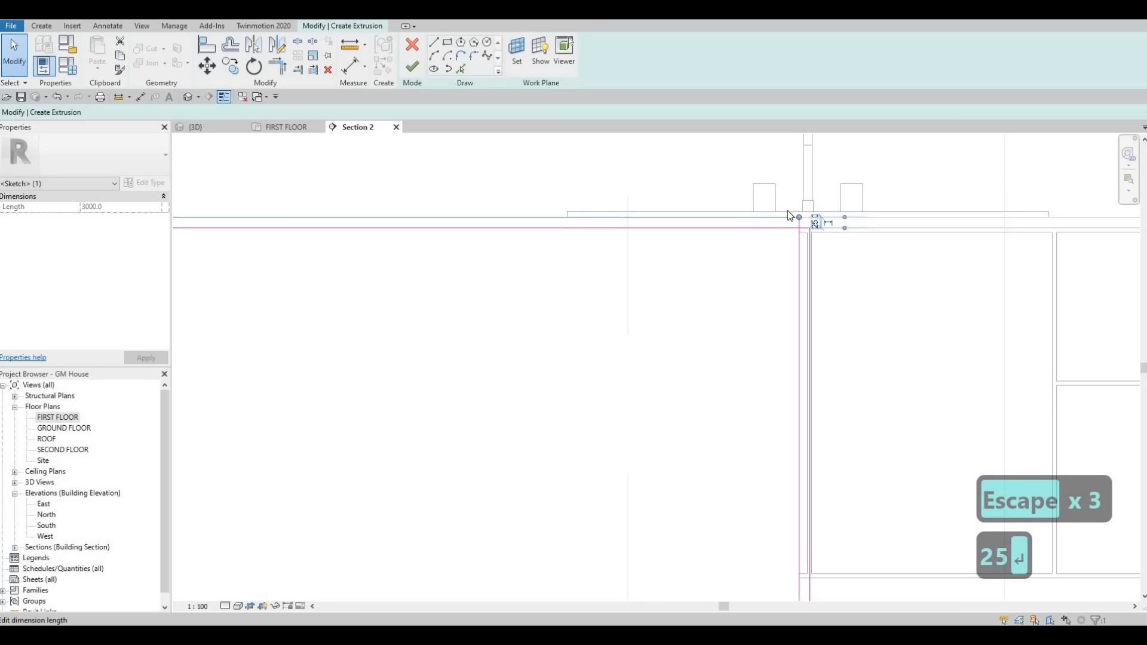
Step: Set the width of the upright strip nearest the tall cabinet to 25 mm by repositioning its outer edge
scroll(806, 204, "down", 2)
mouse_move(464, 257)
middle_mouse_down()
mouse_move(795, 206)
mouse_move(638, 271)
middle_mouse_up()
scroll(794, 207, "down", 1)
middle_click_drag(377, 205, 469, 228)
scroll(468, 227, "up", 2)
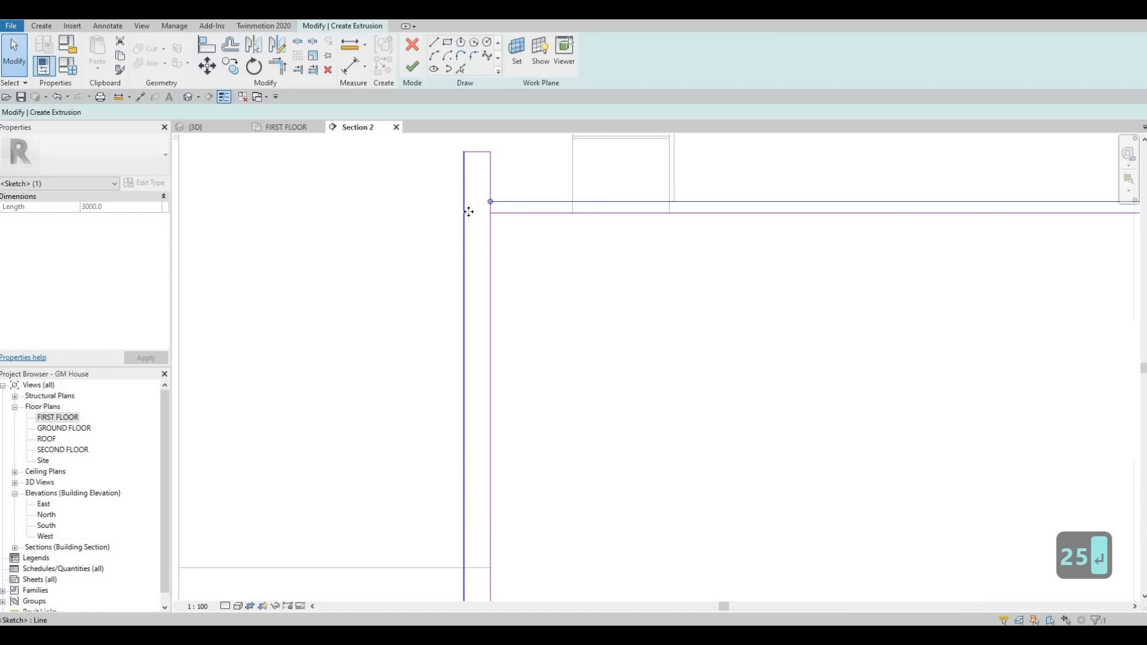
middle_click_drag(476, 172, 474, 242)
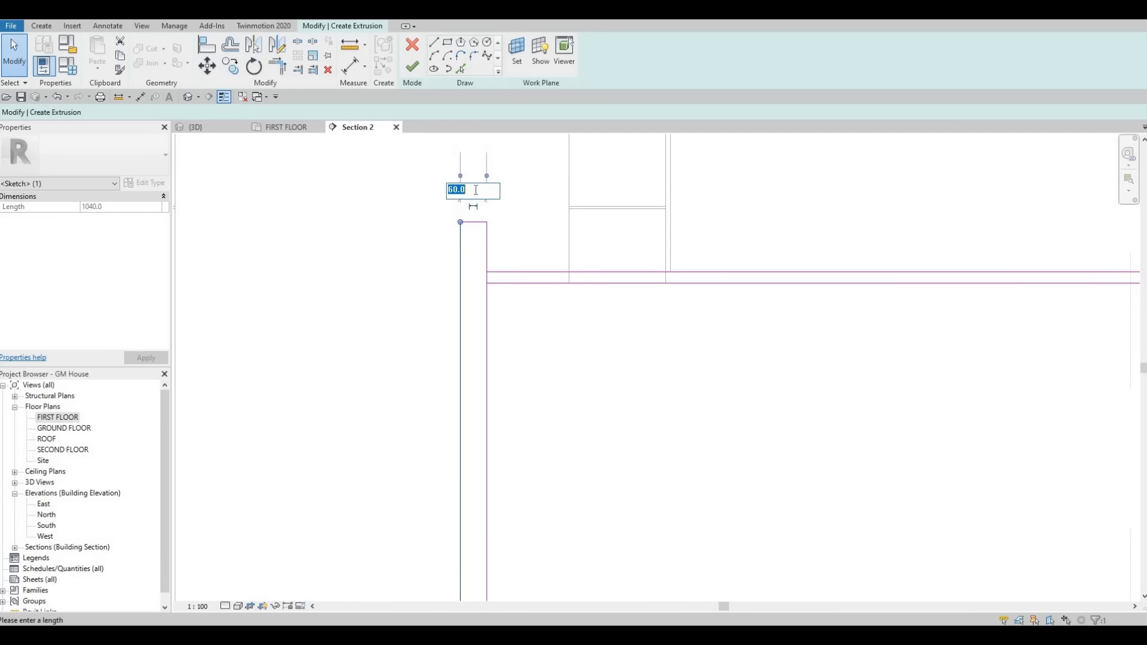
key("Return")
key("Escape")
key("Escape")
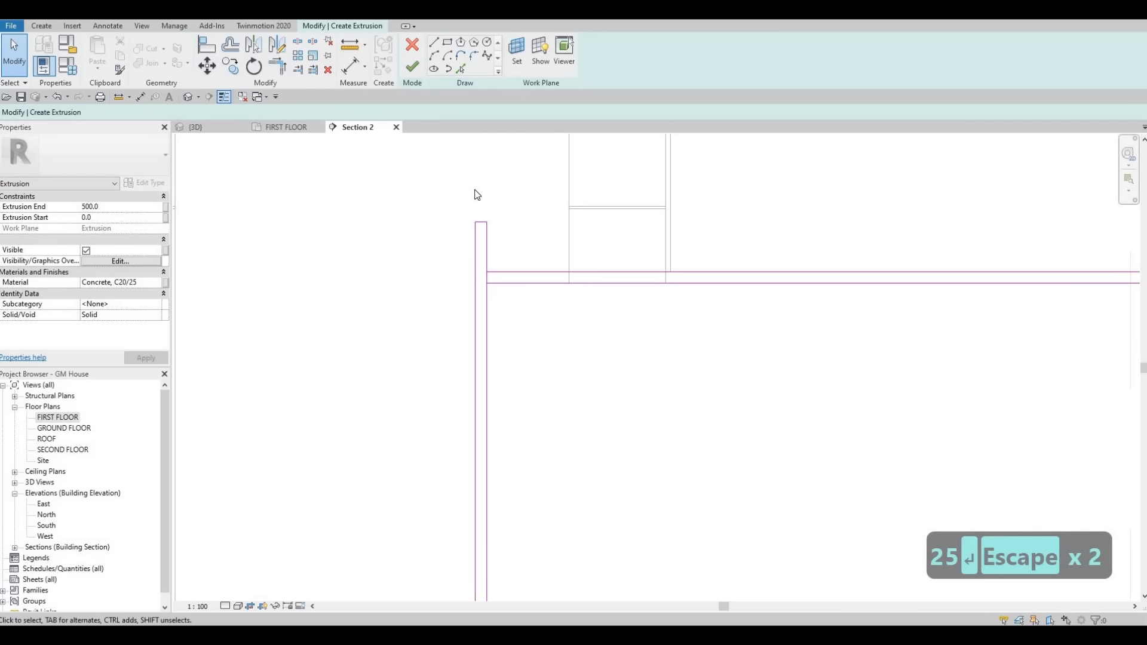
Step: Align the top of the upright strip nearest the tall cabinet with the upper edge of the horizontal strip
key("a")
key("l")
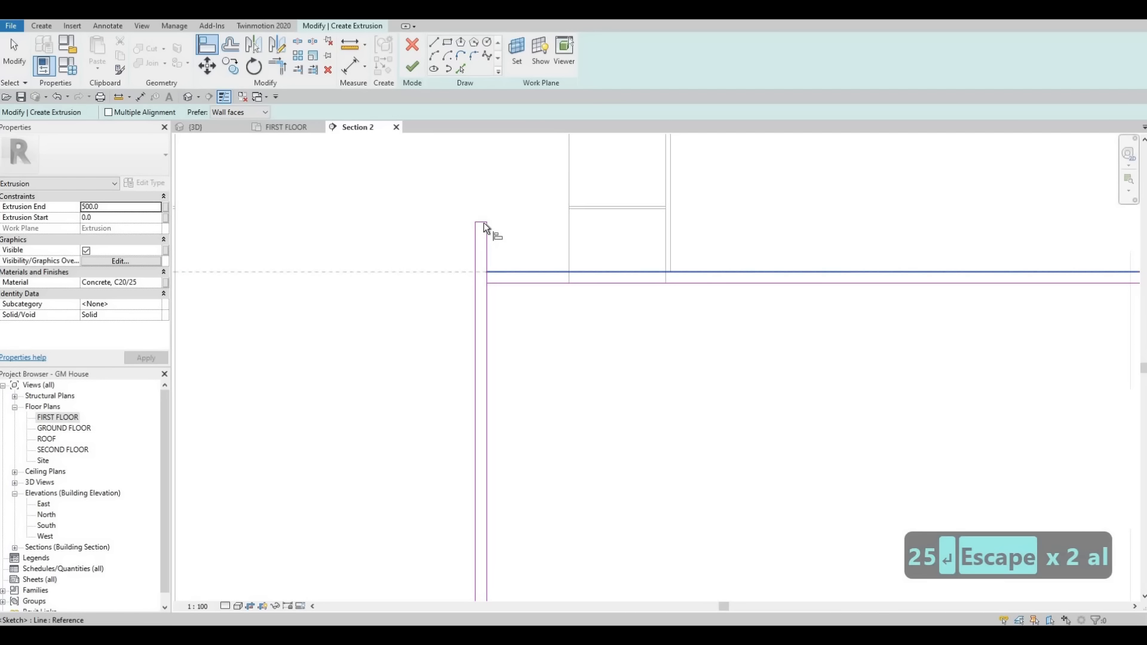
scroll(477, 220, "up", 2)
left_click(483, 226)
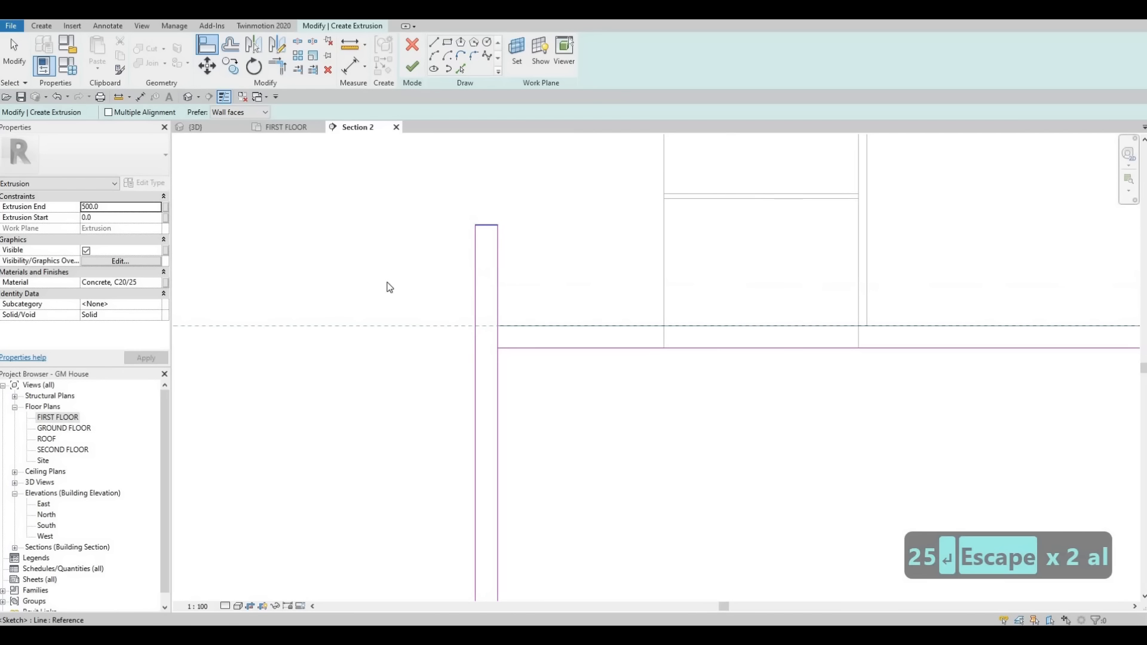
key("Escape")
key("Escape")
Step: Delete the short lines at the tall-cabinet corner of the sketch and trim the two outer lines into a corner
left_click_drag(385, 280, 570, 437)
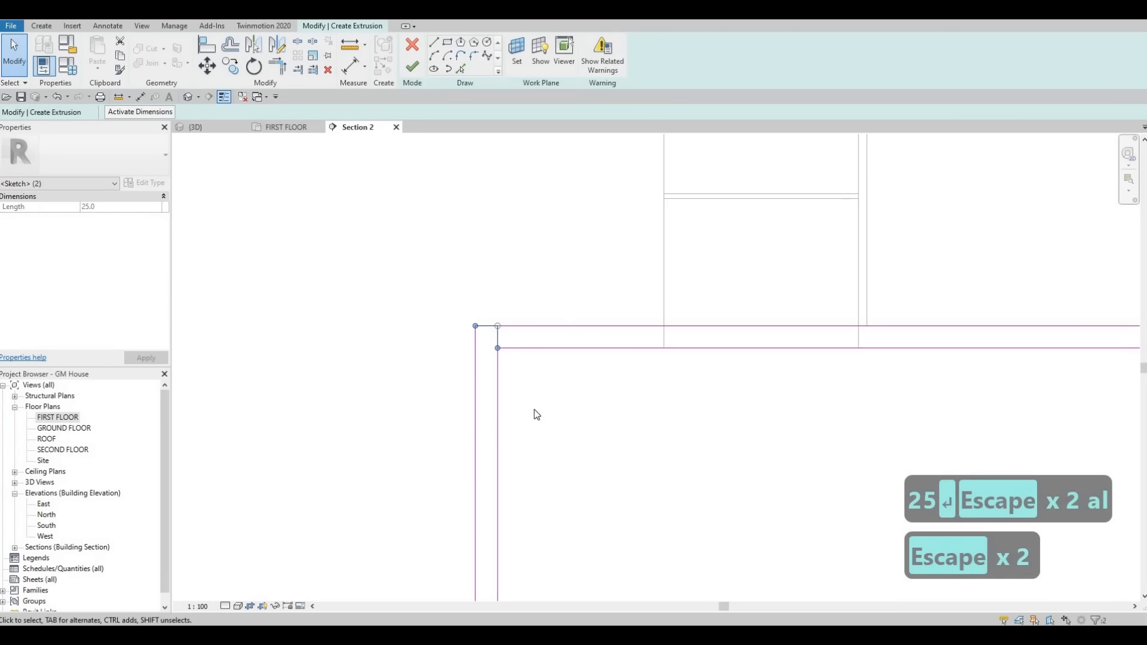
key("Delete")
scroll(544, 375, "down", 2)
key("t")
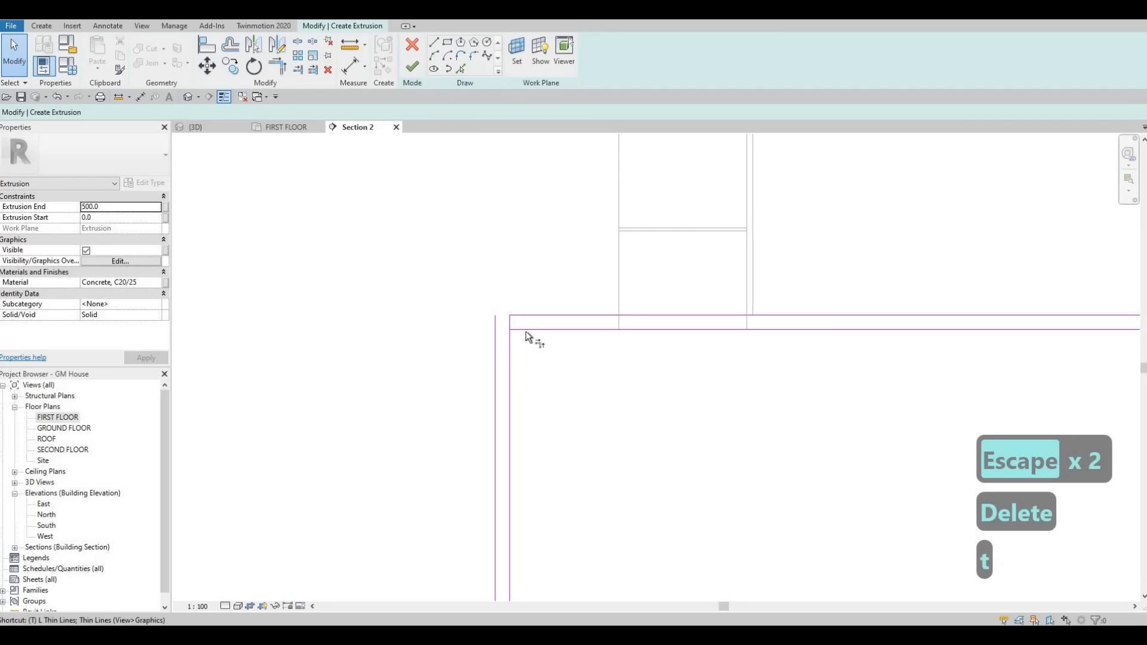
key("r")
left_click(518, 316)
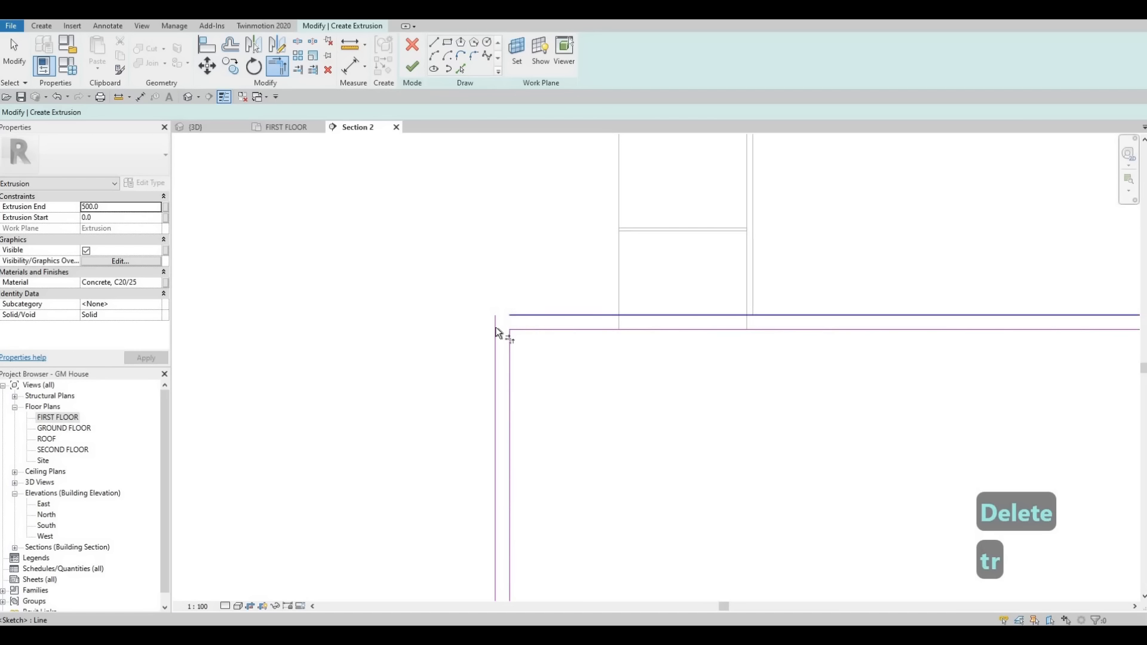
left_click(495, 329)
Step: Delete the short end lines where the top strip meets the sink-end upright strip
scroll(487, 325, "down", 3)
middle_click_drag(1069, 311, 712, 291)
scroll(717, 310, "down", 1)
scroll(735, 353, "up", 3)
key("Escape")
key("Escape")
left_click_drag(530, 264, 866, 504)
key("Delete")
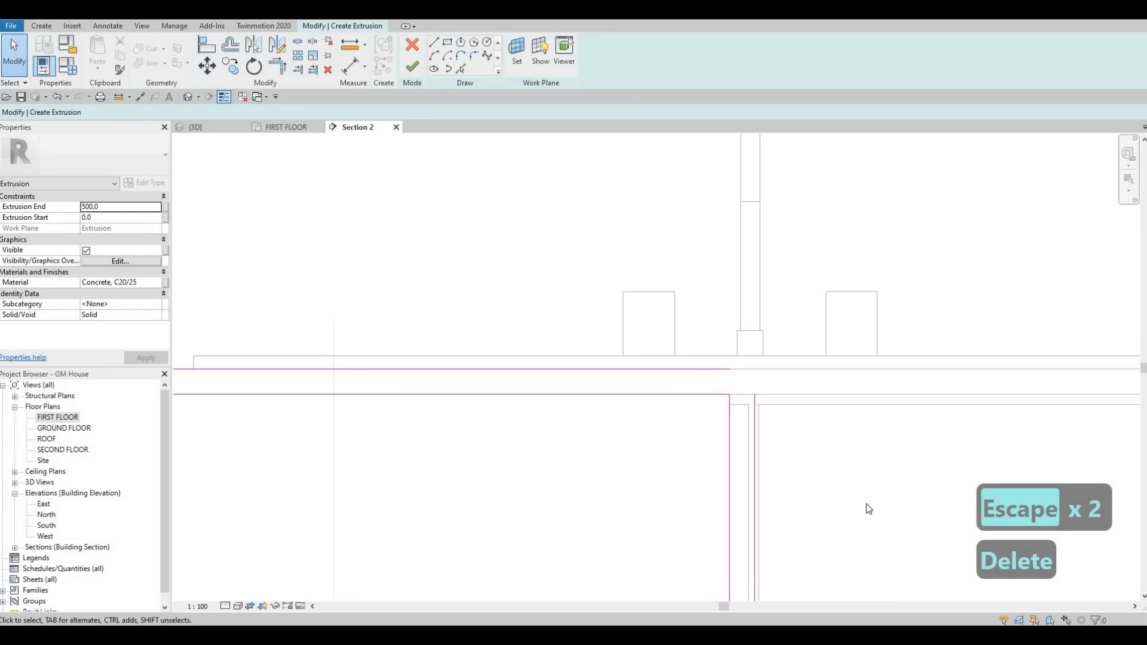
Step: Trim the top strip's upper line and the sink-end strip's outer line into a corner
key("t")
key("r")
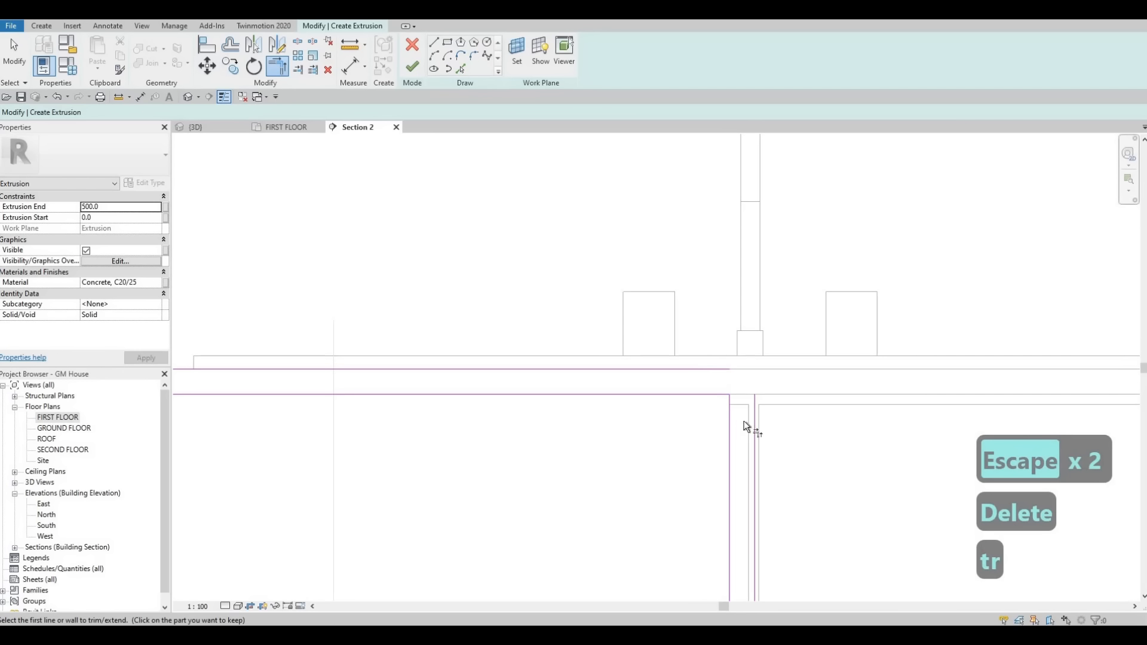
left_click(714, 370)
left_click(711, 371)
scroll(718, 372, "down", 3)
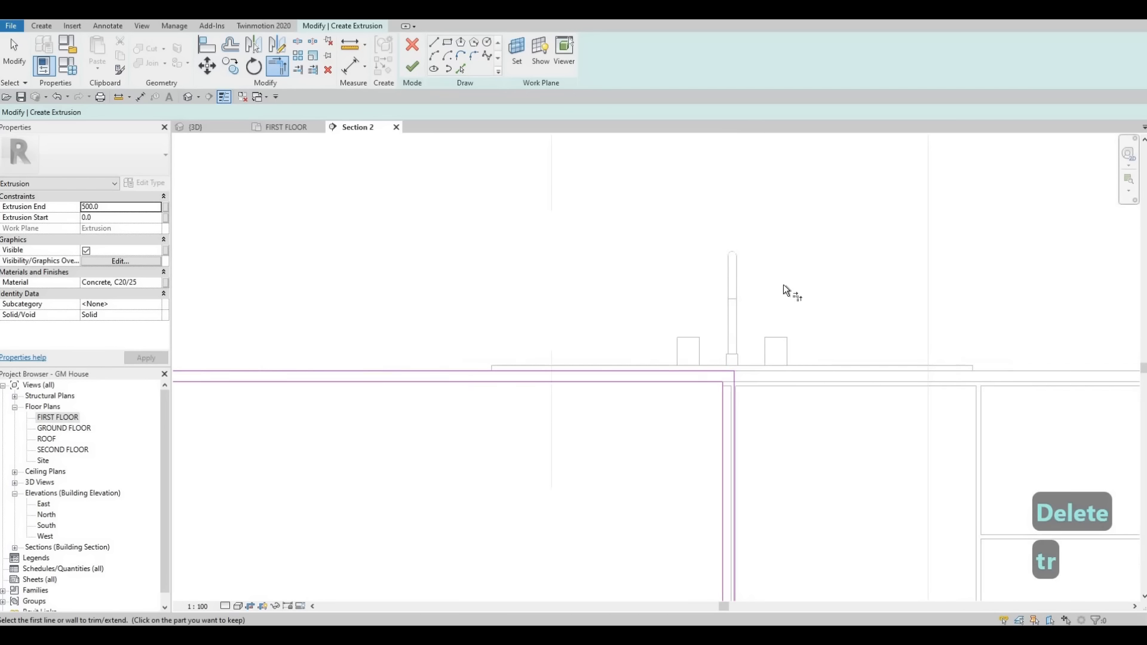
Step: Finish the sketch of the U-shaped concrete cladding extrusion
scroll(500, 447, "down", 1)
mouse_move(501, 447)
middle_mouse_down()
mouse_move(670, 343)
mouse_move(699, 372)
middle_mouse_up()
scroll(675, 347, "down", 5)
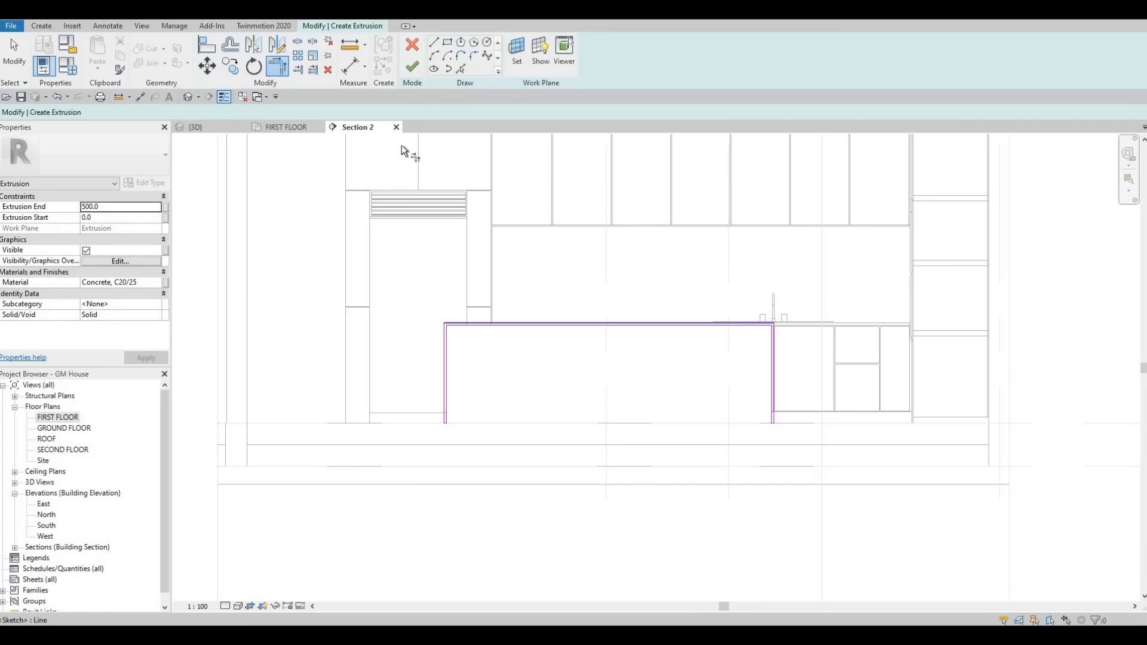
left_click(412, 66)
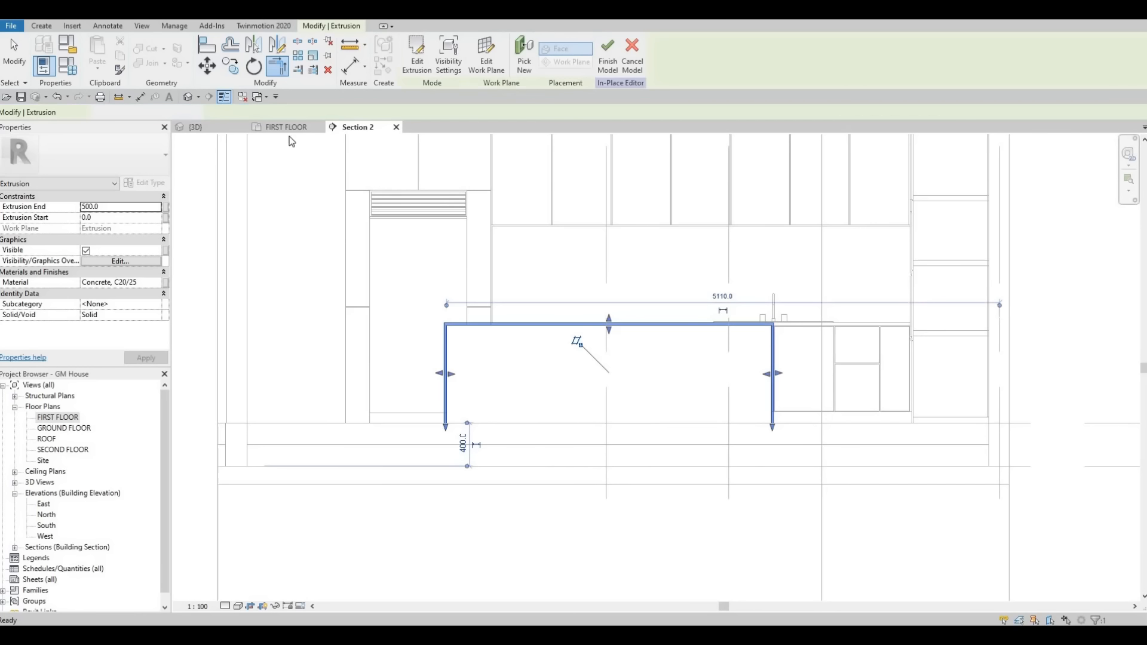
Step: In the 3D view, stretch the concrete extrusion across the island to an extrusion start of -1300 mm
left_click(216, 131)
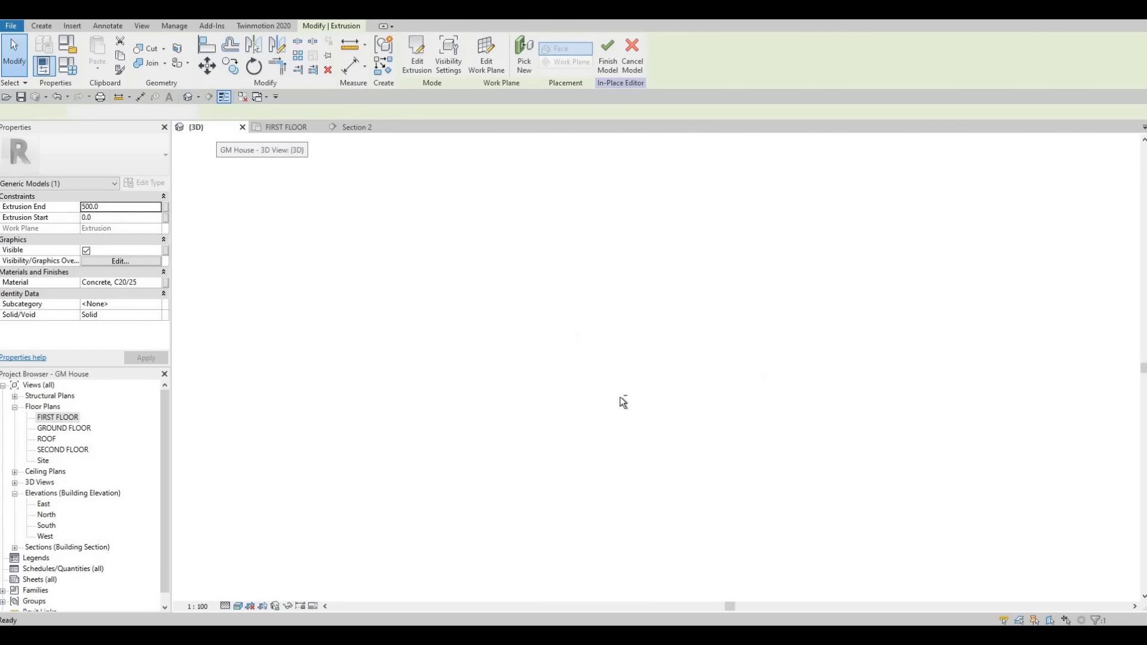
mouse_move(622, 396)
middle_mouse_down("shift")
mouse_move(729, 451)
mouse_move(603, 404)
mouse_move(609, 412)
middle_mouse_up("shift")
scroll(609, 412, "up", 3)
left_click_drag(563, 404, 454, 392)
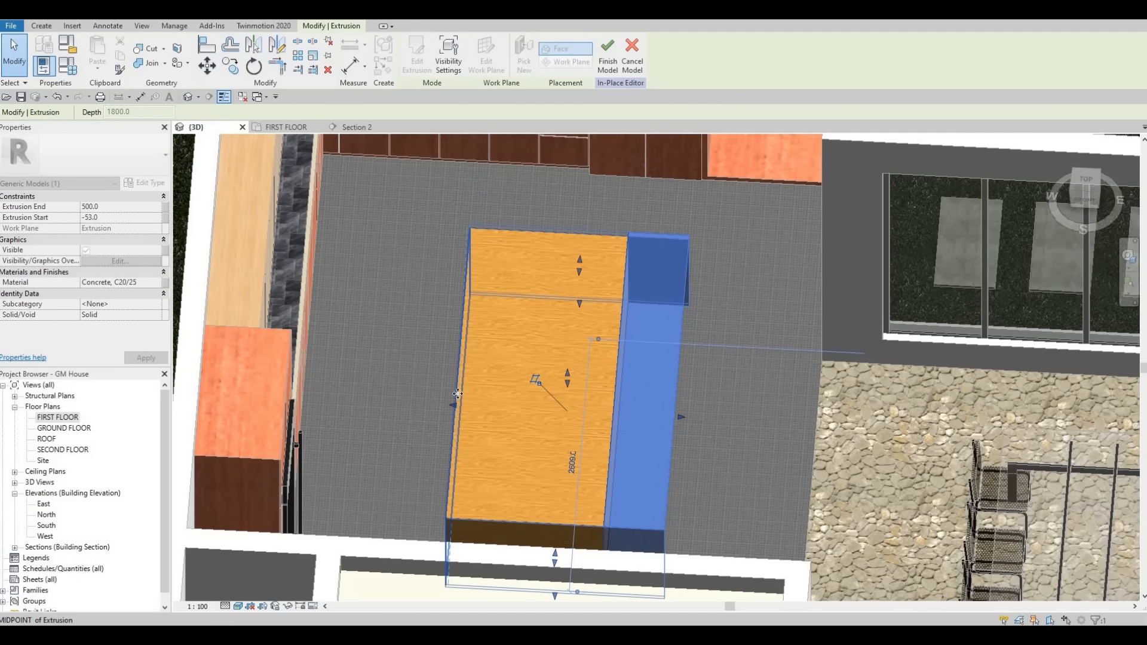
middle_click_drag(535, 355, 581, 298, "shift")
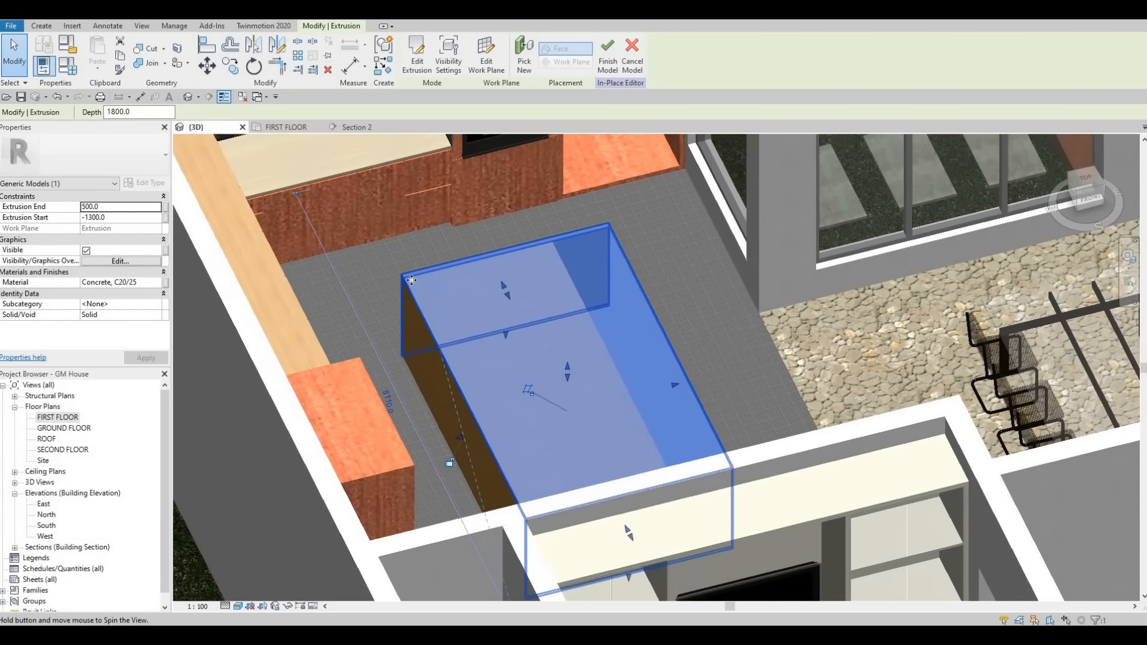
scroll(412, 281, "up", 2)
scroll(512, 381, "down", 1)
scroll(561, 391, "down", 2)
key("Escape")
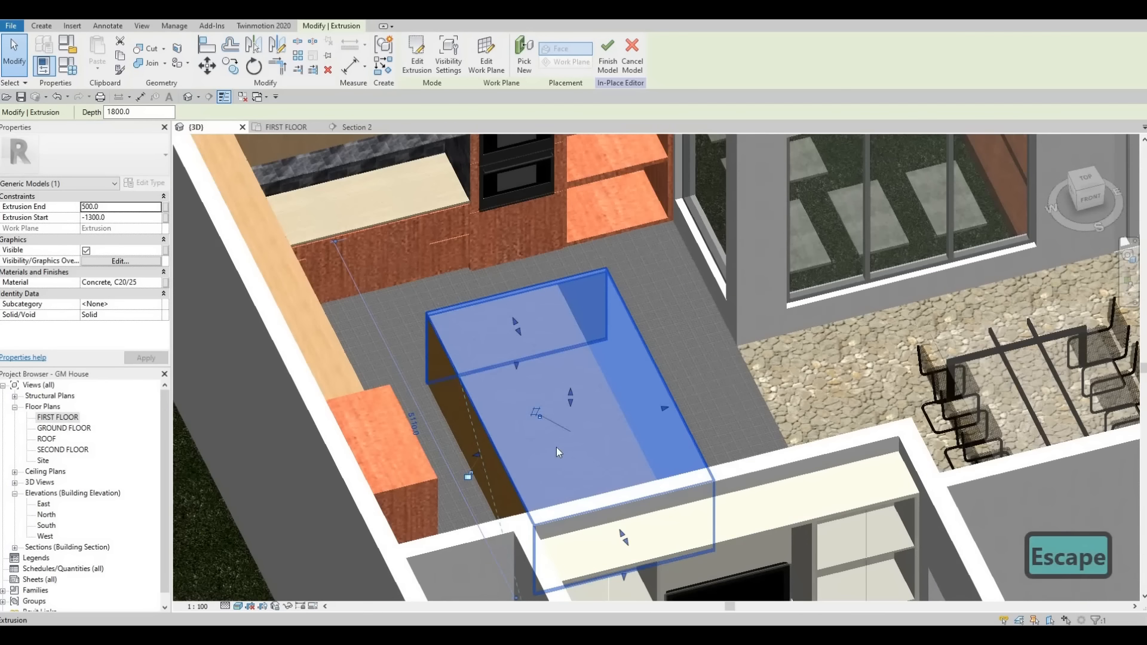
Step: Adjust the concrete extrusion's other long side in 3D to an extrusion end of 352.9 mm
middle_click_drag(485, 419, 604, 285, "shift")
scroll(602, 283, "up", 2)
scroll(602, 287, "up", 1)
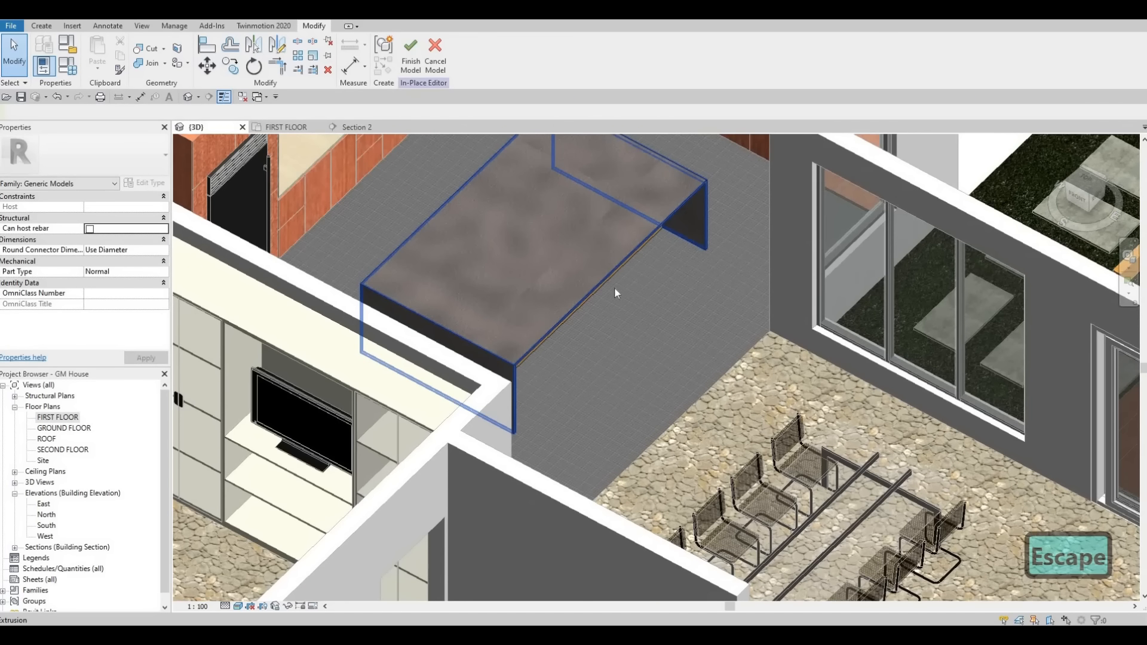
left_click(611, 305)
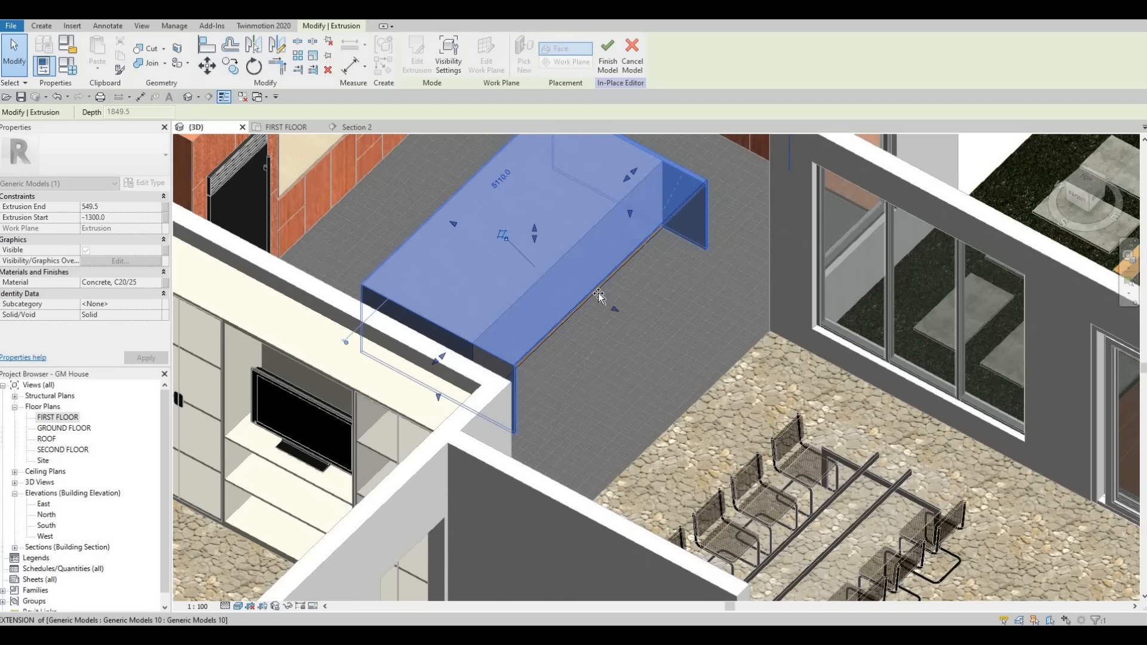
left_click_drag(597, 293, 597, 292)
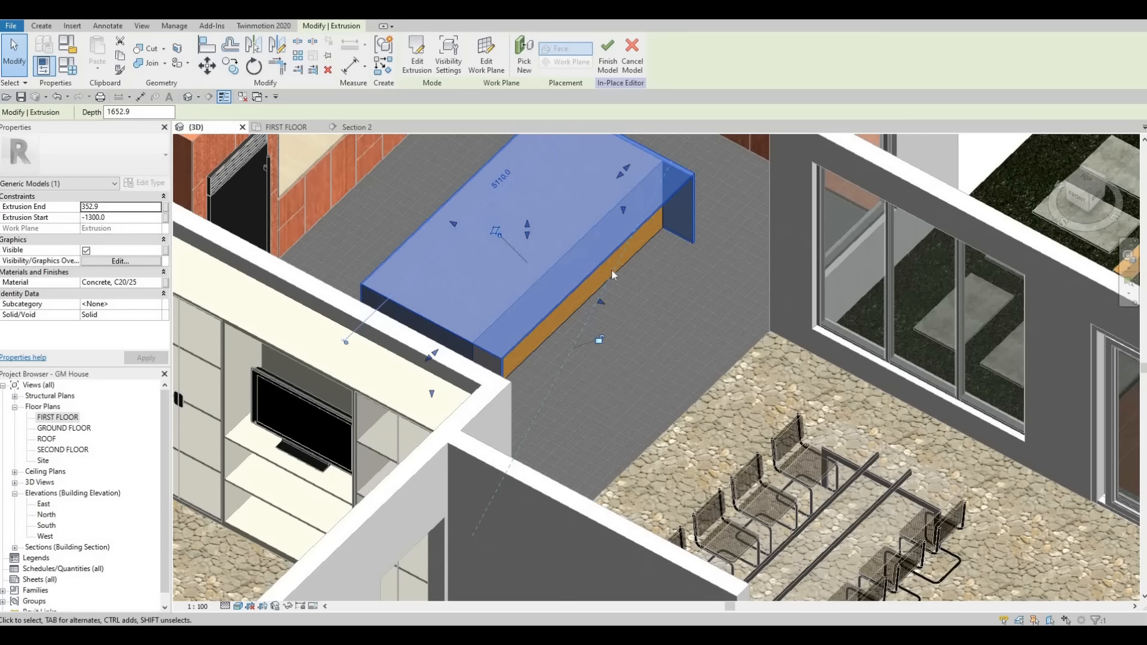
key("Escape")
key("Escape")
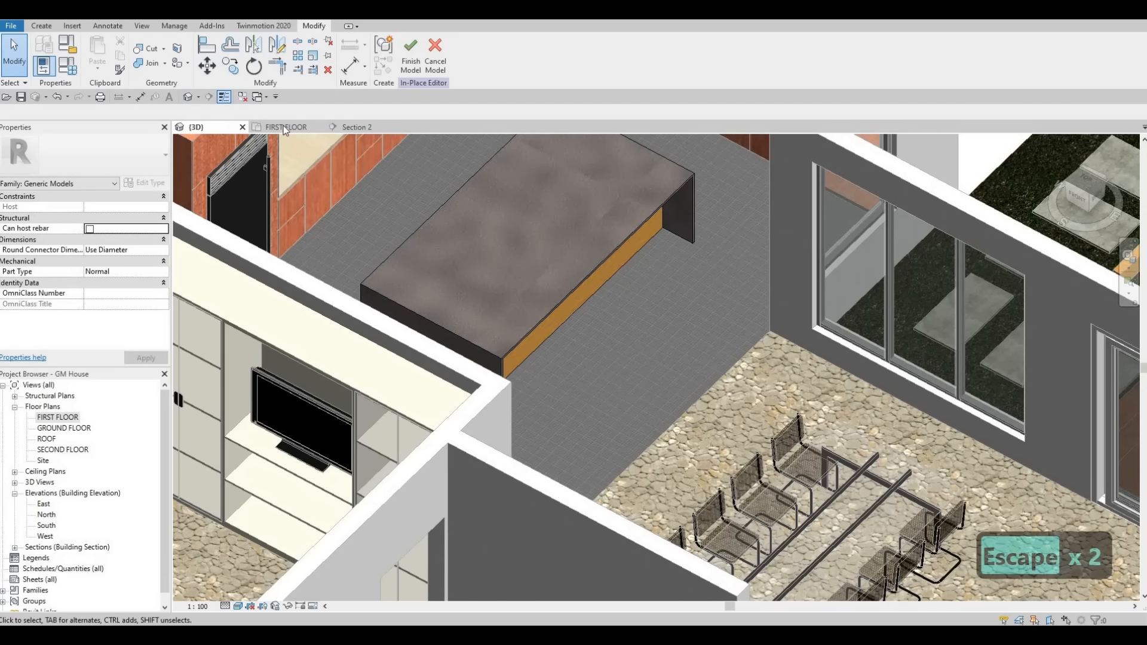
Step: Switch to the FIRST FLOOR plan and finish the in-place island cladding model
left_click(283, 125)
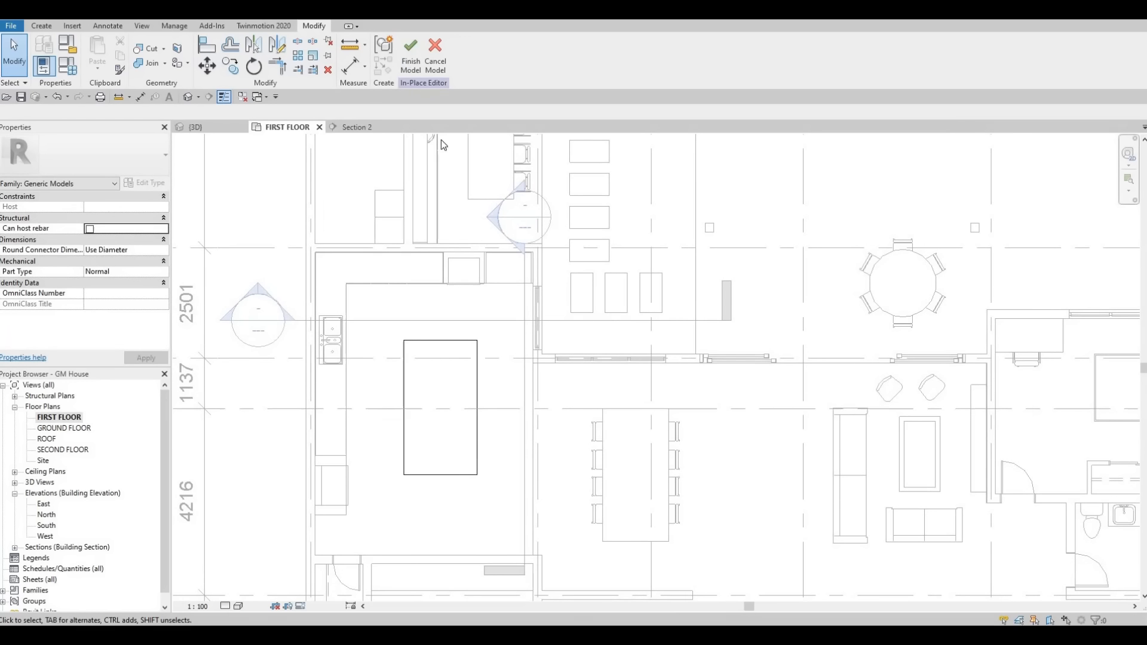
left_click(410, 54)
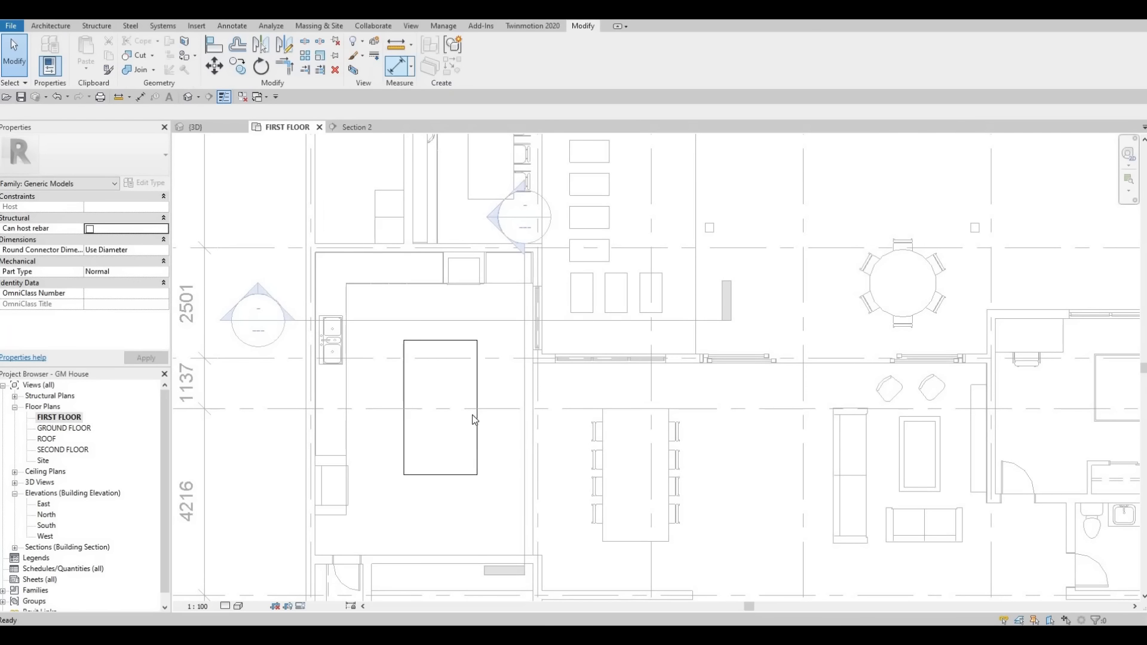
key("Escape")
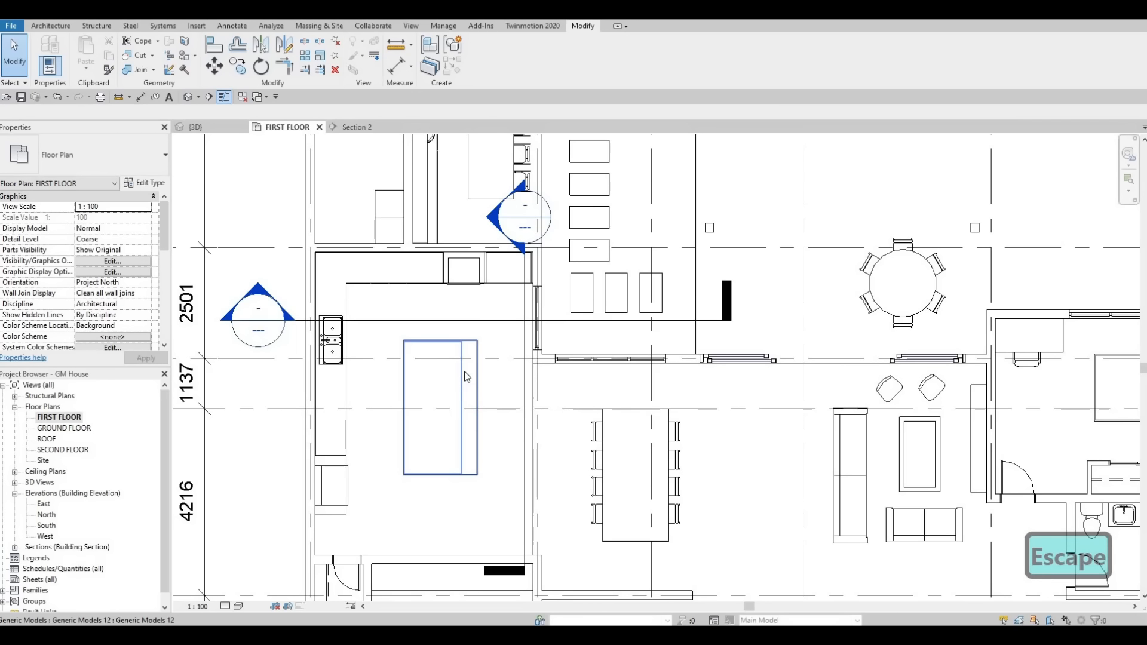
left_click(470, 377)
scroll(477, 370, "up", 3)
scroll(479, 369, "up", 2)
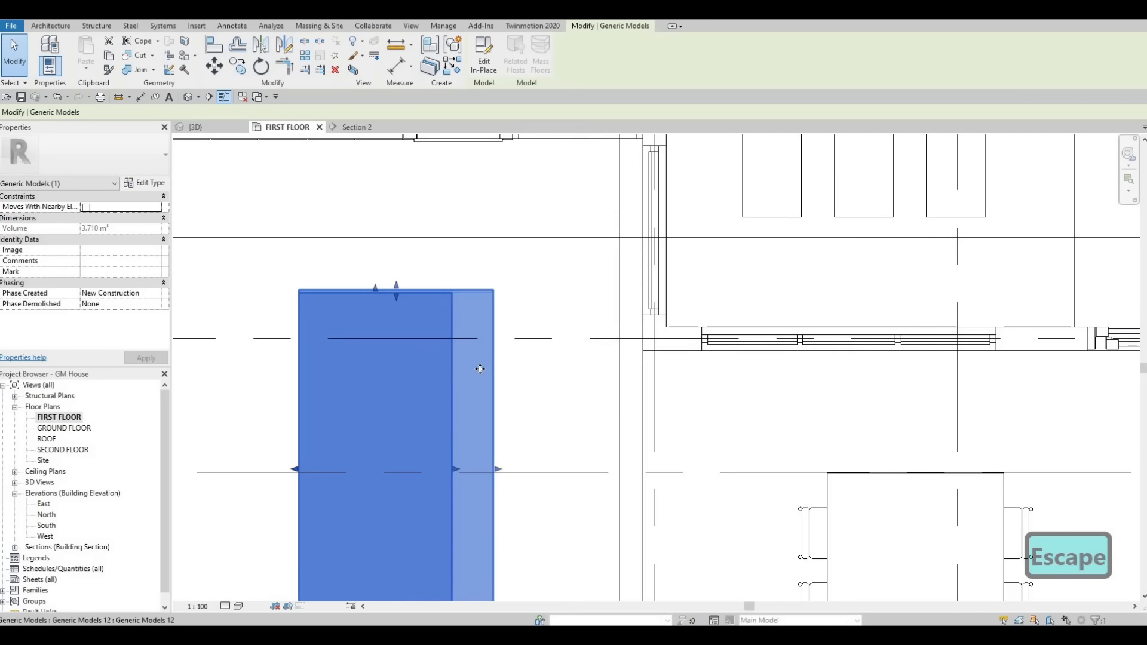
scroll(483, 392, "down", 5)
key("Escape")
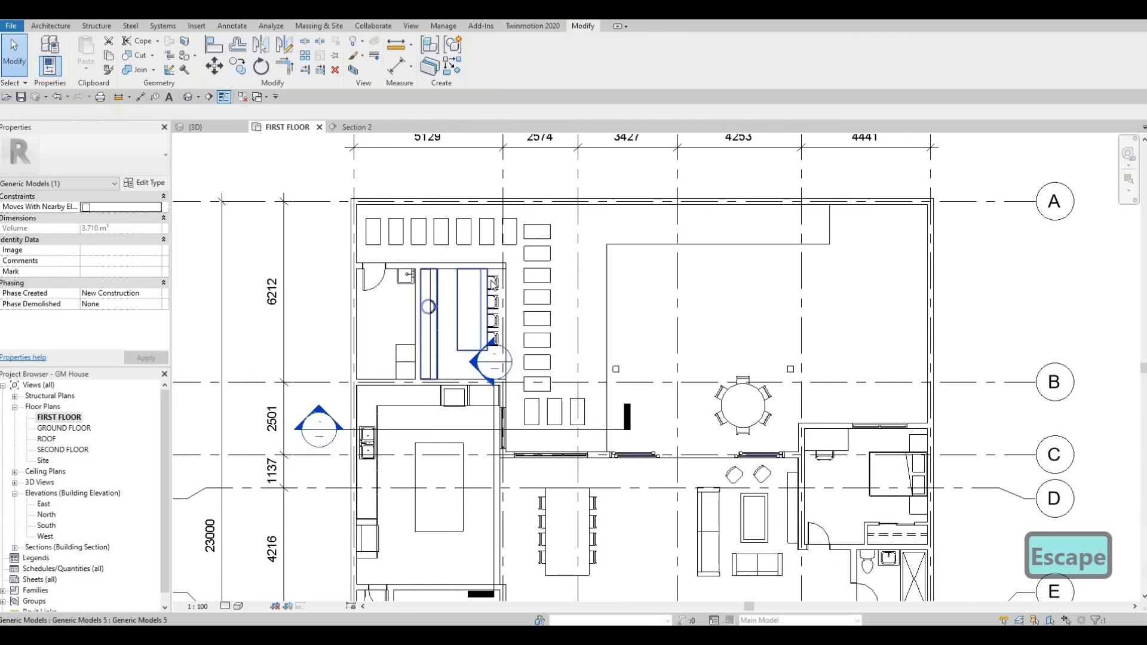
Step: Create another M_Chair-Stacking chair like the existing ones and place it at the island's overhang edge, about 1320 mm from the adjacent wall
left_click(494, 282)
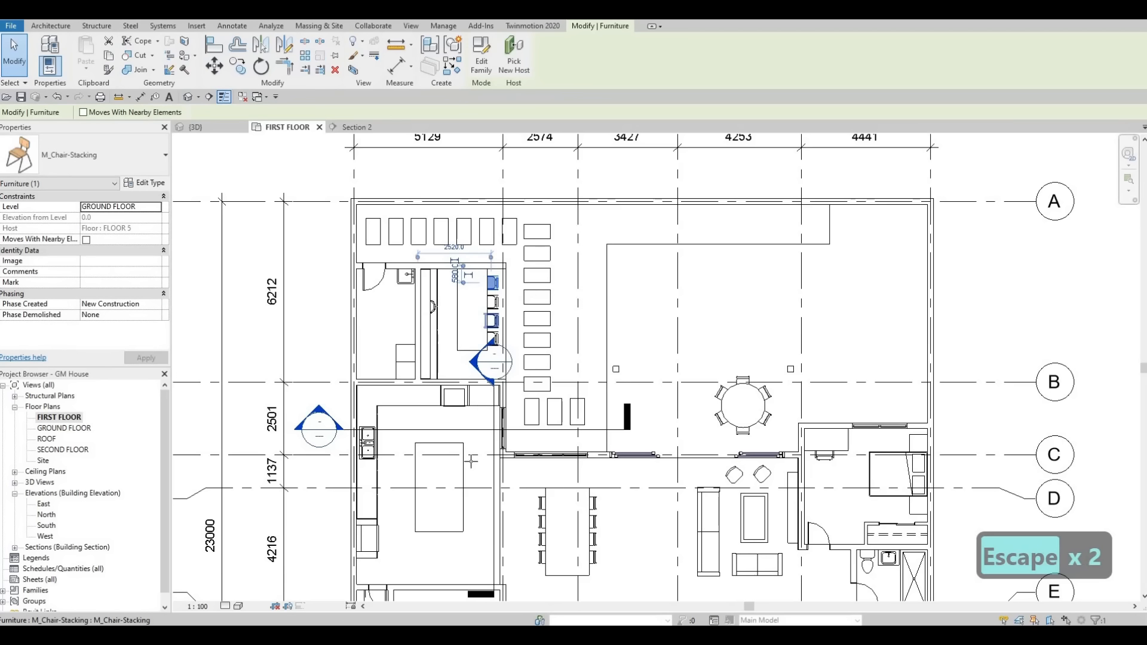
key("c")
key("s")
scroll(469, 459, "up", 6)
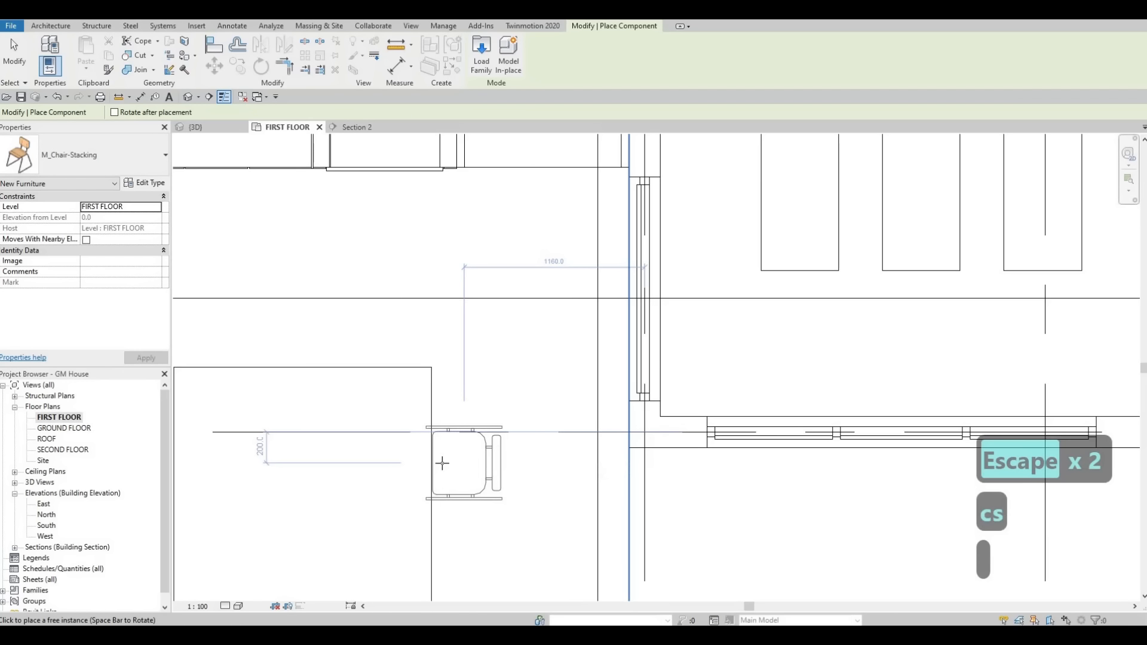
scroll(426, 441, "down", 2)
middle_click_drag(445, 400, 461, 310)
left_click(461, 313)
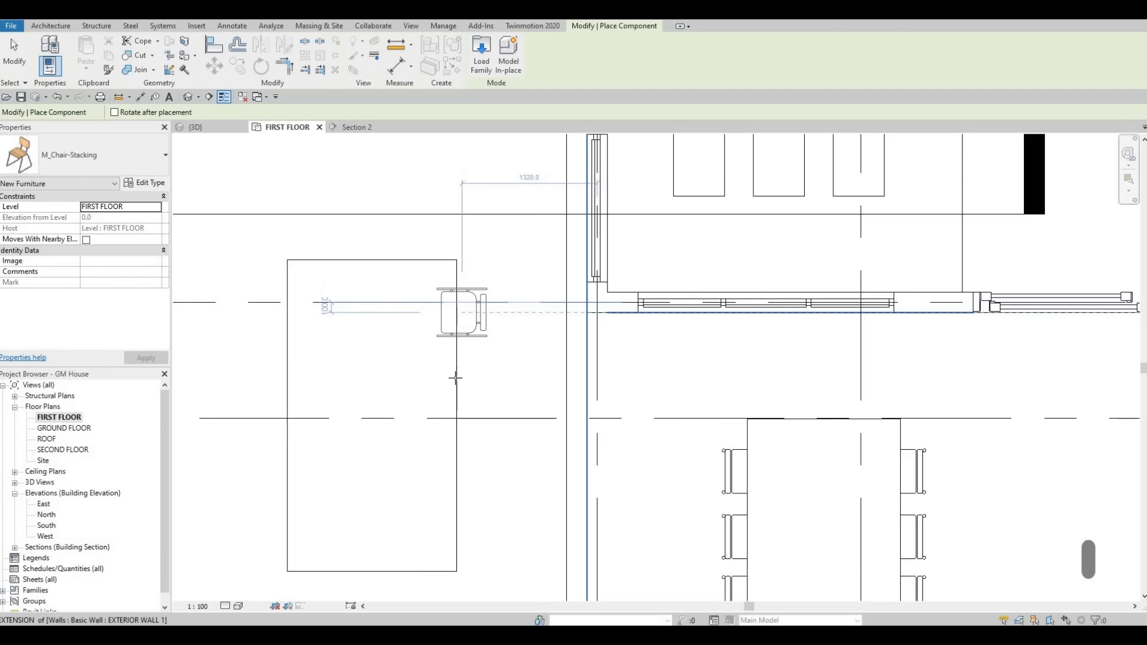
key("Escape")
key("Escape")
key("Escape")
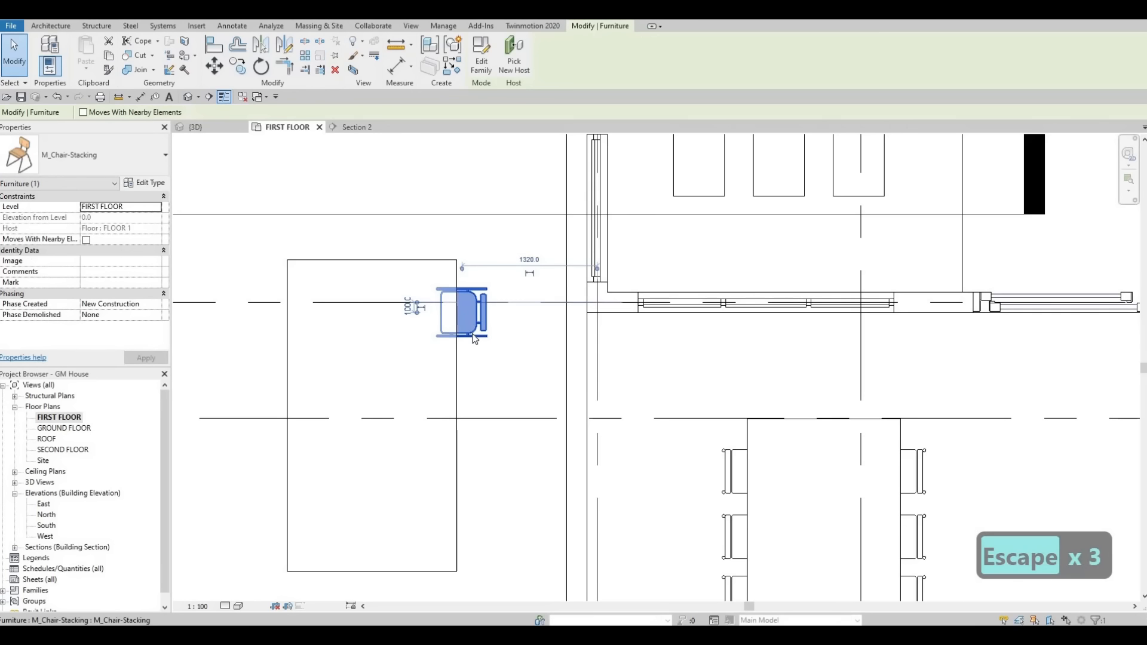
Step: Copy the new chair about 660 mm down along the island's edge
key("c")
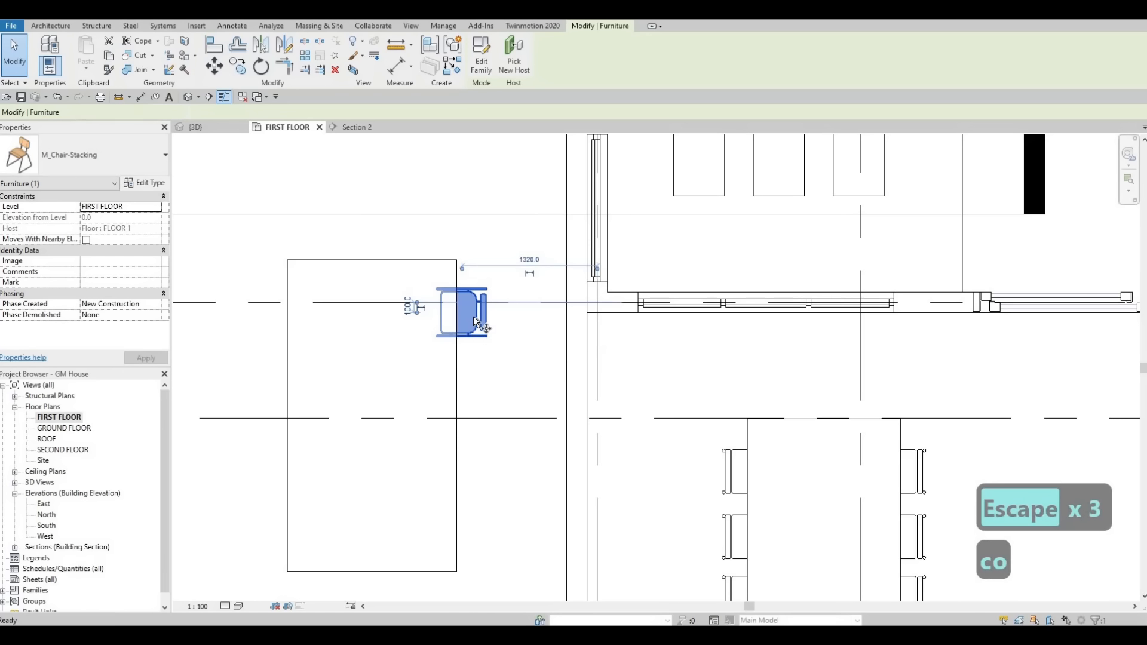
left_click(473, 314)
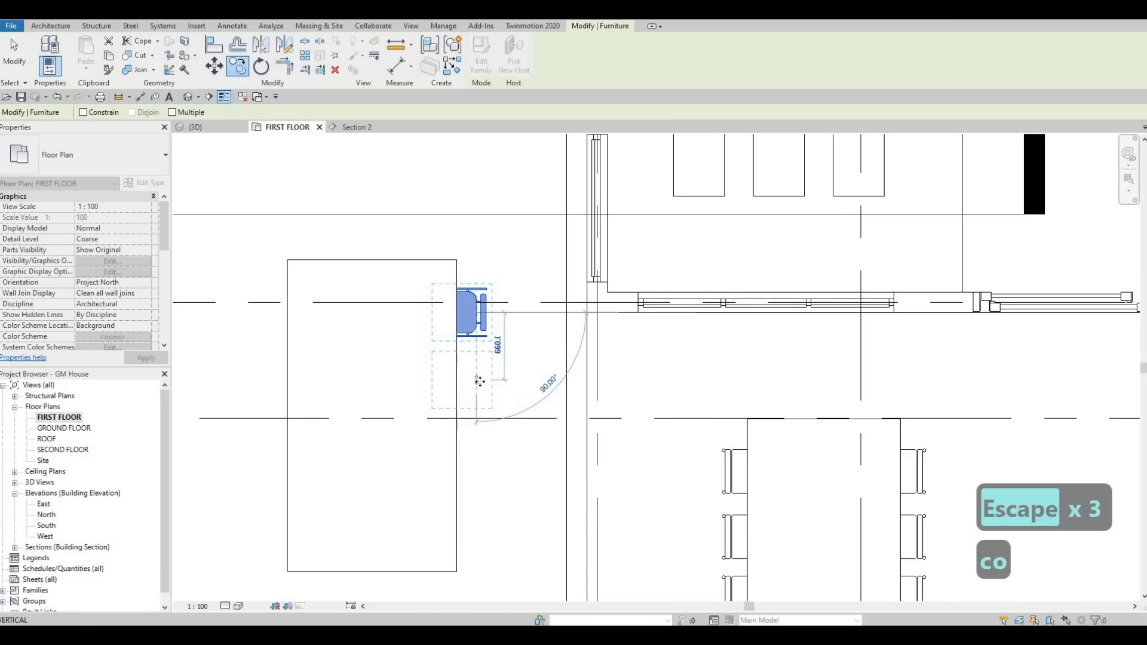
left_click(479, 379)
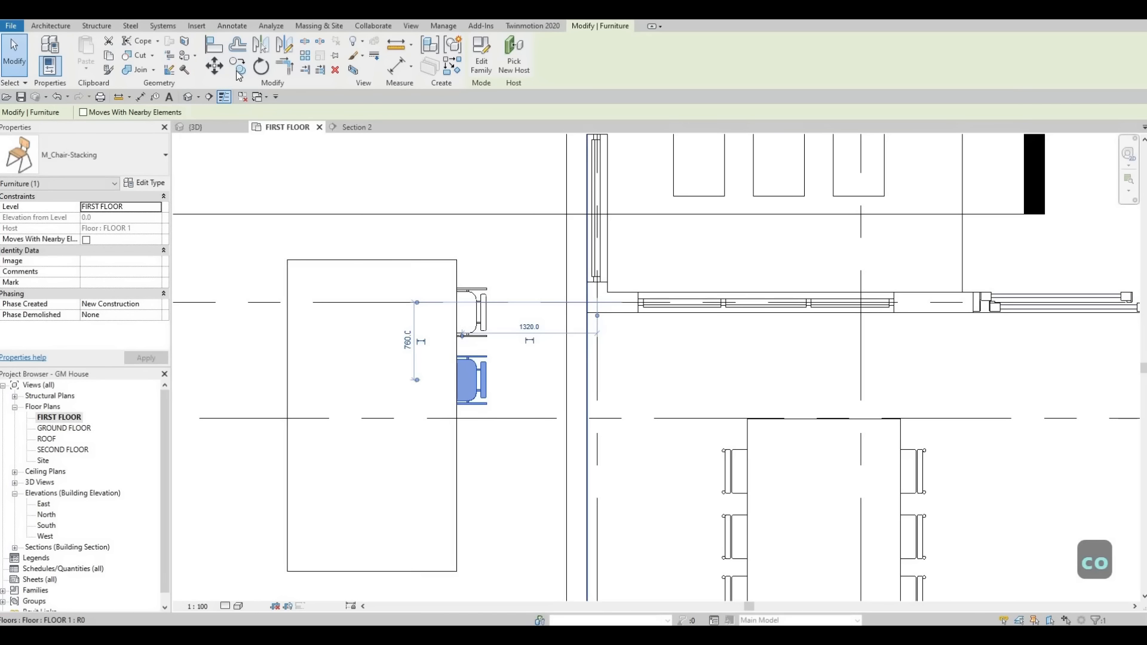
Step: Copy the second chair twice more down the island in multiple mode, at spacings of about 700 mm and 680 mm
left_click(173, 113)
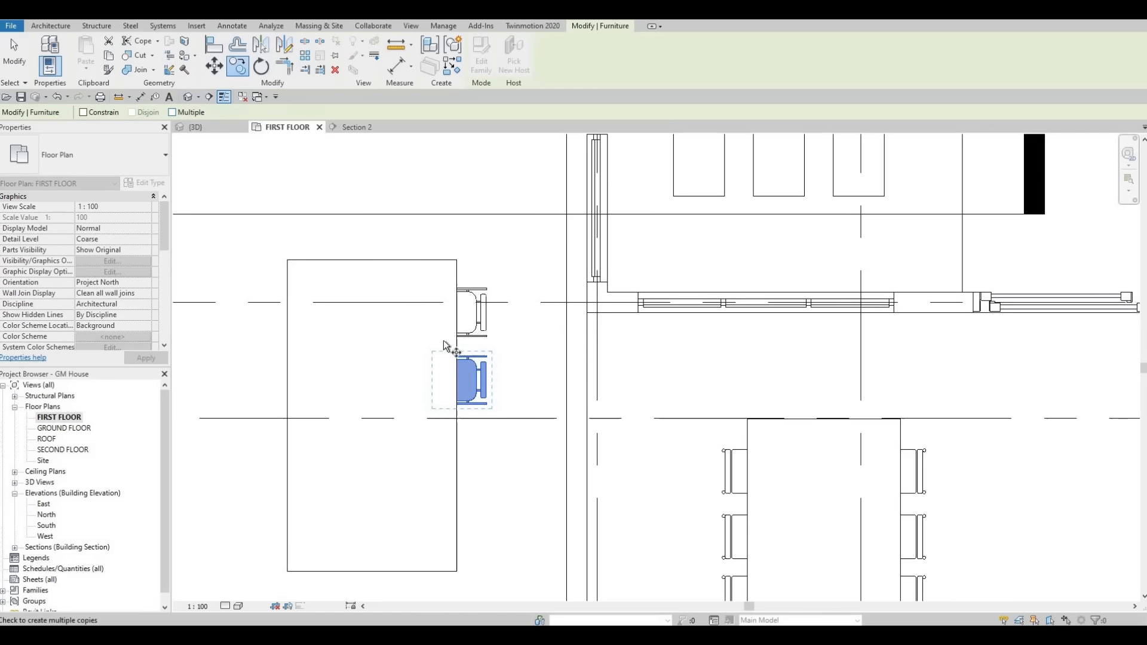
left_click(469, 384)
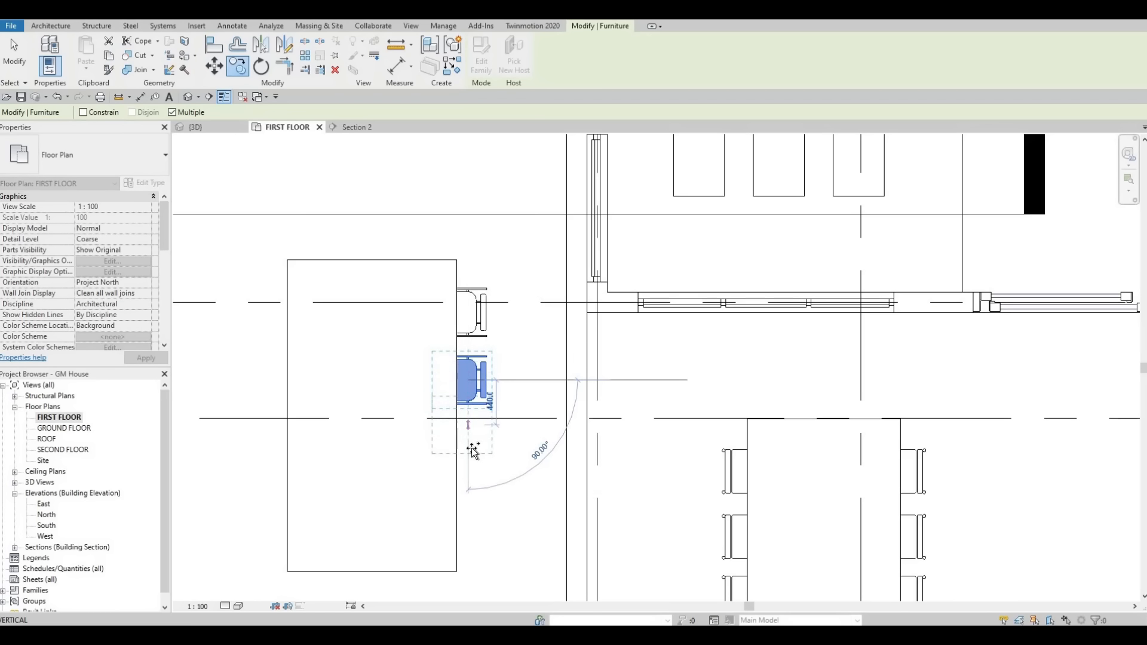
left_click(468, 452)
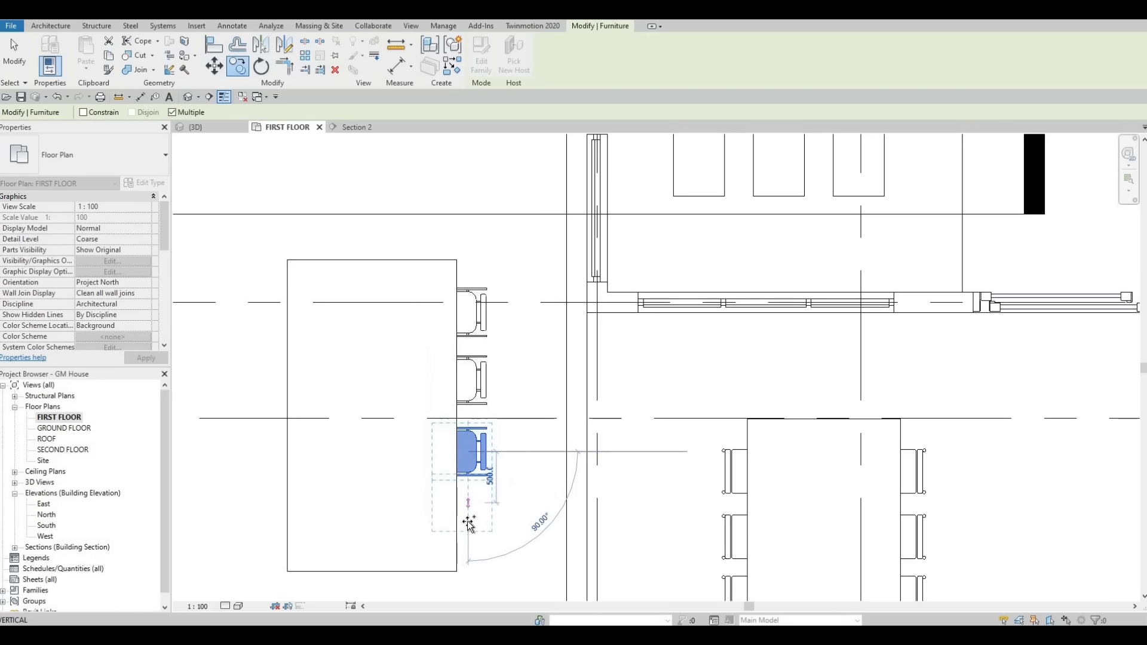
left_click(468, 521)
key("Escape")
key("Escape")
scroll(457, 352, "down", 2)
key("Escape")
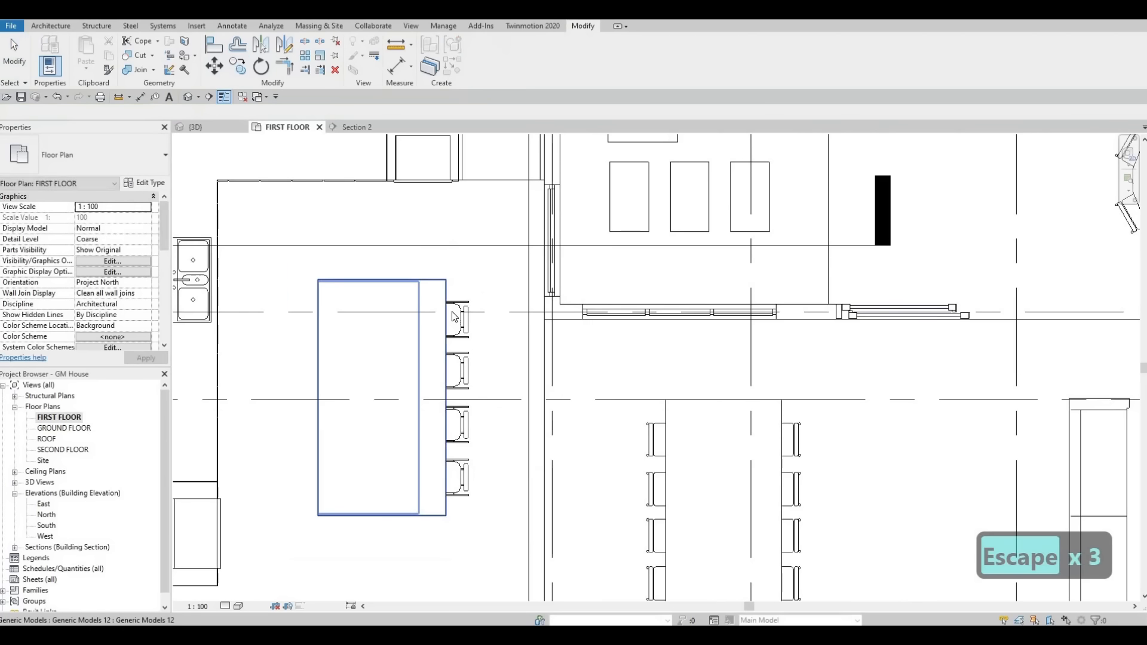
key("Escape")
scroll(452, 311, "up", 3)
left_click(452, 311)
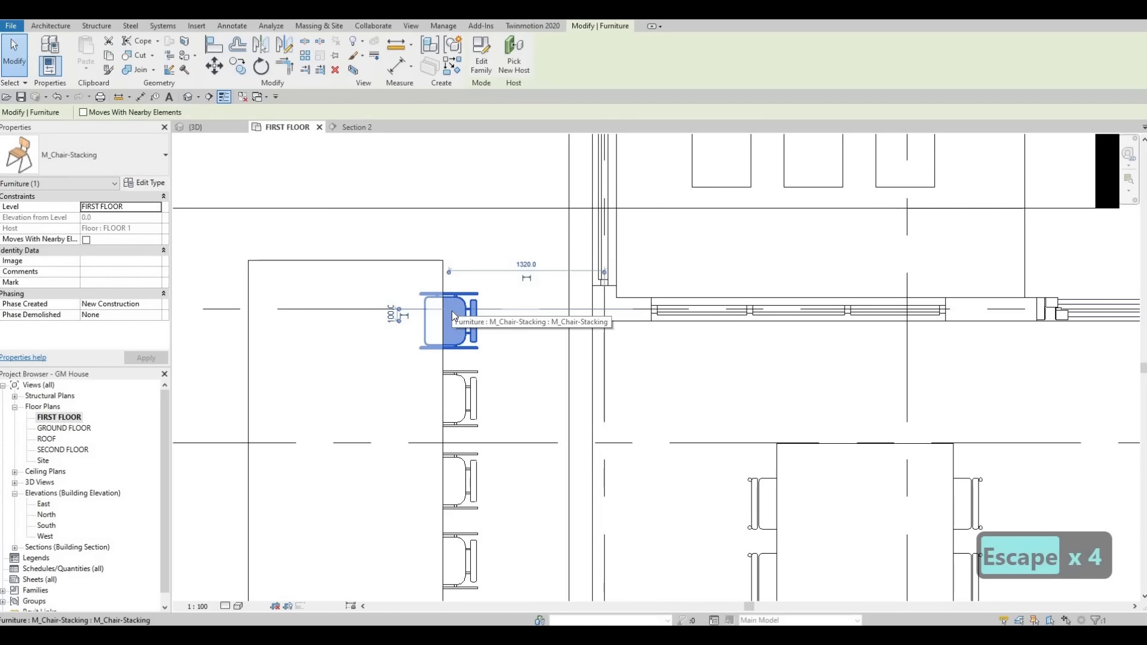
key("Escape")
key("Escape")
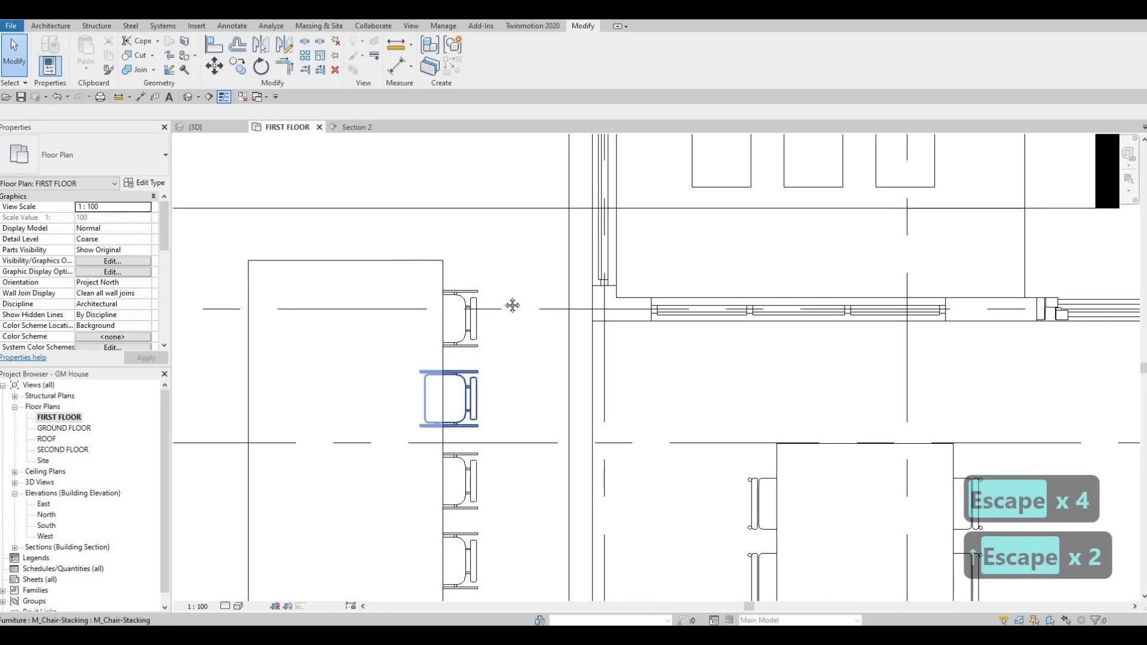
middle_click_drag(517, 349, 562, 239)
left_click(506, 370)
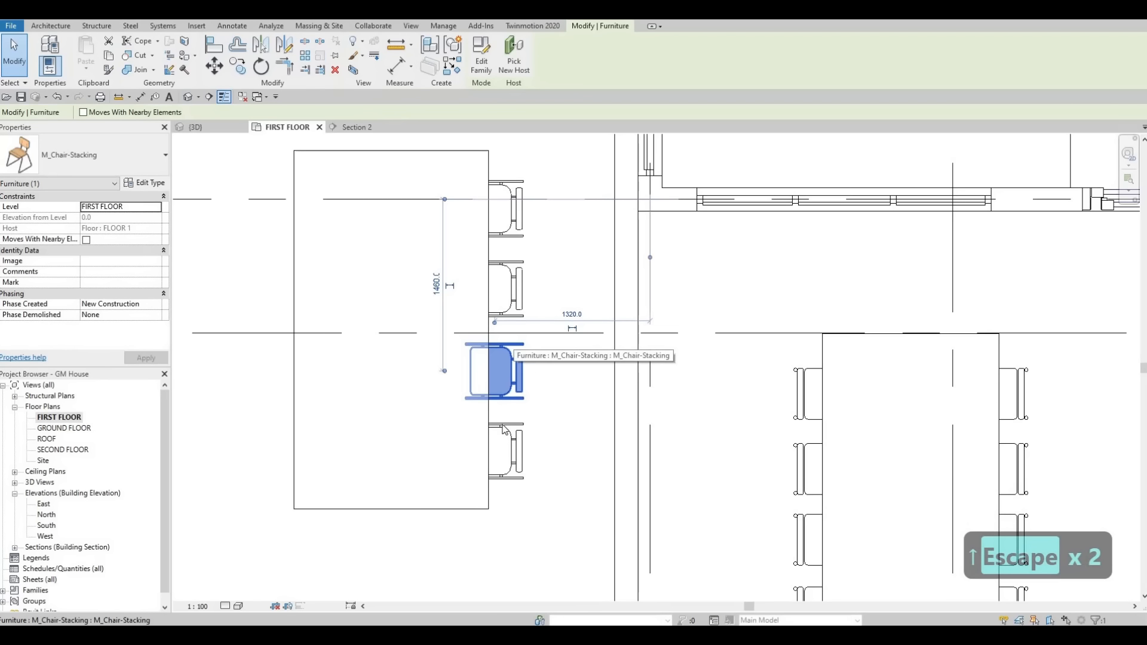
left_click(504, 429)
scroll(513, 351, "down", 3)
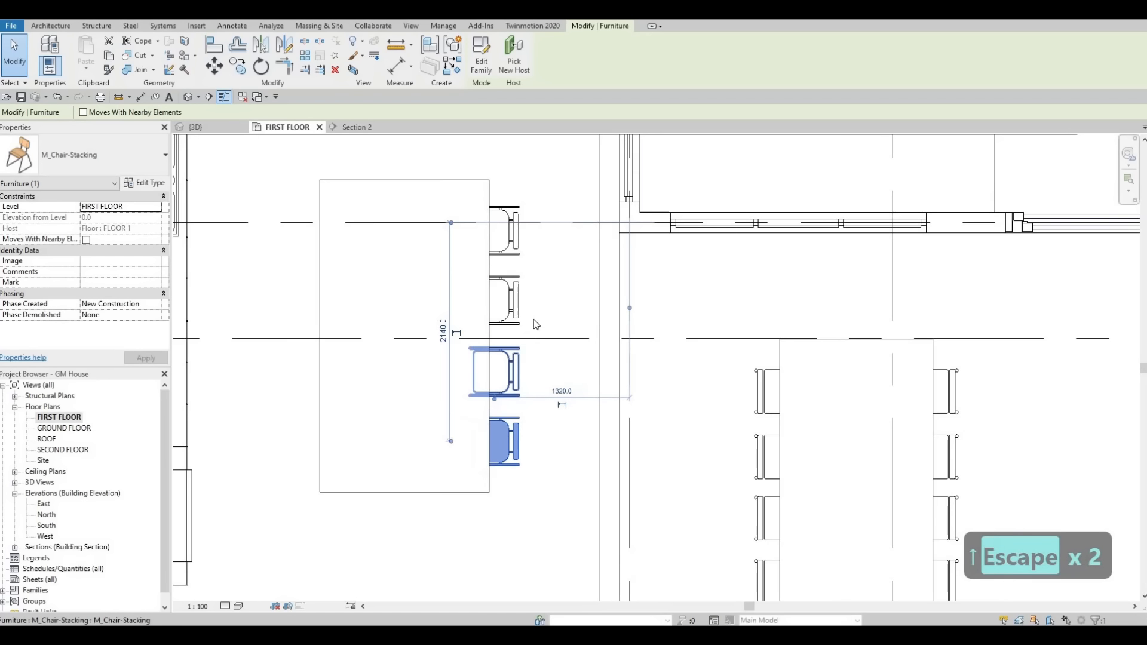
key("Escape")
key("Escape")
key("Escape")
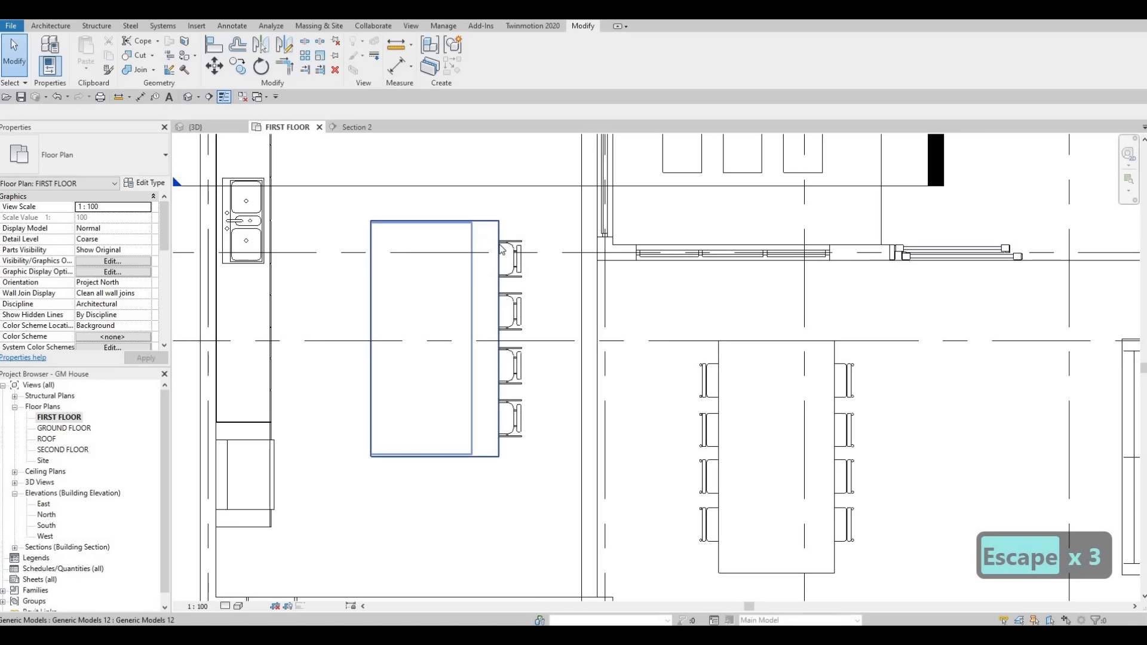
key("Escape")
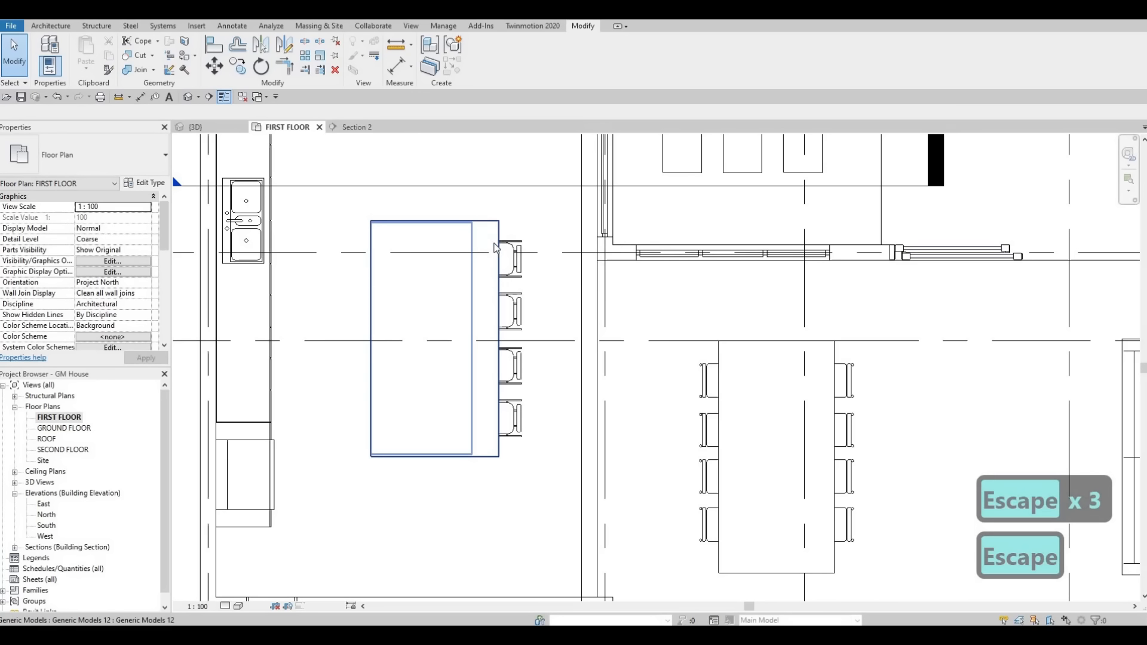
Step: Select the island model and pull its cladding edge on the chair side inward to shorten the overhang
left_click(512, 388)
scroll(512, 387, "up", 2)
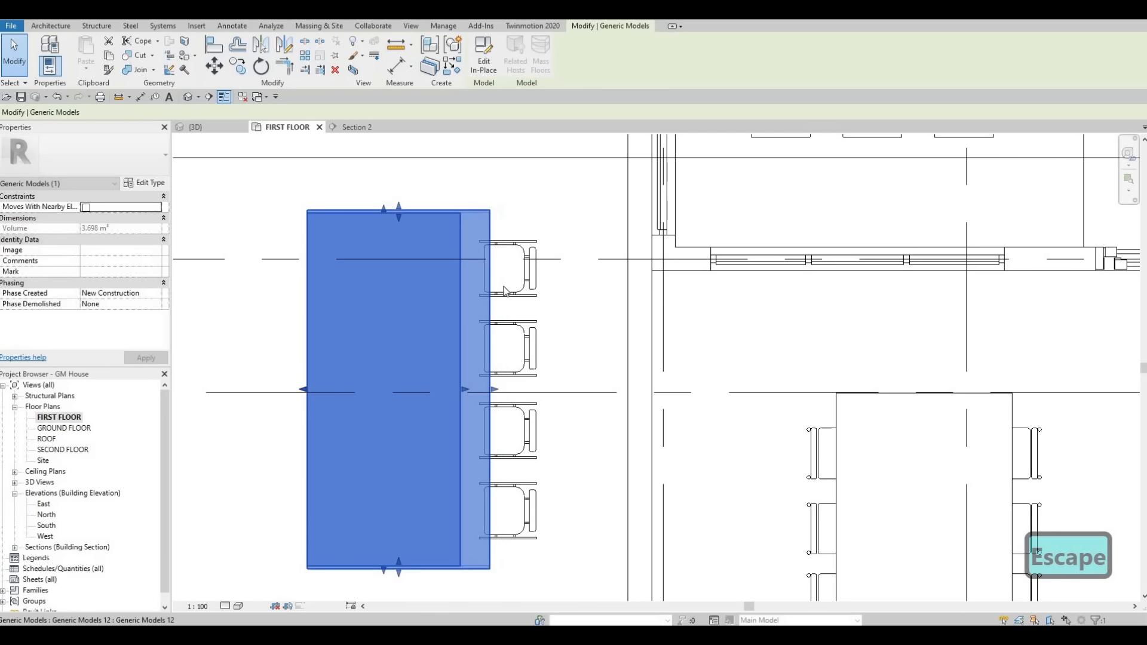
key("Escape")
Step: Select all four island chairs together and nudge them four increments toward the island
left_click(509, 269)
left_click(514, 350, "ctrl")
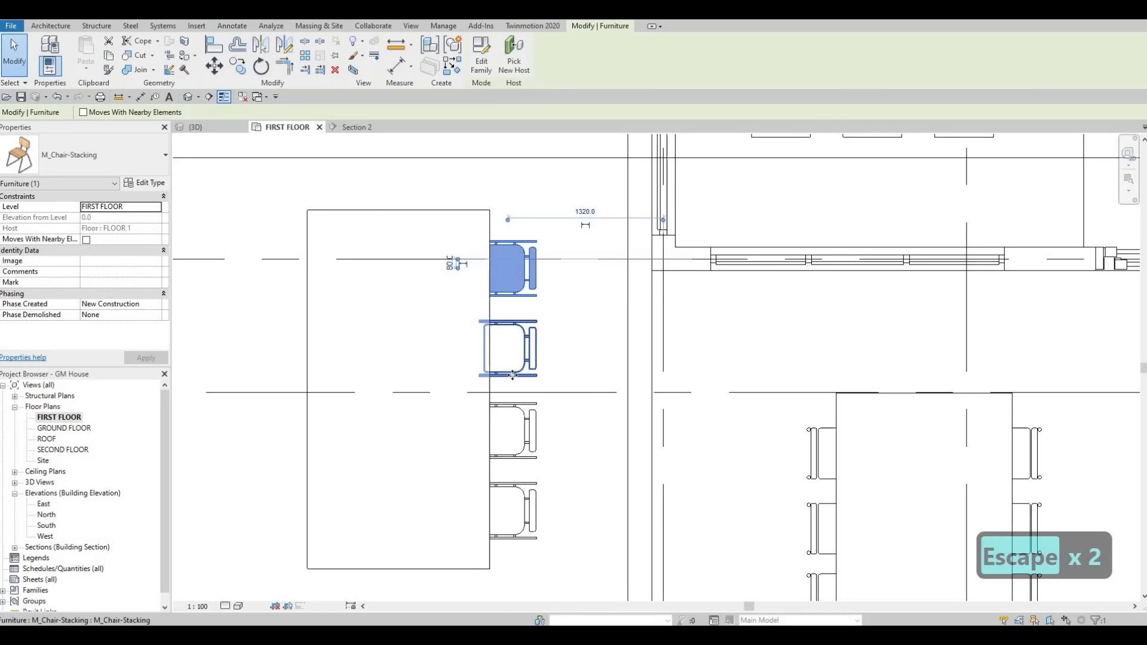
left_click(510, 430, "ctrl")
left_click(518, 502, "ctrl")
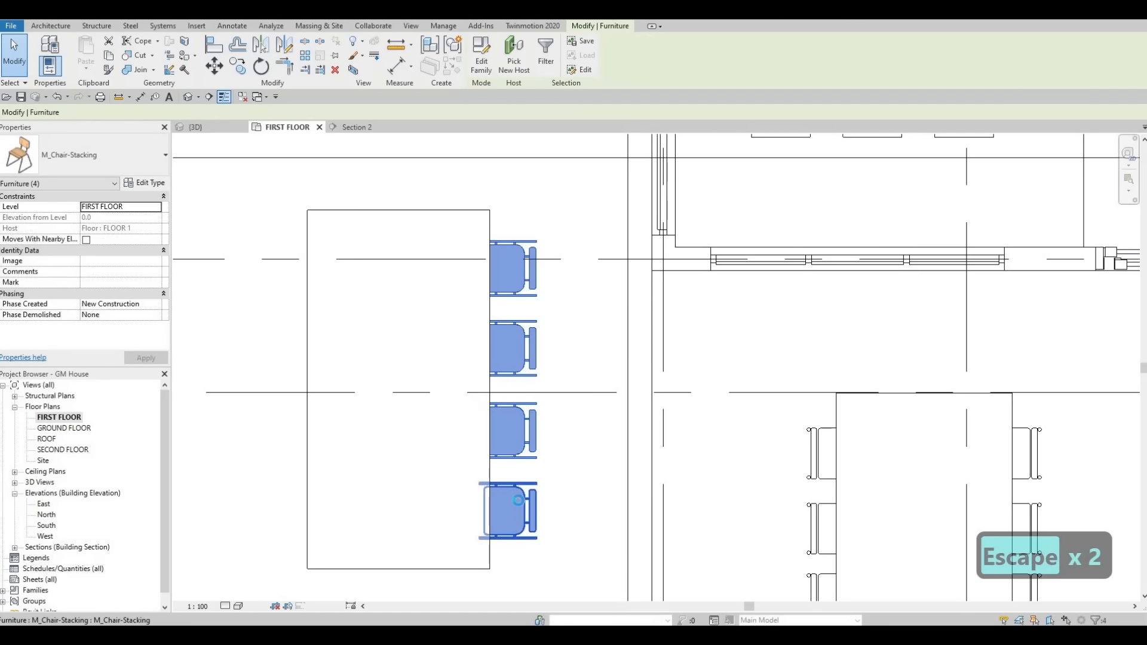
key("Left")
key("Left")
key("Left")
key("Left")
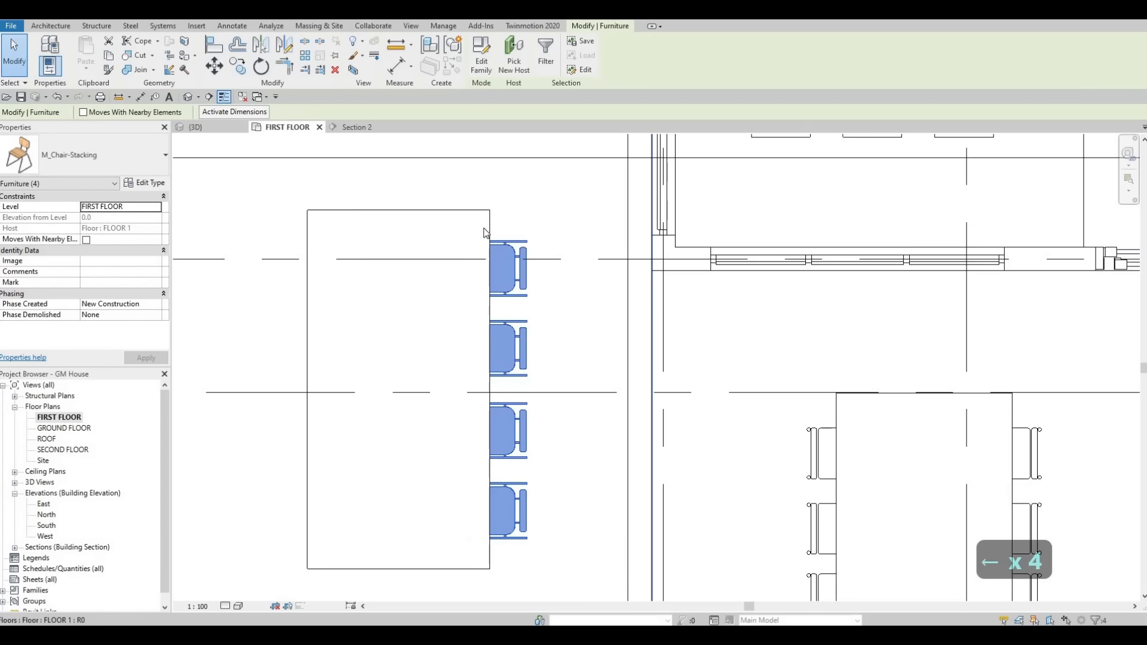
Step: Check how the four chairs sit against the island's edge and within the kitchen layout
left_click(465, 276)
scroll(529, 358, "down", 2)
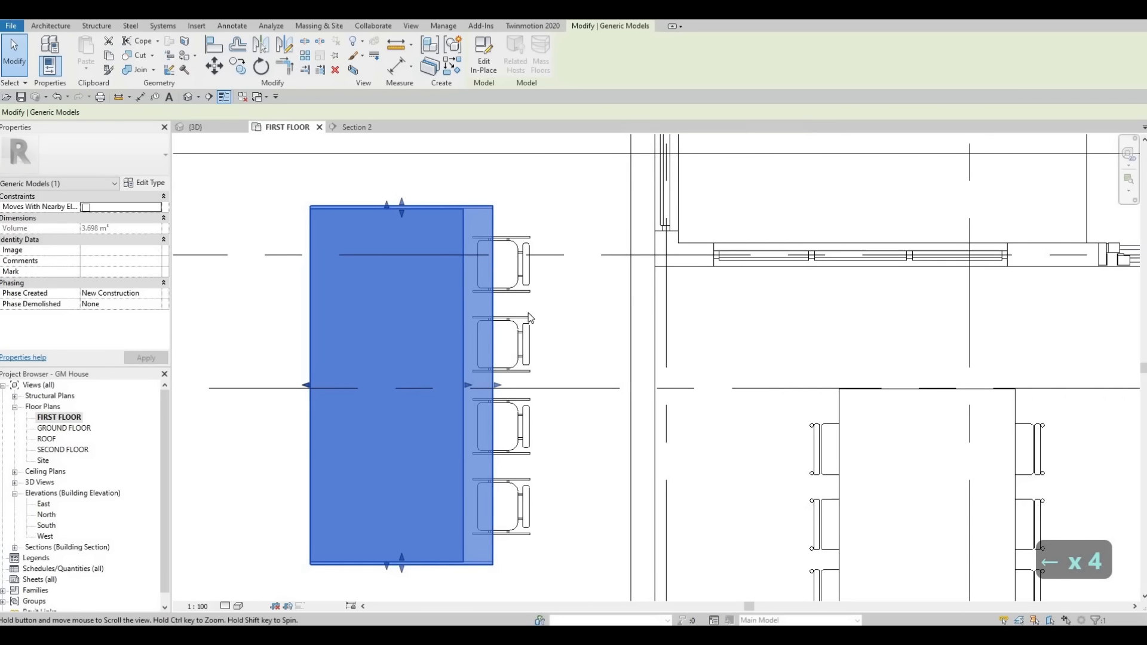
scroll(517, 356, "up", 4)
key("Escape")
key("Escape")
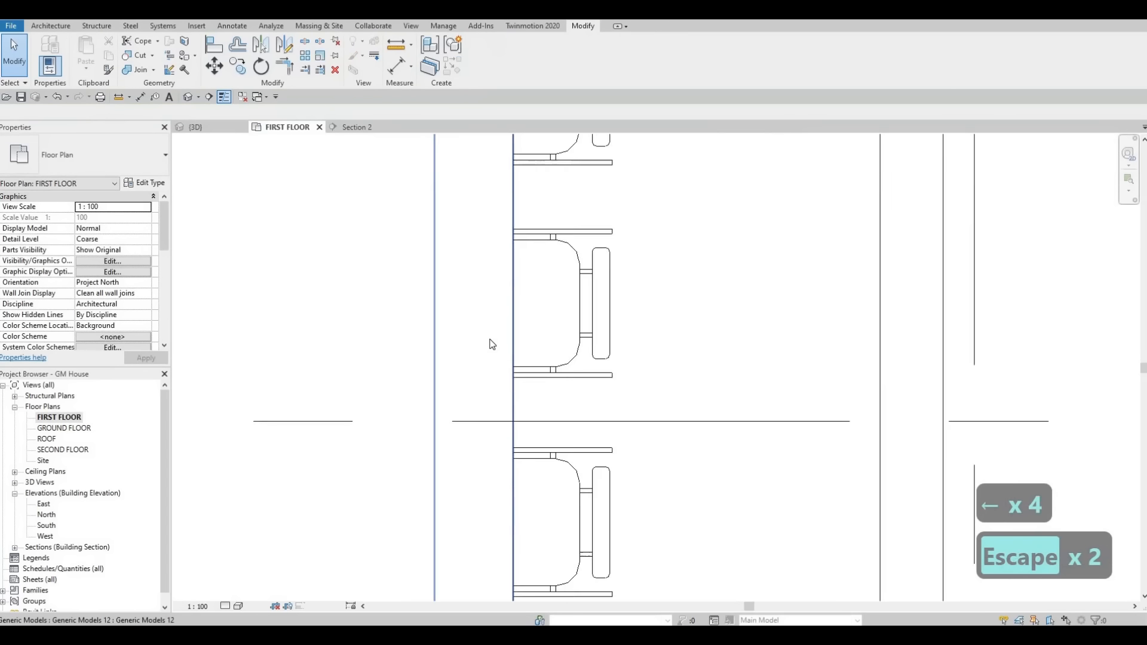
scroll(489, 341, "down", 2)
scroll(544, 310, "down", 2)
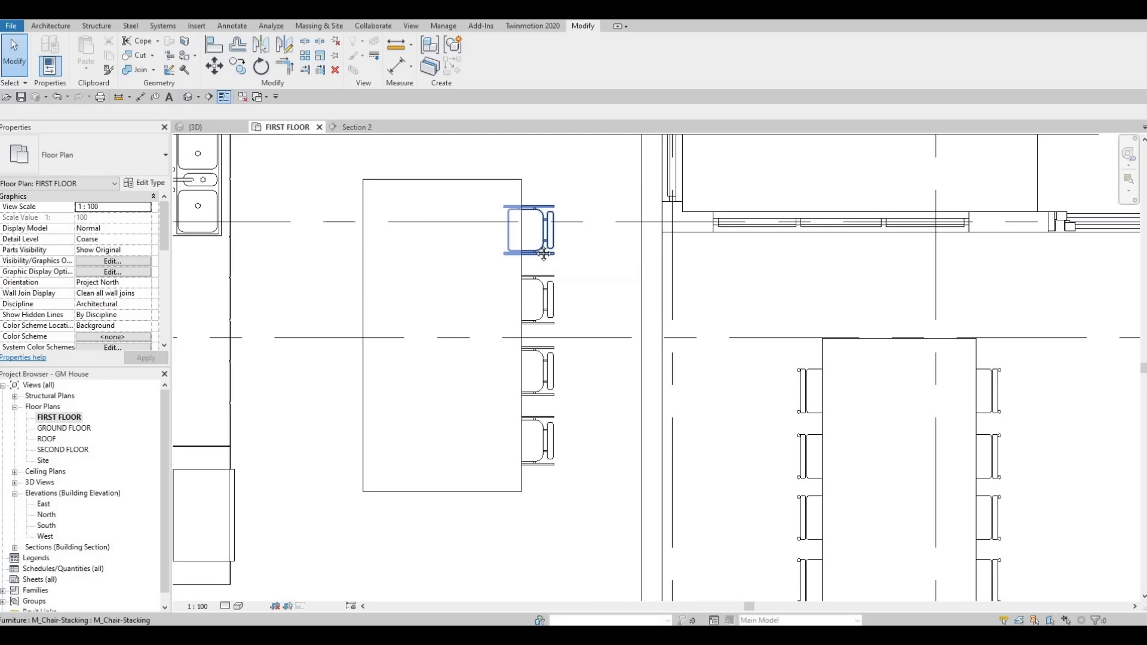
scroll(502, 303, "down", 4)
key("Escape")
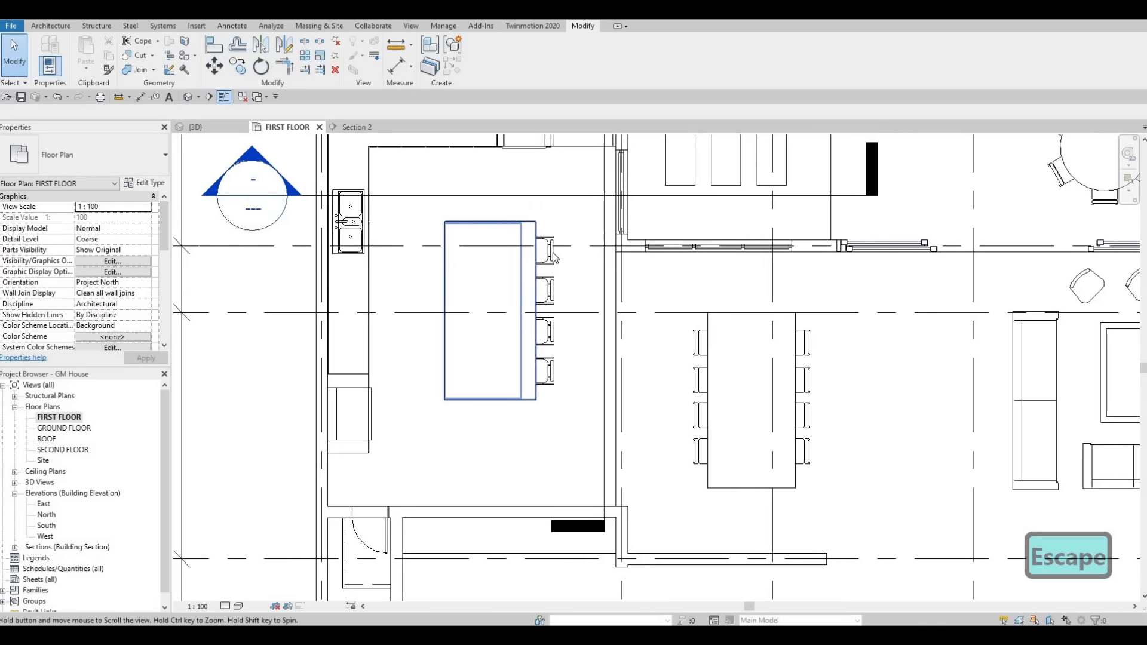
scroll(553, 257, "up", 1)
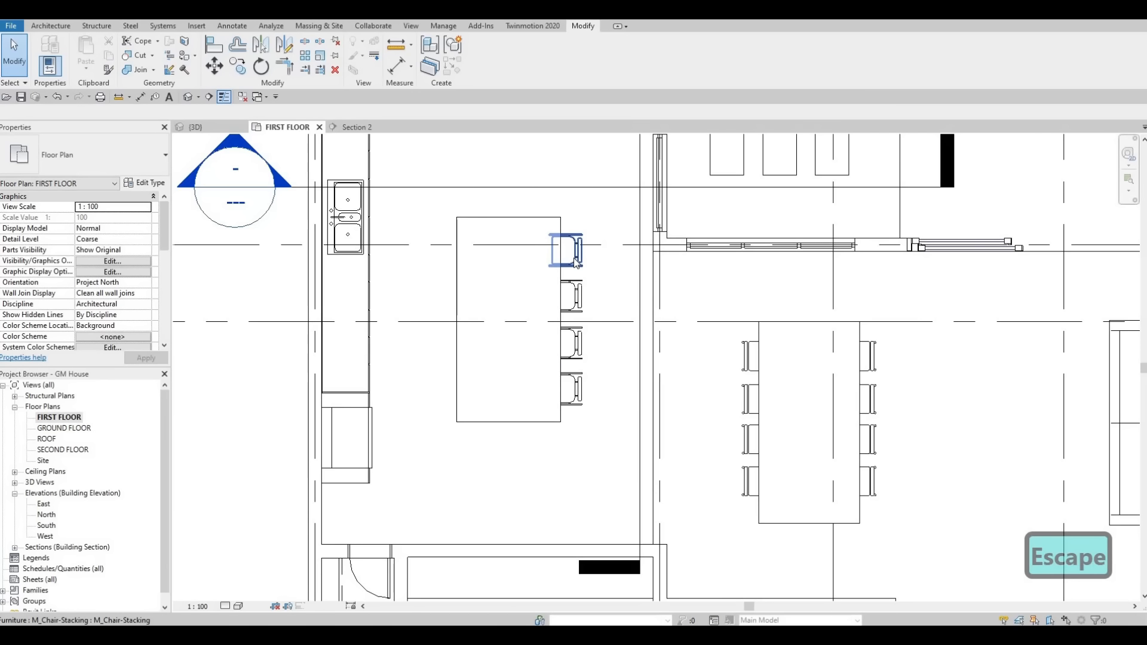
middle_click_drag(422, 306, 412, 309)
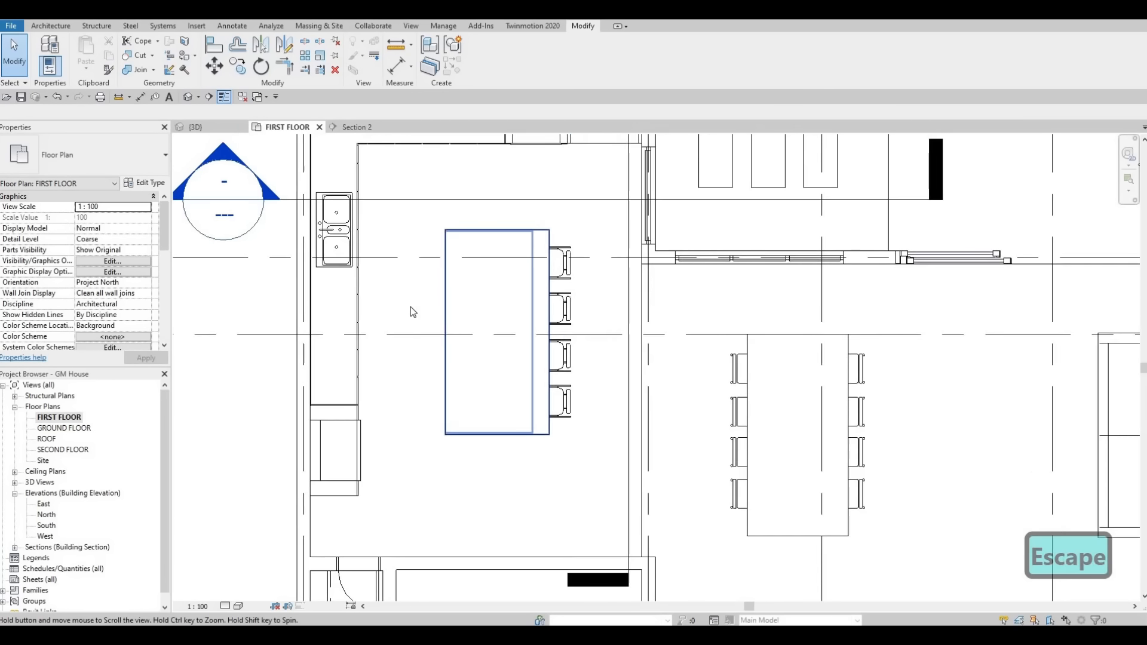
scroll(412, 309, "down", 2)
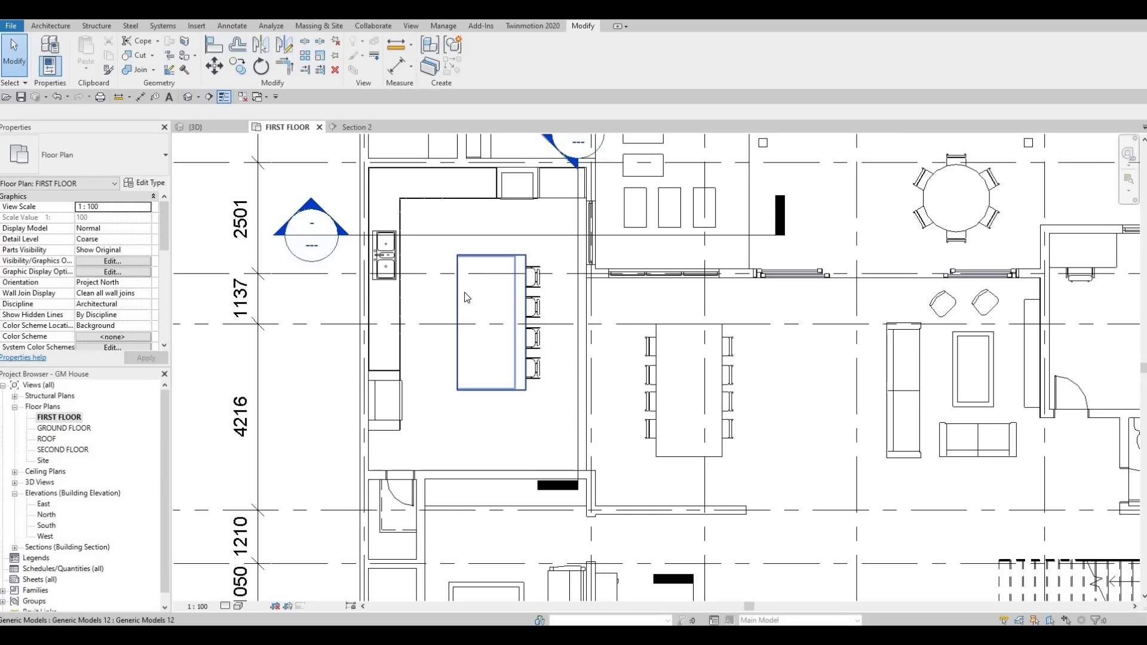
Step: Start loading a family and browse the library to the Specialty Equipment > Domestic > Mid-Range folder
left_click(192, 28)
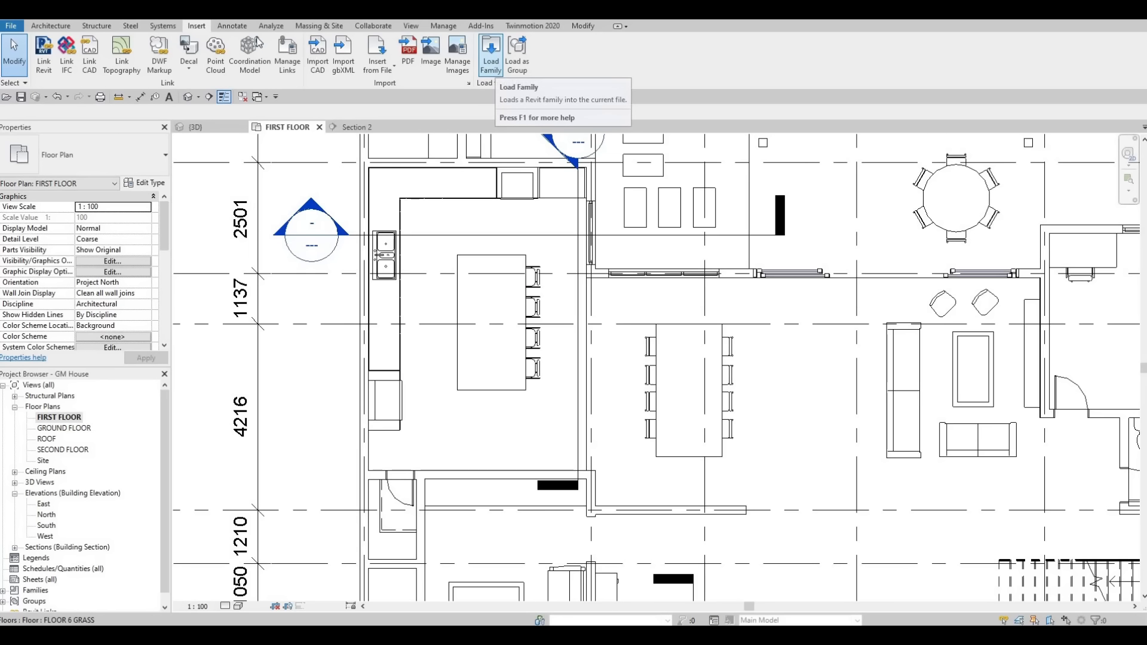
left_click(492, 67)
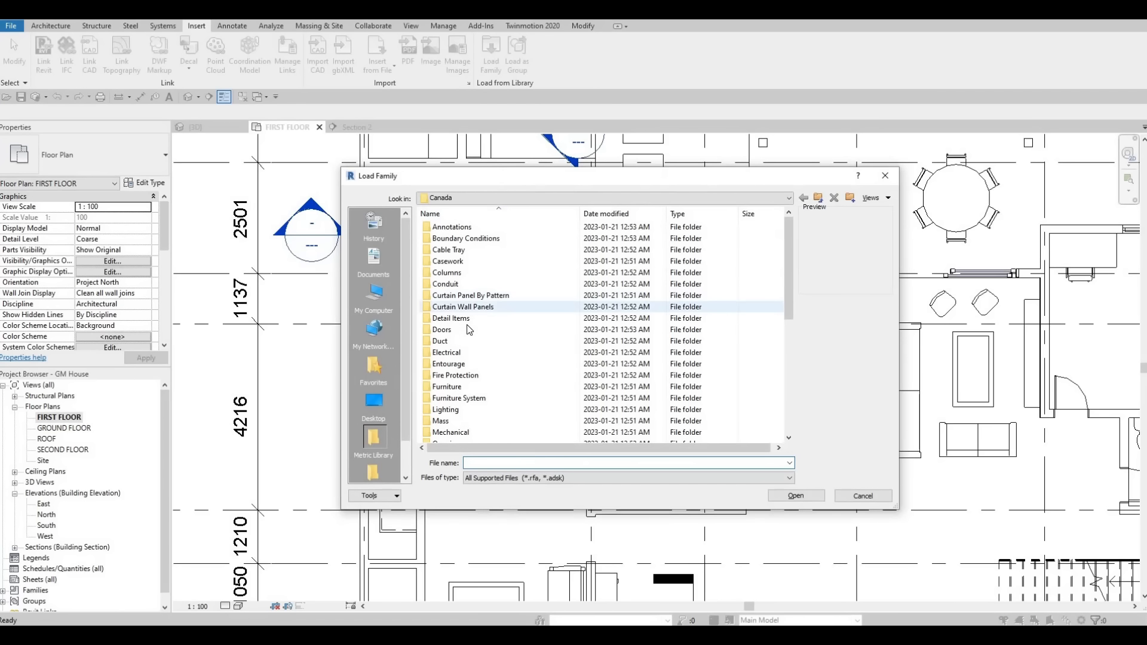
scroll(469, 370, "down", 2)
scroll(487, 401, "down", 3)
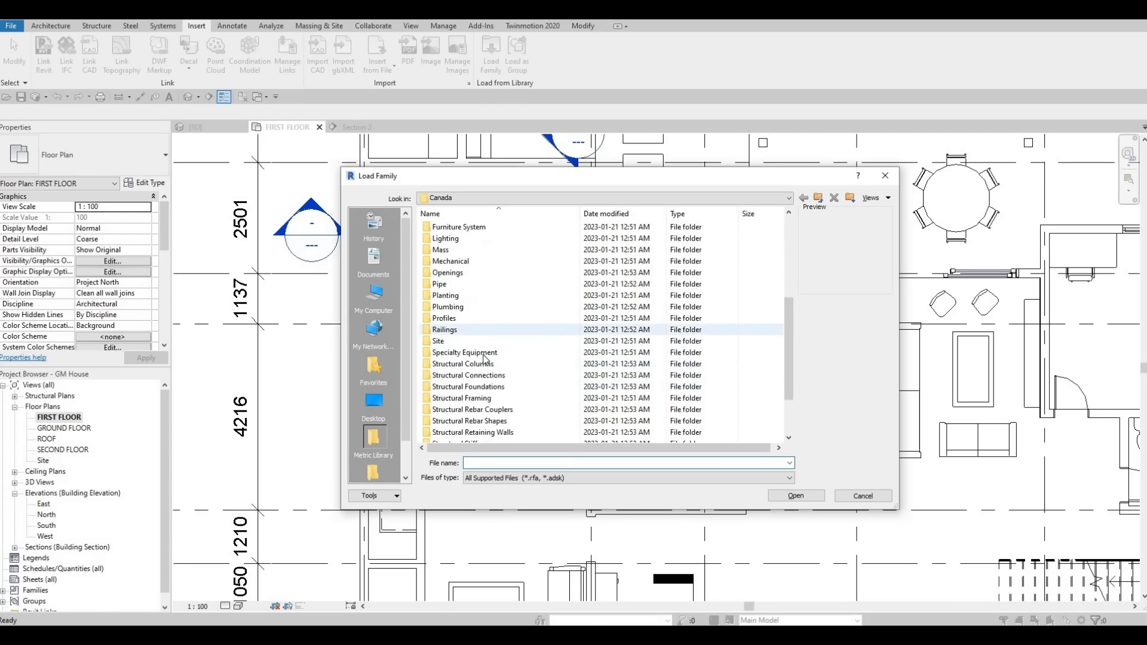
double_click(472, 353)
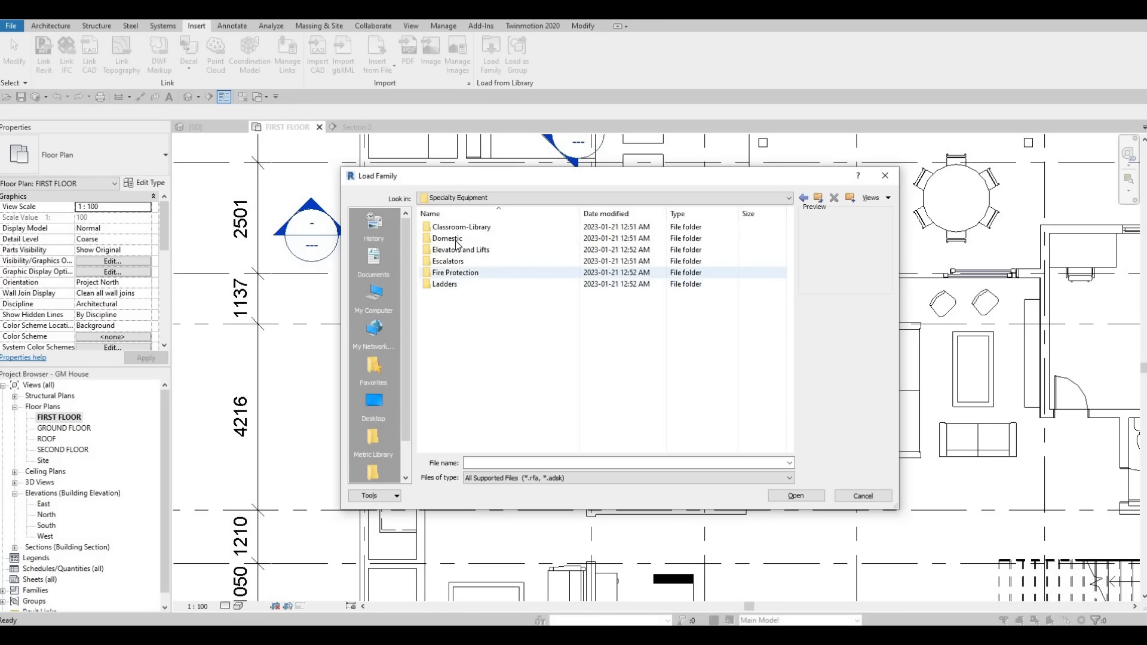
double_click(458, 240)
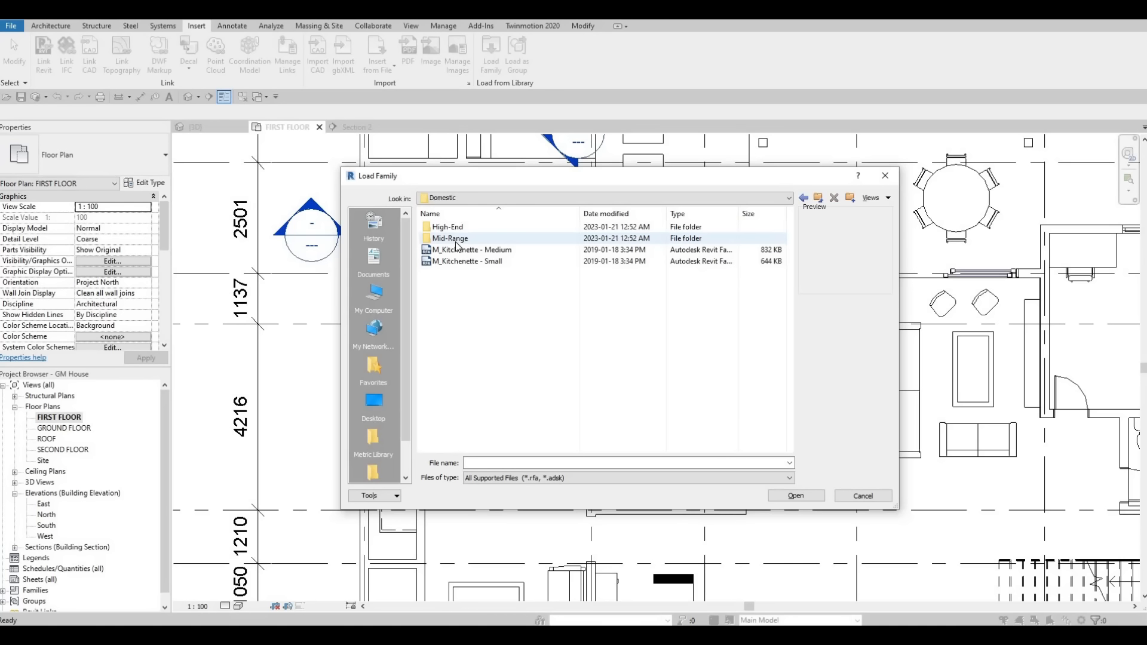
left_click(456, 242)
double_click(460, 241)
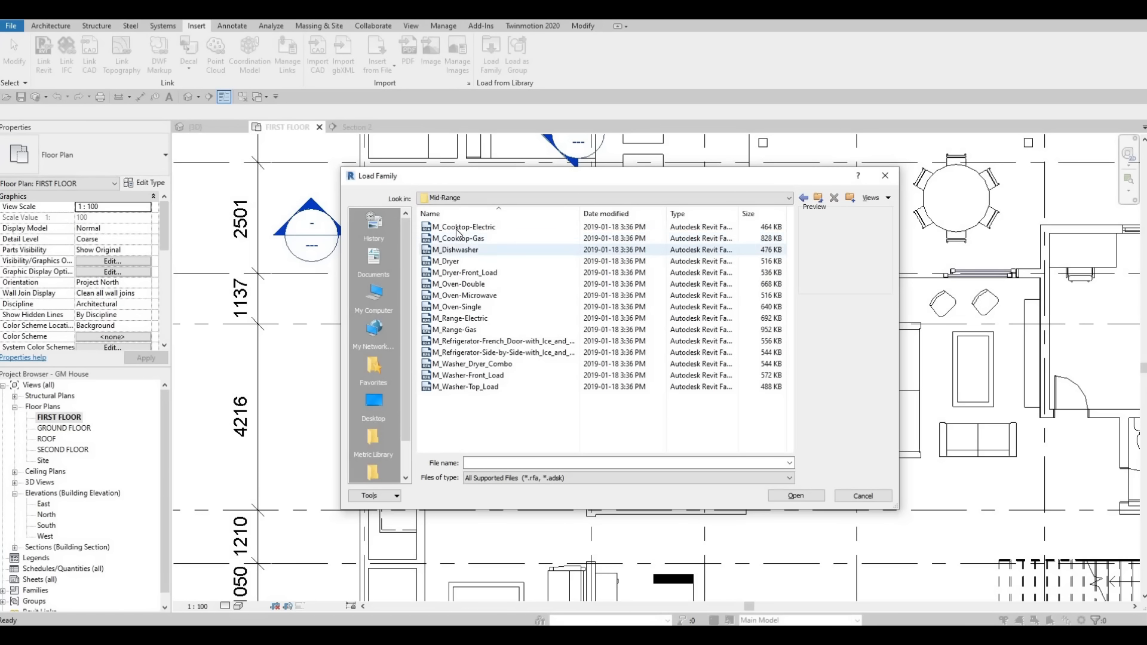
Step: Look through the previews of the mid-range appliance families, from cooktops to washers, and leave without loading any
left_click(458, 229)
key("Down")
key("Down")
key("Down")
key("Down")
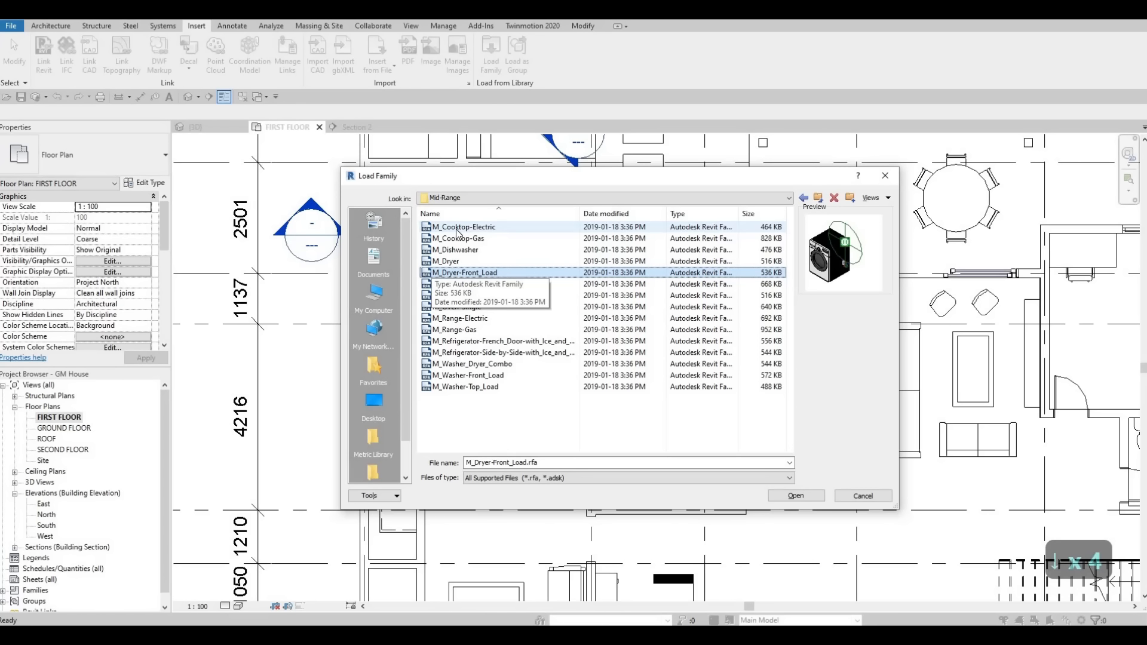
key("Down")
key("Down")
key("Down")
key("Down")
key("Down")
key("Down")
key("Down")
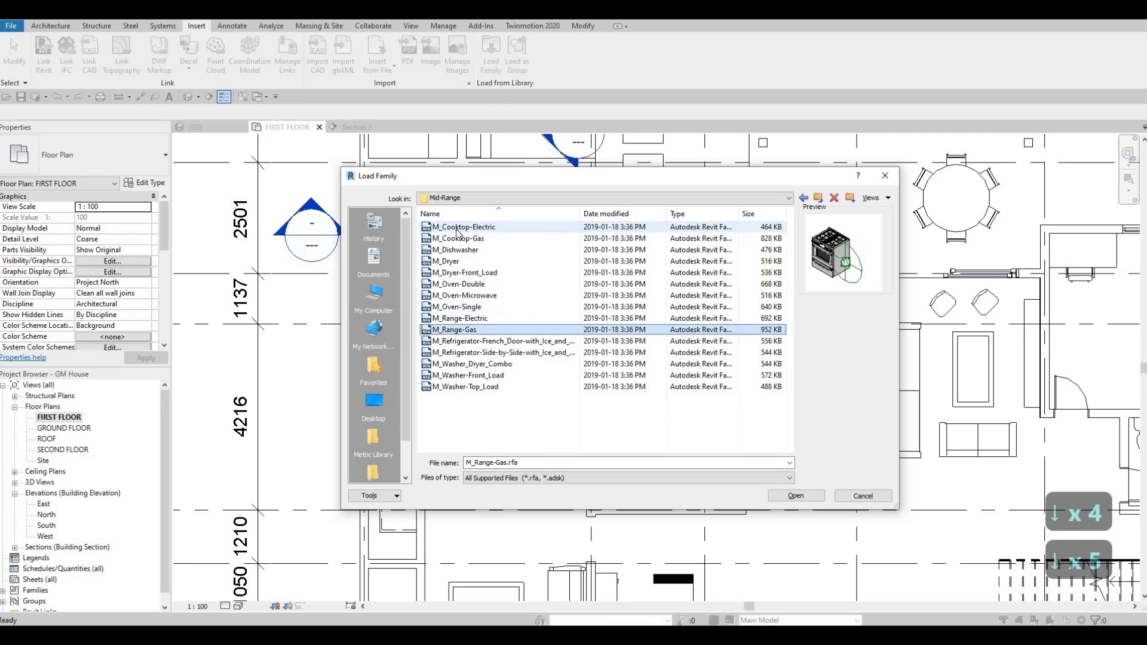
key("Down")
key("Down")
key("Down")
key("Up")
key("Up")
key("Up")
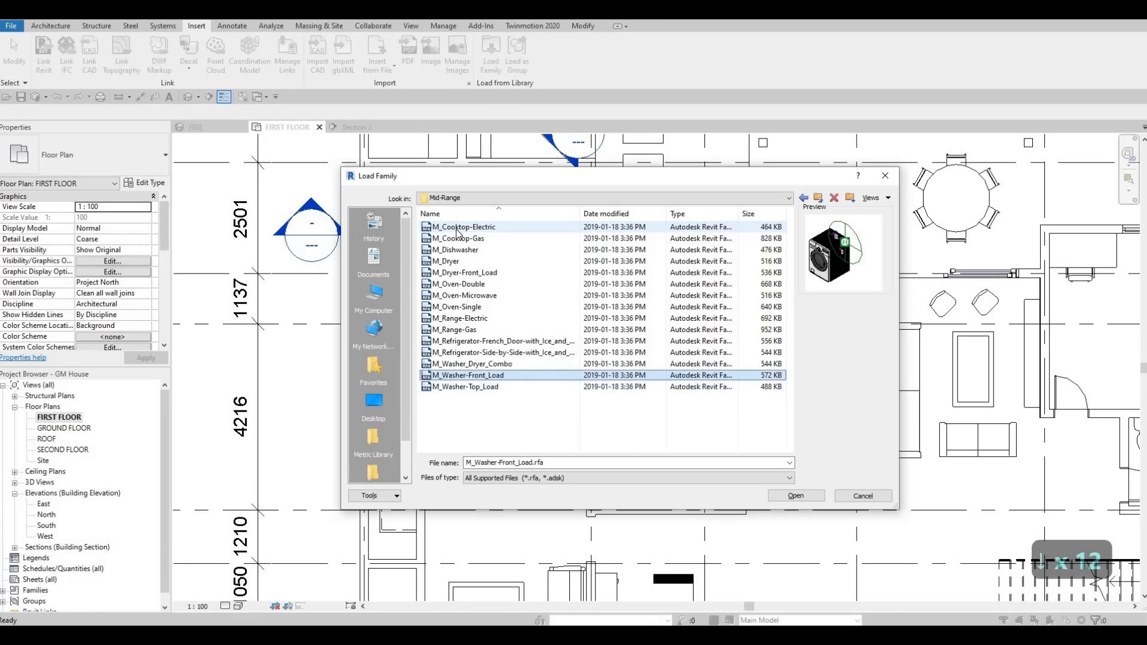
key("Up")
key("Up")
key("Up")
key("Up")
key("Up")
key("Up")
key("Up")
key("Up")
key("Up")
key("Up")
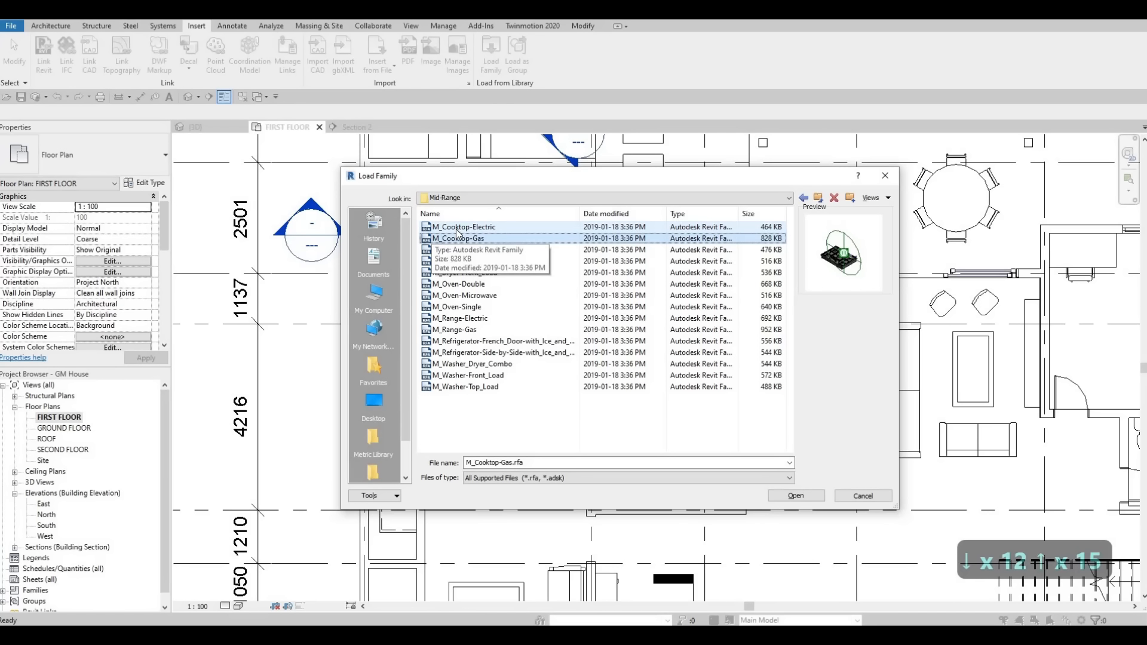
key("Up")
key("Up")
key("Down")
key("Up")
key("Down")
key("Escape")
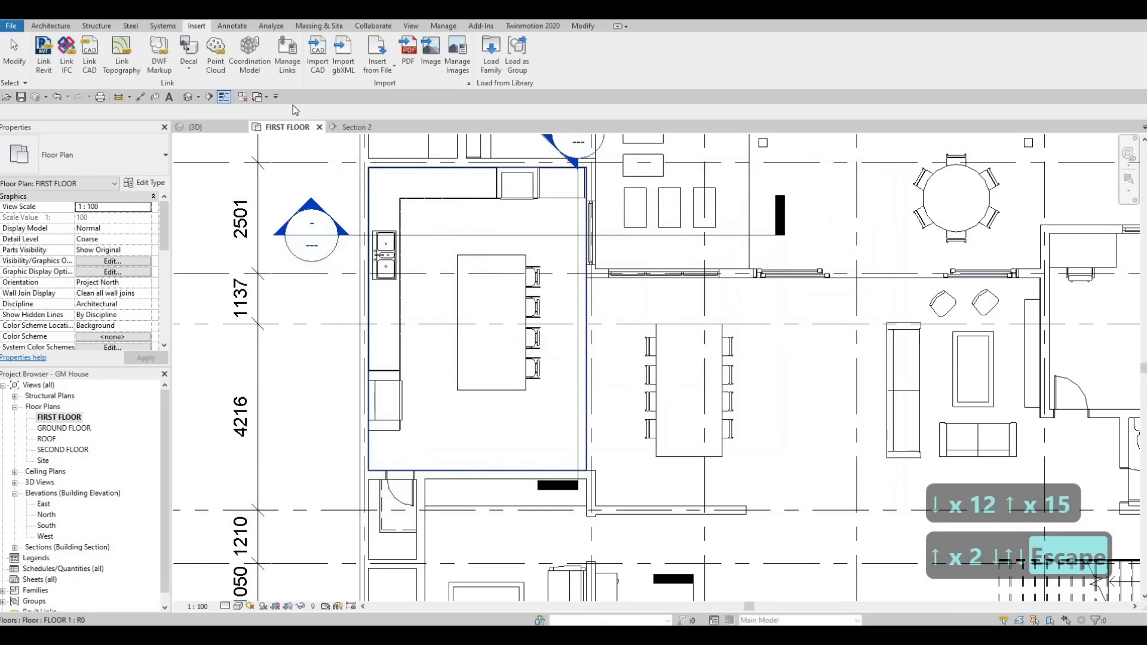
Step: Start loading a family again and open the Specialty Equipment > Domestic > High-End folder
left_click(490, 54)
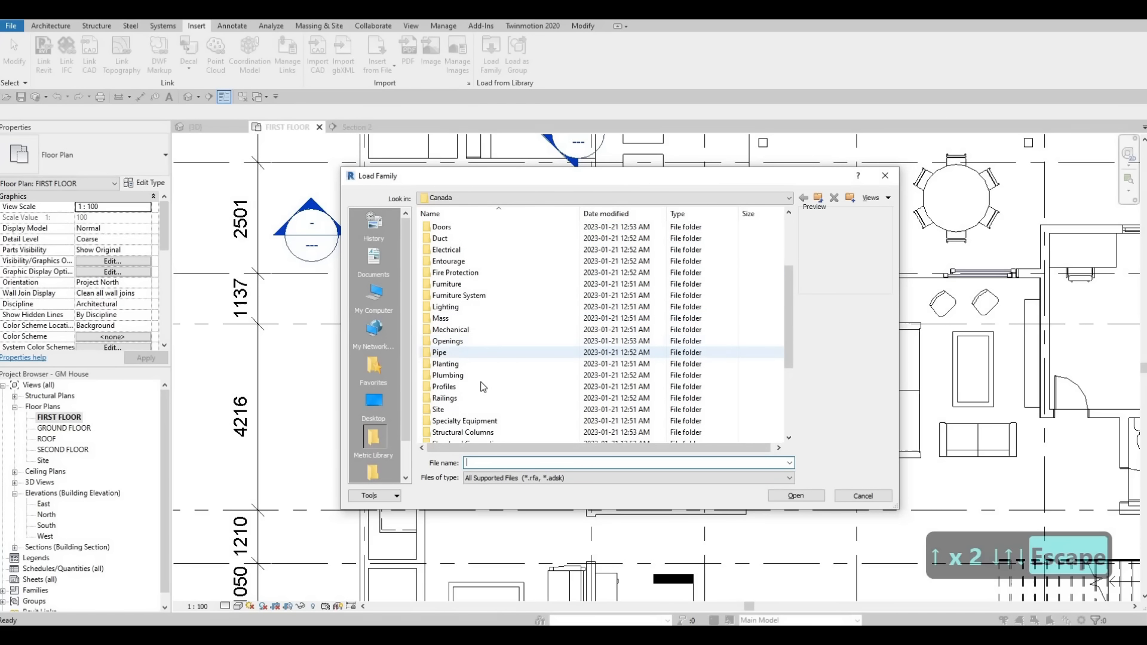
double_click(472, 420)
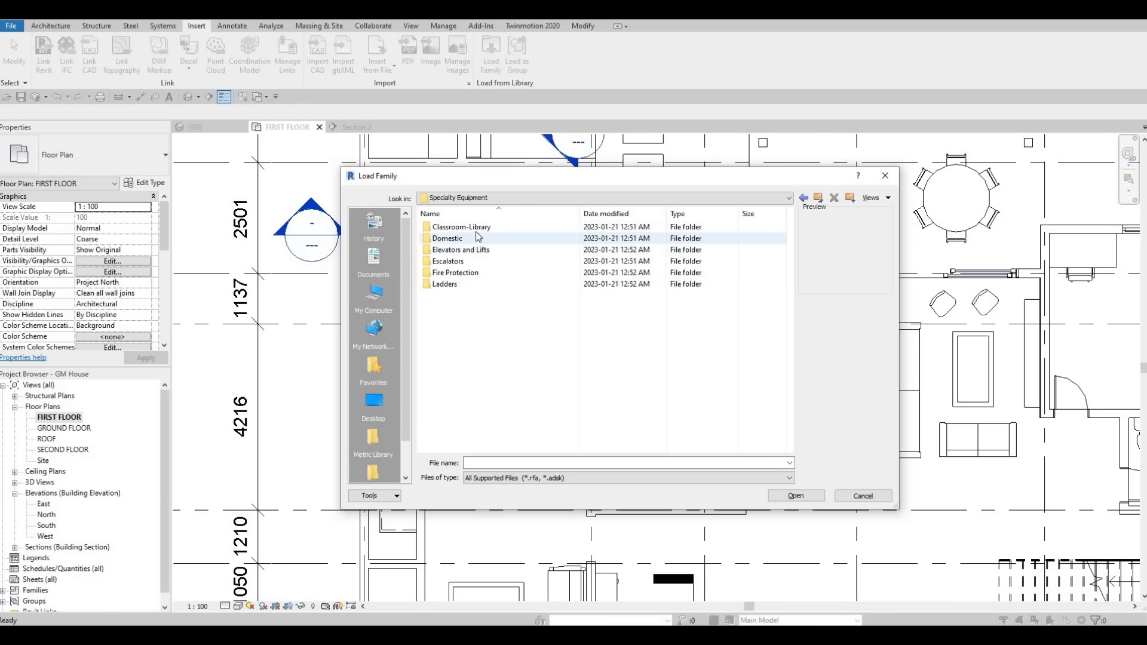
double_click(456, 239)
double_click(476, 227)
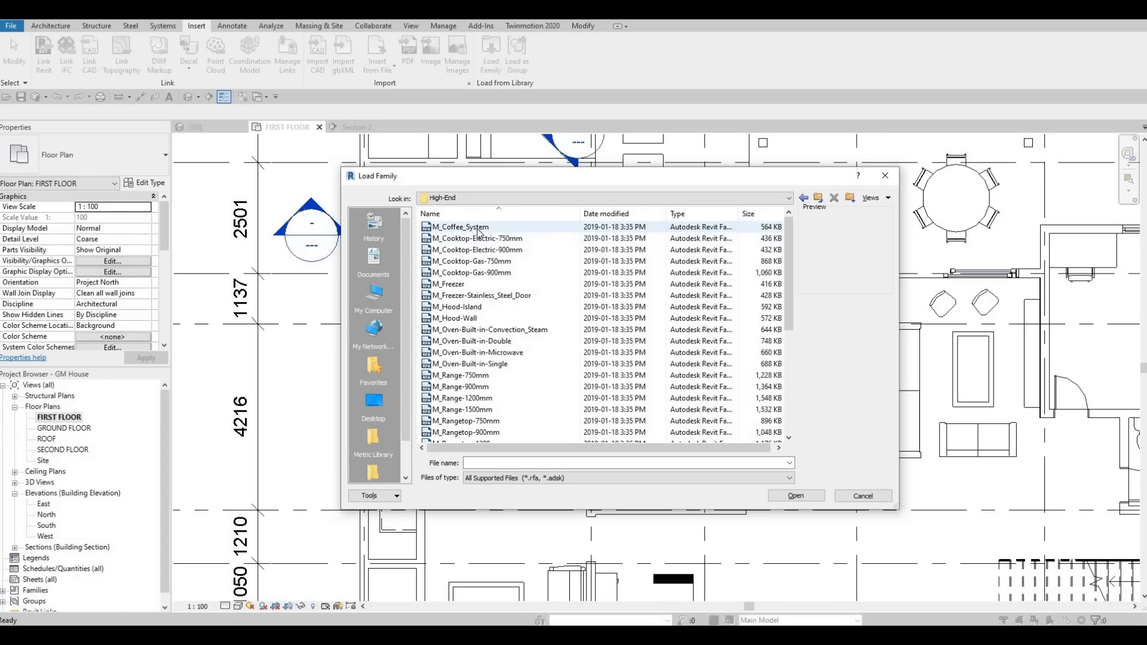
Step: Look through the previews of the high-end appliance families, from the coffee system through cooktops, freezers, hoods and ranges to the rangetops
left_click(478, 229)
key("Down")
key("Down")
key("Down")
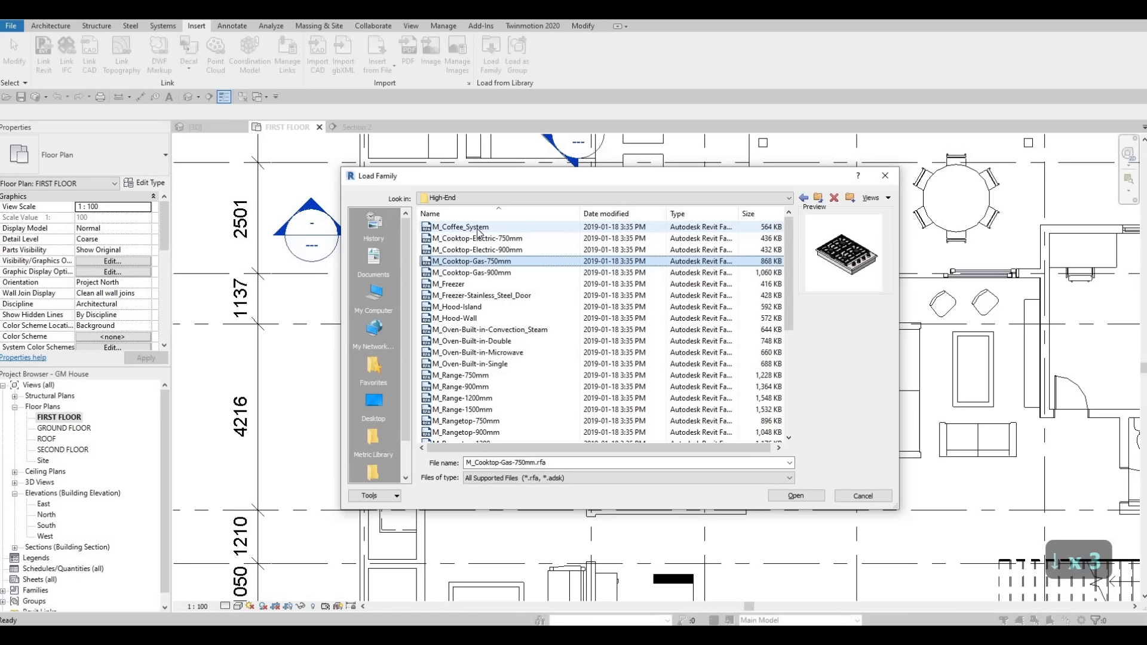
key("Down")
key("Up")
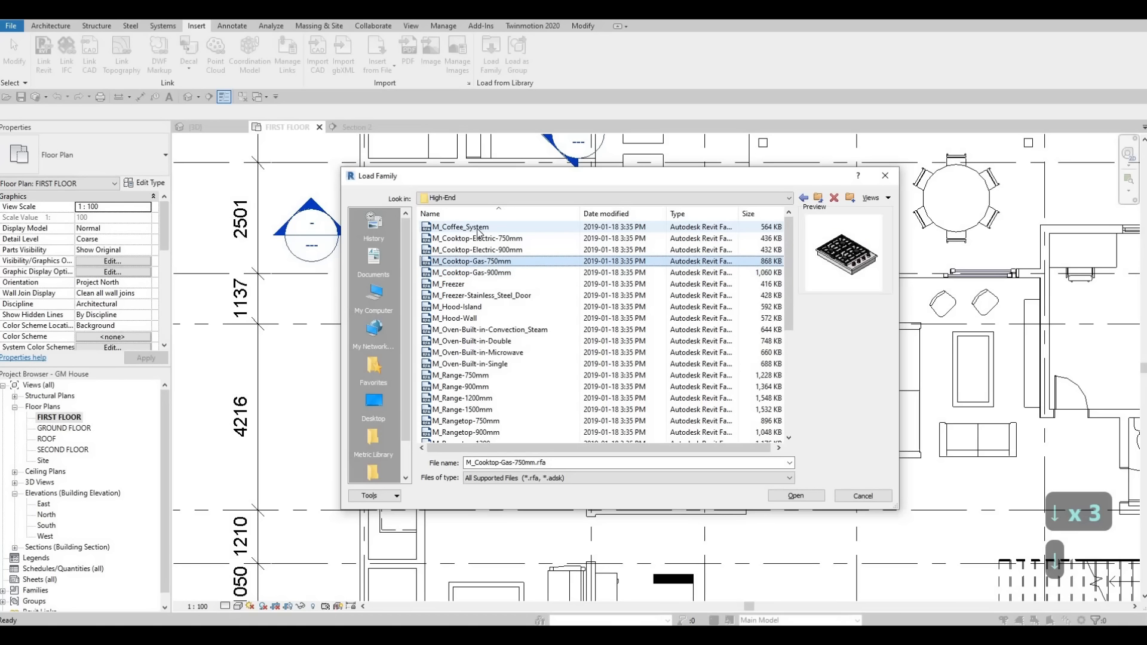
key("Down")
key("Down")
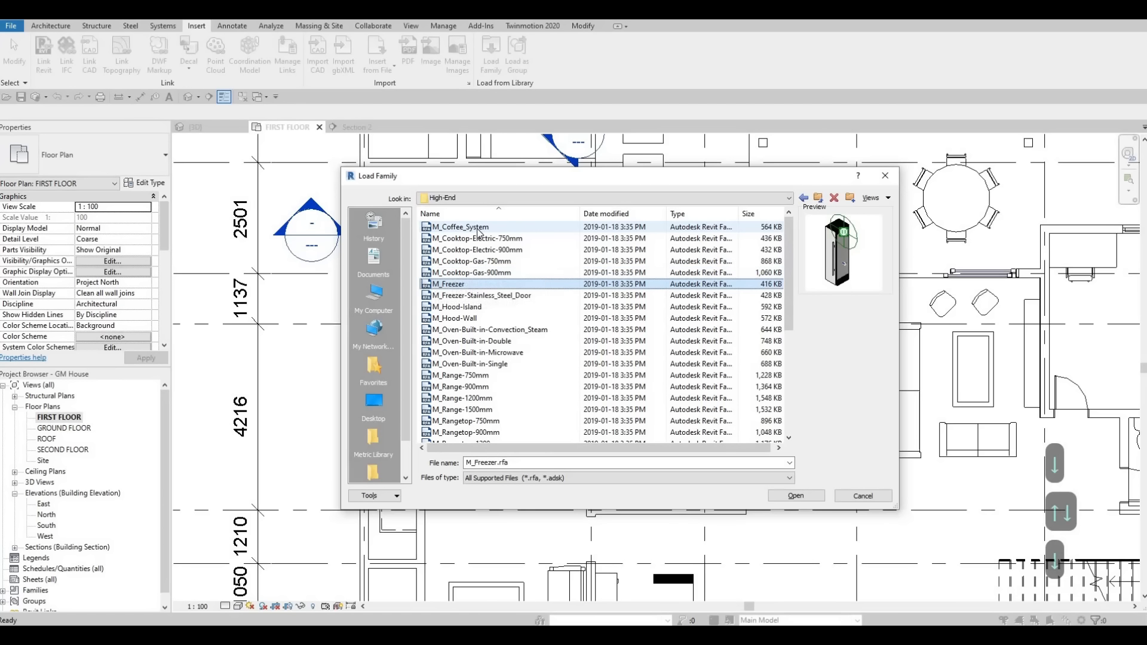
key("Up")
key("Down")
key("Down")
key("Down")
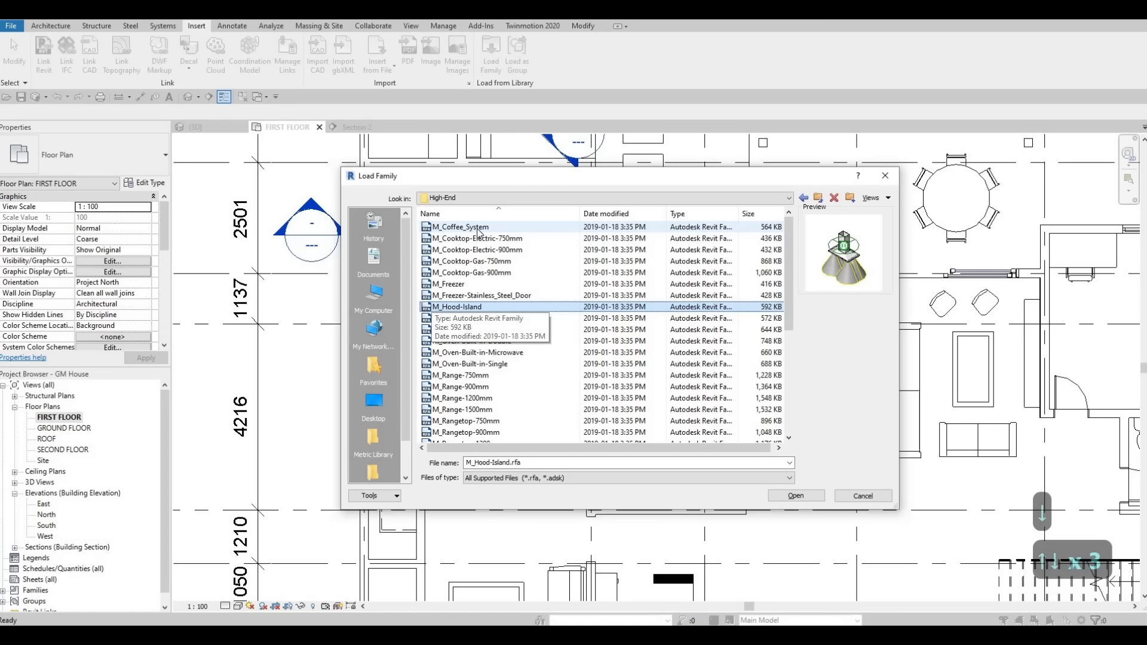
key("Down")
key("Down")
key("Down")
key("Down")
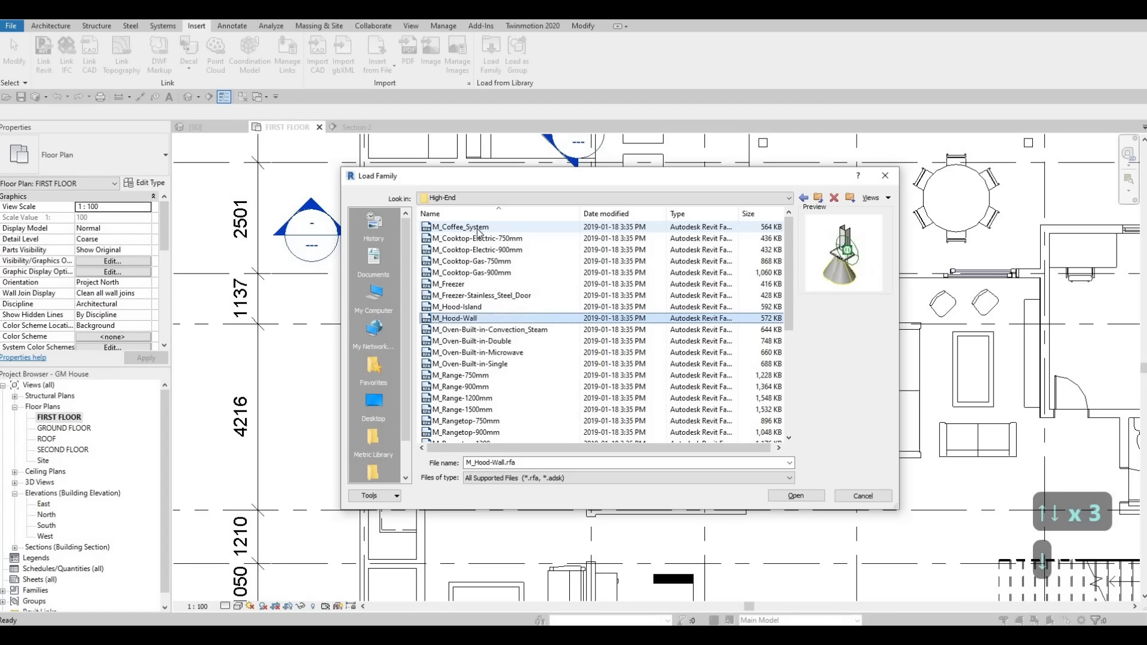
key("Down")
key("Down")
key("Down")
key("Down")
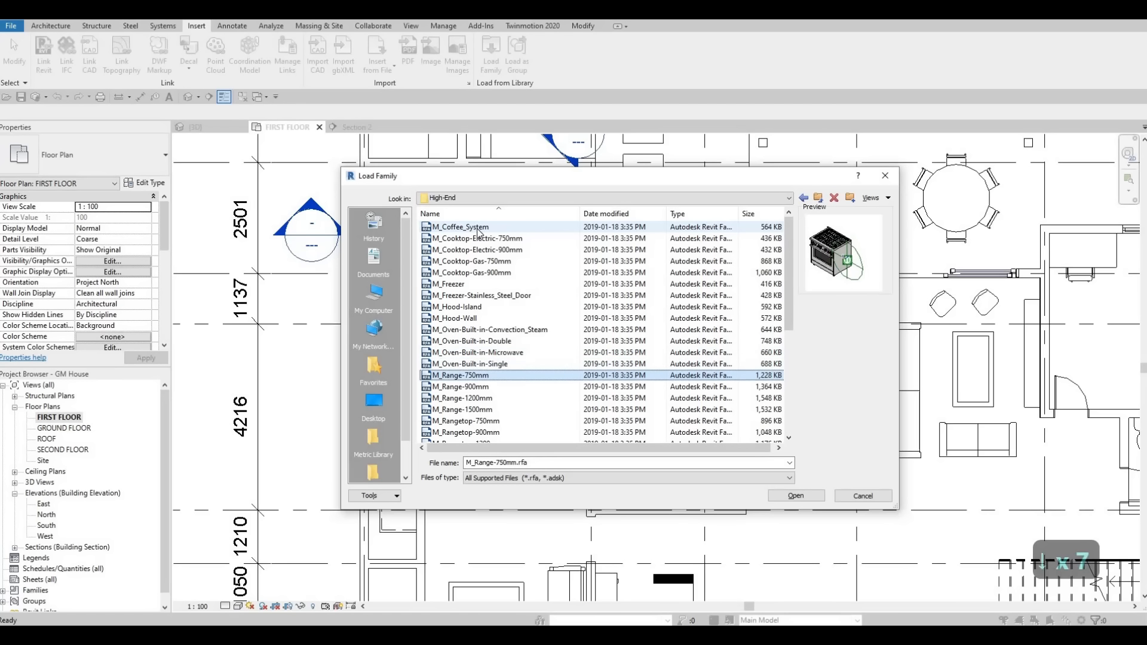
key("Down")
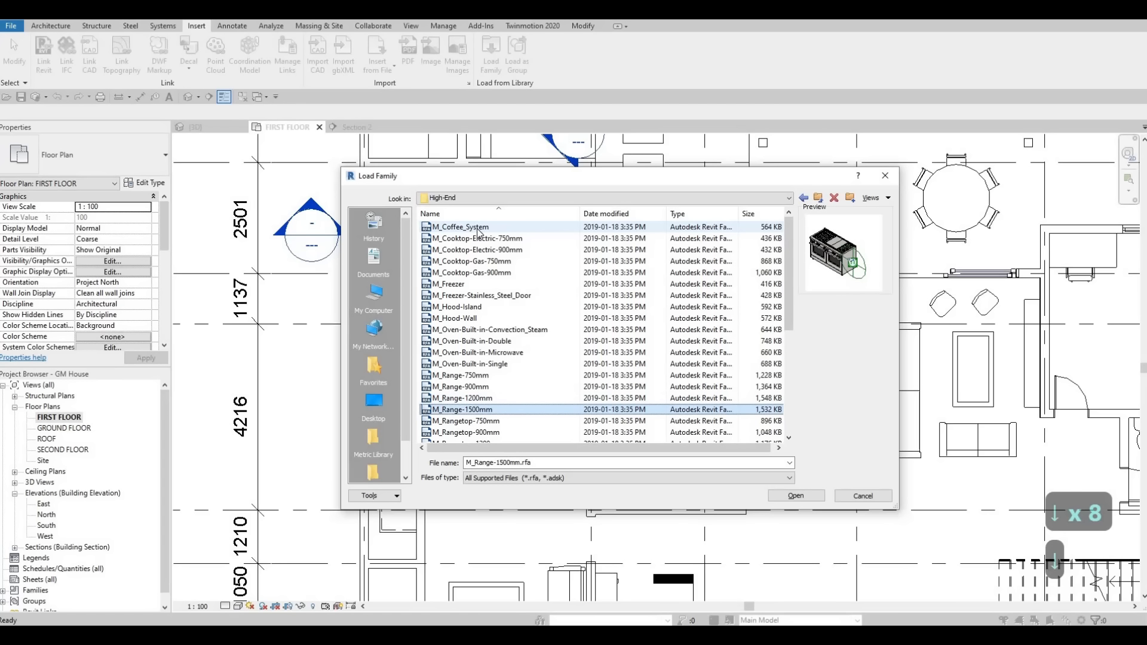
key("Down")
key("Down")
key("Down")
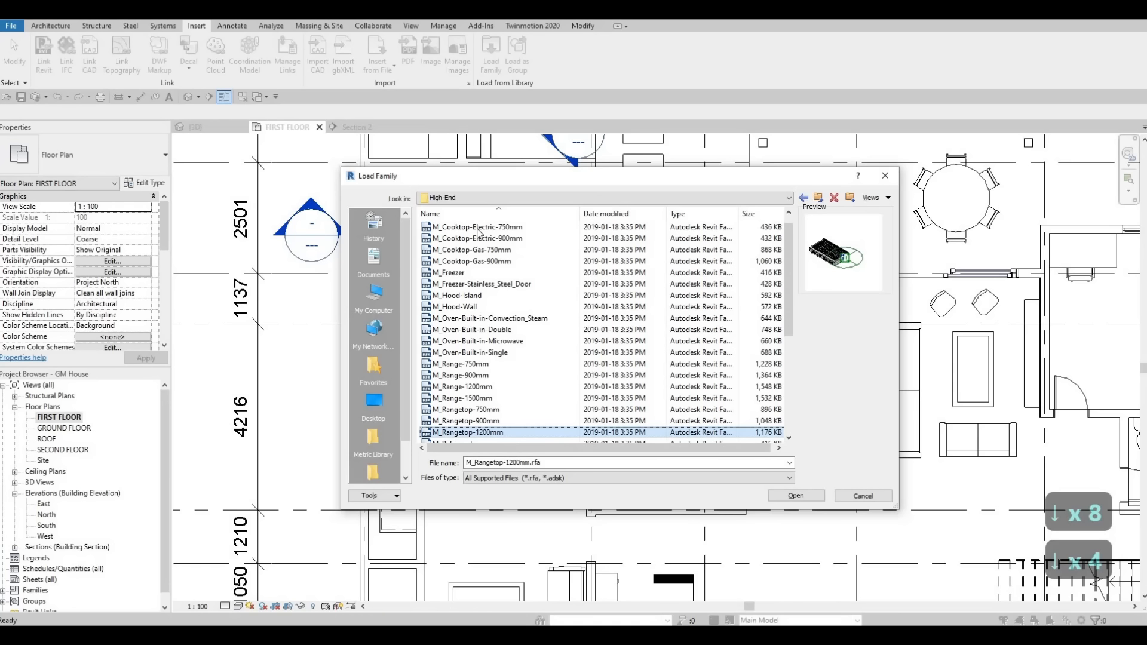
Step: Compare the rangetop sizes and load the M_Rangetop-1200mm family into the project
key("Up")
key("Down")
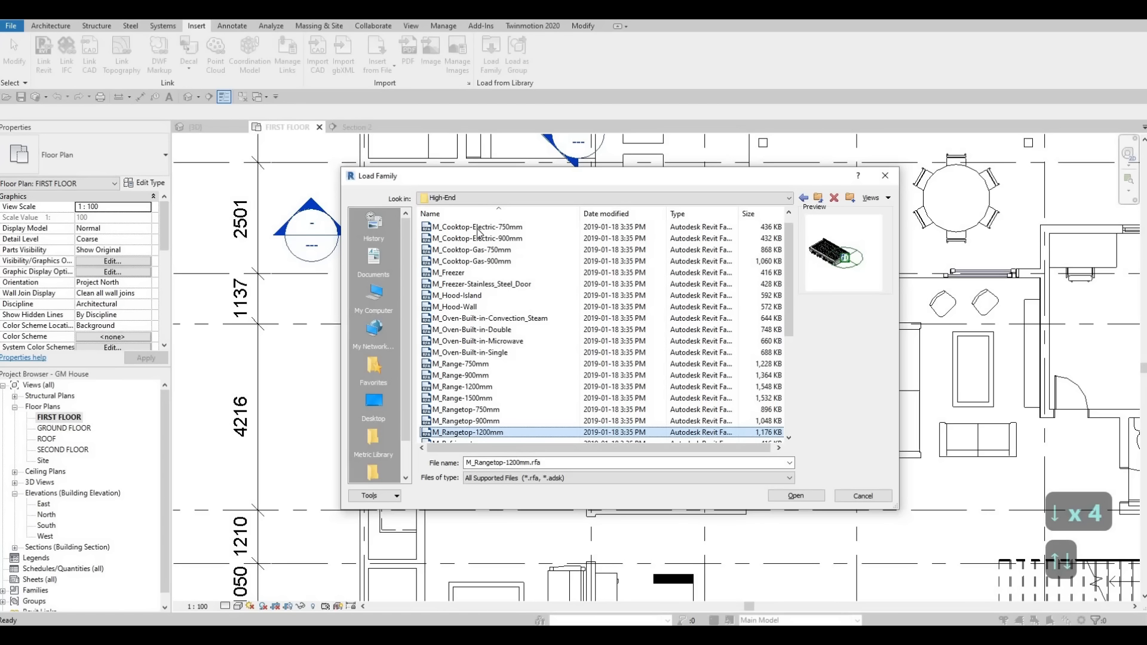
key("Down")
key("Up")
key("Up")
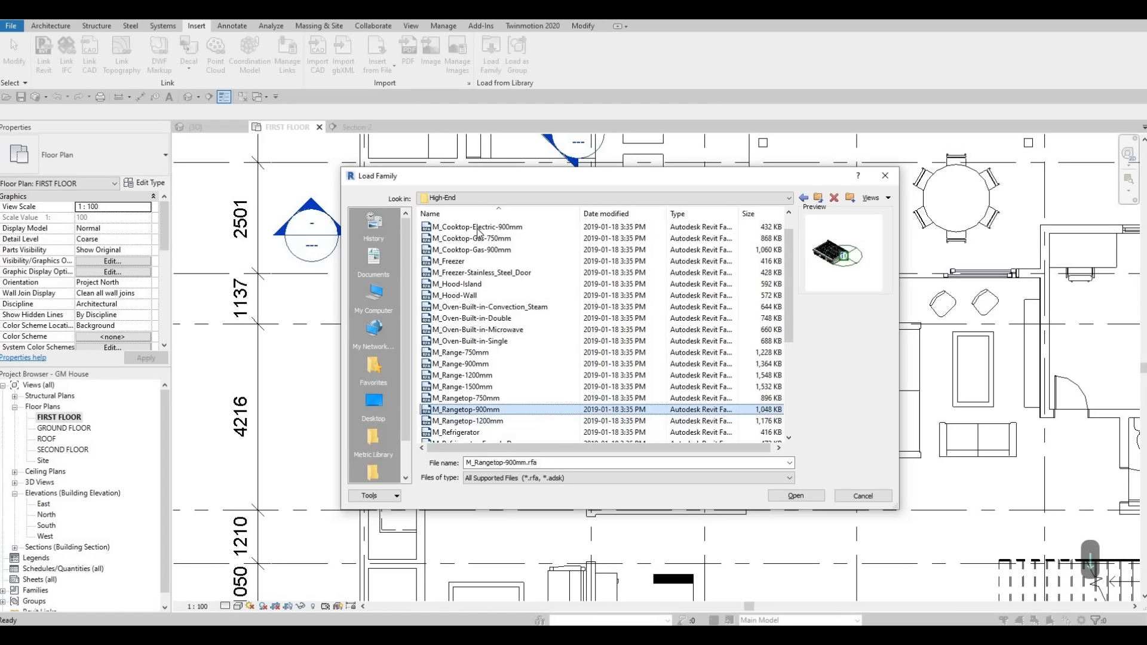
key("Down")
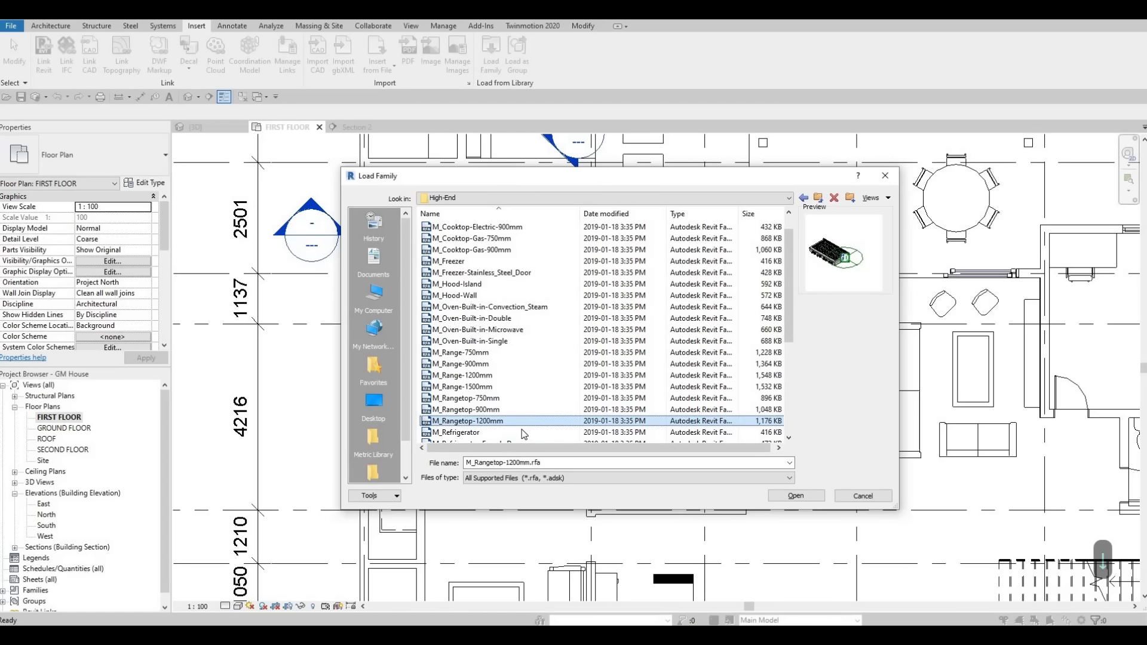
scroll(474, 388, "down", 3)
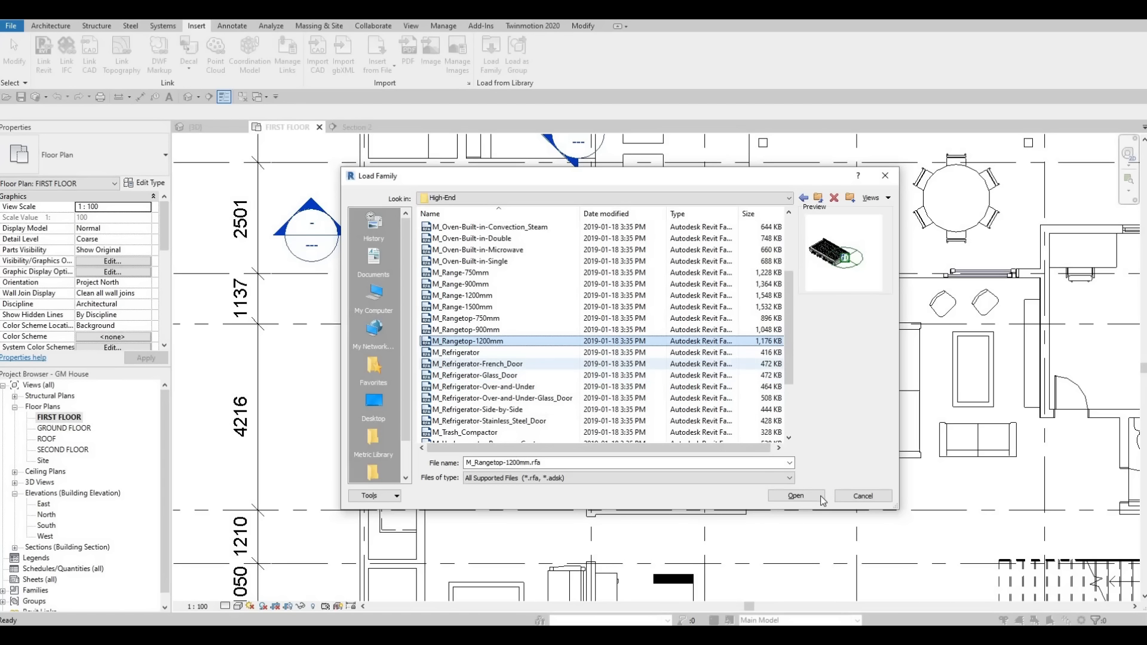
double_click(494, 384)
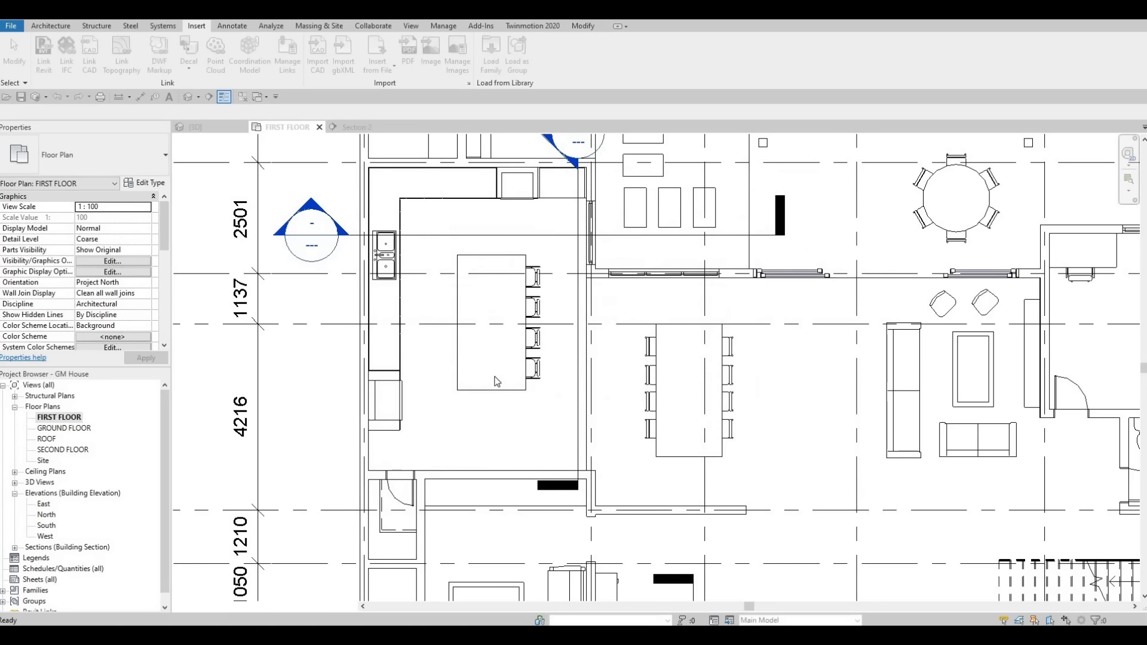
Step: Place the M_Rangetop-1200mm component on the island, rotated lengthwise and centred at the midpoint of the edge facing the sink
key("c")
key("m")
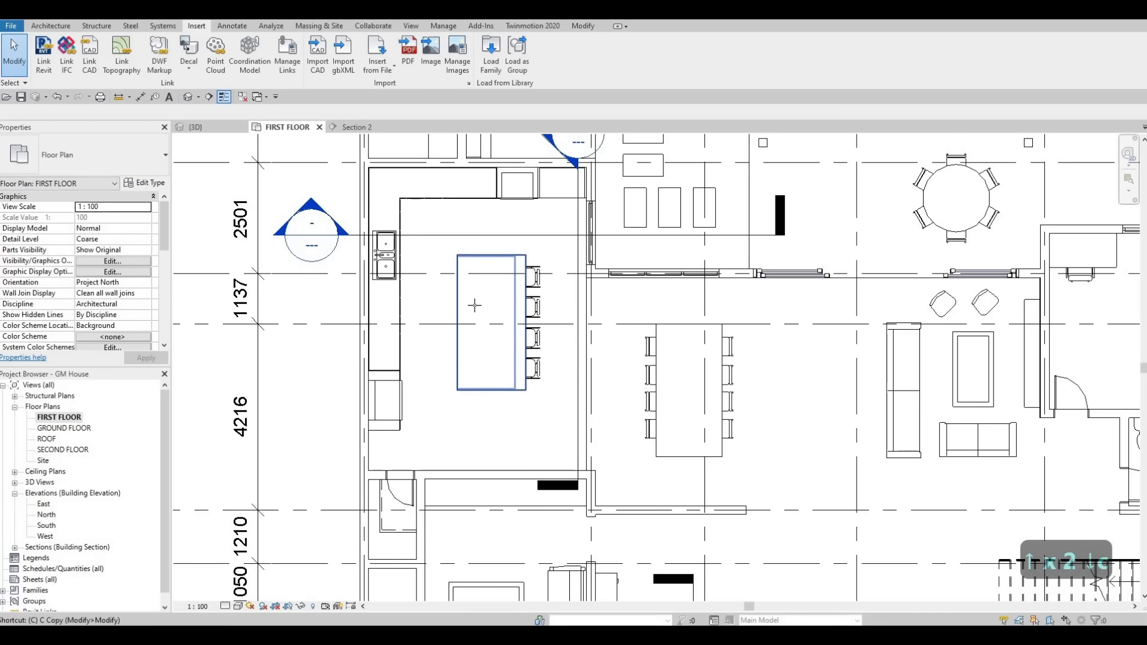
key("space")
key("space")
key("space")
key("space")
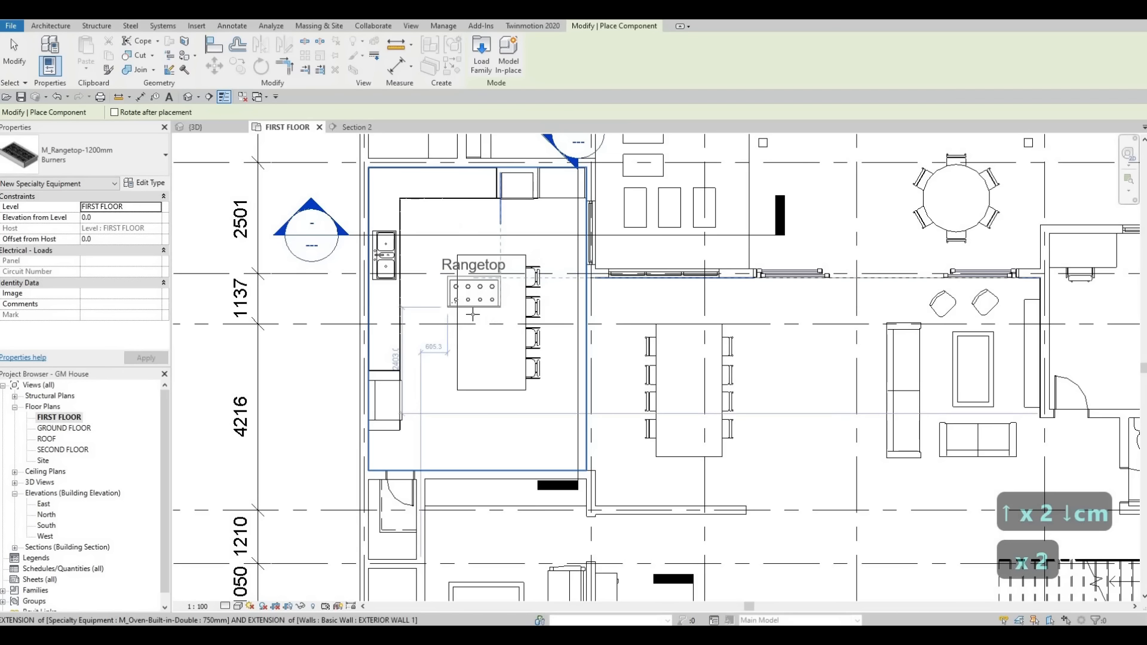
scroll(481, 322, "up", 3)
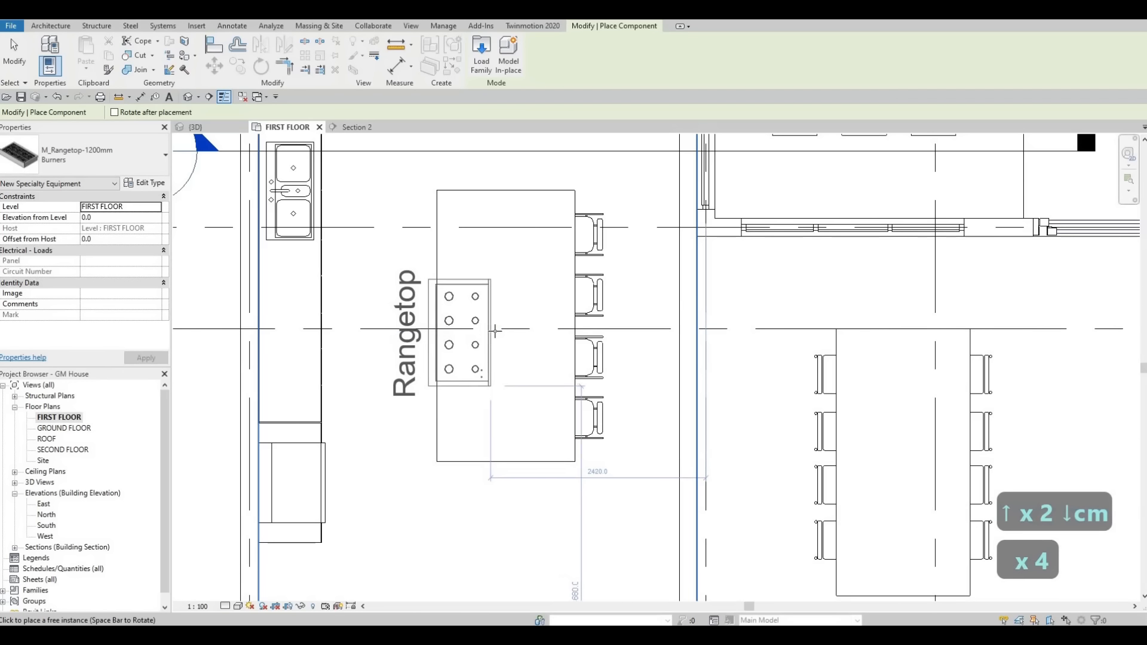
key("space")
key("space")
key("space")
key("space")
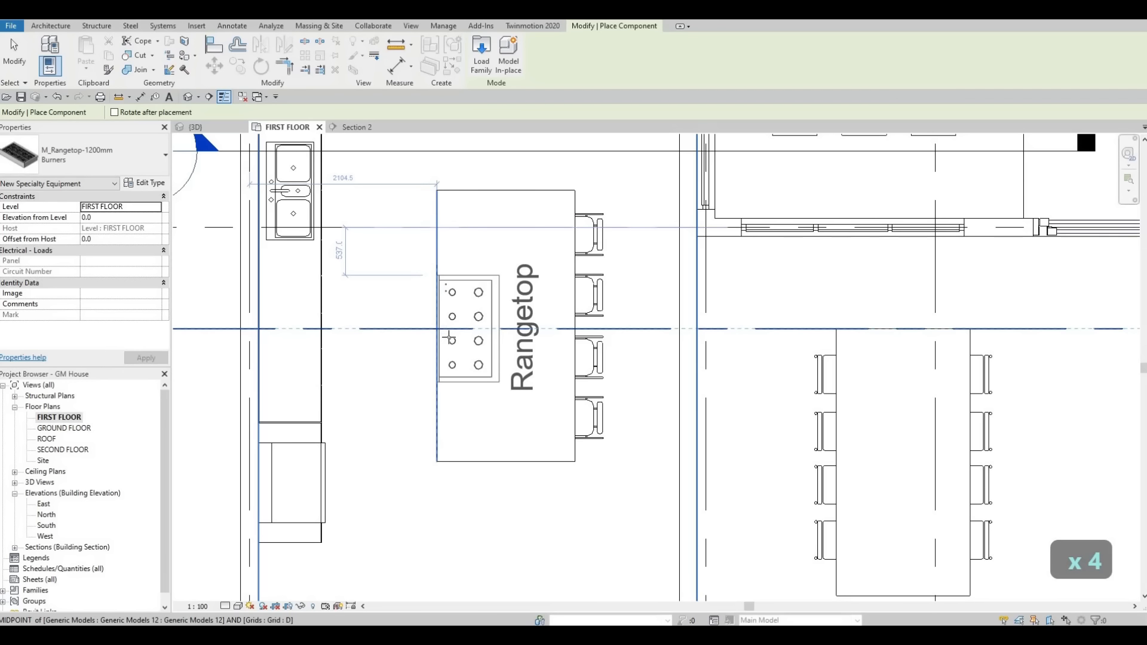
key("Escape")
key("Escape")
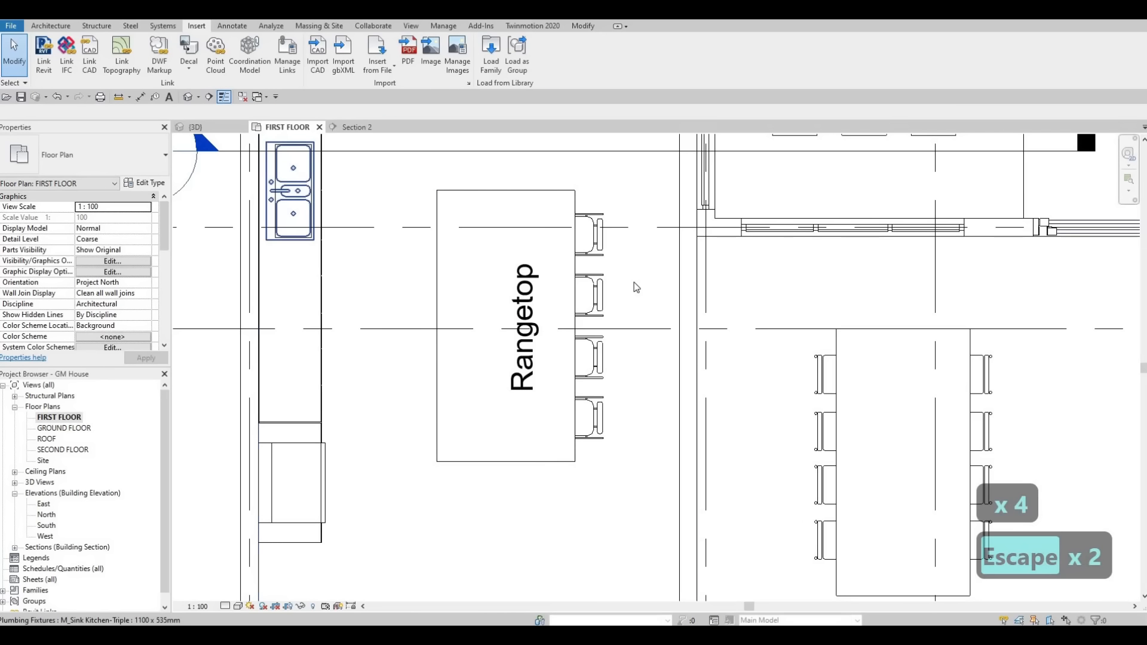
Step: Raise the rangetop in the Section 2 view to 880 mm above the first floor, onto the island
scroll(633, 283, "down", 4)
left_click(353, 127)
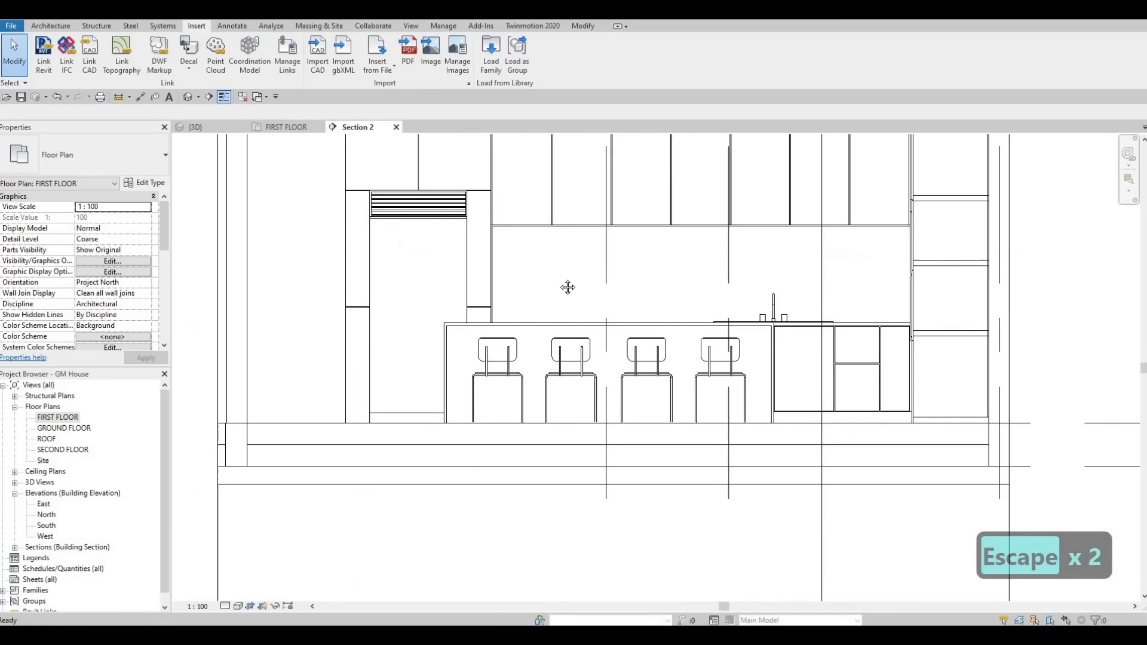
middle_click_drag(586, 394, 573, 412)
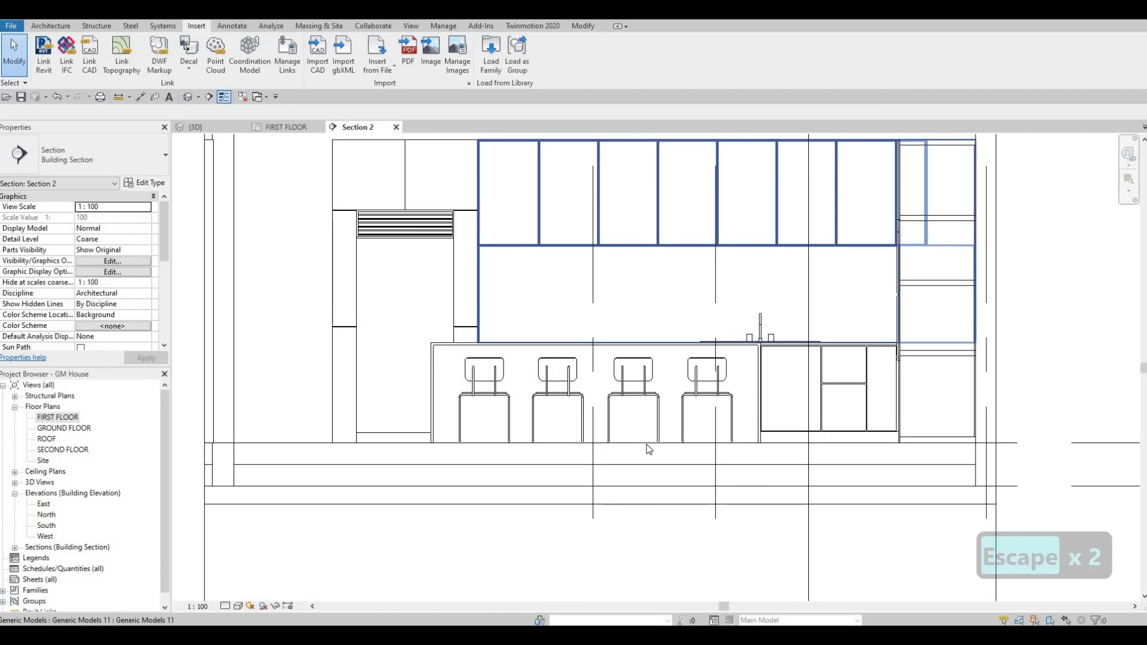
left_click_drag(518, 275, 686, 497)
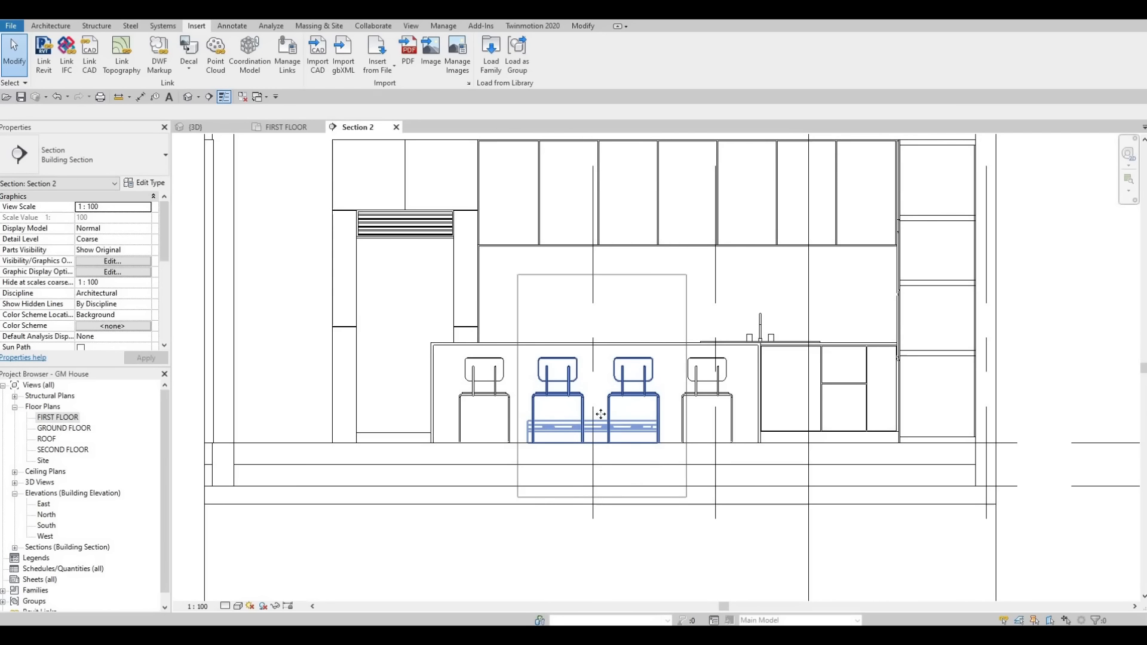
left_click(552, 380, "shift")
left_click(617, 383, "shift")
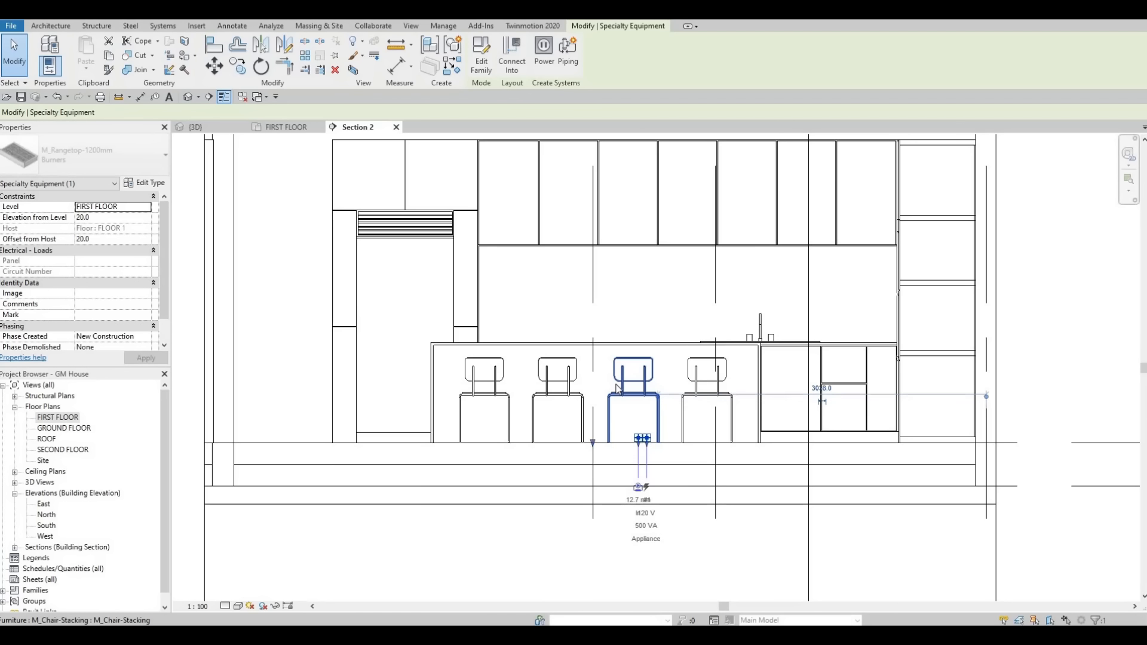
key("Up")
key("Up")
key("Up")
key("Up")
key("Up")
key("Up")
key("Up")
key("Up")
key("Up")
key("Up")
key("Up")
key("Up")
key("Up")
key("Up")
key("Up")
key("Up")
key("Up")
key("Up")
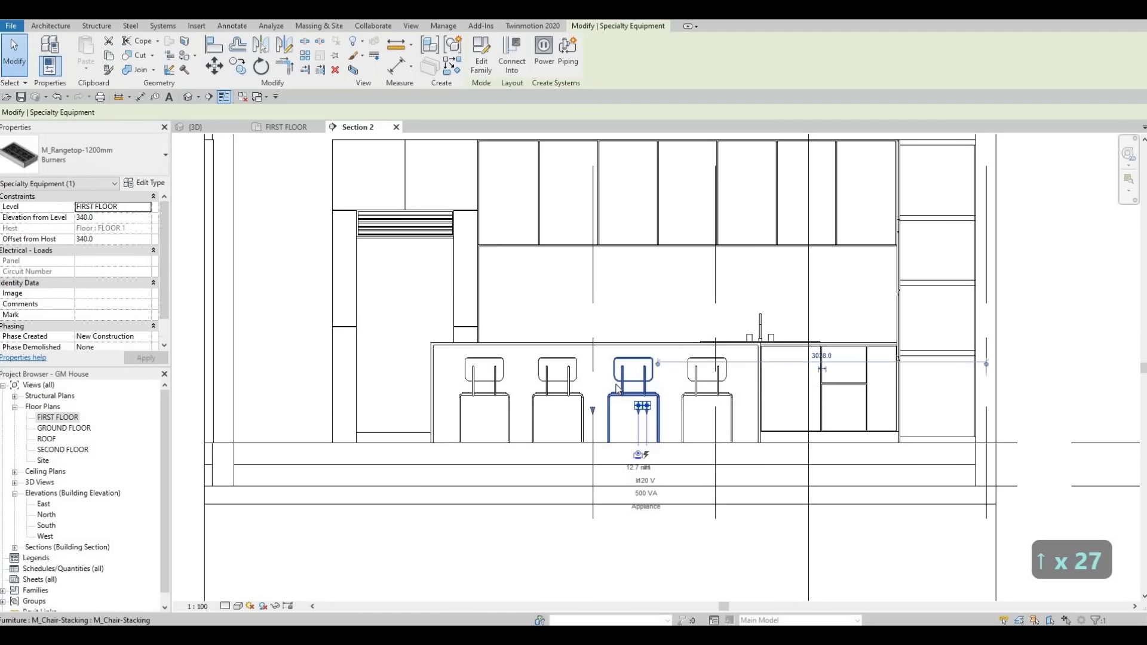
key("Up")
key("Up")
key("Up")
key("Up")
key("Up")
key("Up")
key("Up")
key("Up")
key("Up")
key("Up")
key("Up")
key("Up")
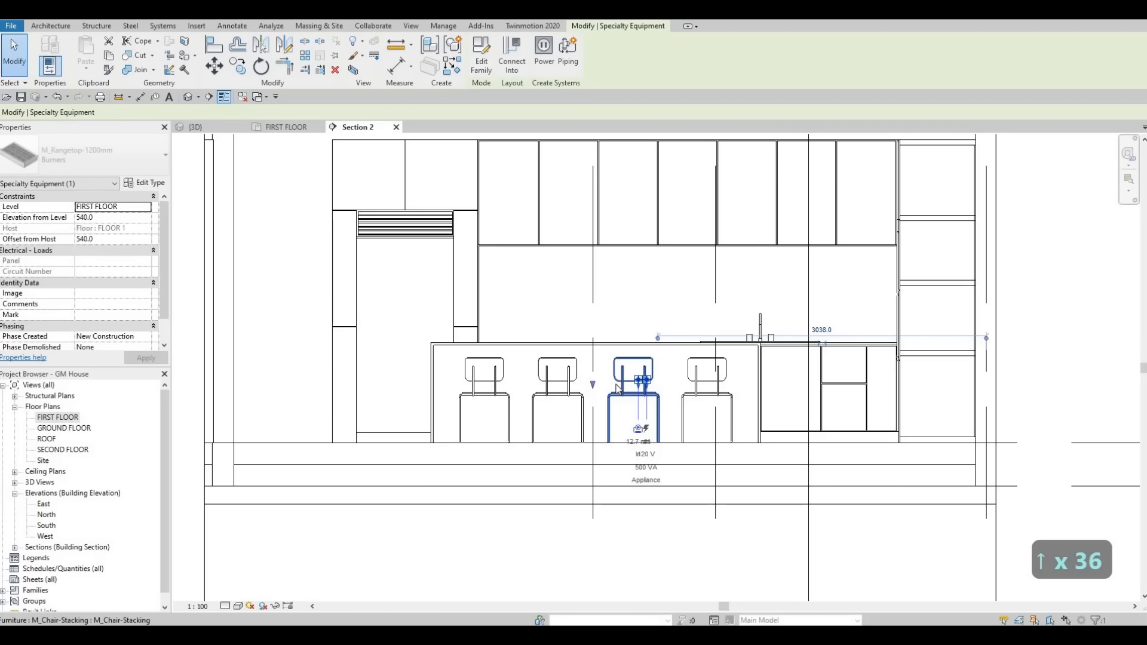
key("Up")
key("Up")
key("Up")
key("Up")
key("Up")
key("Up")
key("Up")
key("Up")
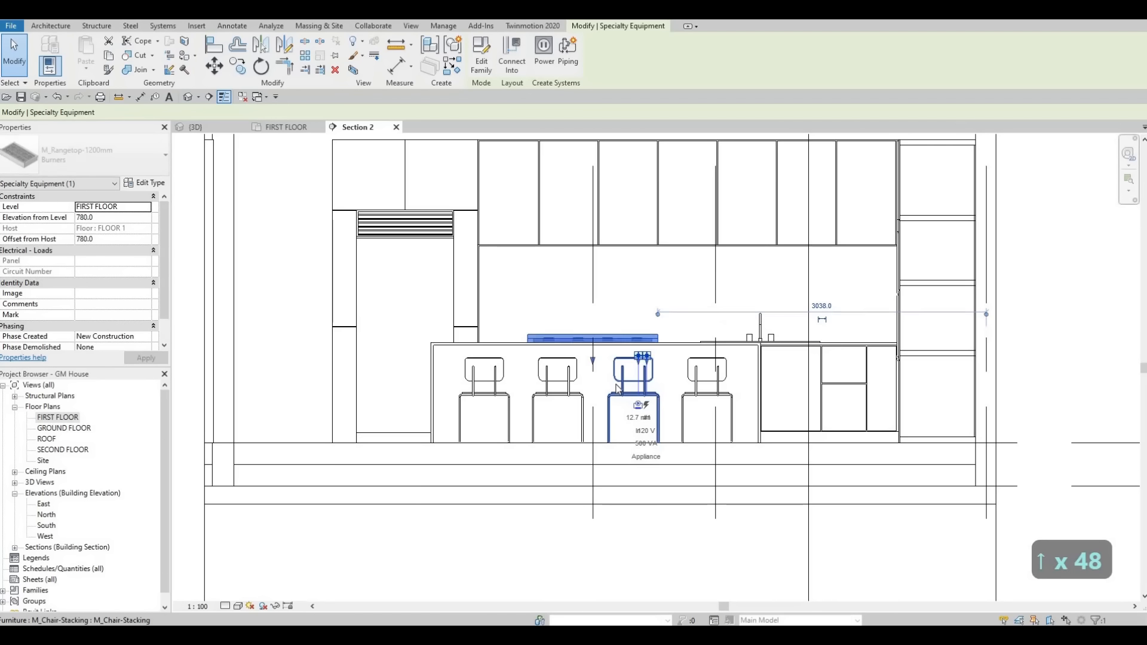
key("Escape")
key("Escape")
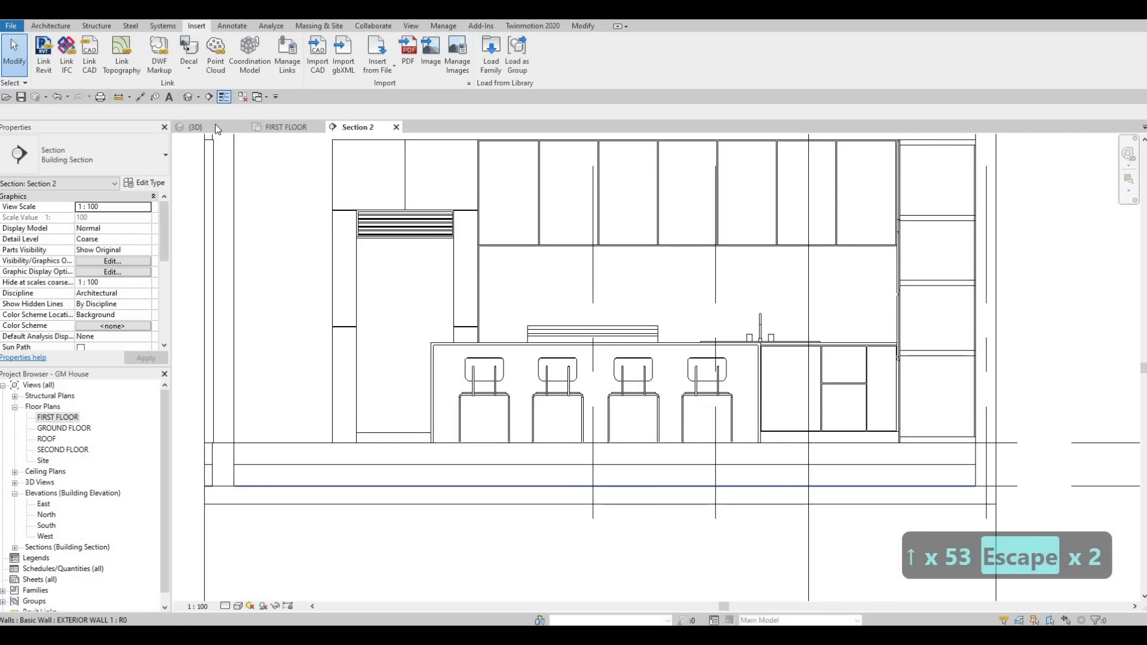
Step: Check the rangetop in 3D and rotate it 180° in the first floor plan so its knobs face the sink
left_click(218, 127)
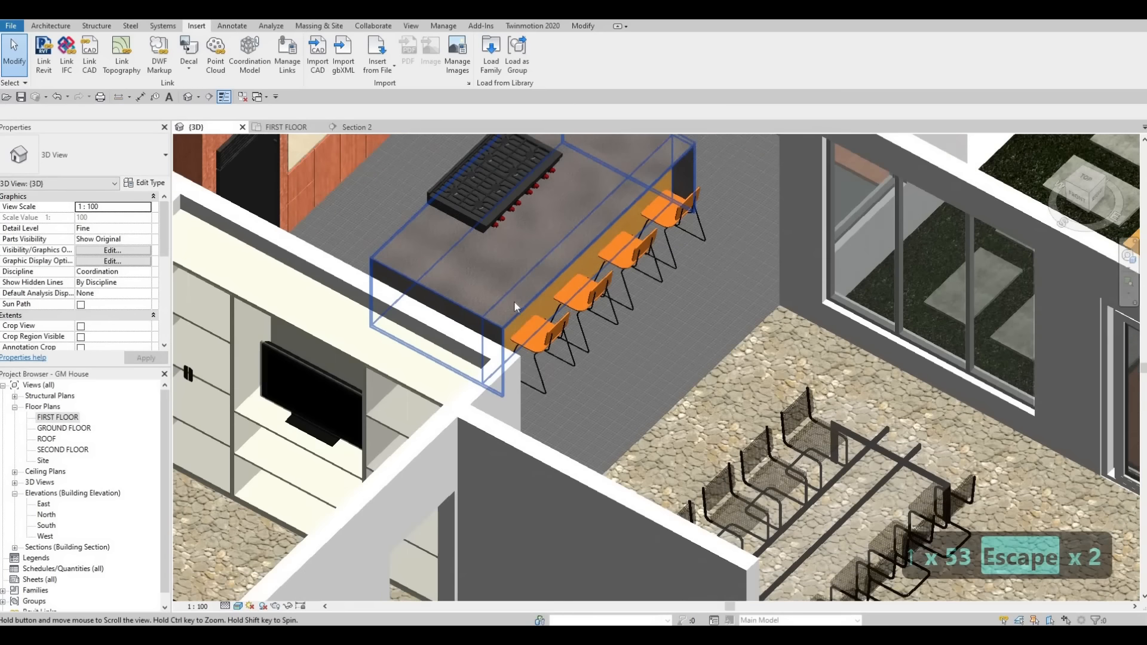
scroll(513, 277, "up", 3)
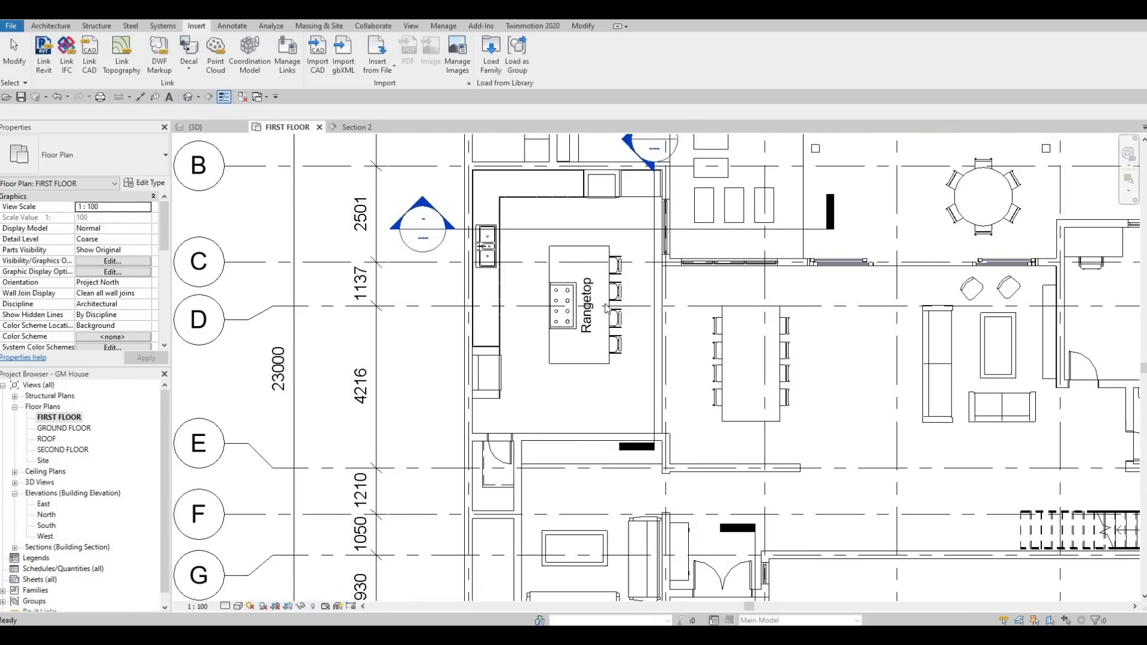
key("Escape")
key("Escape")
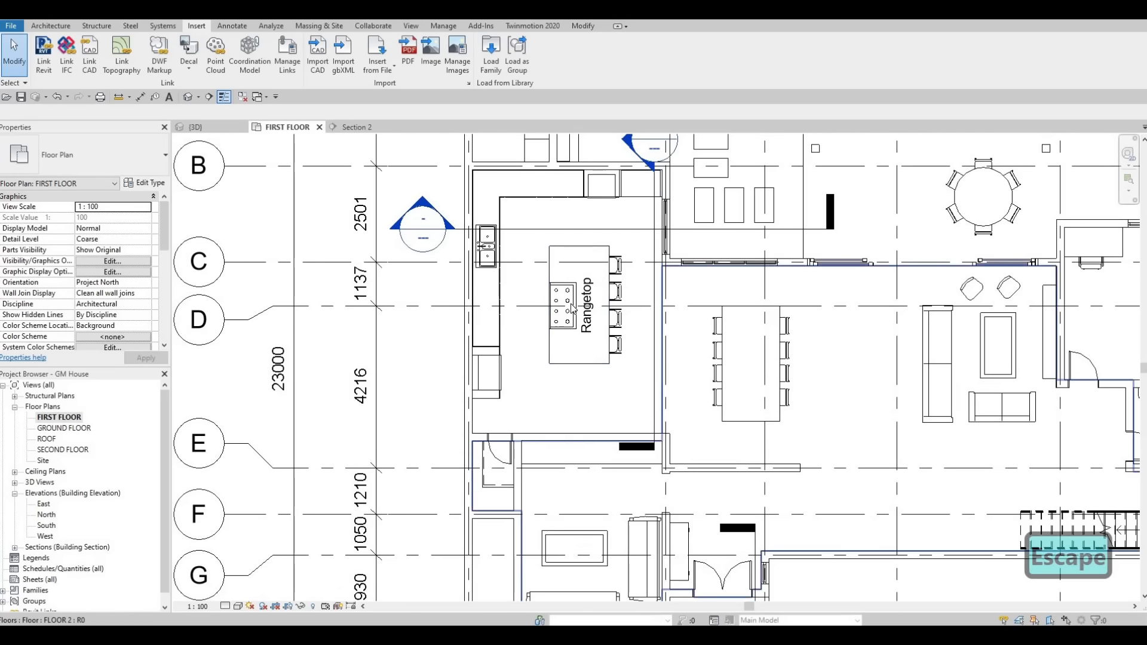
left_click(571, 304)
key("r")
key("o")
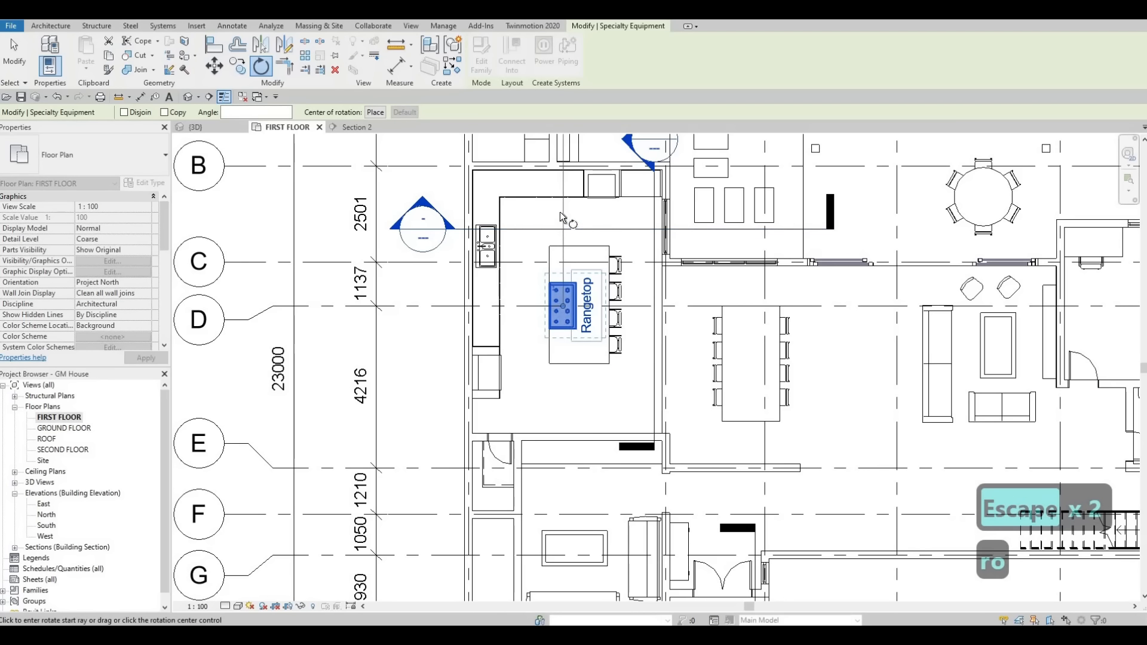
left_click(519, 235)
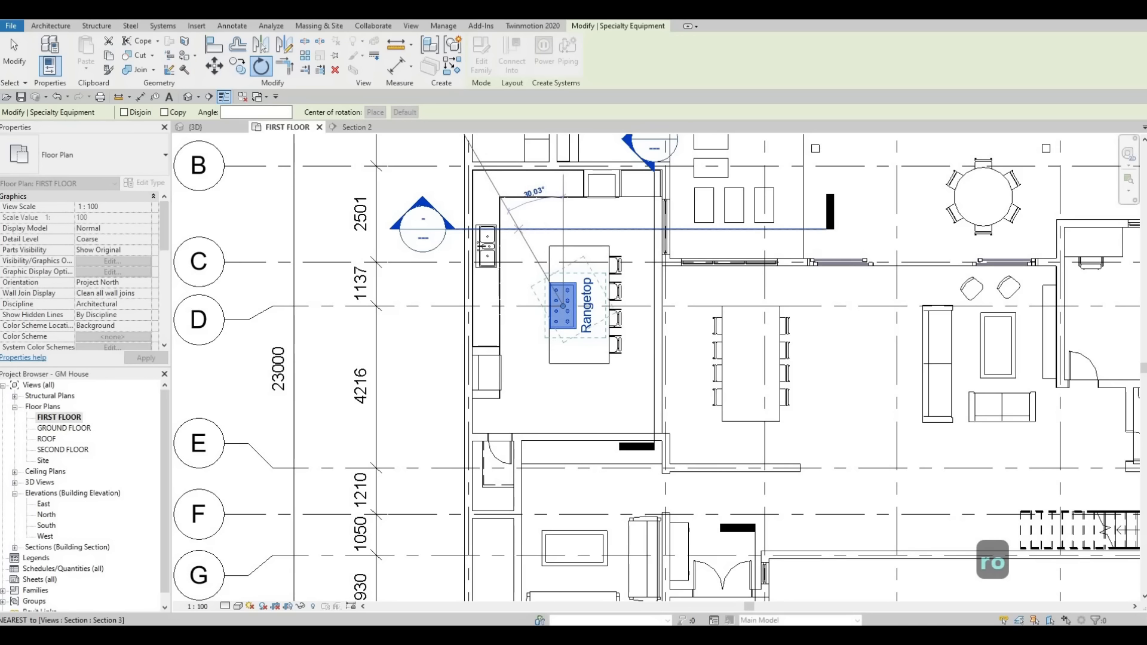
type("180")
key("Return")
key("Escape")
key("Escape")
key("Escape")
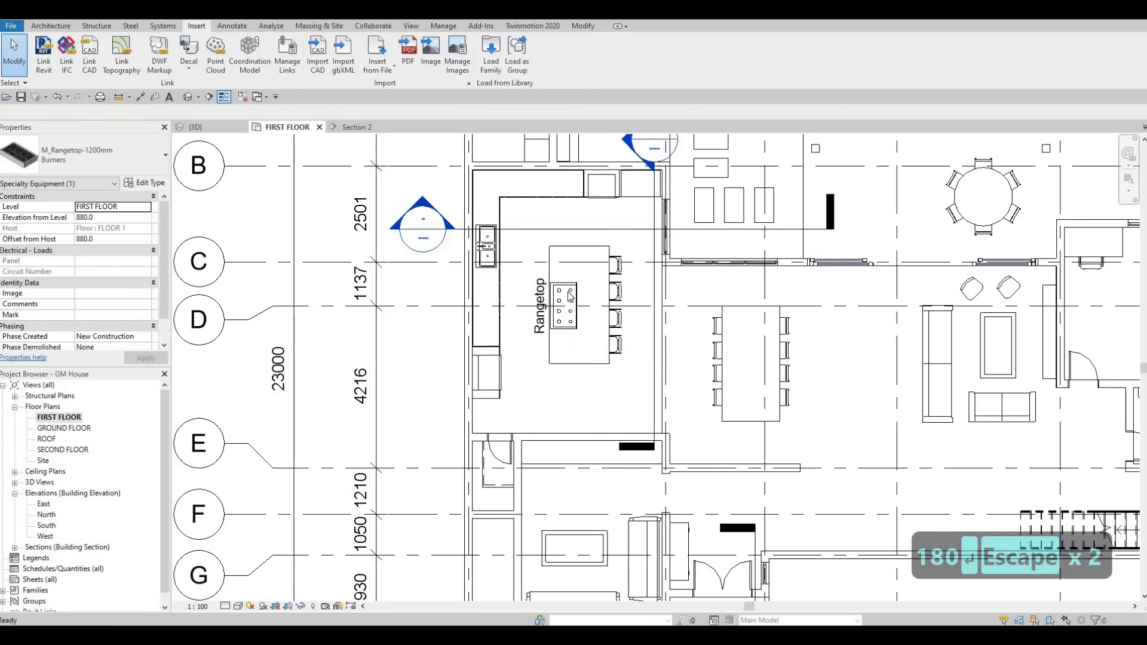
Step: Turn off Show Label in the type properties of the M_Rangetop-1200mm Burners type
scroll(518, 313, "up", 1)
left_click(559, 306)
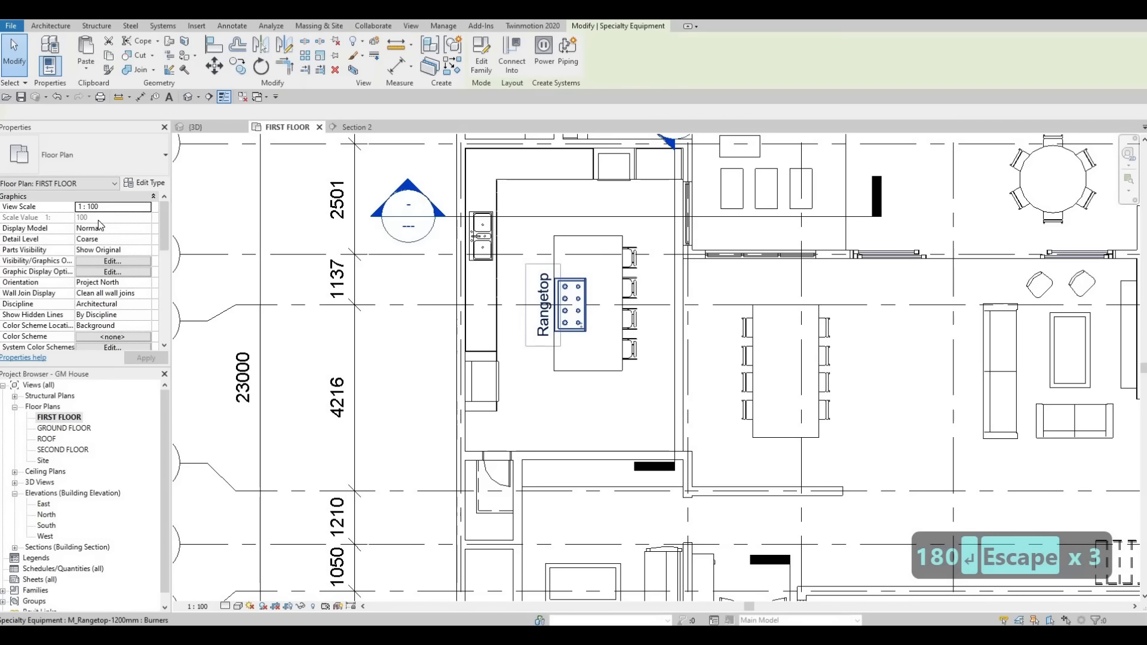
left_click(144, 183)
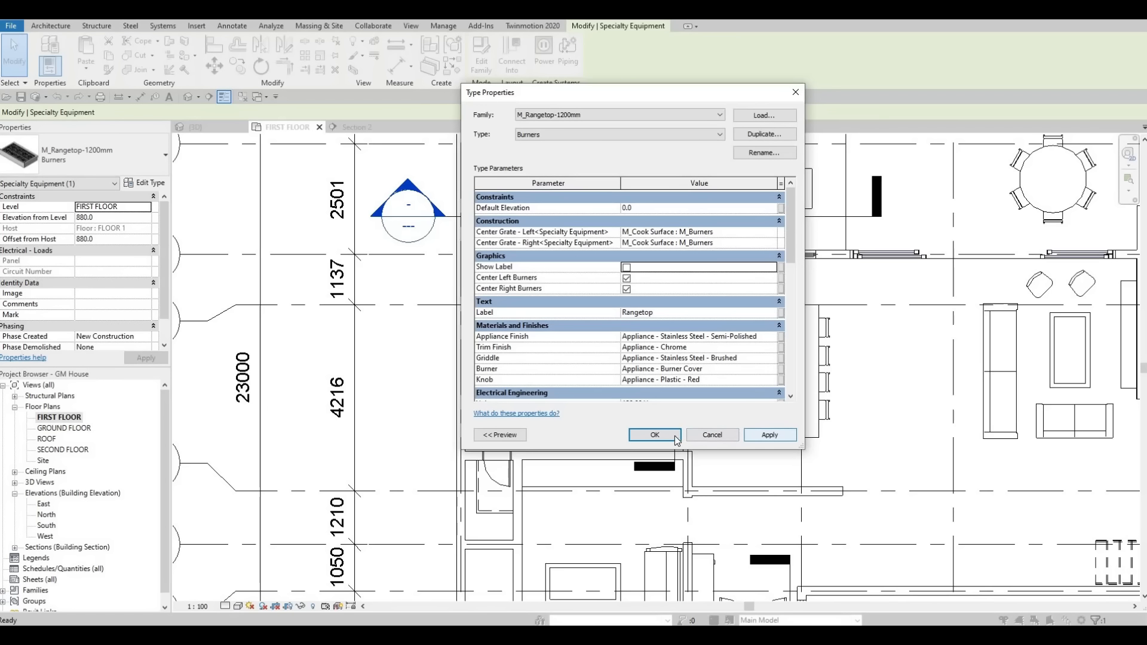
key("Return")
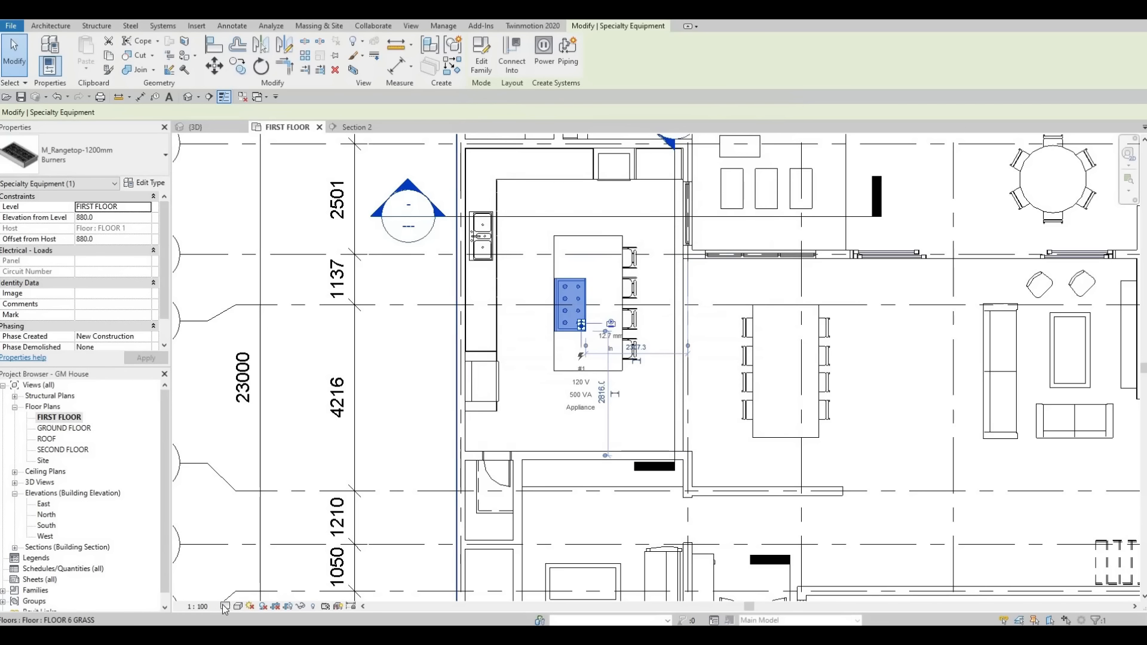
Step: Inspect the rangetop's knob side in 3D and nudge the rangetop in the first floor plan slightly past the island's sink-side edge
left_click(210, 123)
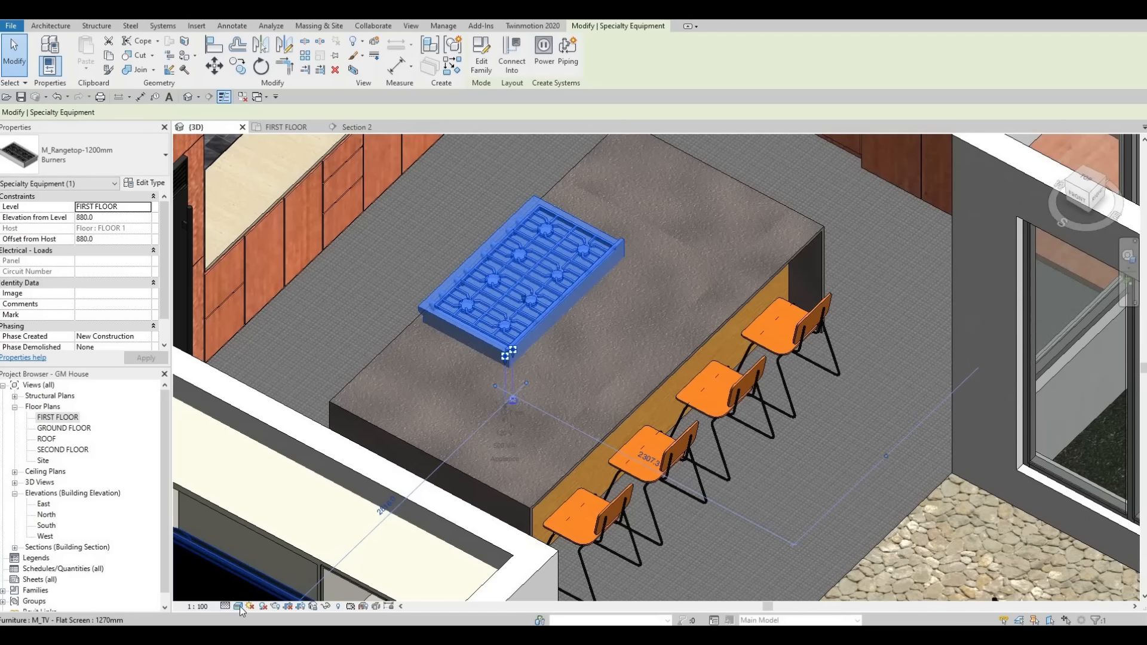
left_click(226, 605)
key("Escape")
key("Escape")
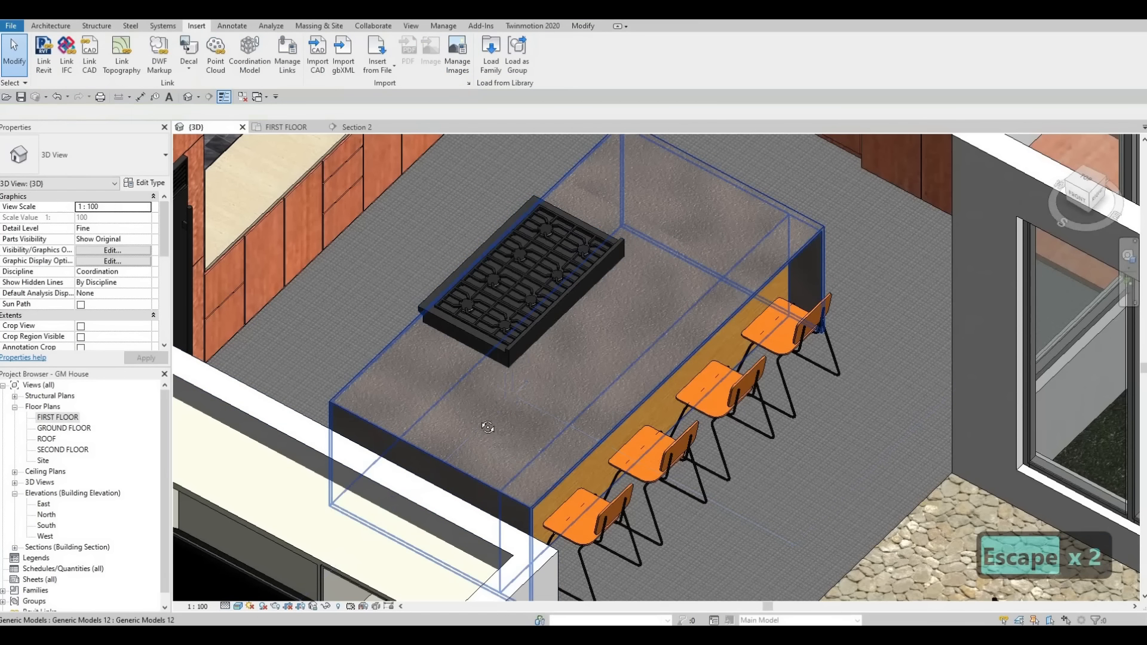
middle_click_drag(588, 427, 549, 414, "shift")
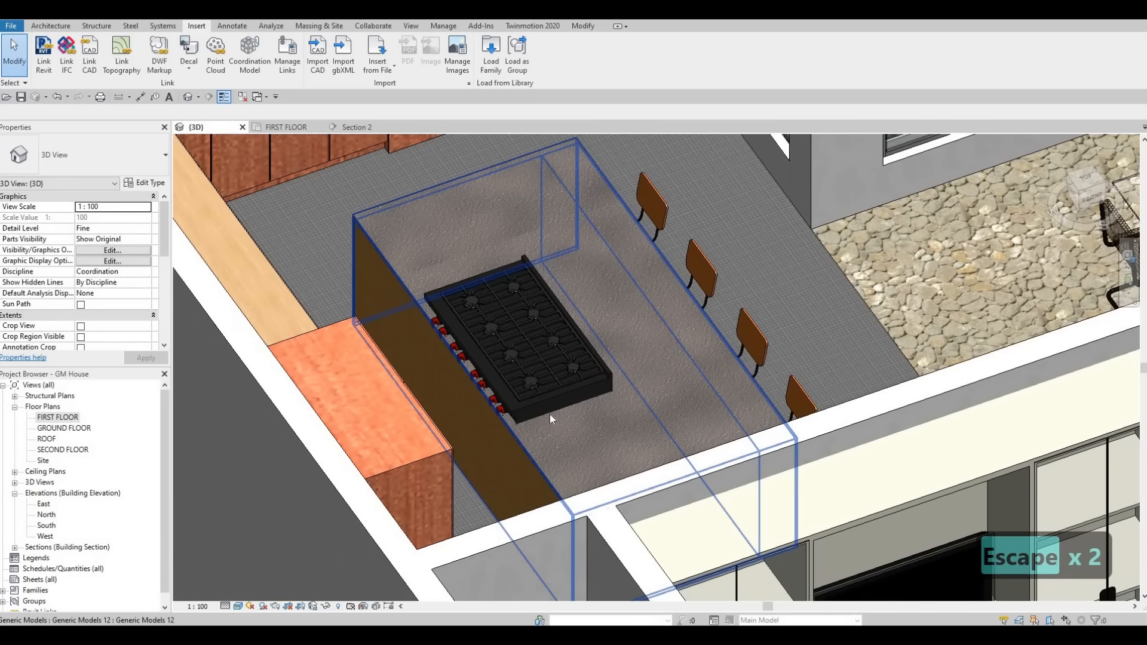
scroll(550, 414, "up", 5)
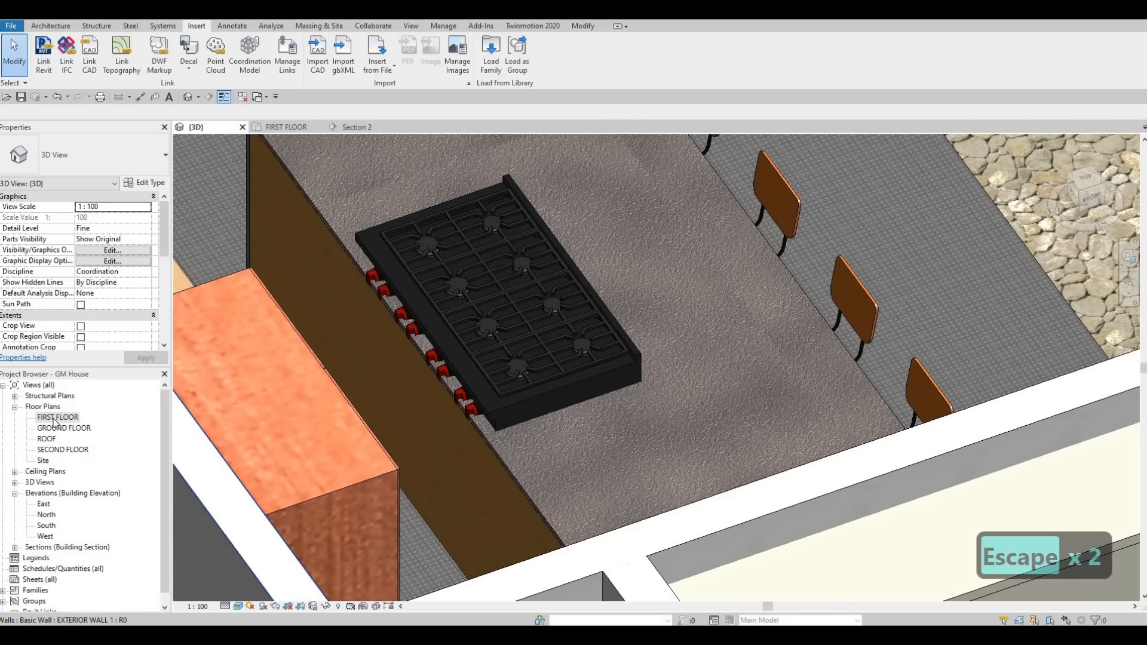
key("ctrl+Tab")
left_click(574, 311)
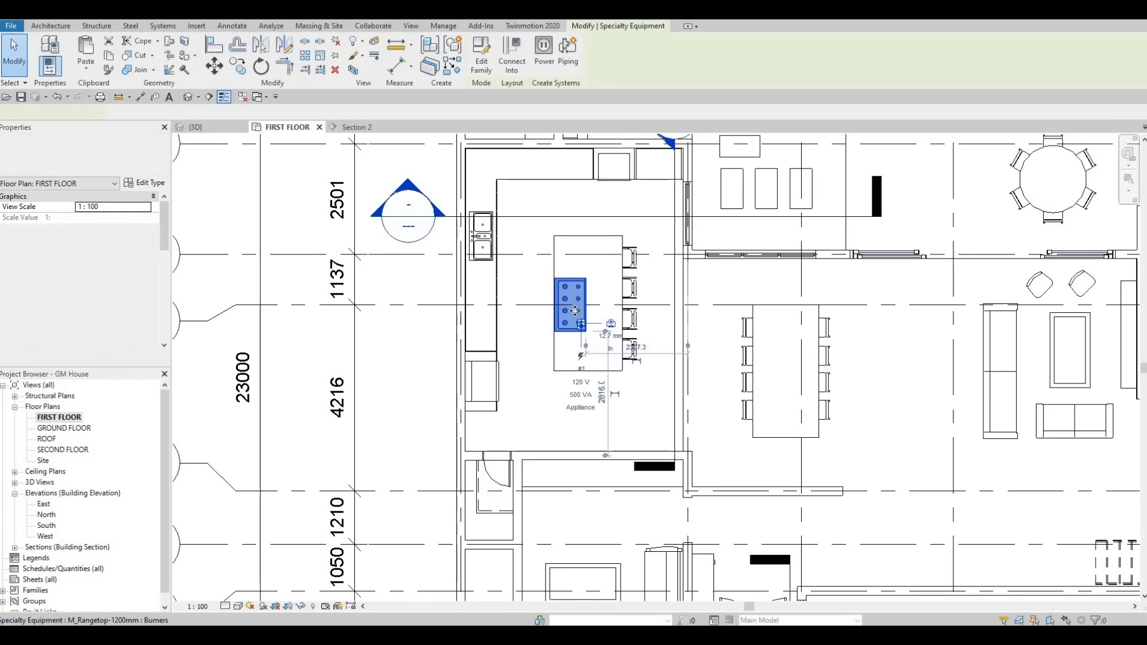
key("Left")
key("Left")
key("Left")
key("Left")
key("Left")
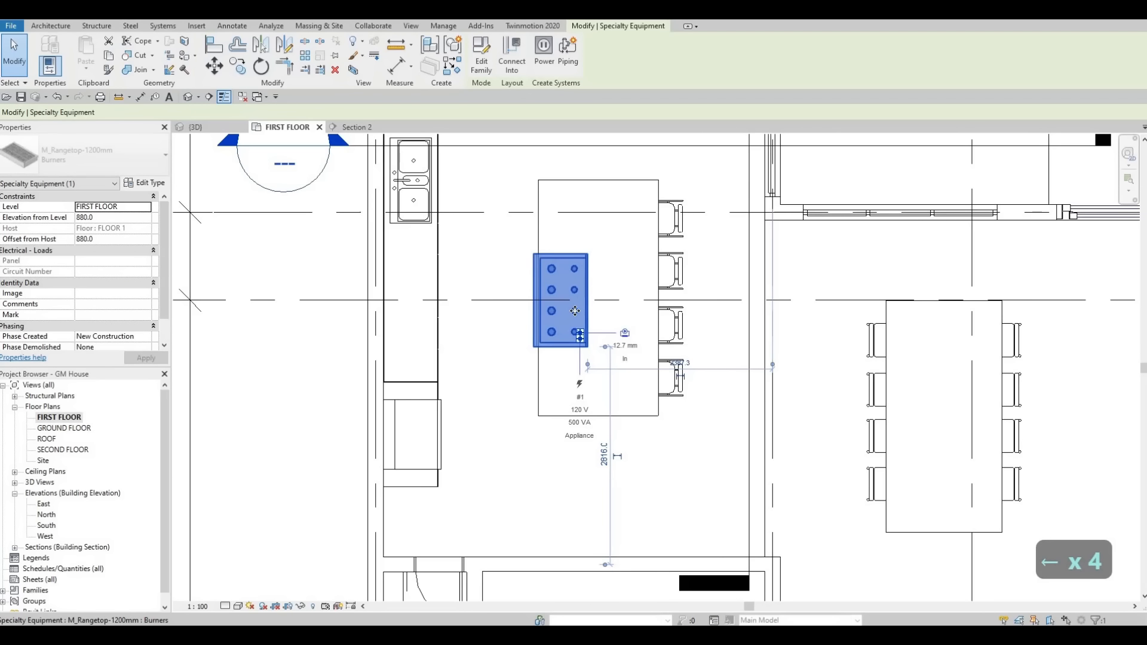
key("Escape")
key("Escape")
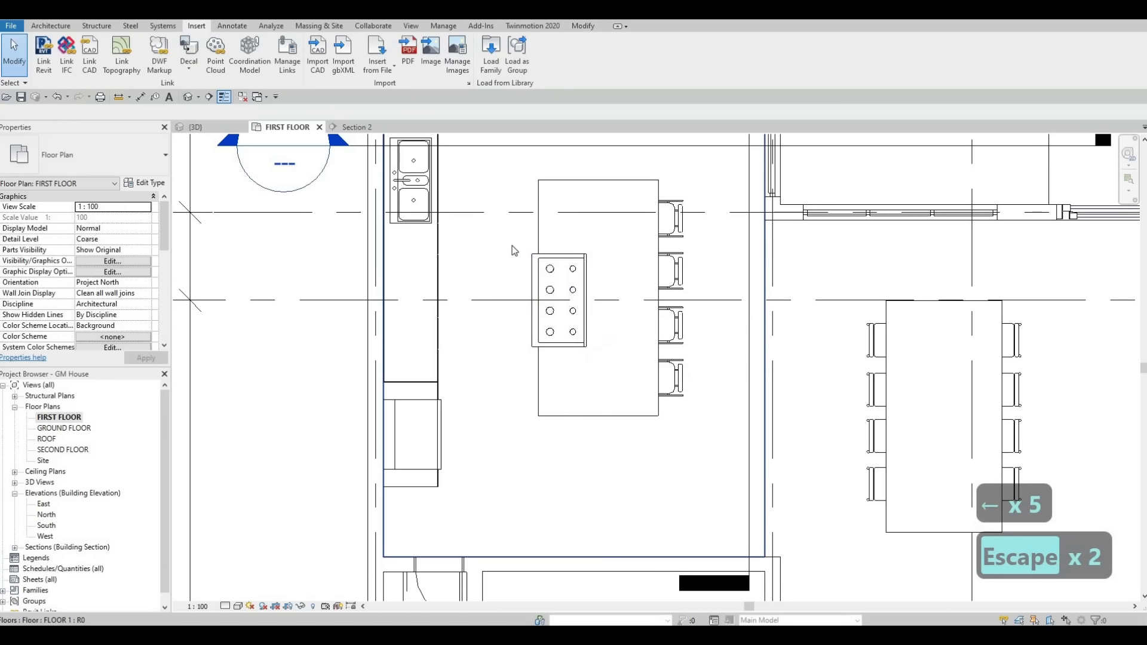
Step: Set the first floor plan's detail level to Fine and view the rangetop's overhang closely
left_click(224, 605)
left_click(239, 594)
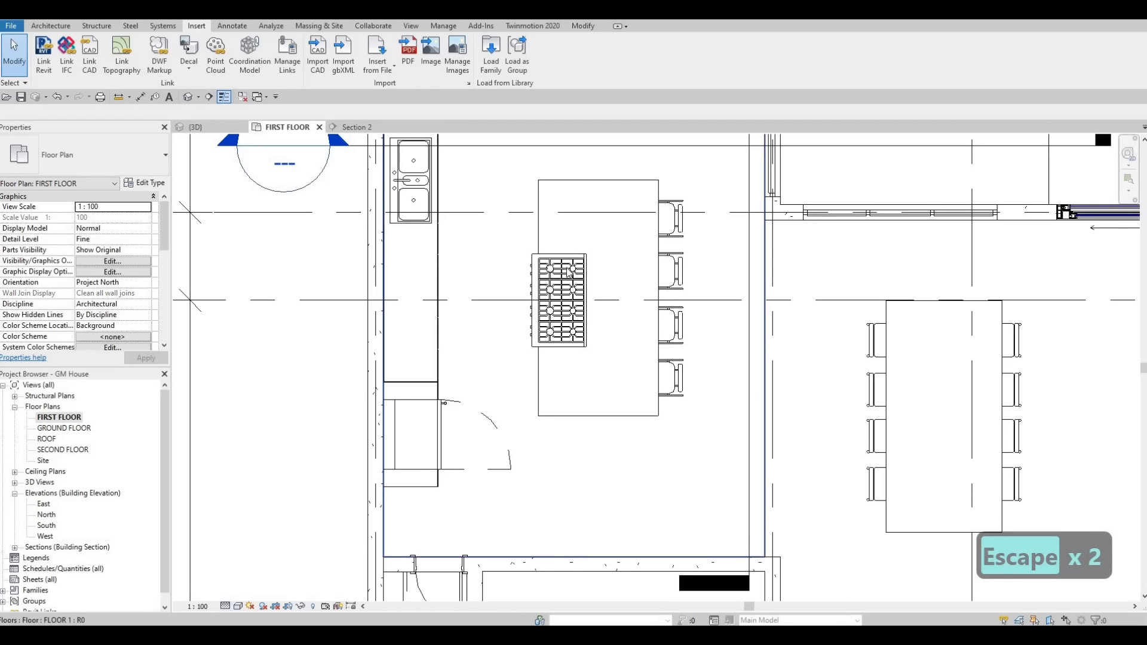
scroll(594, 325, "up", 5)
key("Escape")
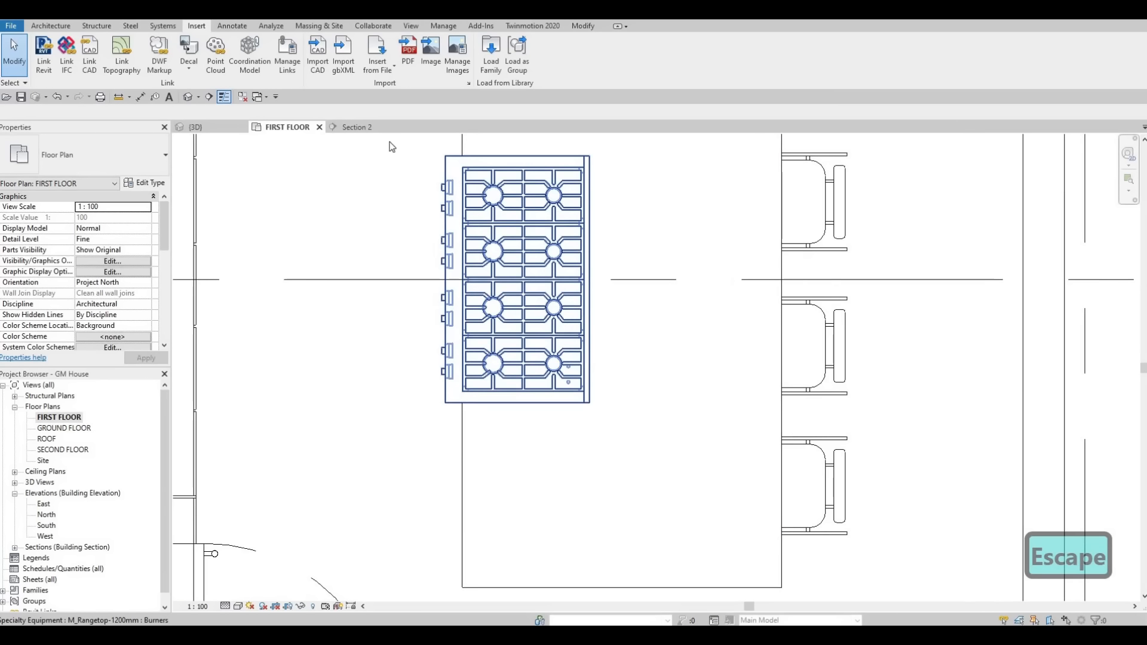
Step: Examine the rangetop's height in 3D and lower it in the Section 2 view to an elevation of 835 mm
left_click(197, 128)
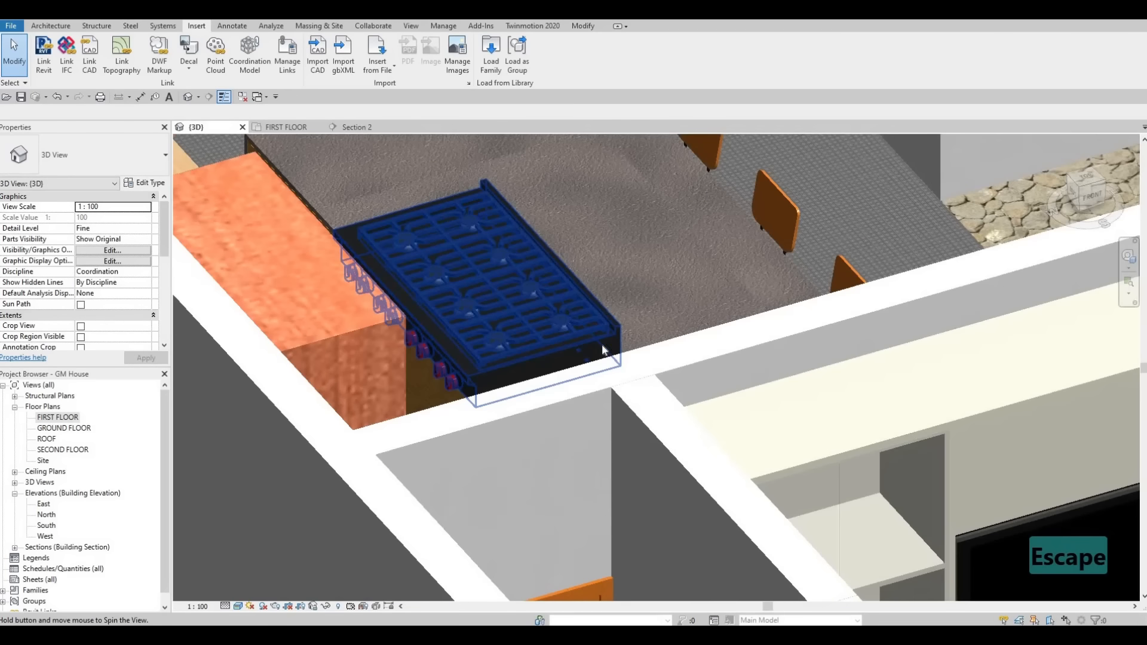
middle_click_drag(603, 349, 615, 404, "shift")
mouse_move(550, 371)
middle_mouse_down("shift")
mouse_move(460, 379)
mouse_move(402, 358)
mouse_move(544, 383)
middle_mouse_up("shift")
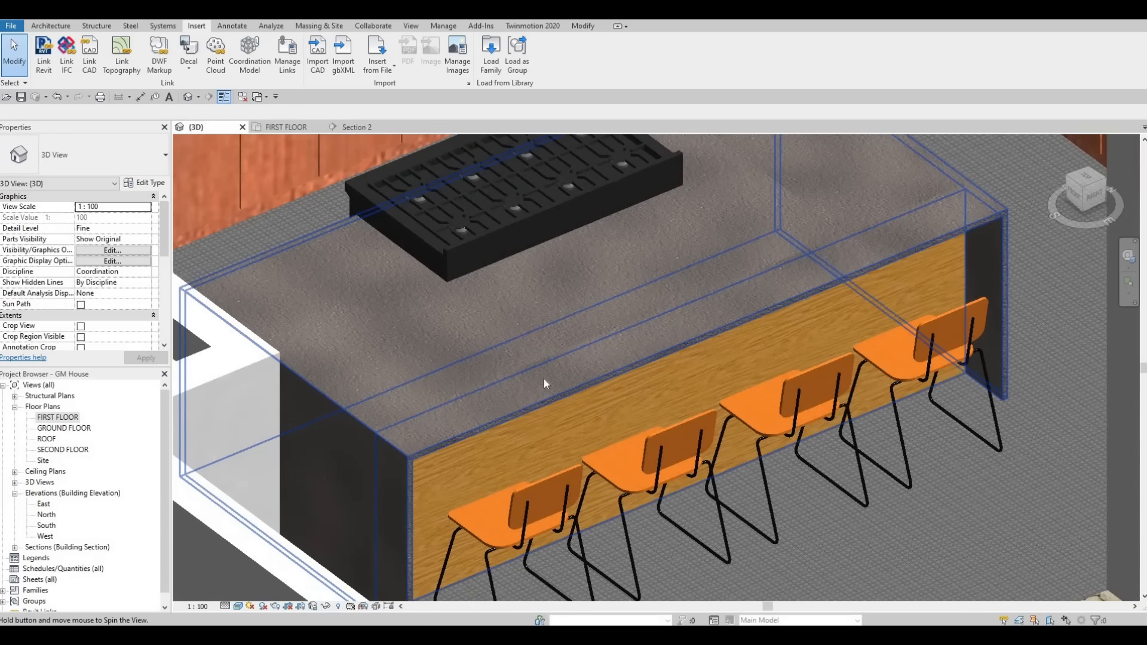
left_click(356, 126)
scroll(555, 314, "up", 4)
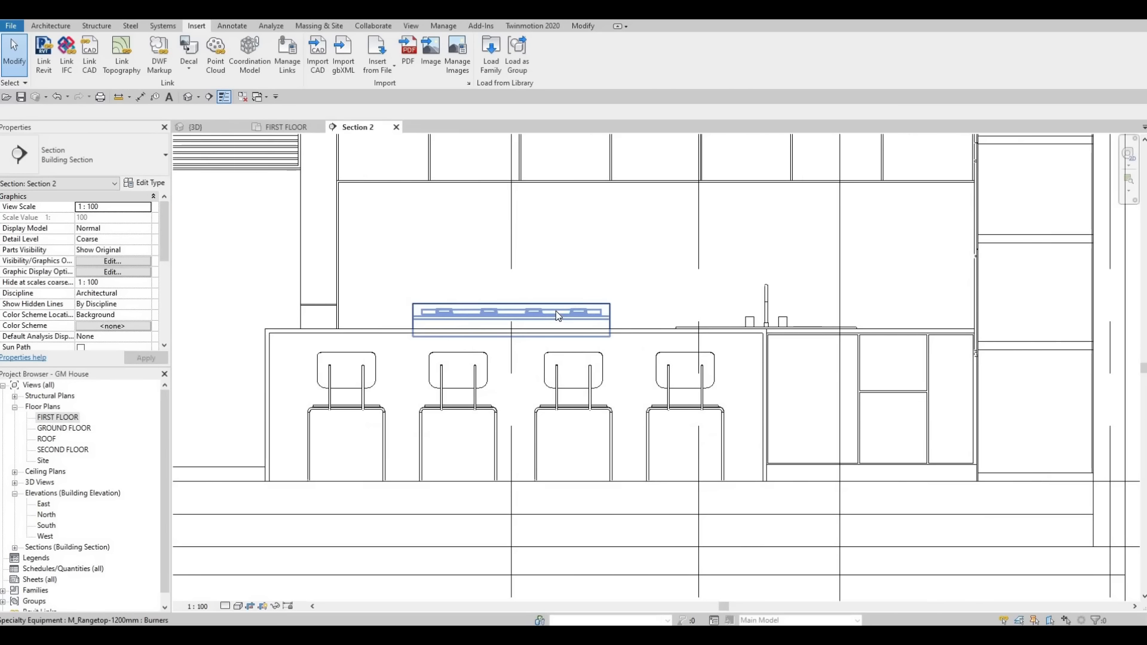
left_click(557, 314)
key("Down")
key("Down")
key("Down")
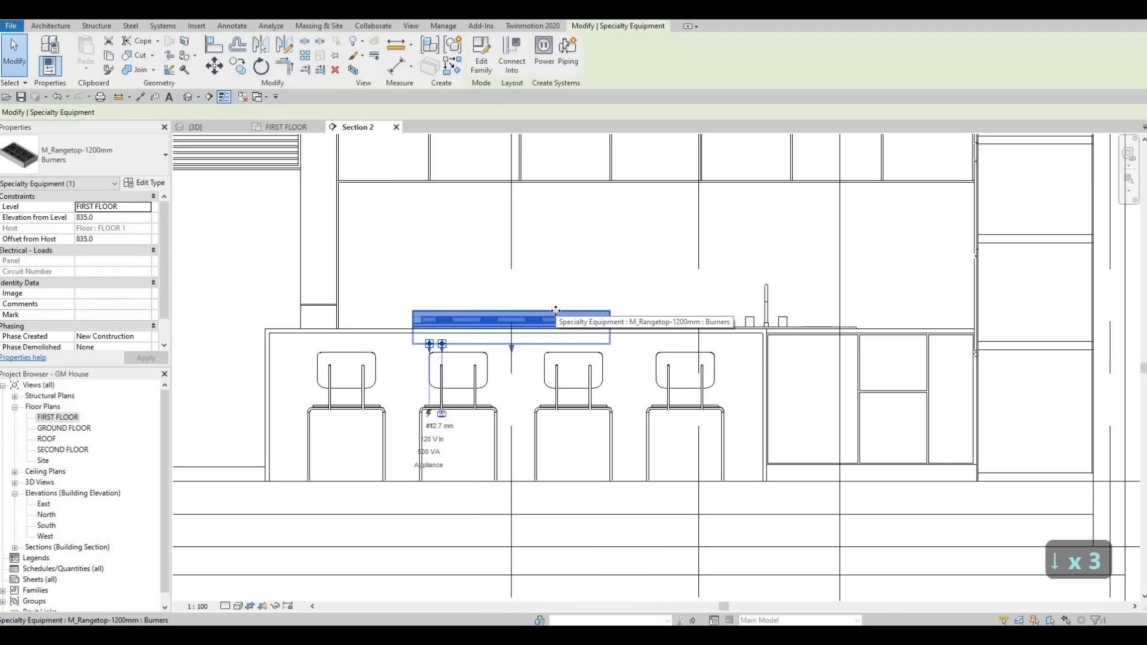
key("Escape")
Step: Align the lower edge of the rangetop's rim with the island's countertop surface in Section 2, and check the fit in 3D
scroll(633, 327, "up", 5)
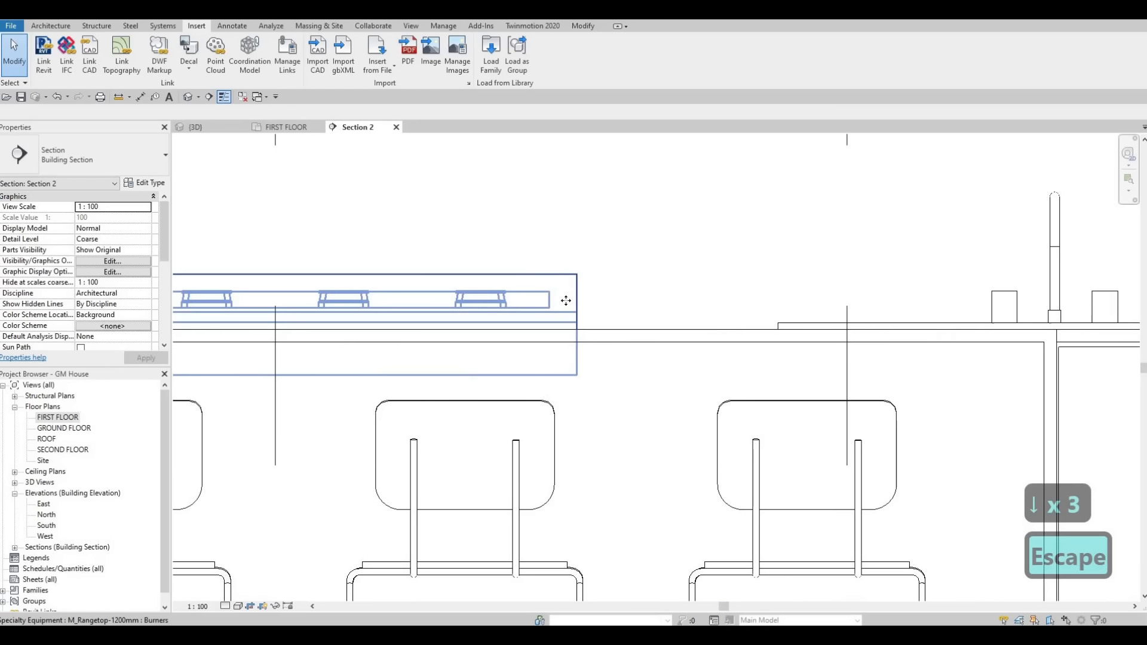
left_click(566, 301)
scroll(566, 302, "up", 3)
key("a")
key("l")
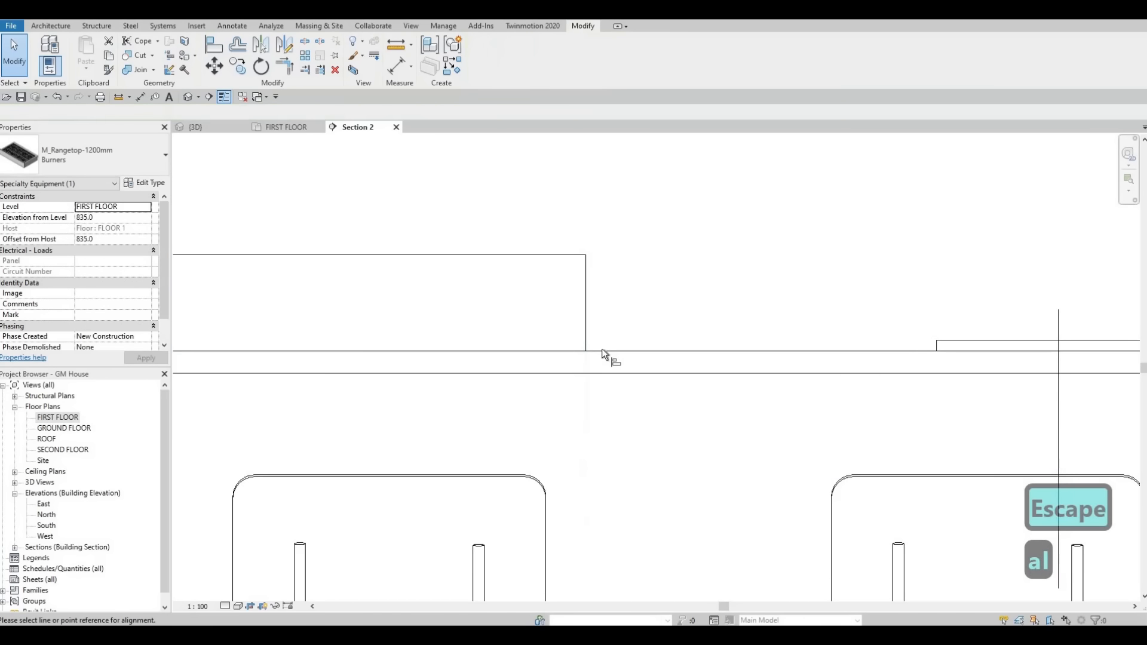
left_click(573, 335)
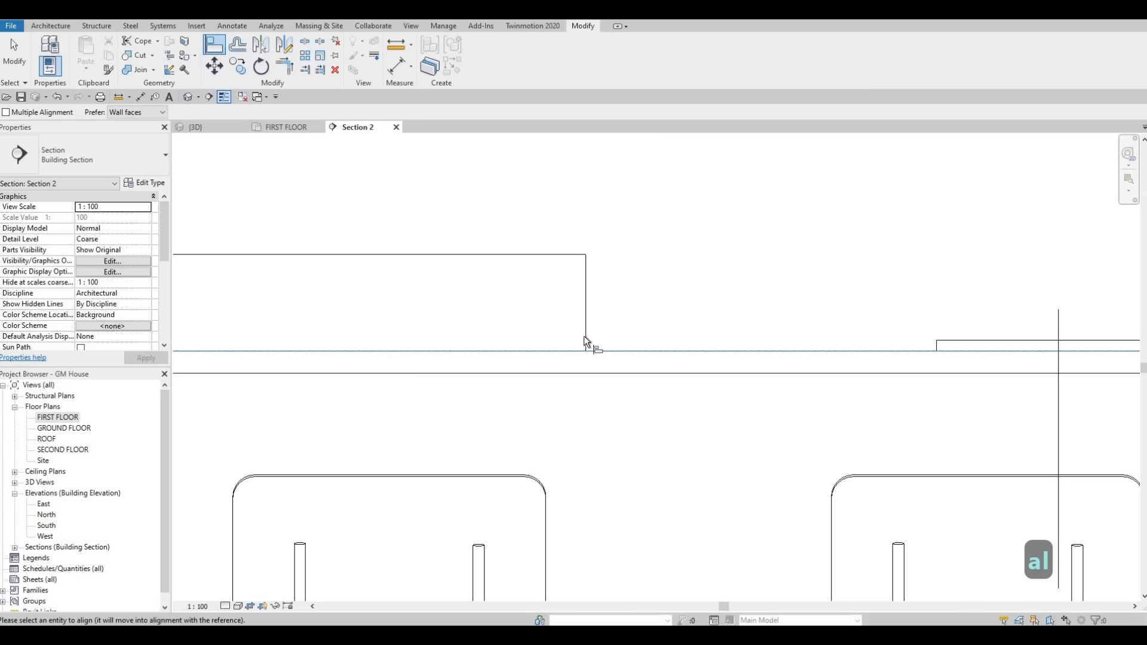
left_click(583, 336)
key("Escape")
key("Escape")
key("Escape")
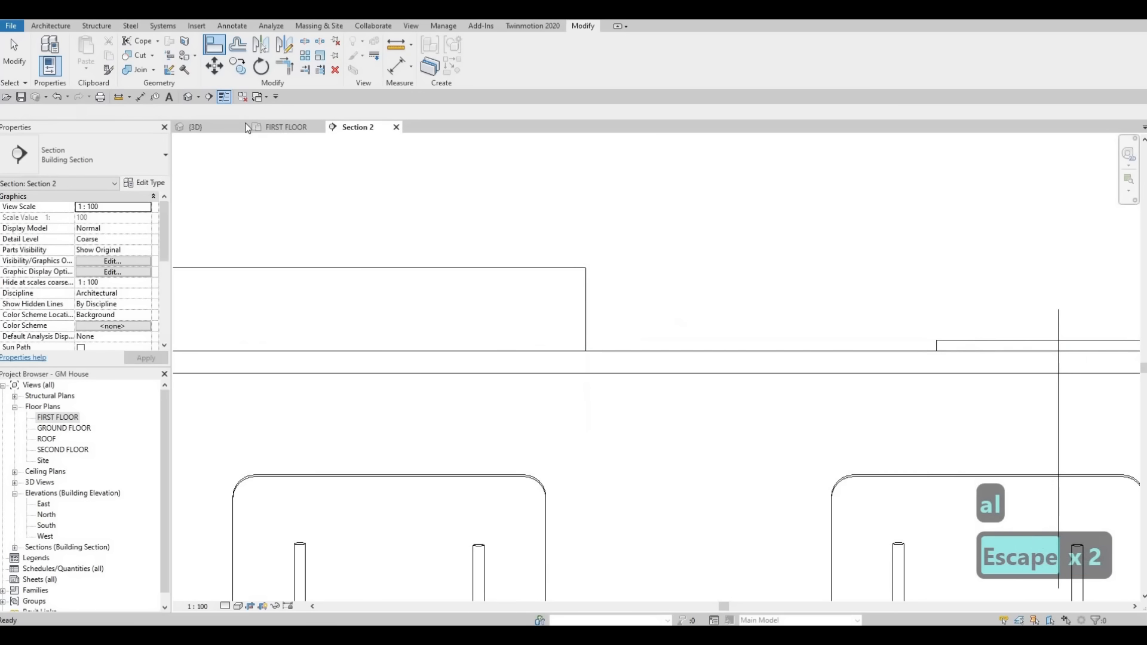
left_click(231, 128)
middle_click_drag(733, 366, 608, 386, "shift")
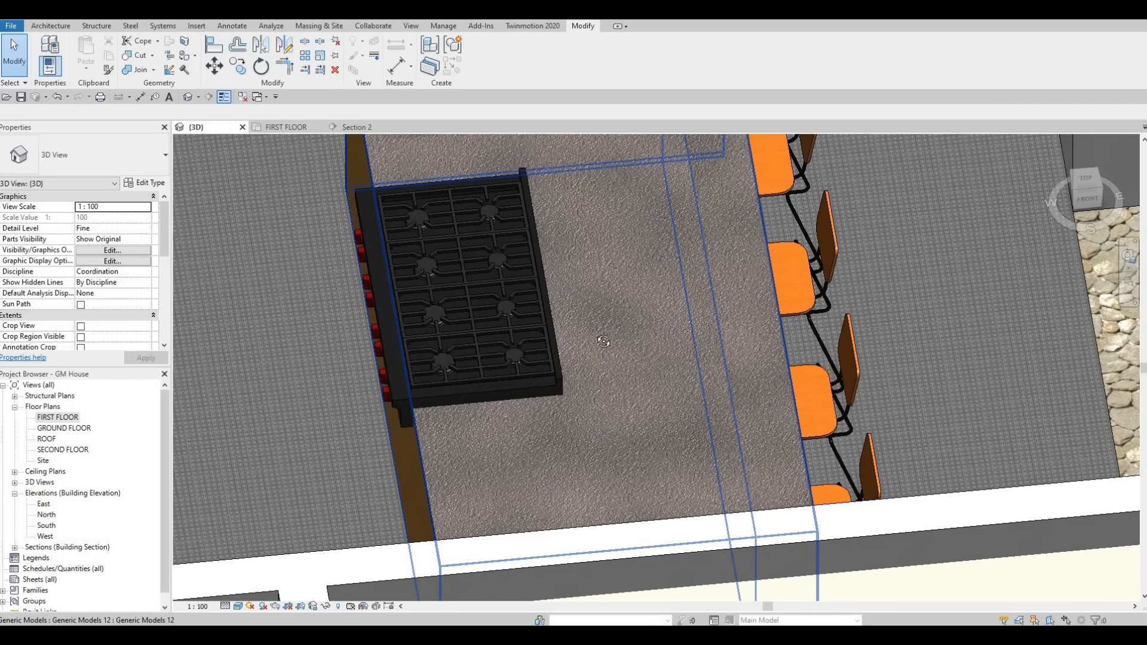
Step: Inspect the rangetop's fit in the island countertop and its placement relative to the surrounding kitchen counters in 3D
mouse_move(482, 301)
middle_mouse_down("shift")
mouse_move(440, 300)
mouse_move(516, 377)
mouse_move(561, 323)
mouse_move(607, 325)
mouse_move(593, 355)
mouse_move(563, 363)
mouse_move(583, 358)
mouse_move(543, 347)
mouse_move(669, 418)
mouse_move(818, 466)
mouse_move(794, 474)
mouse_move(772, 399)
mouse_move(583, 352)
mouse_move(579, 363)
mouse_move(662, 374)
mouse_move(468, 287)
mouse_move(486, 302)
middle_mouse_up("shift")
left_click(486, 317)
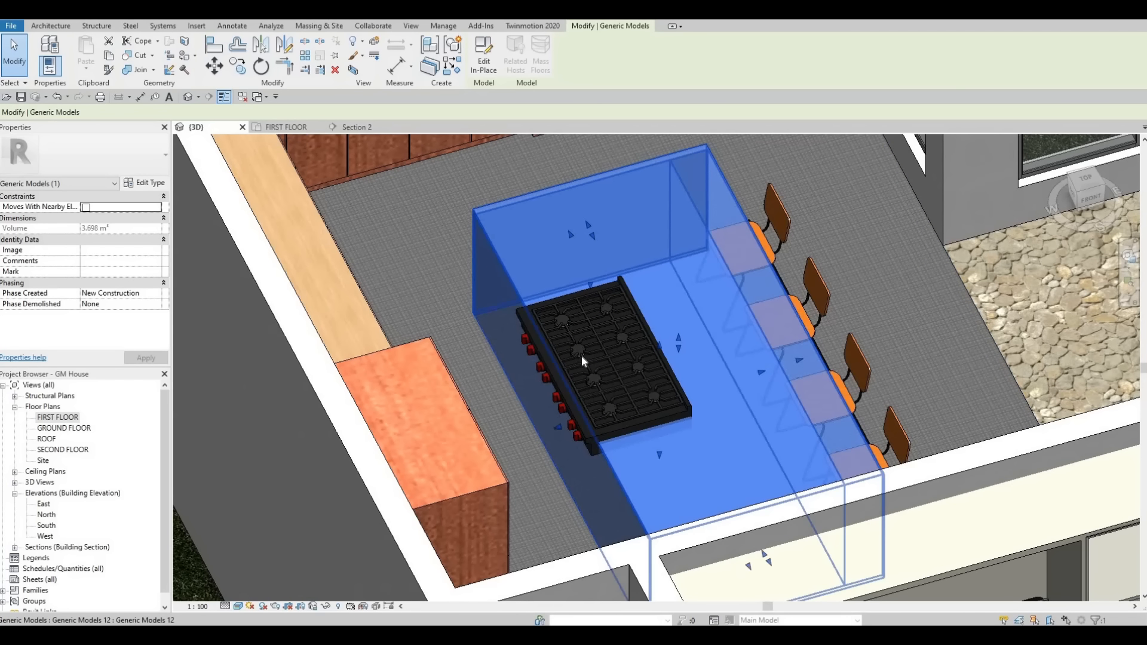
middle_click_drag(596, 338, 513, 279, "shift")
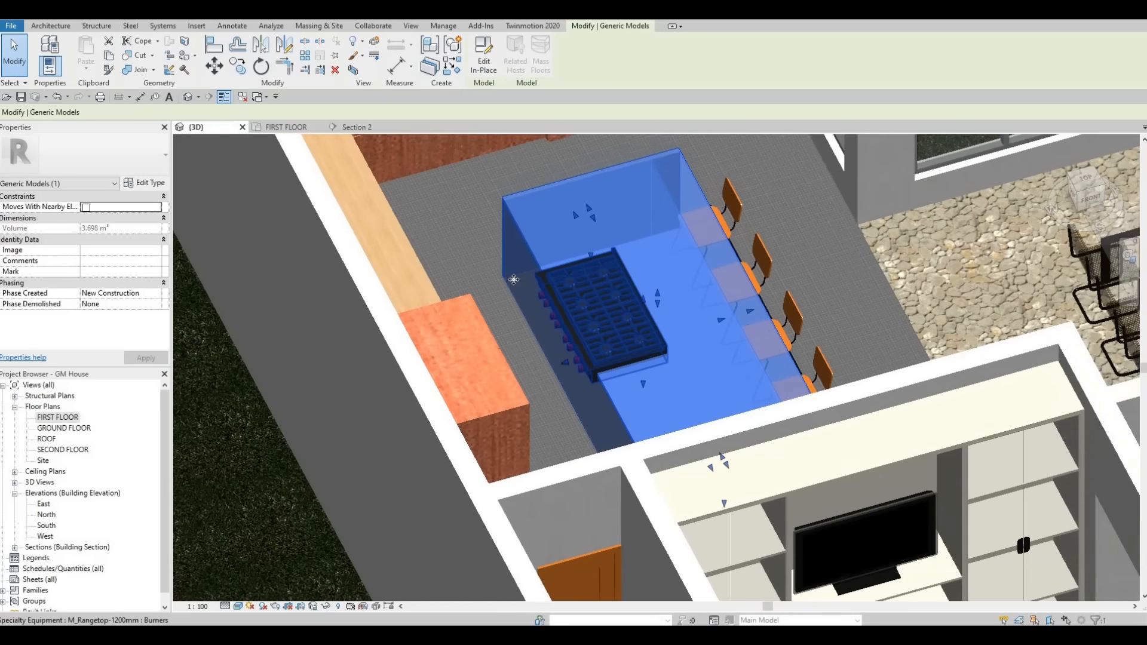
scroll(564, 280, "down", 4)
key("Escape")
key("Escape")
key("Escape")
scroll(509, 247, "up", 4)
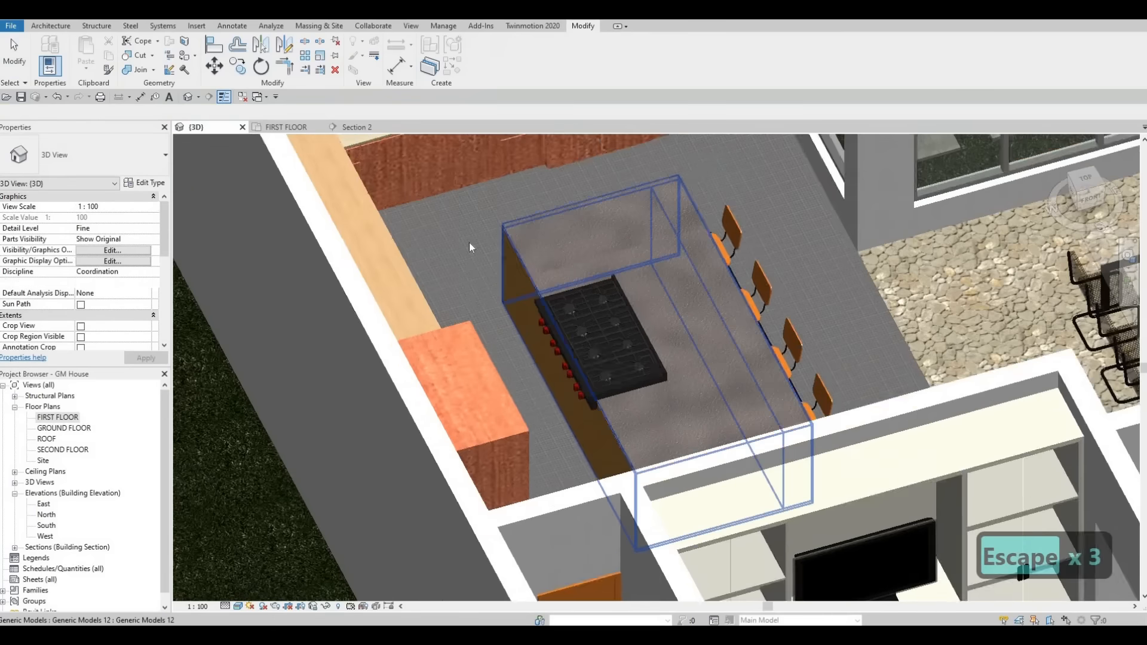
scroll(468, 242, "up", 6)
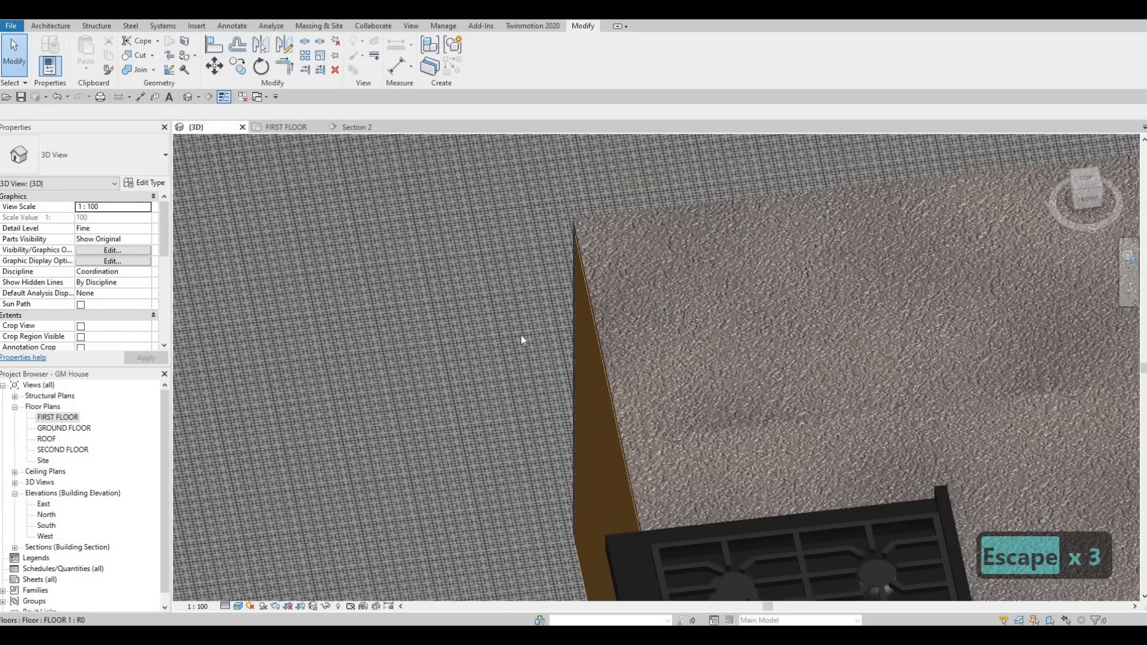
scroll(561, 251, "down", 5)
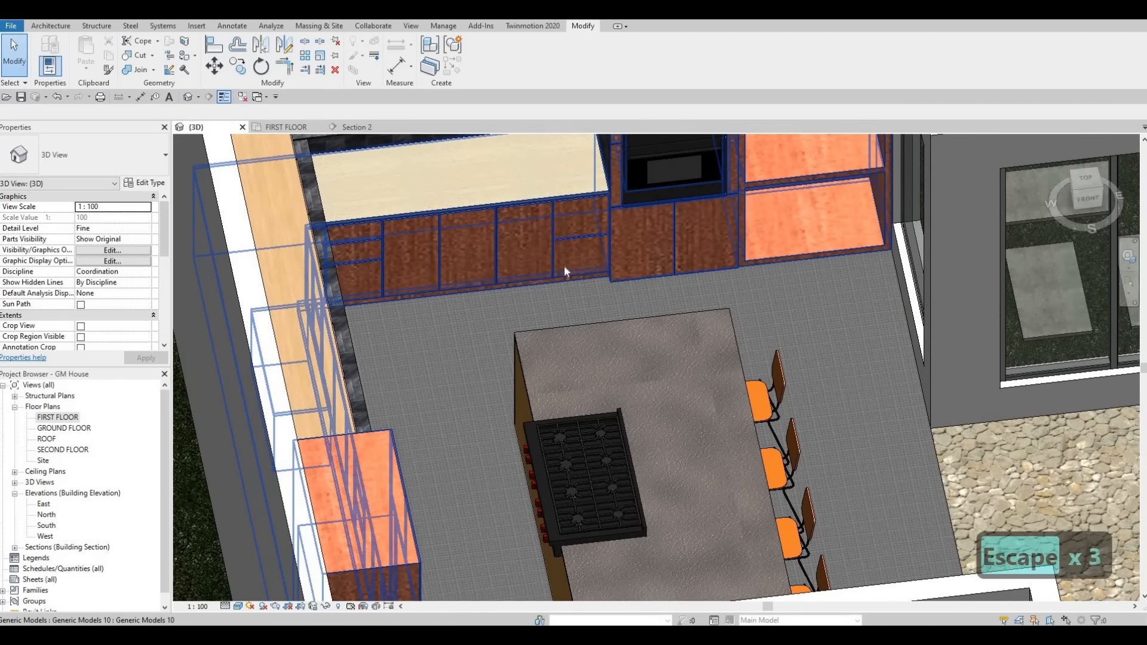
scroll(546, 261, "down", 3)
scroll(526, 385, "up", 1)
middle_click_drag(532, 371, 500, 300)
scroll(499, 300, "up", 1)
key("Escape")
scroll(398, 333, "down", 1)
middle_click_drag(398, 334, 363, 270)
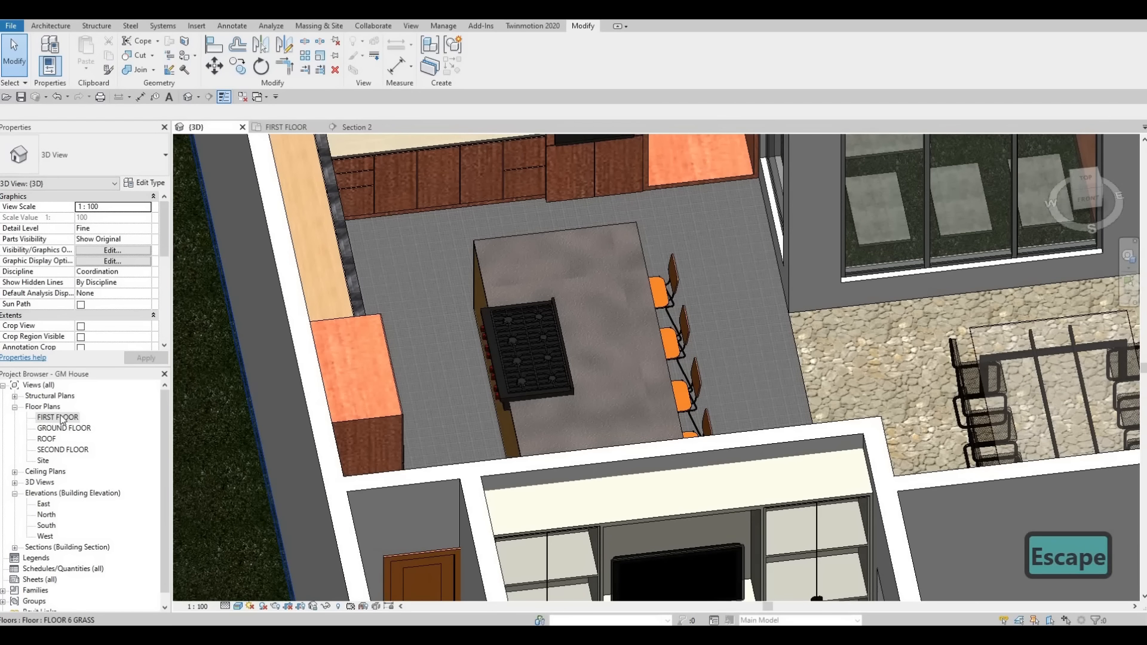
Step: Open the first floor plan and load the M_Hood-Island family from the High-End folder
left_click(285, 127)
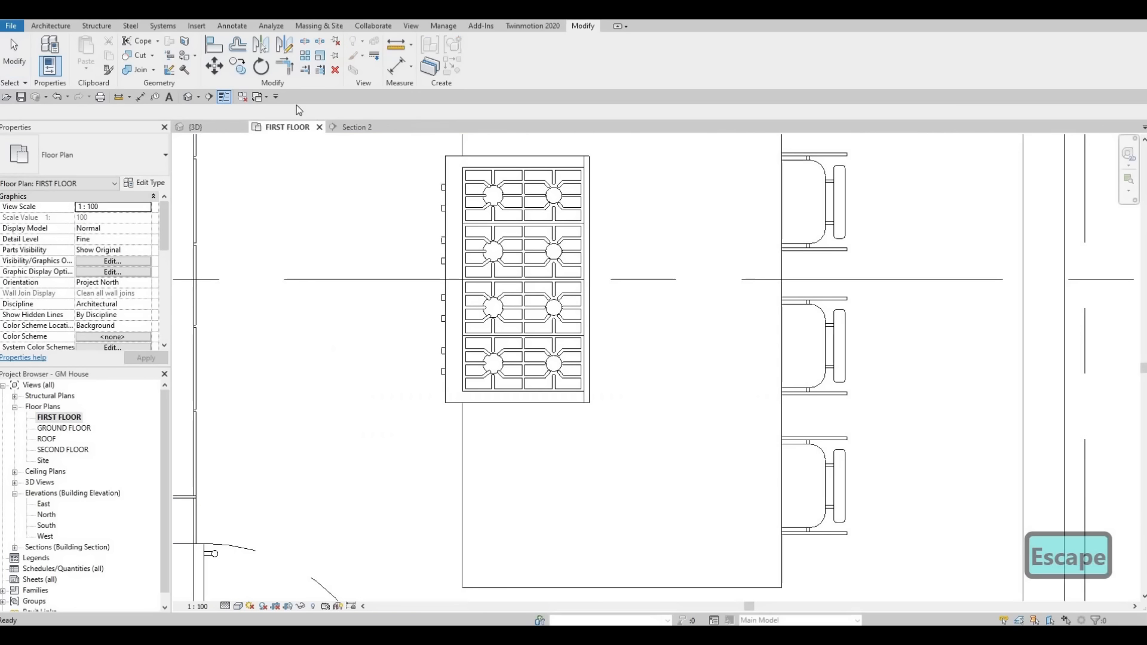
scroll(436, 323, "down", 1)
scroll(435, 319, "down", 3)
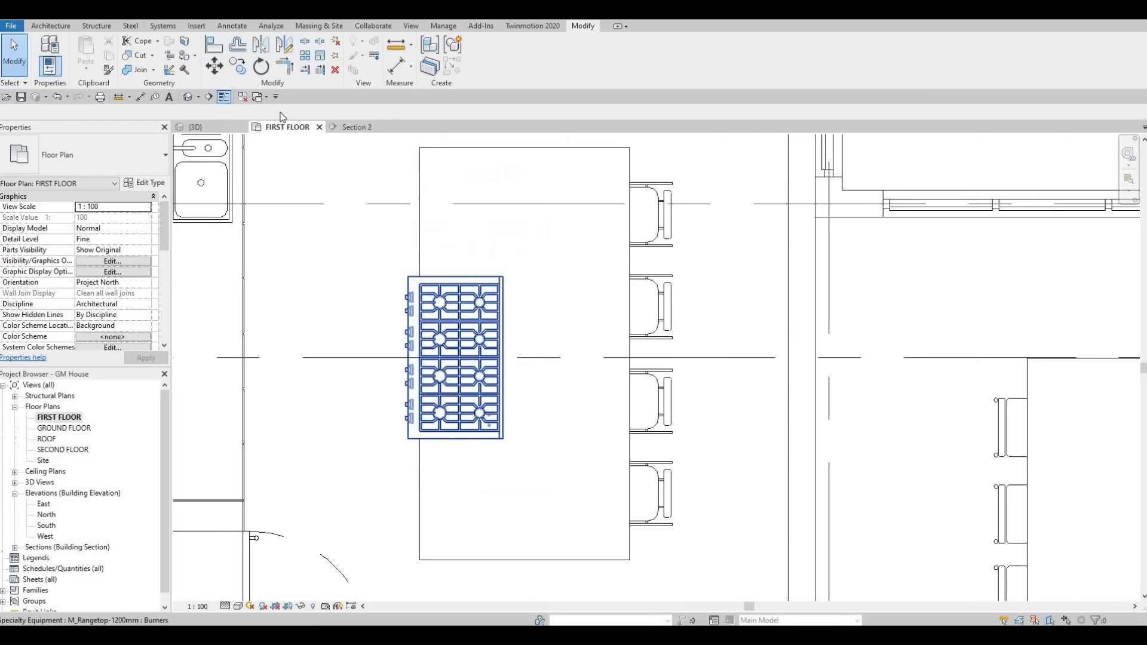
key("Escape")
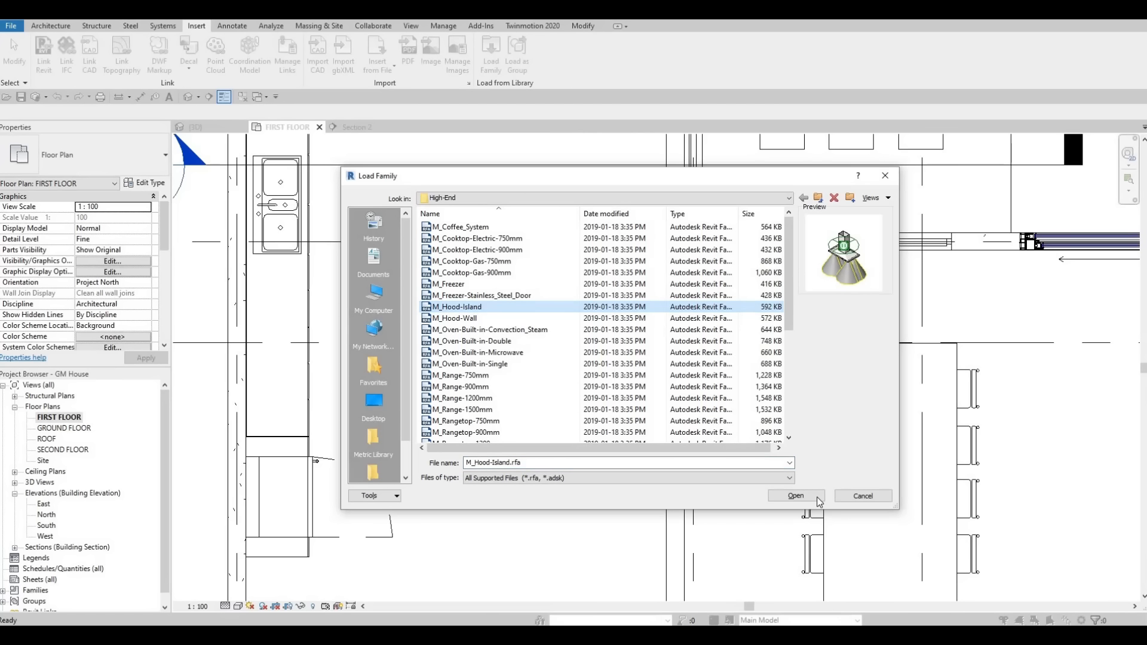
key("Return")
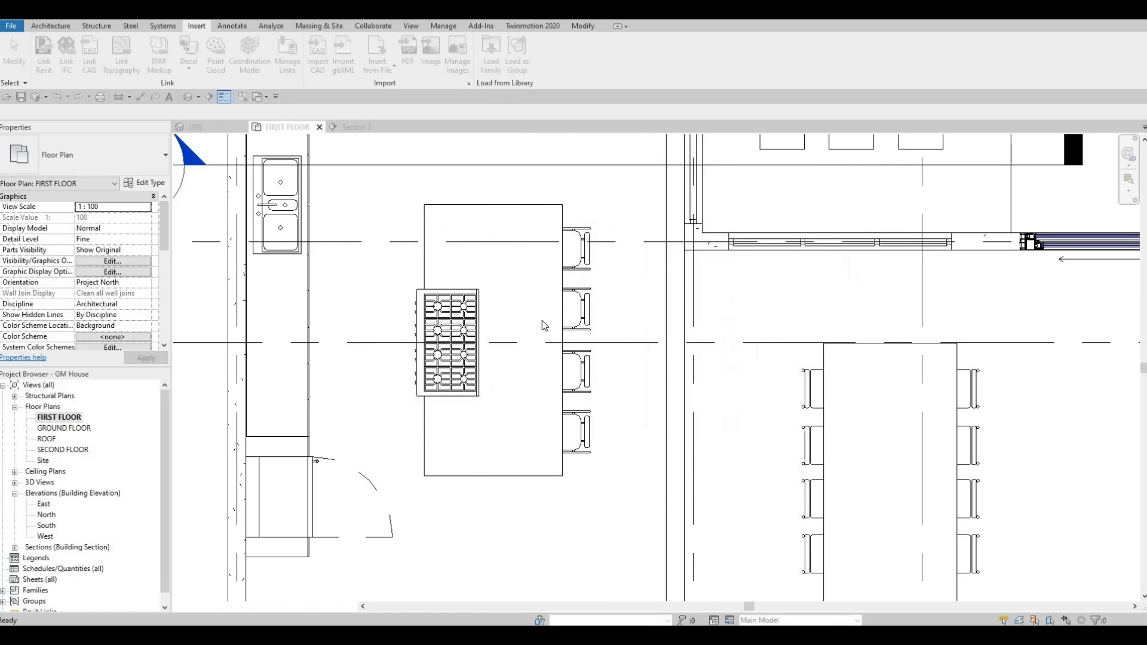
Step: Place the 1100mm M_Hood-Island component over the rangetop in the first floor plan, rotated to run along the rangetop's length
key("c")
key("m")
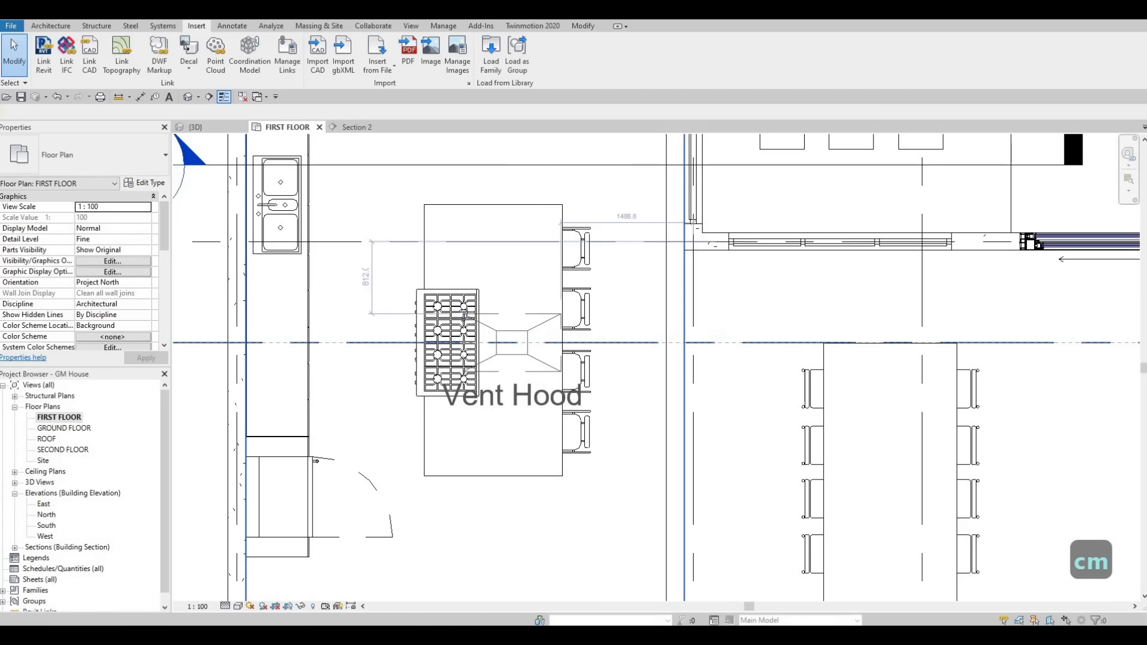
key("space")
key("space")
key("space")
key("space")
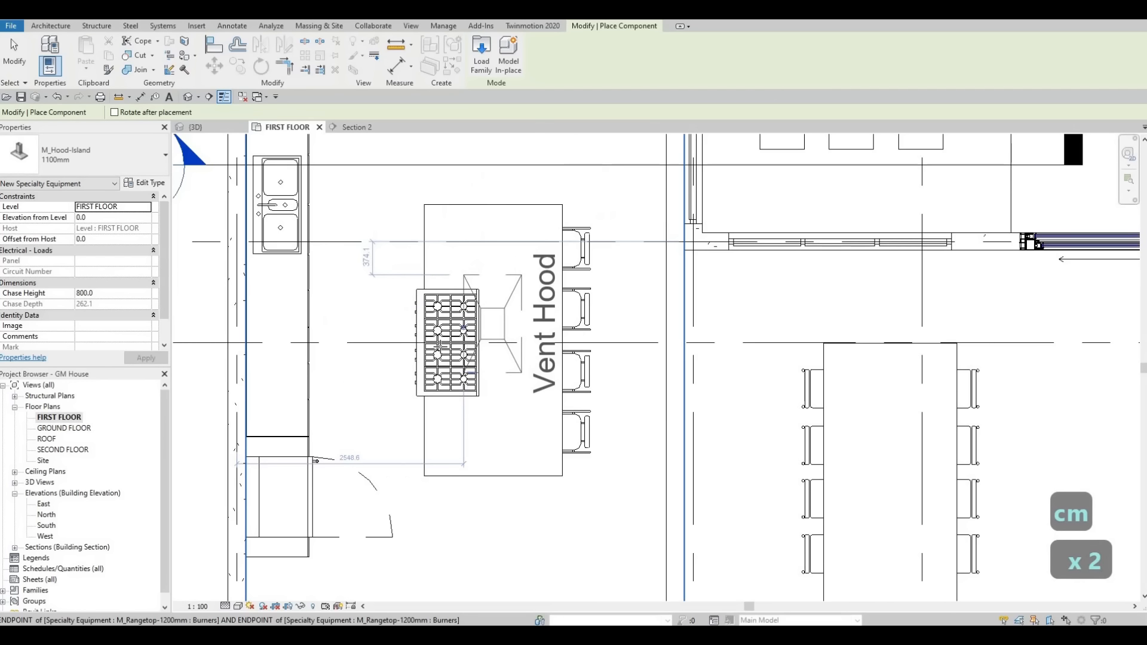
key("space")
key("space")
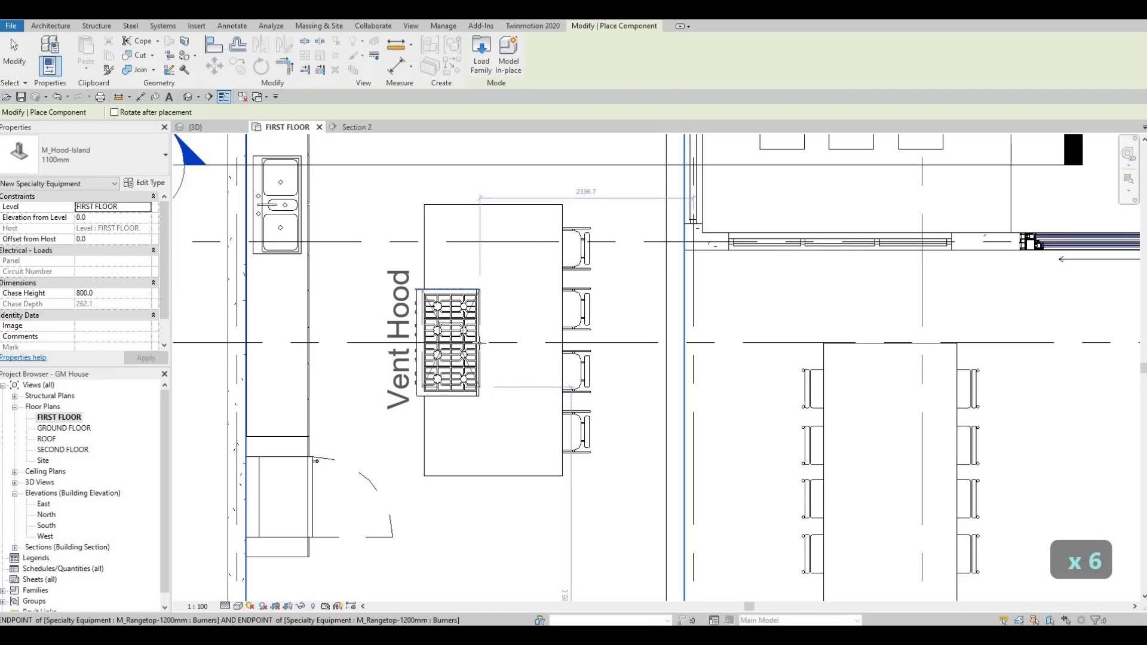
scroll(477, 344, "up", 2)
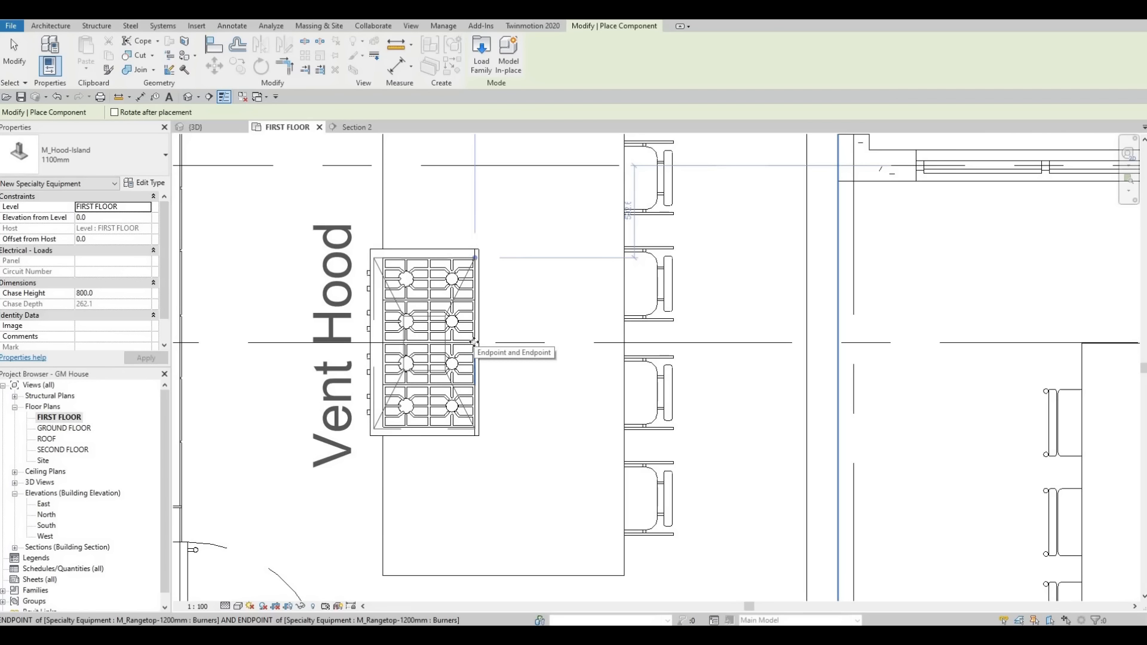
left_click(474, 342)
key("Escape")
key("Escape")
key("Escape")
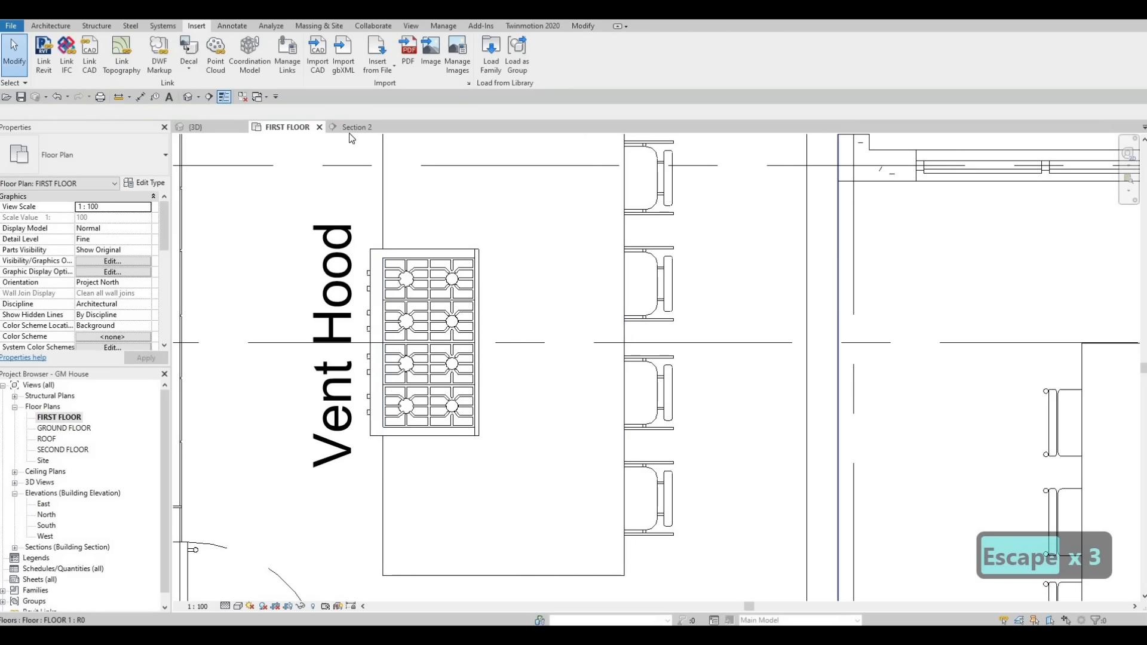
Step: In Section 2, select only the island hood and raise it until its canopy sits a short distance above the rangetop
left_click(354, 128)
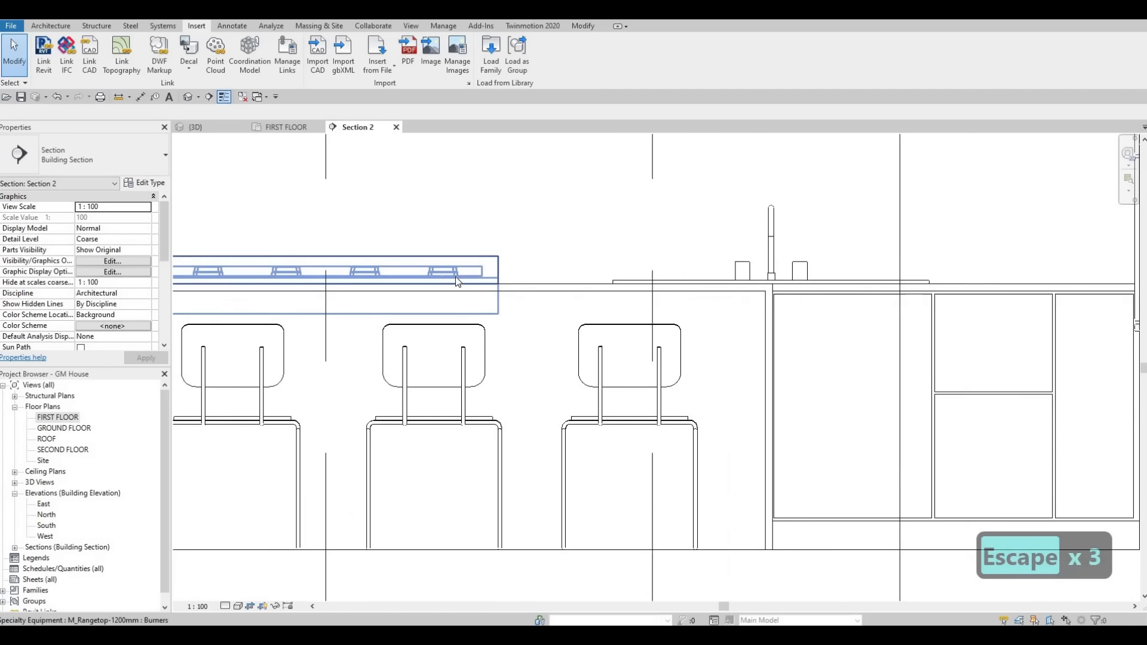
scroll(458, 280, "down", 5)
key("Escape")
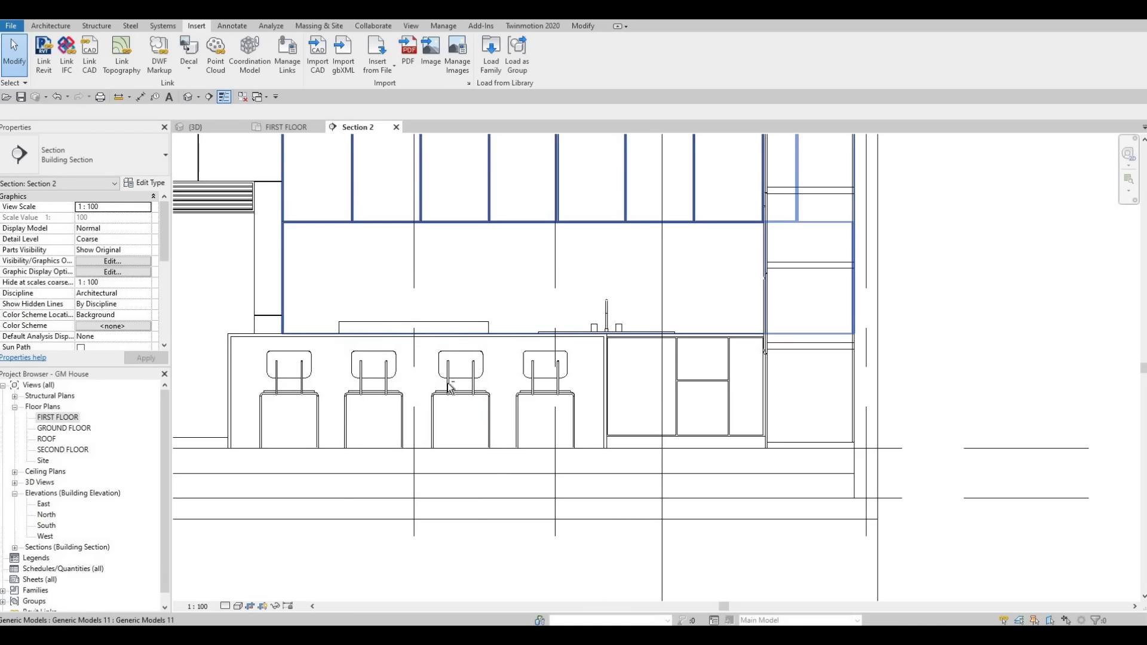
left_click_drag(311, 247, 512, 488)
left_click_drag(310, 267, 512, 529)
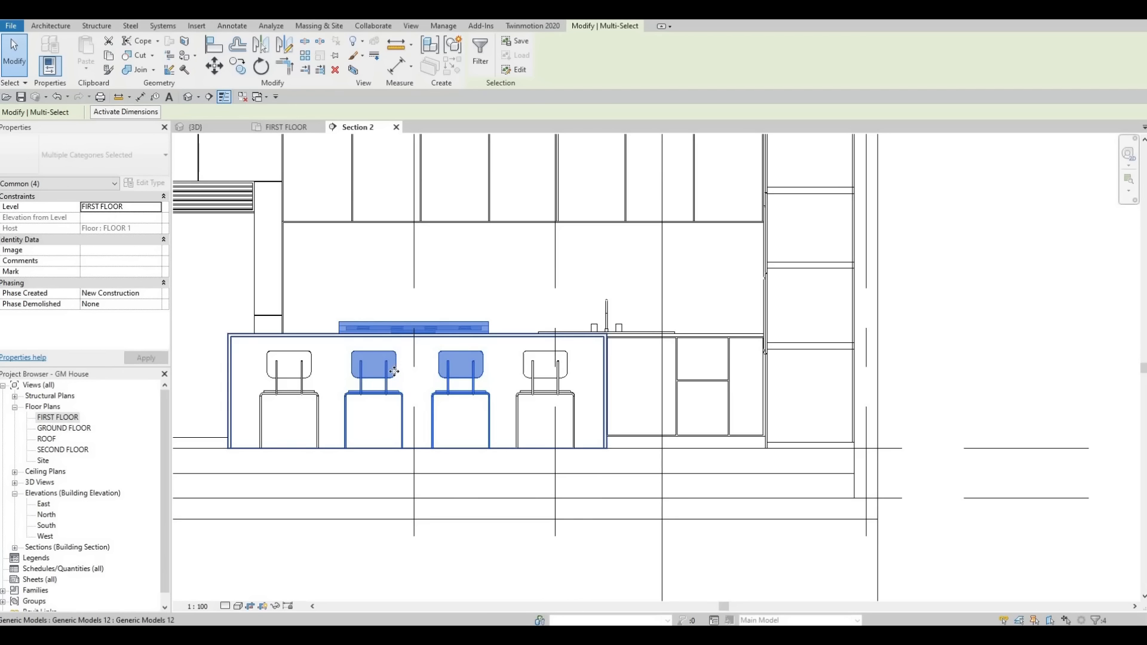
left_click(462, 365, "shift")
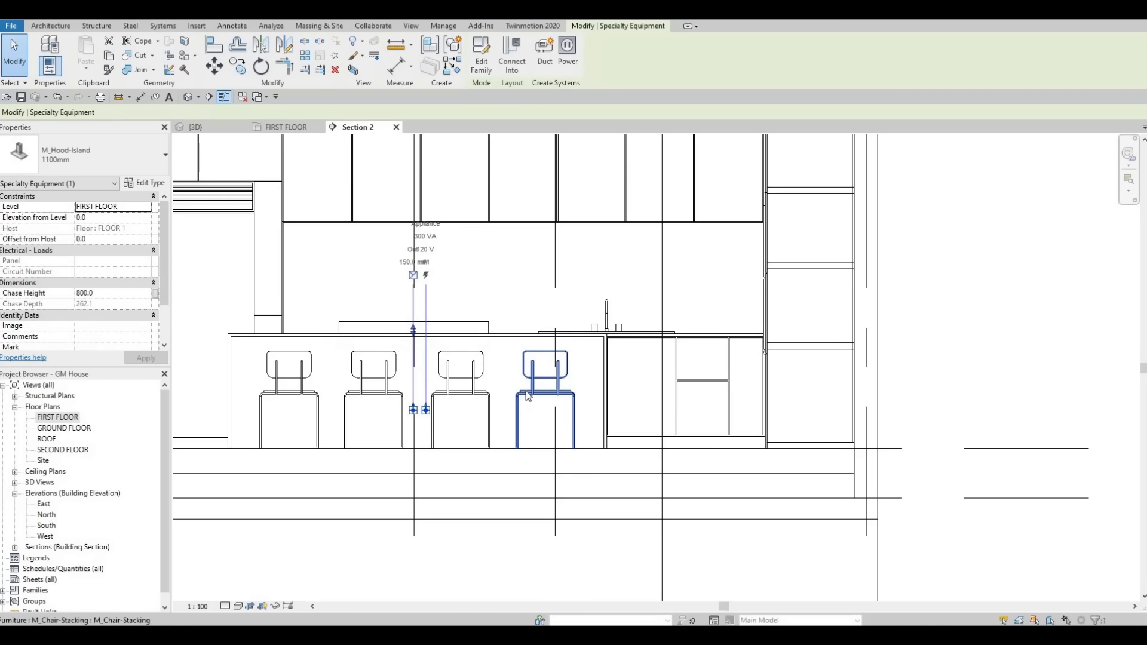
key("Up")
key("Up")
key("Up")
key("Up")
key("Up")
key("Up")
key("Up")
key("Up")
key("Up")
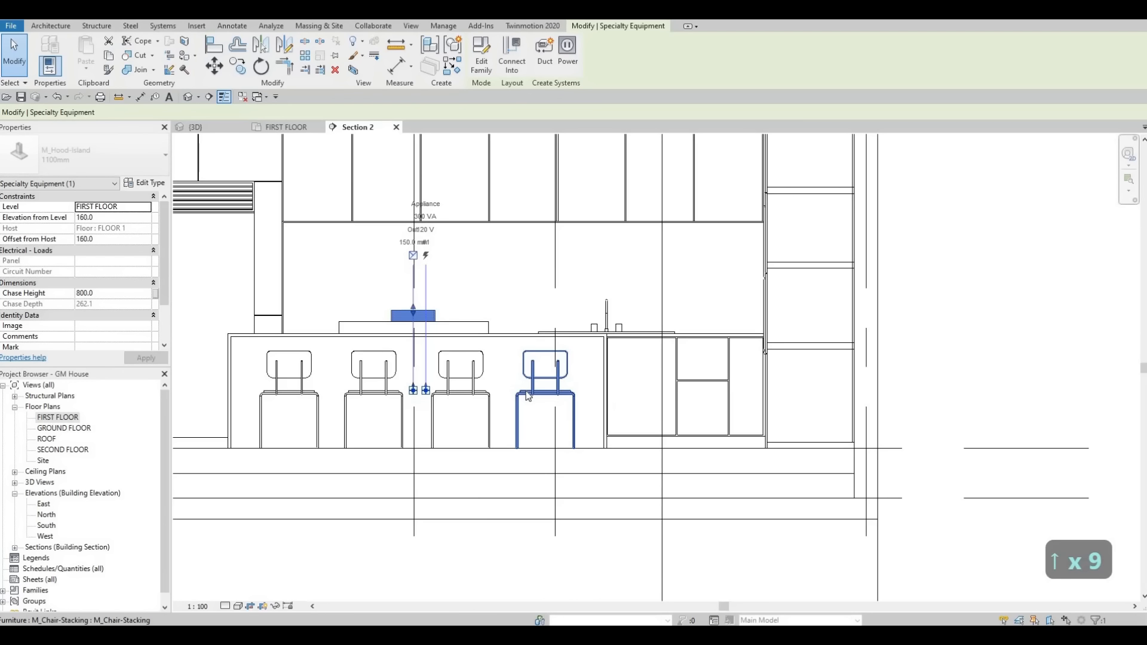
key("Up")
key("Up")
key("Up")
key("Up")
key("Up")
key("Up")
key("Up")
key("Up")
key("Up")
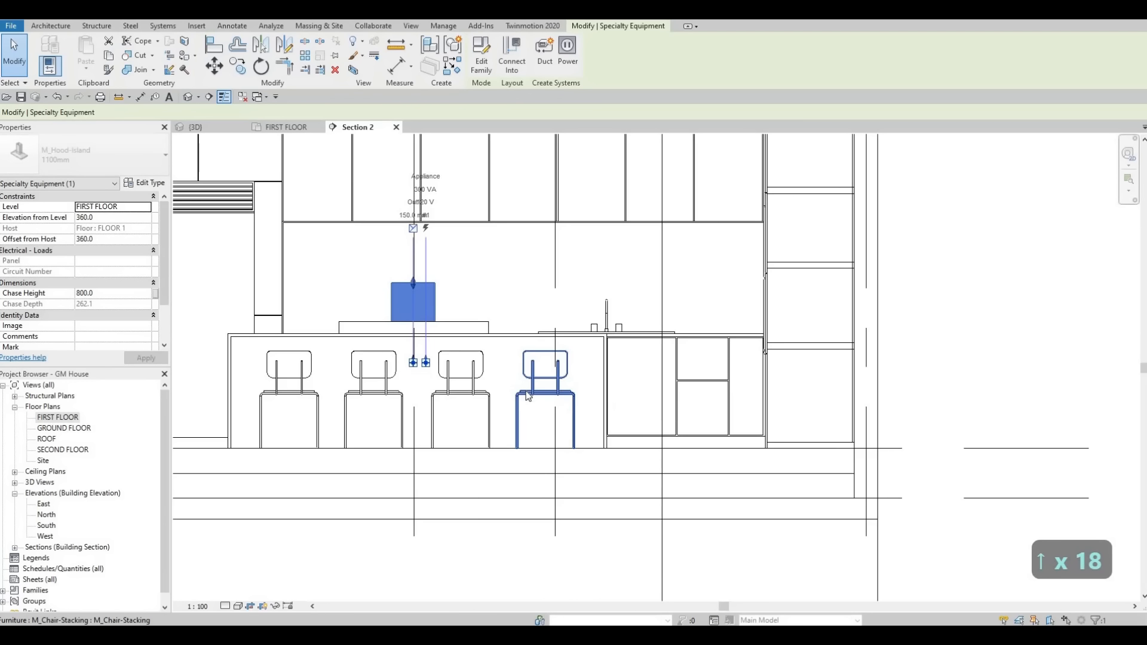
key("Up")
key("Up")
key("Up")
key("Up")
key("Up")
key("Up")
key("Up")
key("Up")
key("Up")
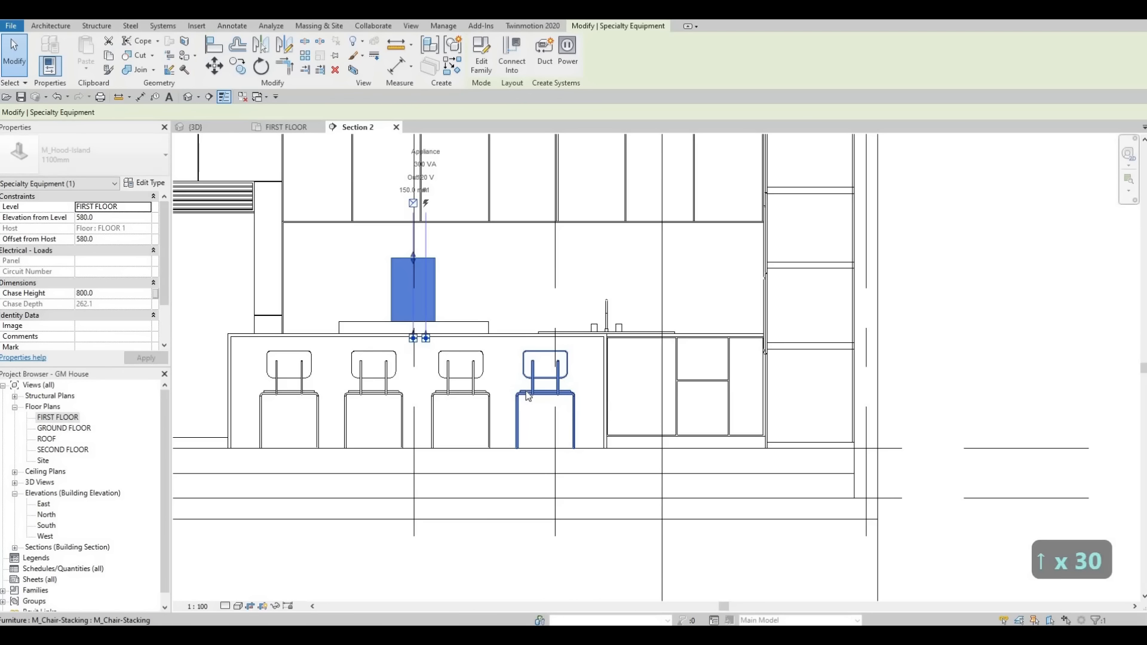
key("Up")
key("Up")
key("Up")
key("Up")
key("Up")
key("Up")
key("Up")
key("Up")
key("Up")
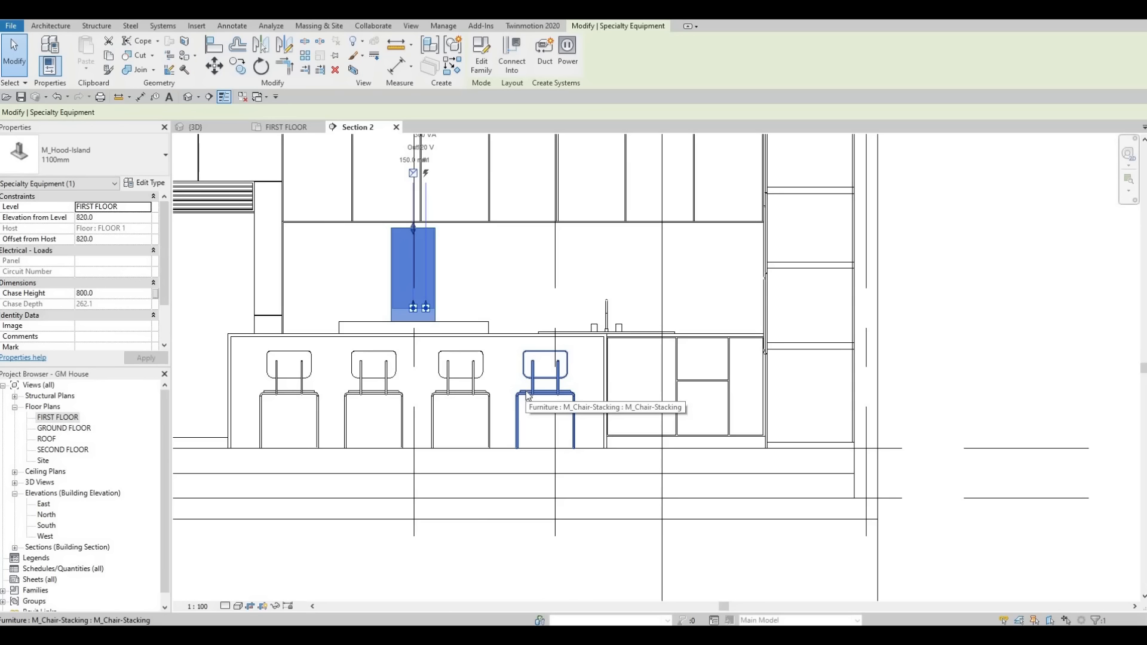
key("Up")
key("Up")
key("Up")
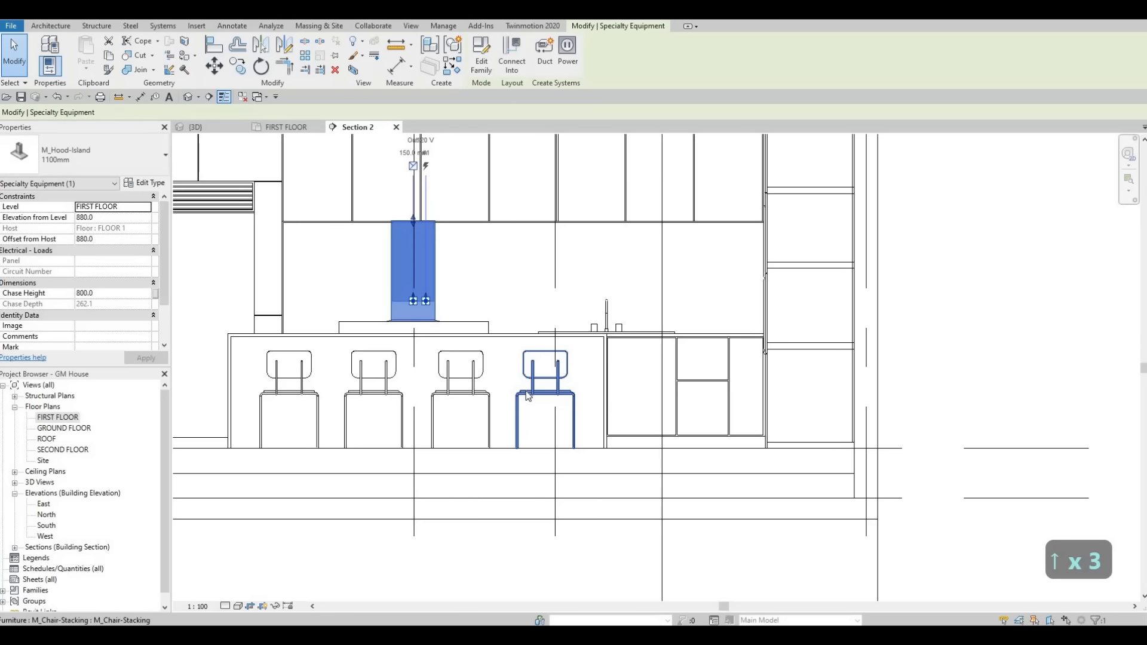
key("Up")
key("Up")
key("Up")
key("Up")
key("Up")
key("Up")
key("Up")
key("Up")
key("Up")
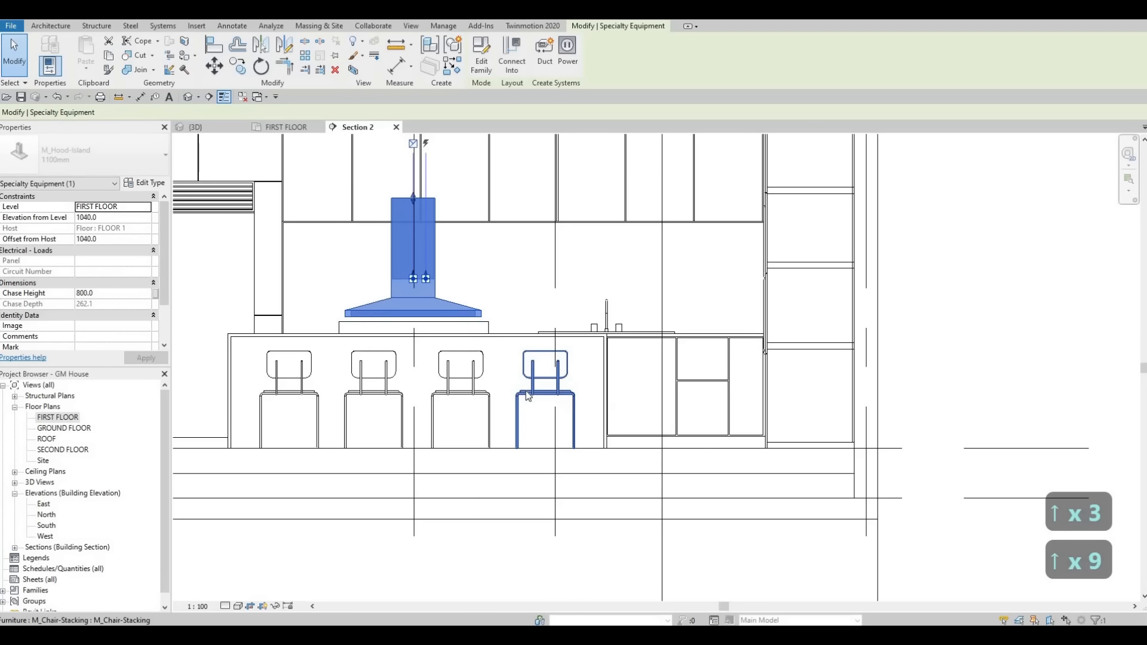
key("Up")
key("Up")
key("Up")
key("Up")
key("Up")
key("Up")
key("Escape")
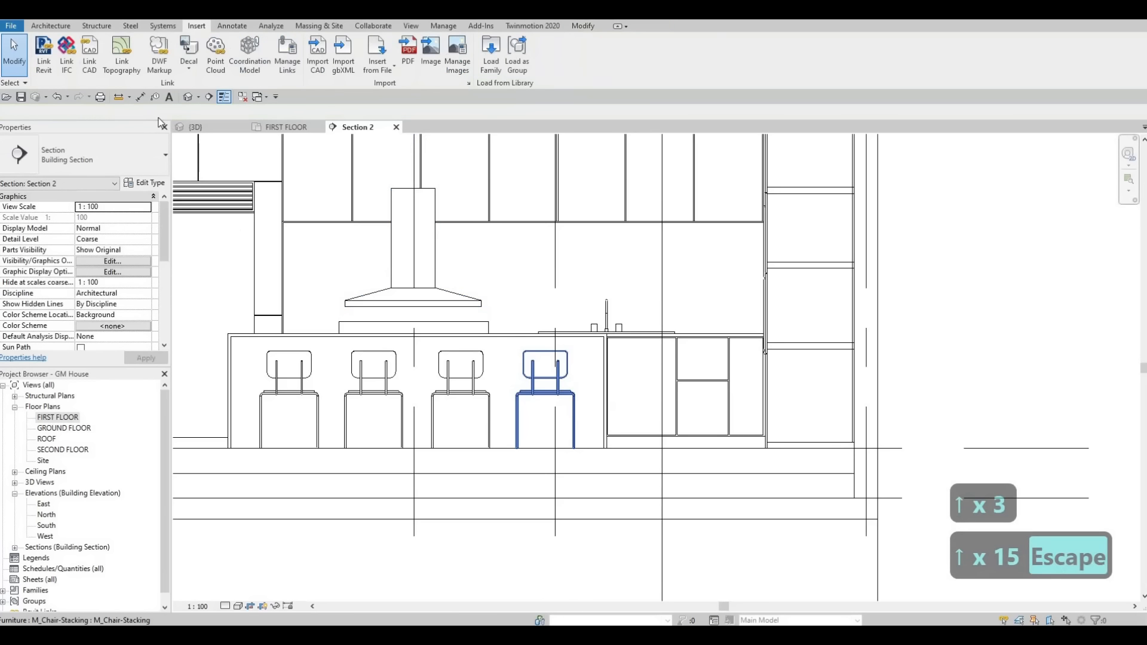
Step: Examine the hood's height and alignment above the rangetop in 3D from the chair side
left_click(196, 127)
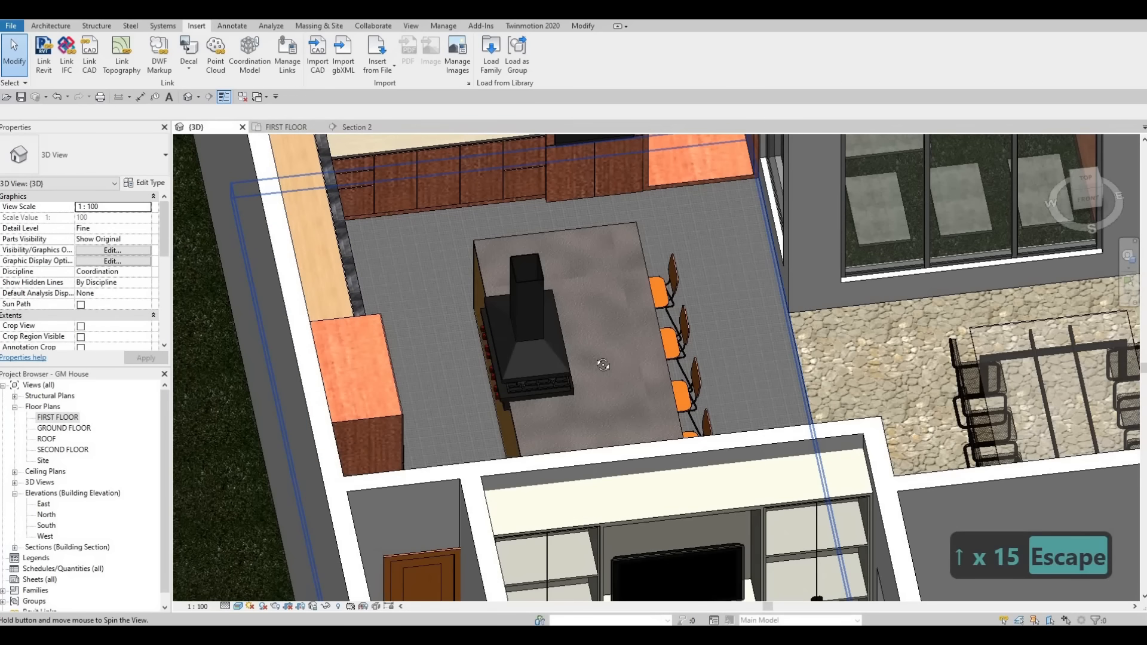
middle_click_drag(602, 365, 744, 352, "shift")
scroll(585, 416, "up", 5)
middle_click_drag(585, 416, 427, 469, "shift")
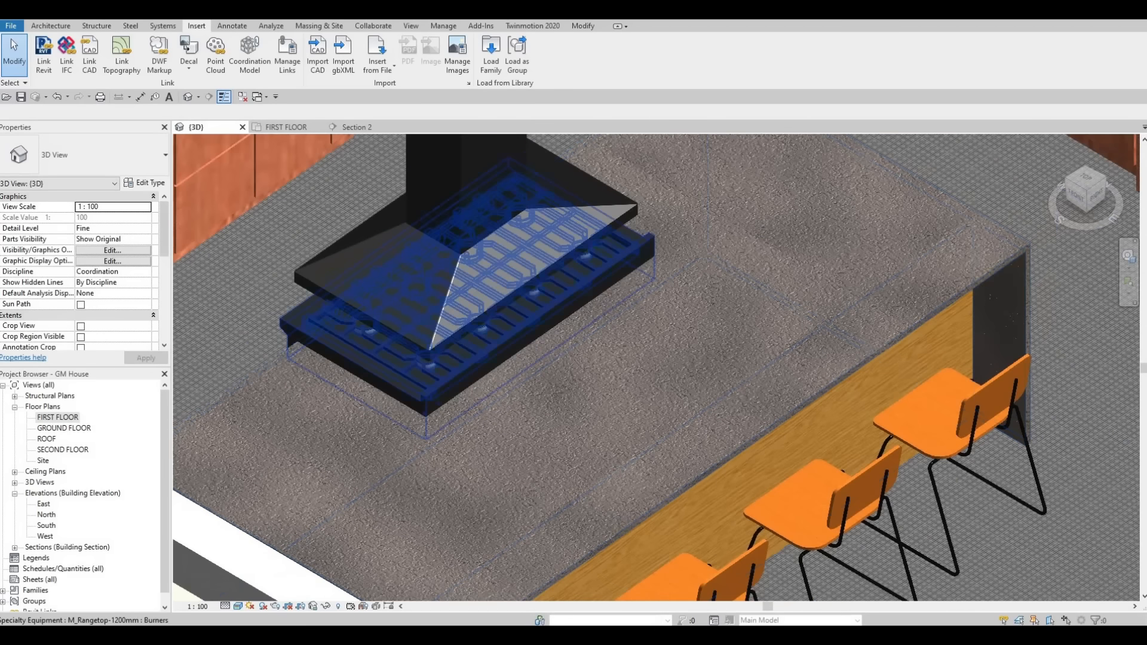
scroll(430, 454, "down", 4)
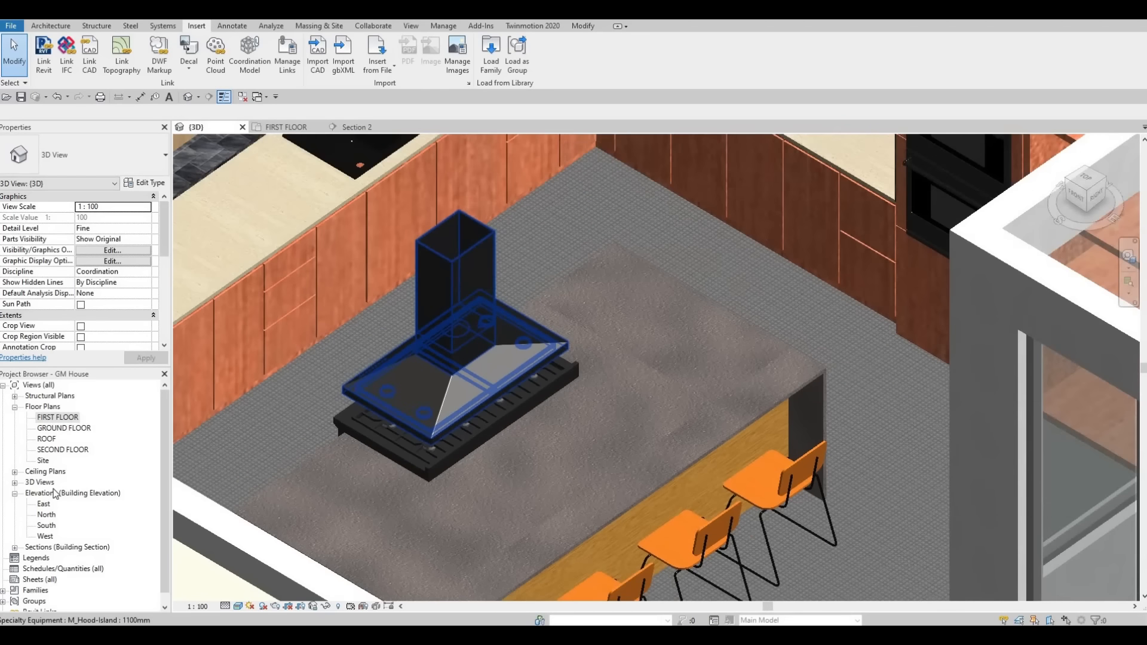
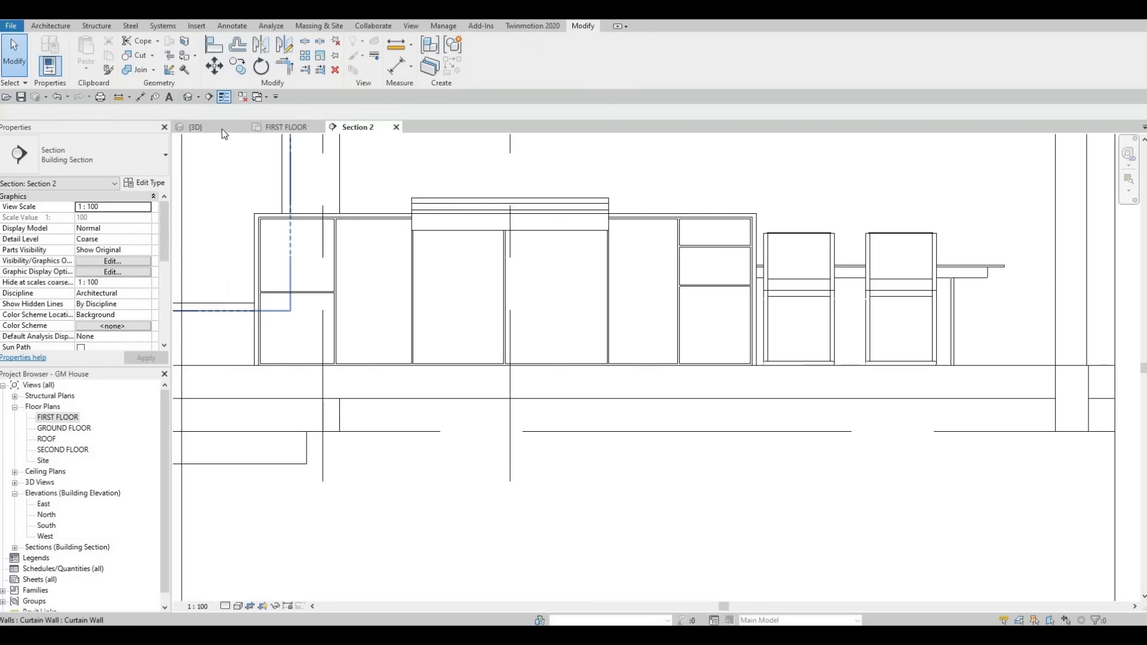
Step: Examine the island's cabinet fronts and concrete cladding edges beside the rangetop in the 3D view
left_click(221, 128)
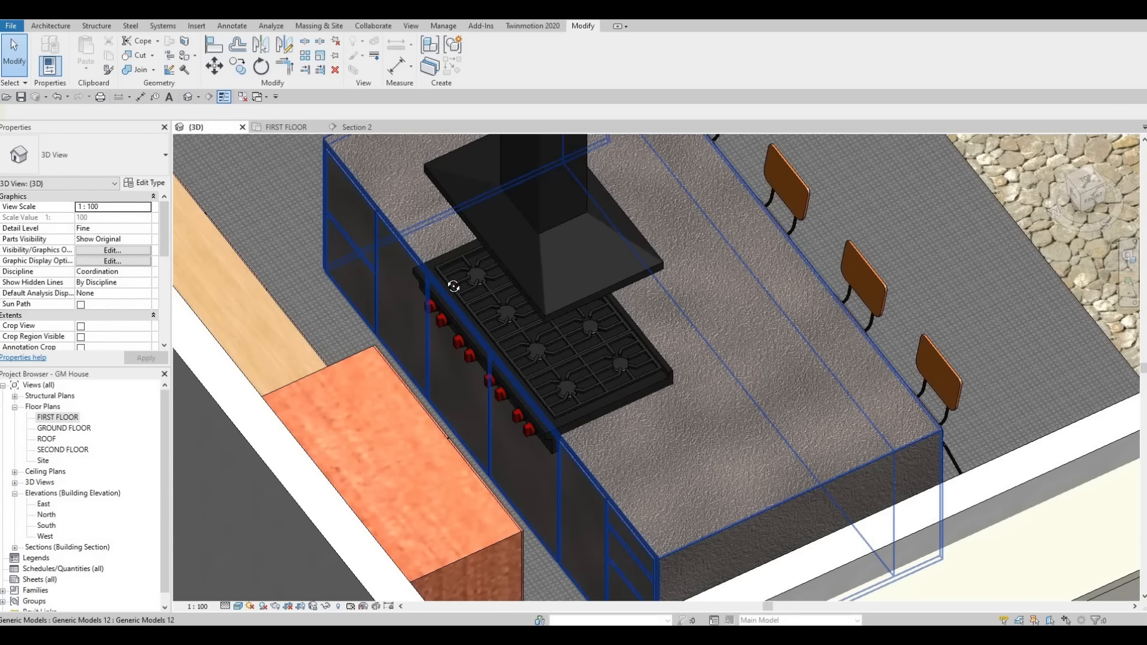
middle_click_drag(453, 286, 622, 482, "shift")
key("Escape")
key("Escape")
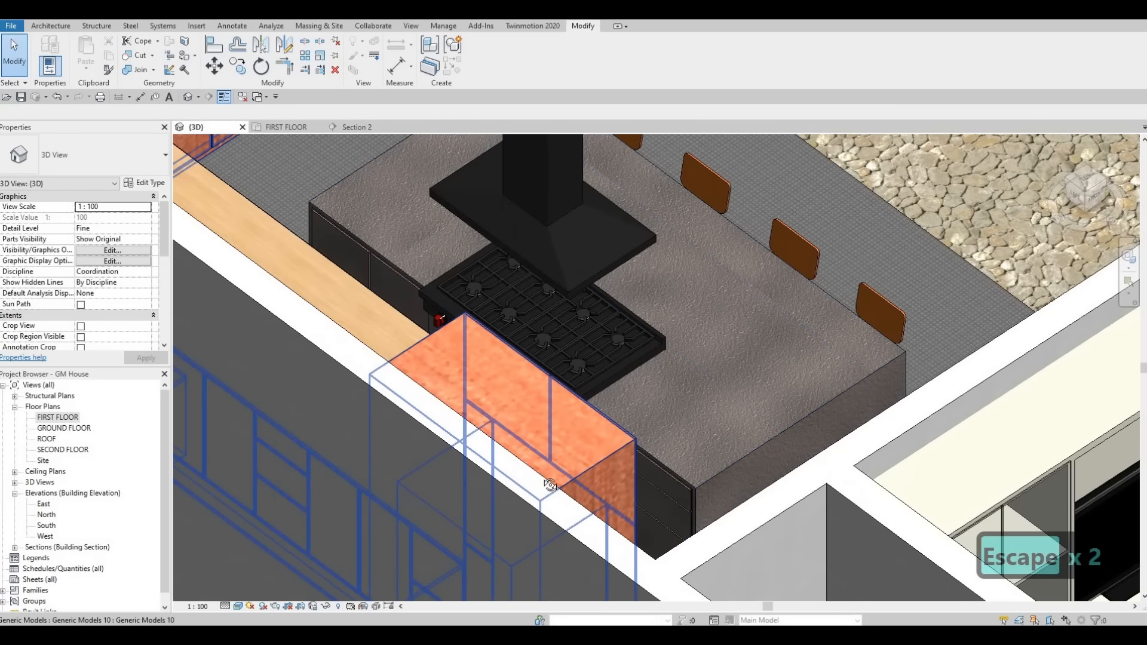
middle_click_drag(550, 485, 451, 425, "shift")
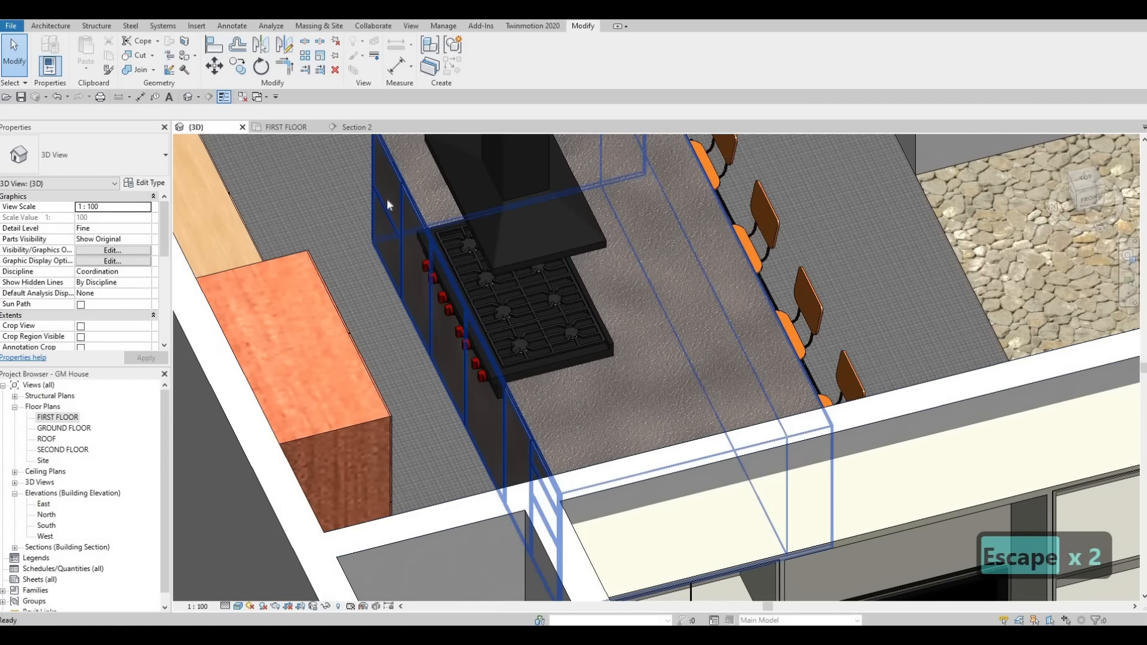
scroll(386, 198, "up", 10)
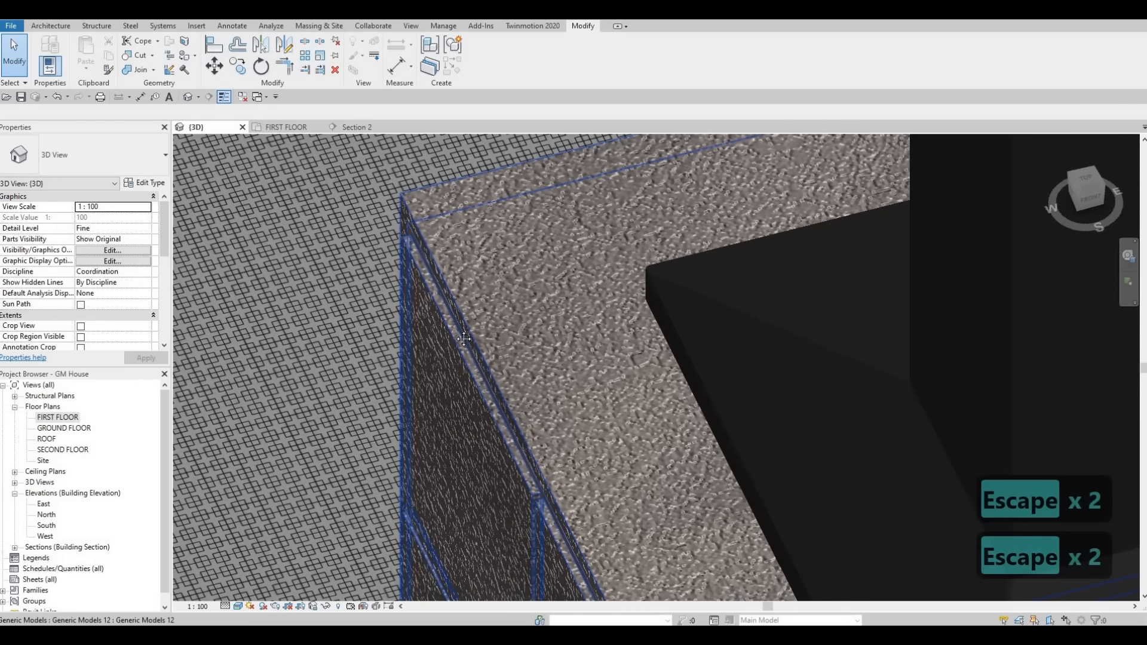
scroll(478, 395, "down", 1)
middle_click_drag(454, 362, 503, 301)
middle_click_drag(521, 377, 528, 286)
scroll(528, 286, "down", 1)
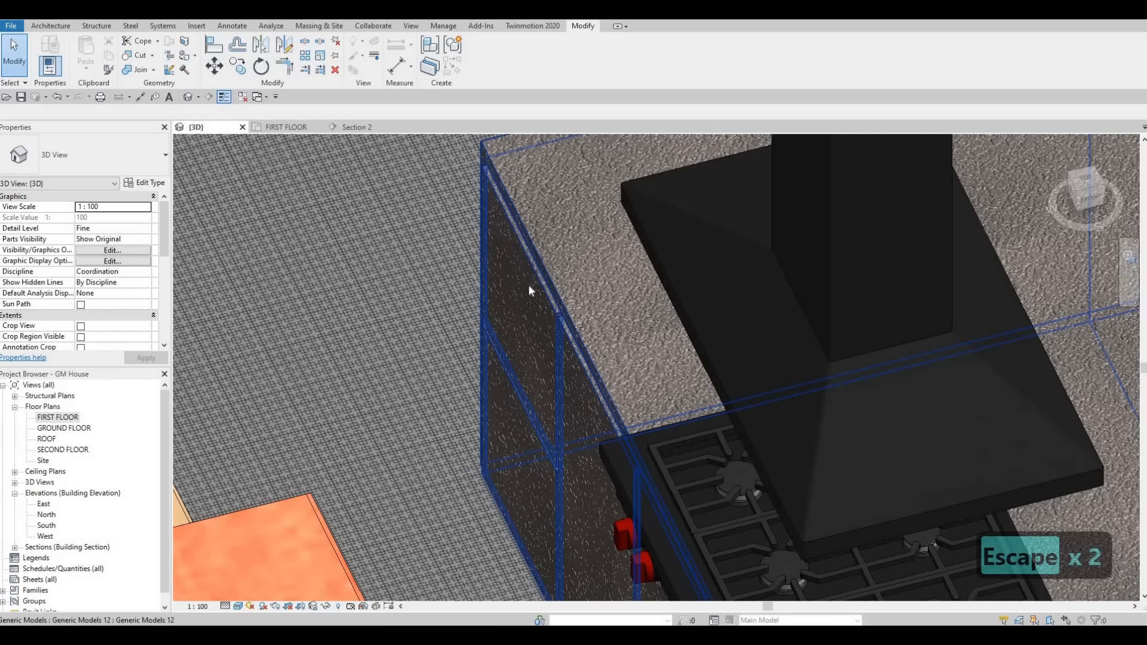
left_click(528, 280)
key("Escape")
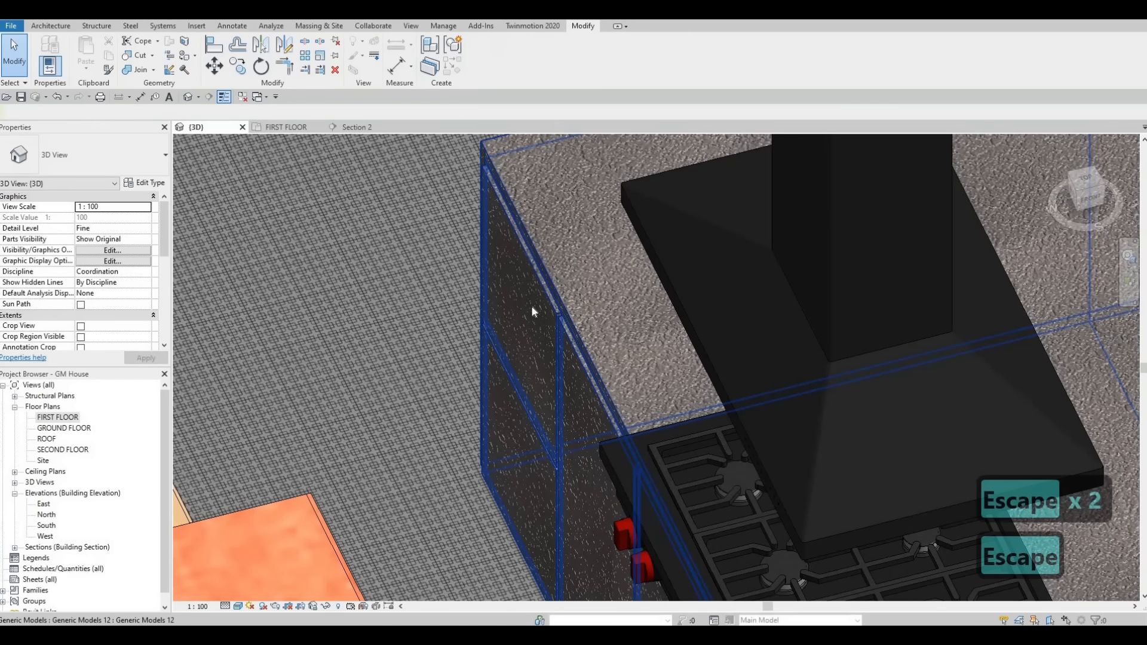
scroll(530, 304, "down", 2)
middle_click_drag(525, 375, 528, 285)
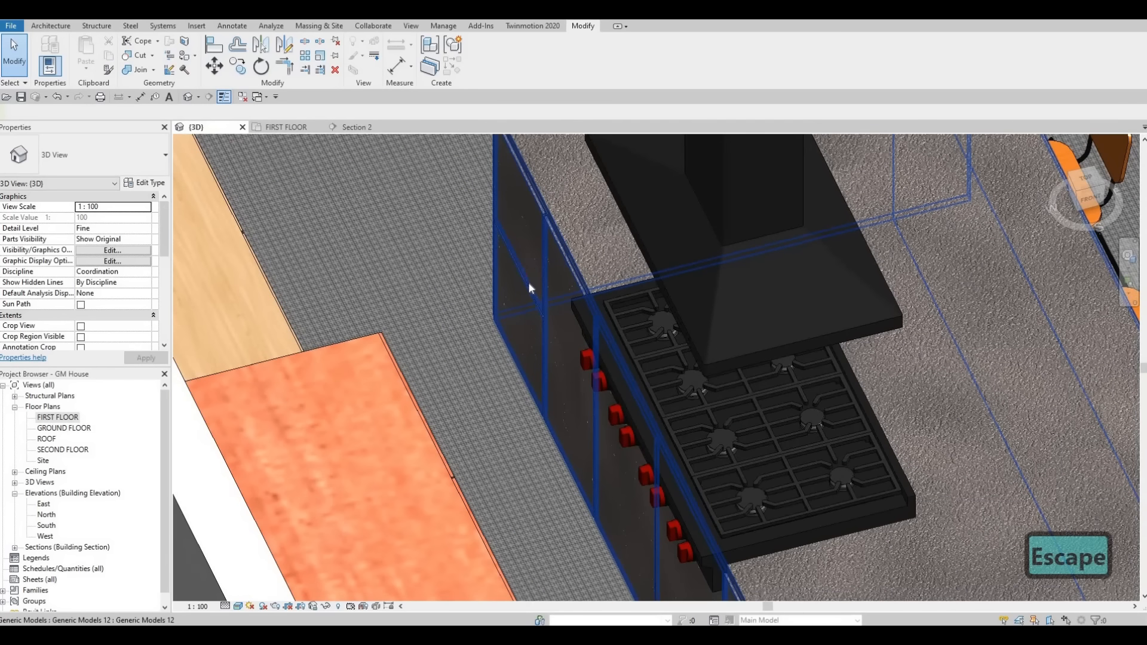
Step: Open the kitchen island's in-place model for editing and select its cabinet-front extrusion
left_click(528, 287)
double_click(521, 202)
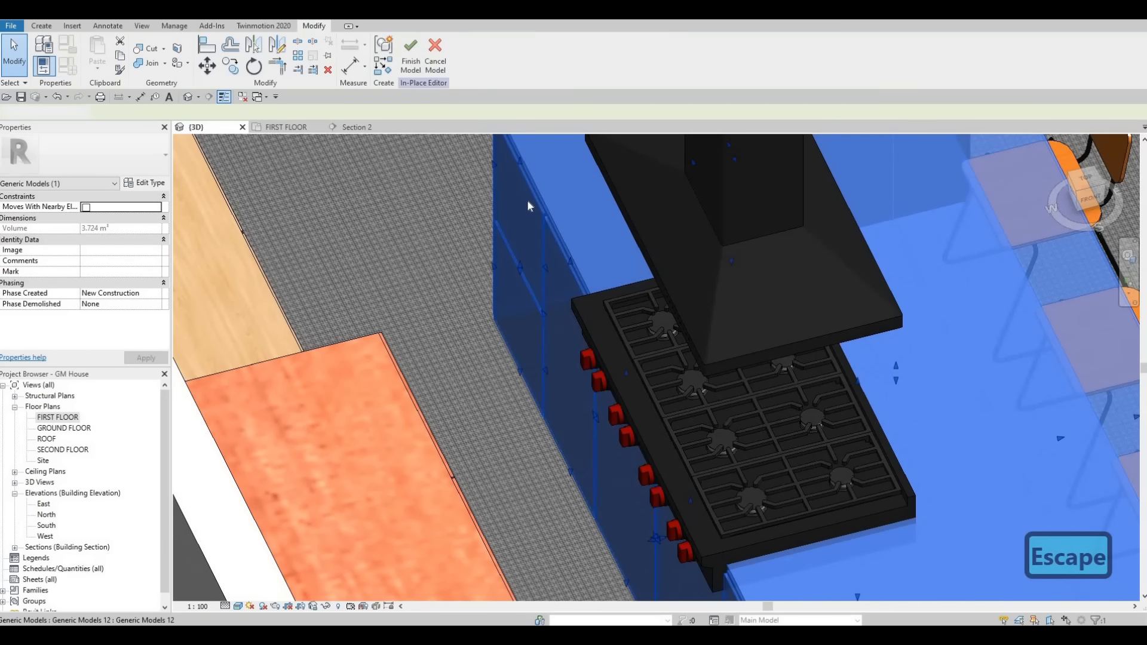
left_click(527, 203)
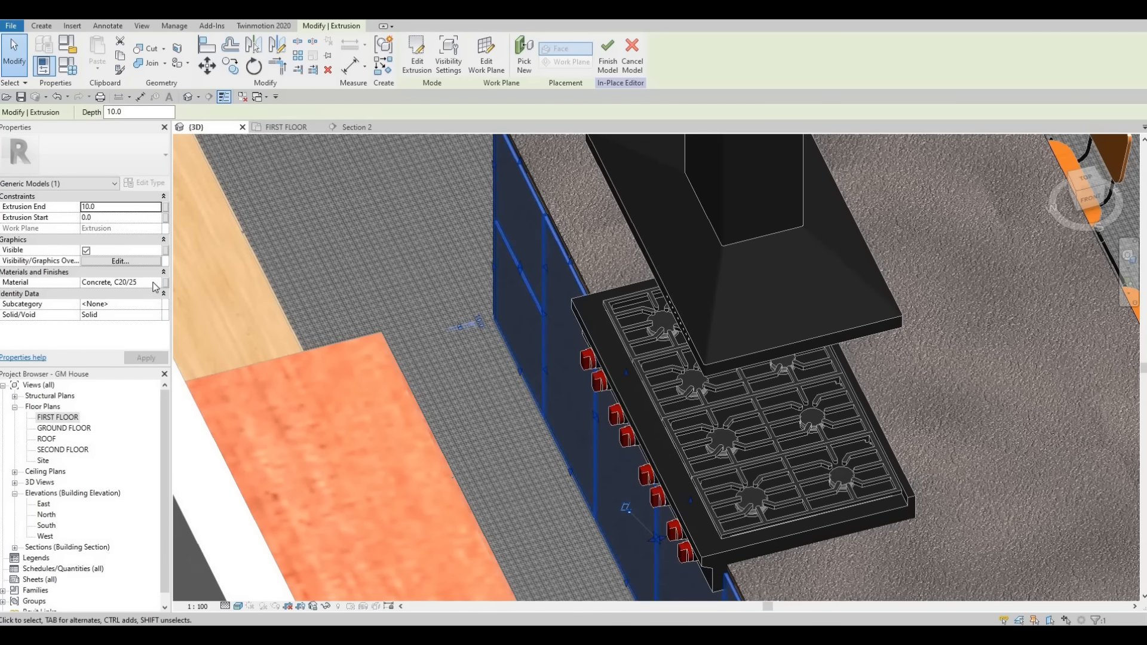
left_click(153, 283)
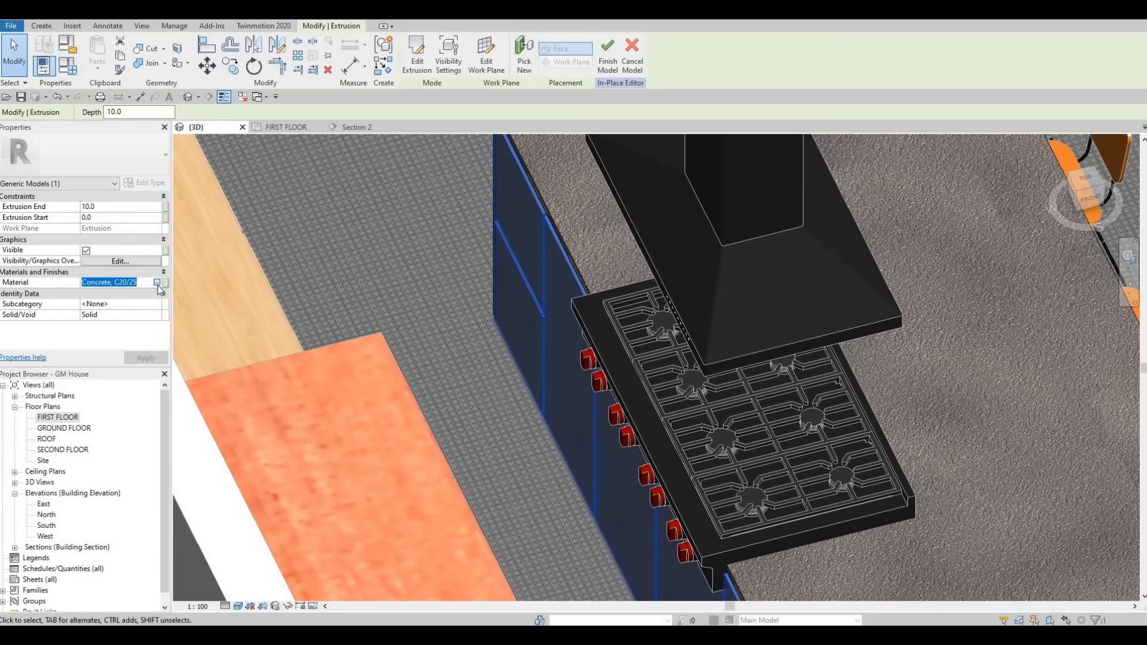
left_click(157, 282)
key("Escape")
key("Escape")
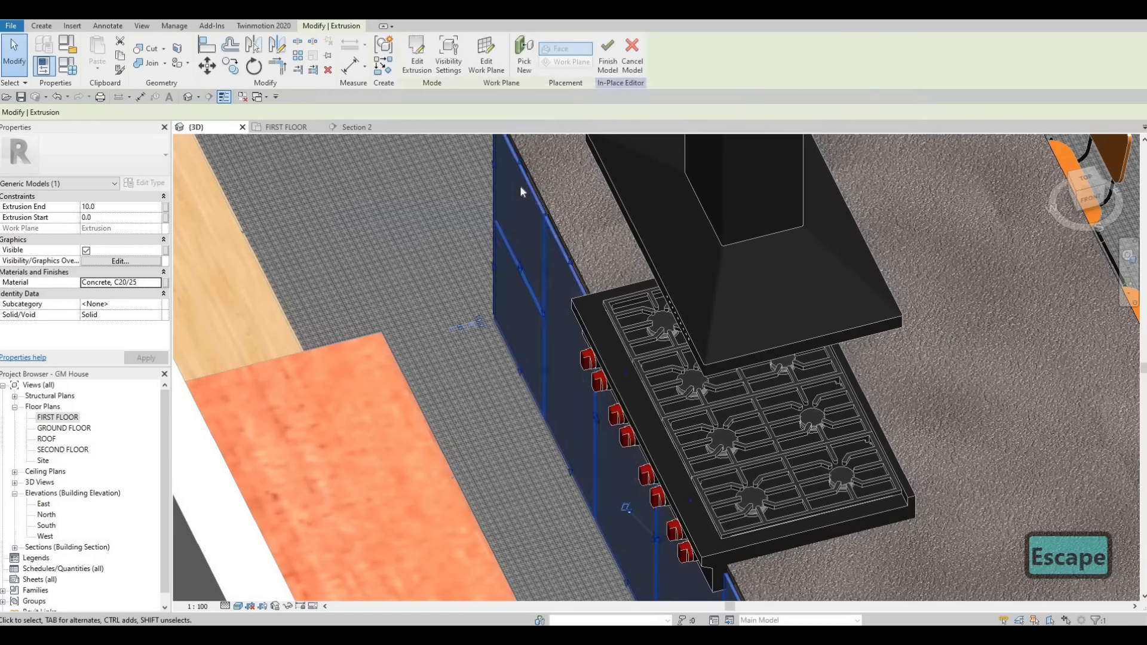
Step: Copy the material name Glulam 32c from the island's wooden body extrusion on the chair side
scroll(485, 261, "down", 1)
middle_click_drag(926, 374, 902, 373, "shift")
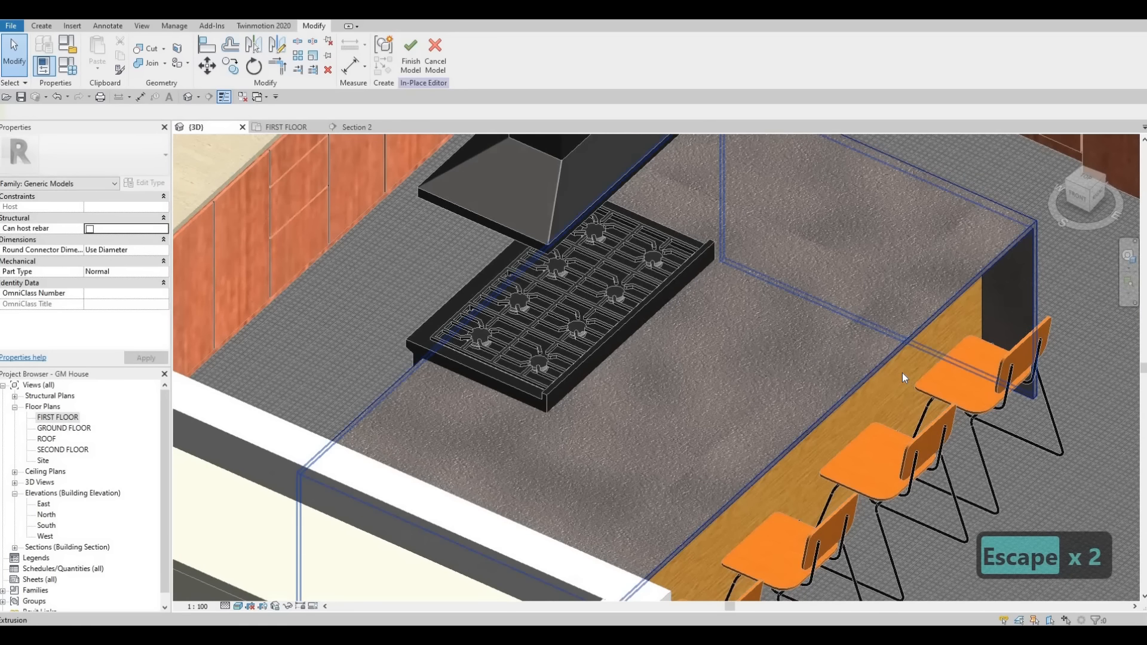
left_click(670, 352)
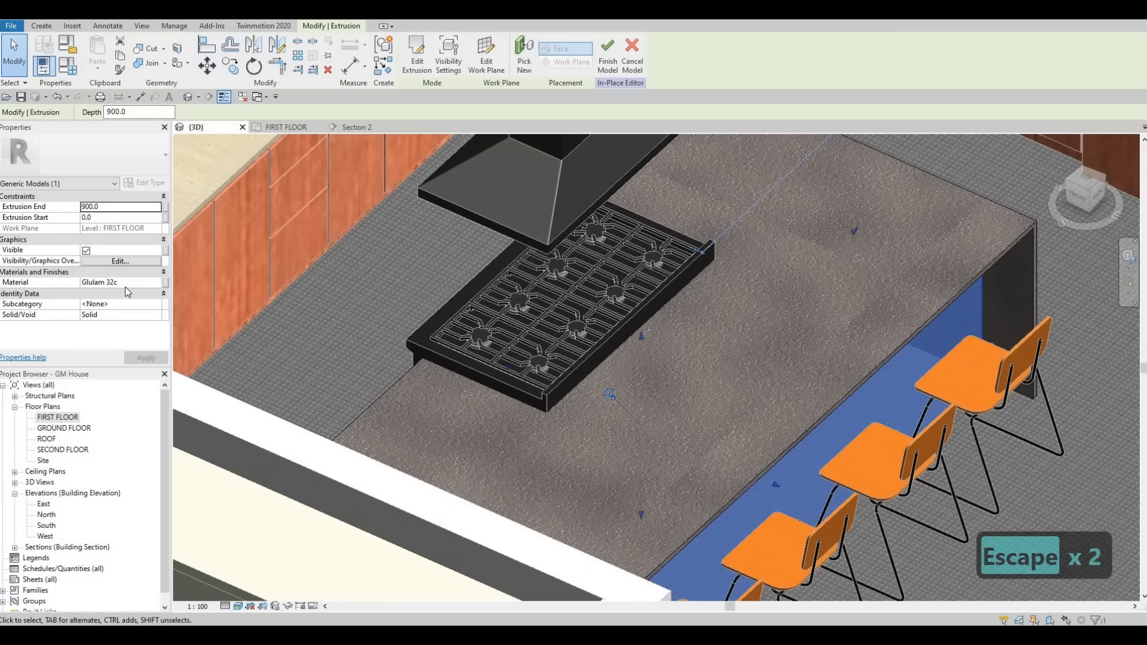
left_click(126, 274)
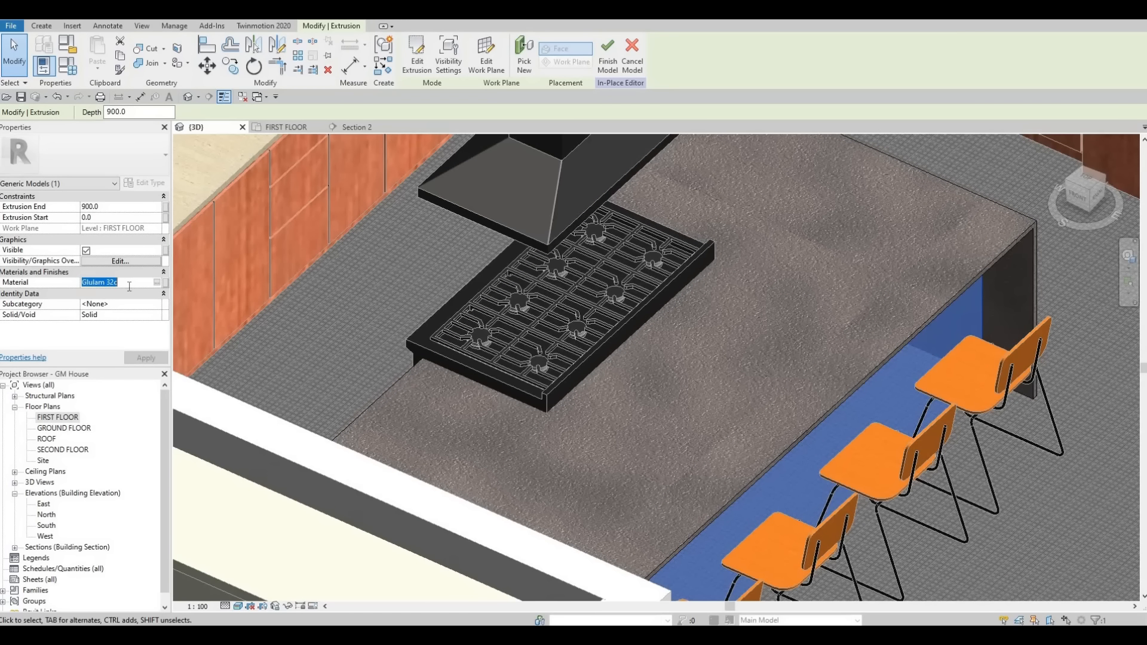
key("ctrl+c")
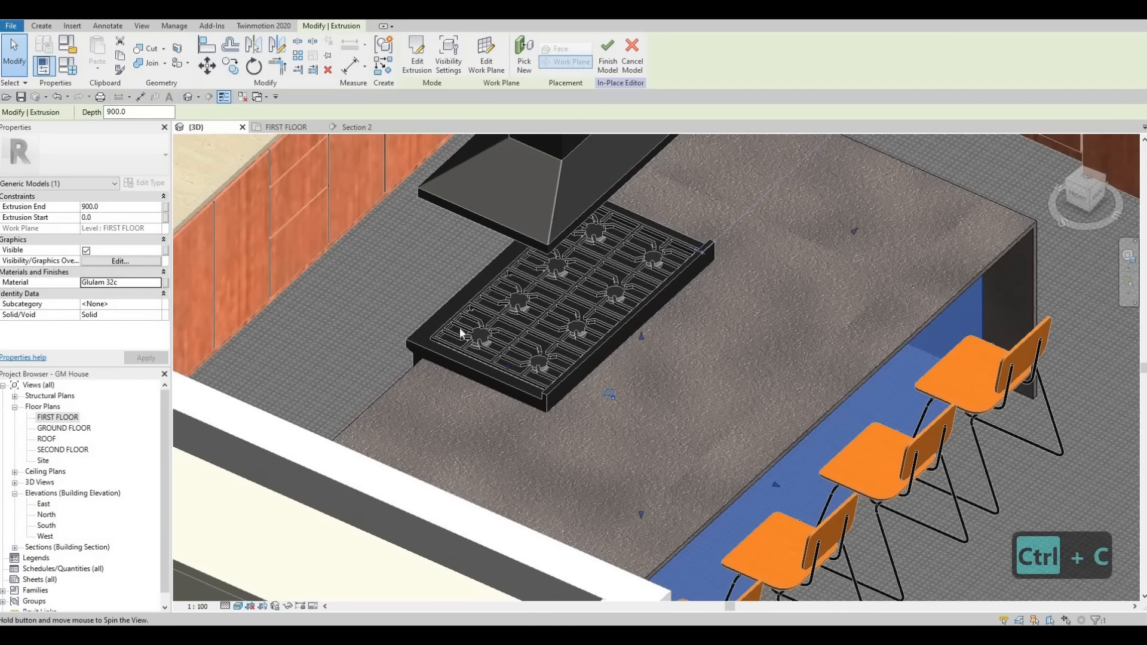
Step: Set the material of the island's cabinet-front extrusion on the rangetop-knob side to Glulam 32c
middle_click_drag(460, 328, 383, 327, "shift")
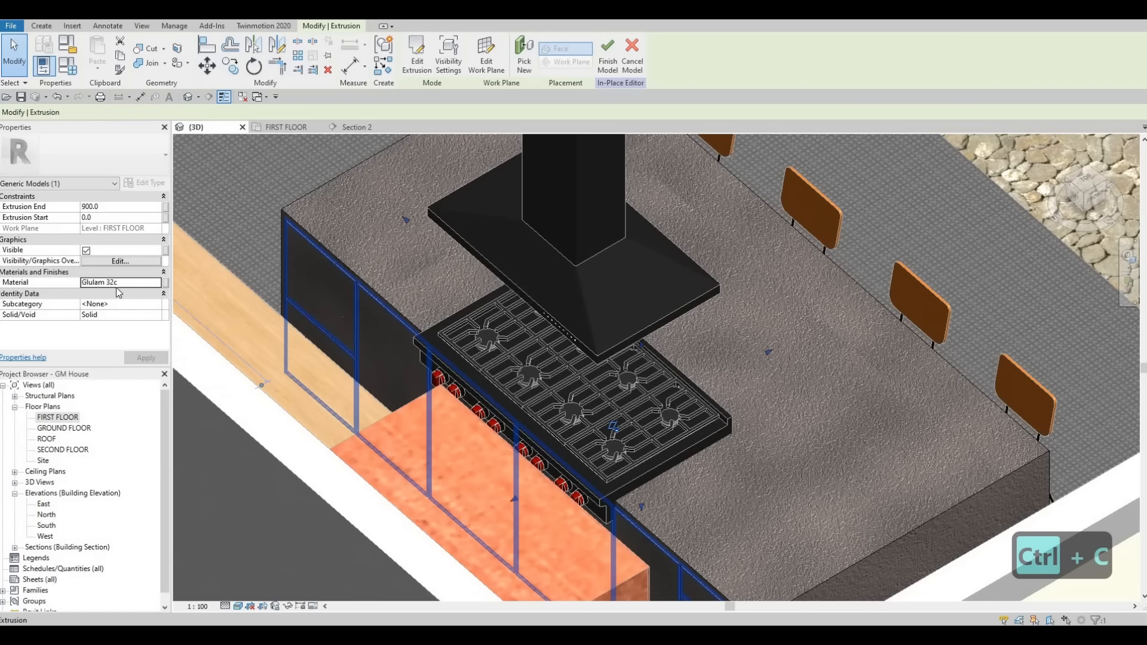
left_click(395, 341)
left_click(142, 282)
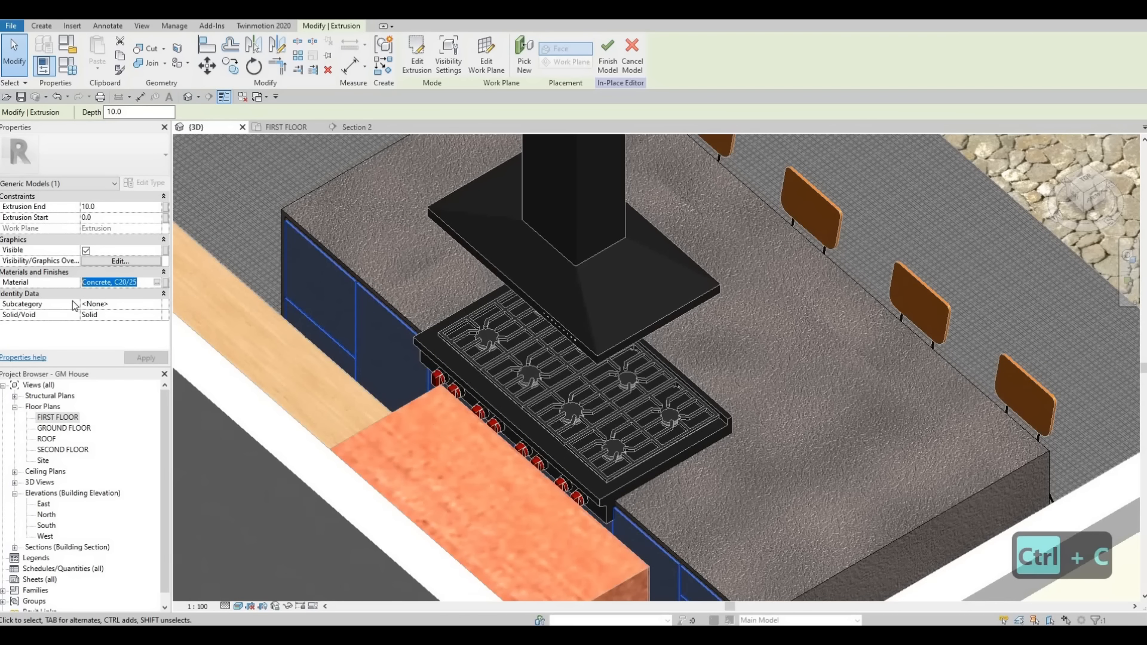
key("ctrl+v")
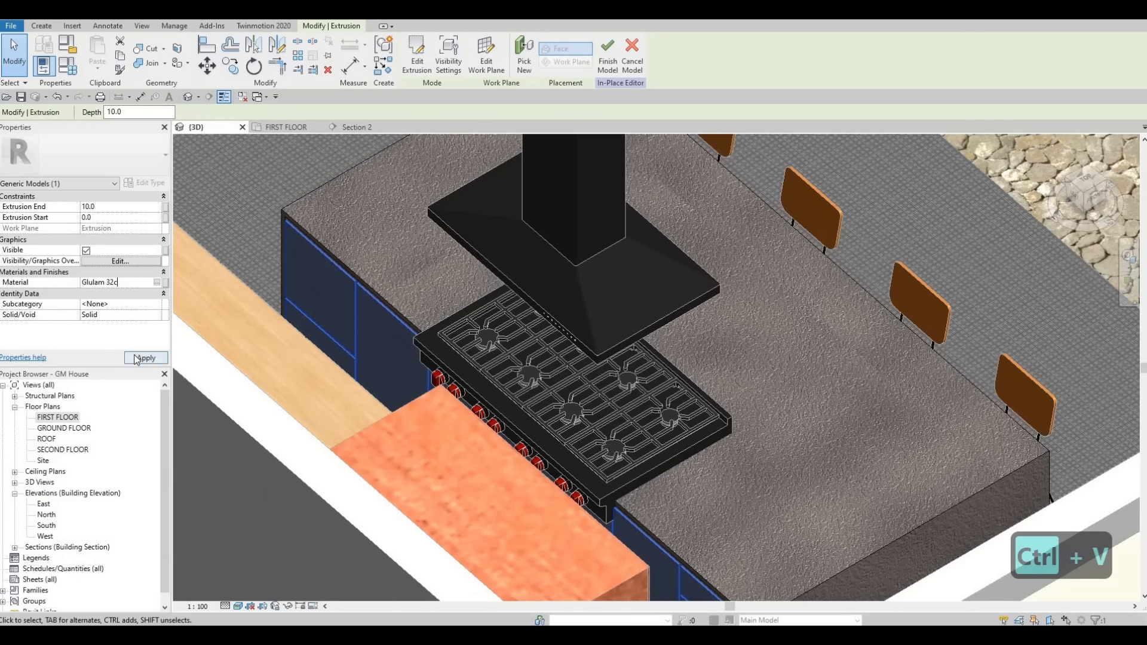
left_click(136, 360)
middle_click_drag(283, 231, 377, 250)
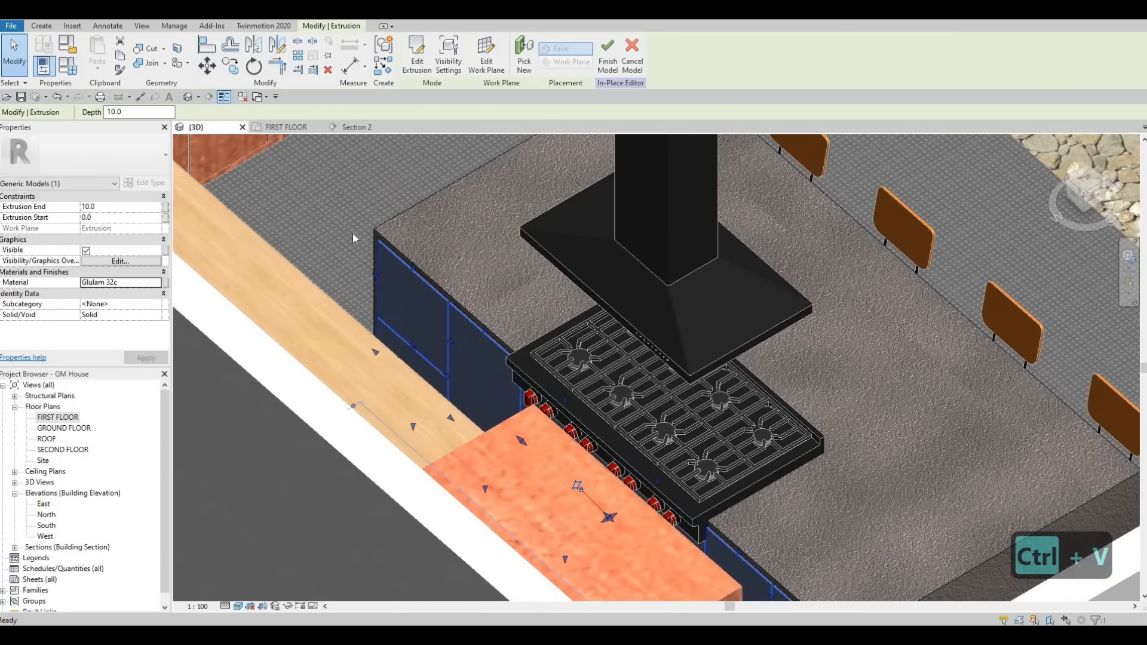
key("Escape")
scroll(345, 238, "up", 4)
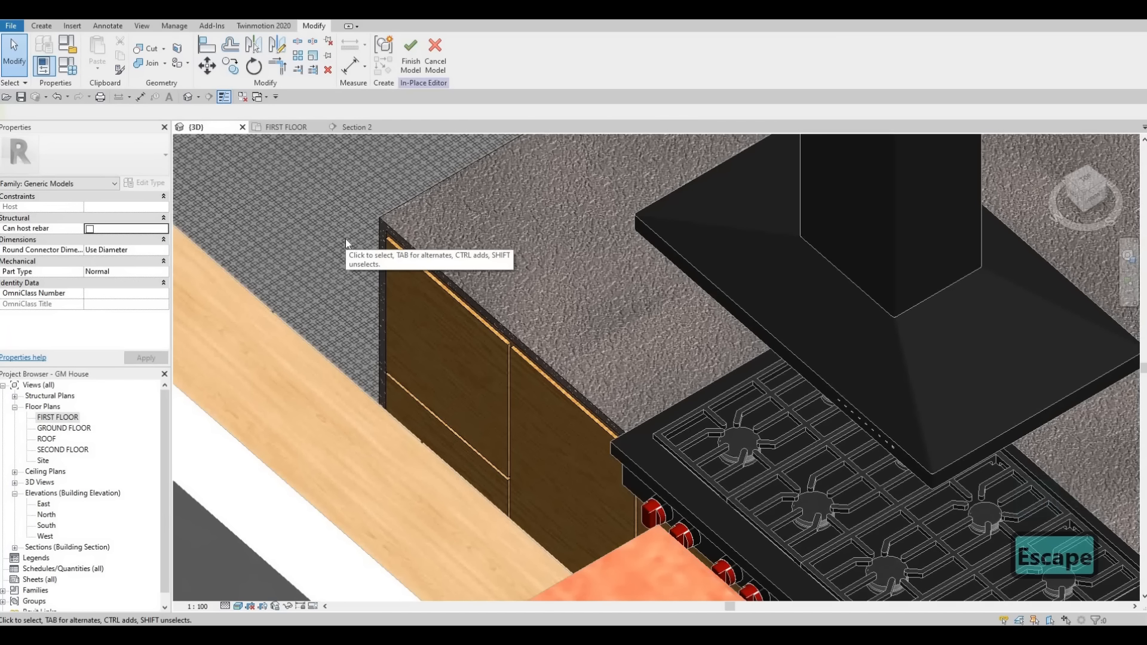
key("a")
key("l")
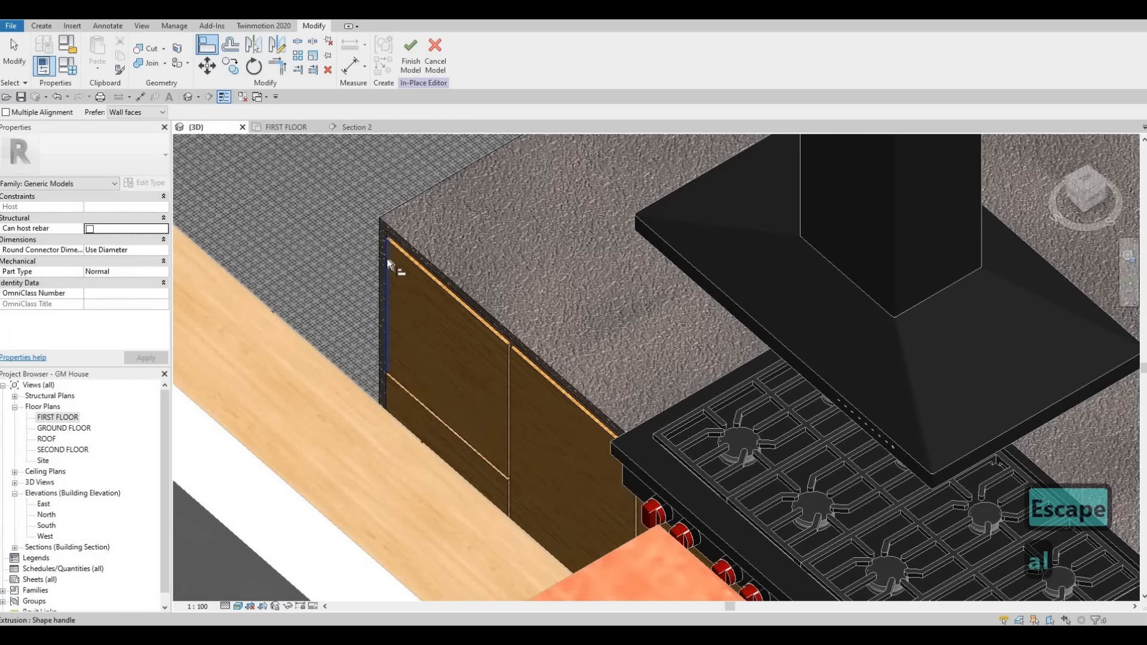
left_click(393, 251)
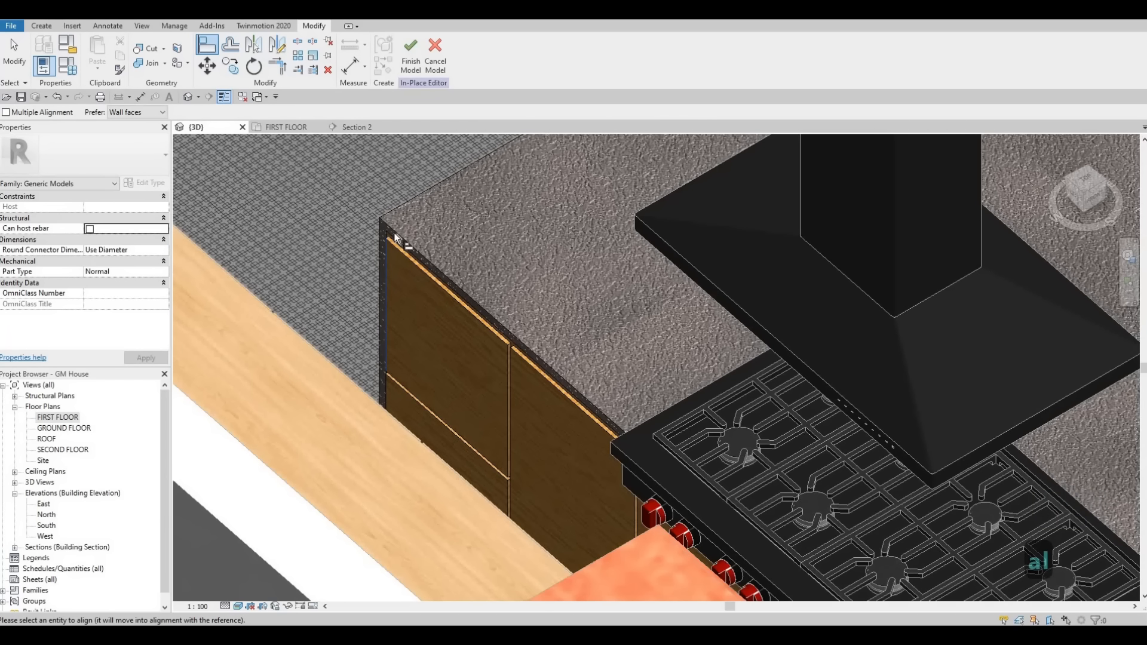
scroll(385, 223, "up", 3)
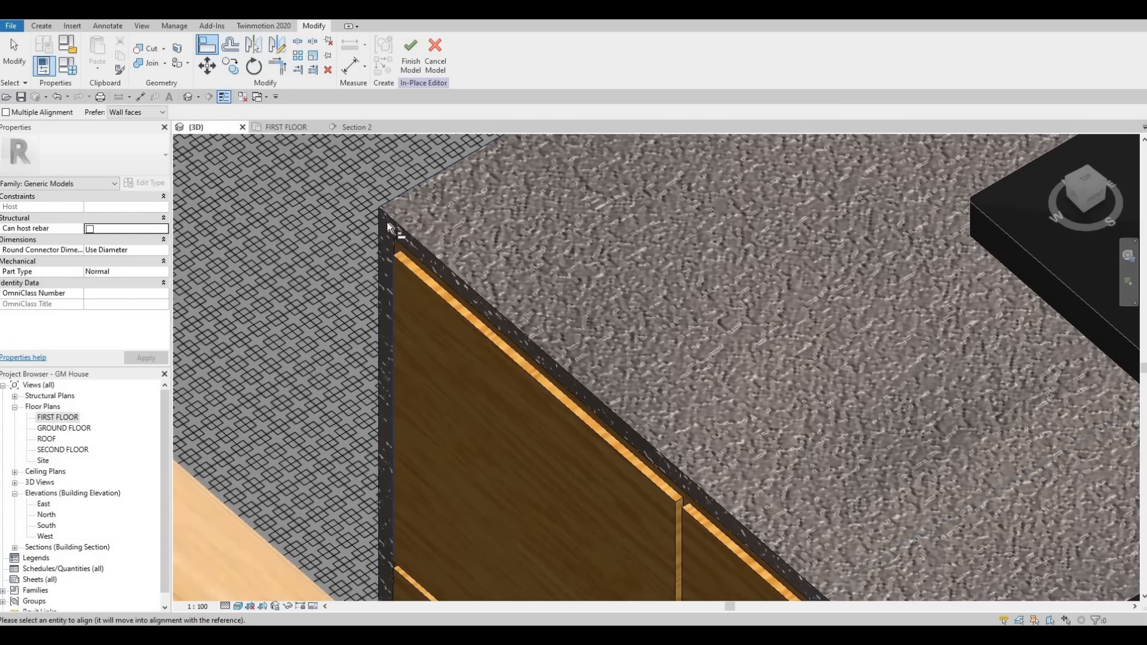
key("Tab")
key("Tab")
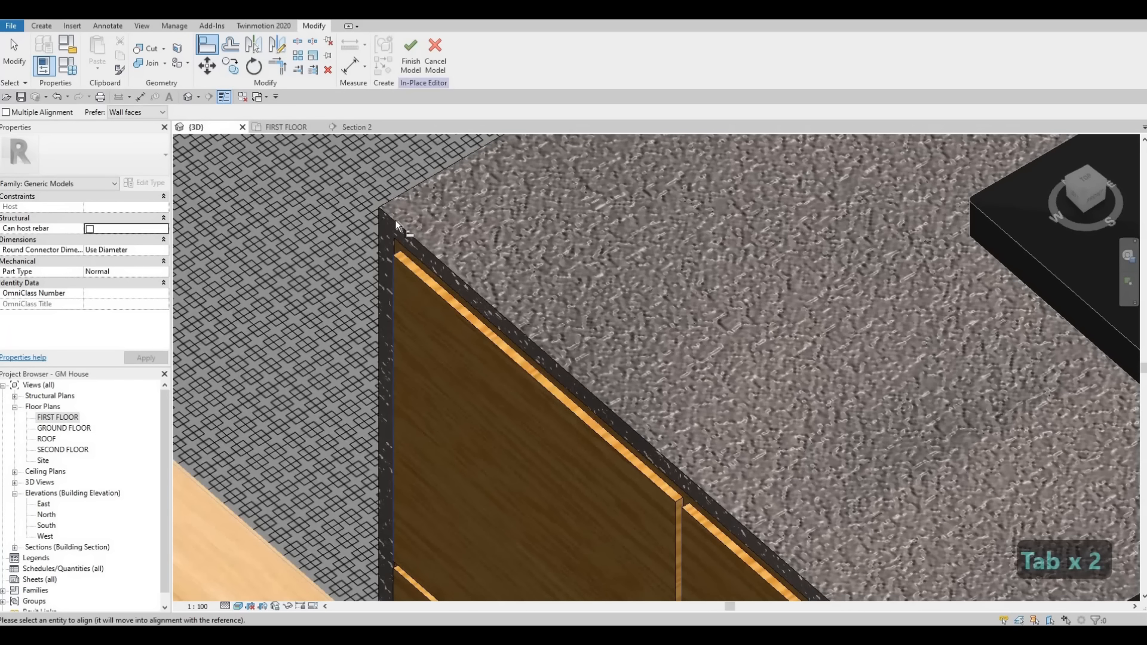
scroll(395, 245, "down", 5)
scroll(399, 296, "up", 3)
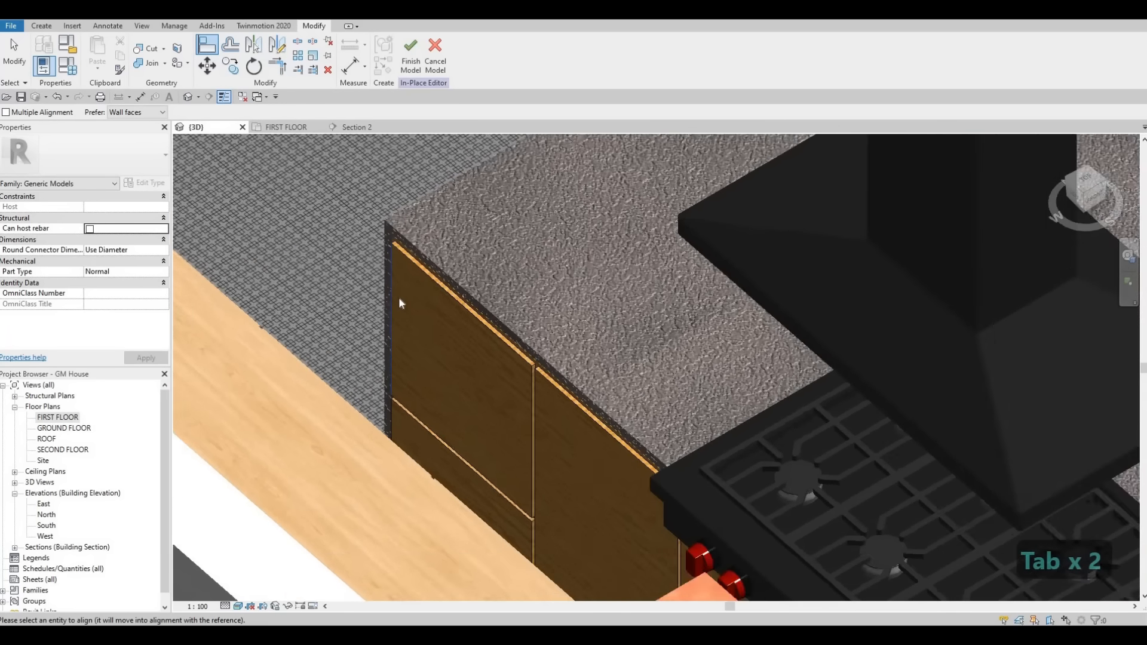
key("Escape")
key("Escape")
key("Escape")
Step: Align the front edge of the island's concrete cladding flush with the outer face of the wooden cabinet fronts
key("a")
key("l")
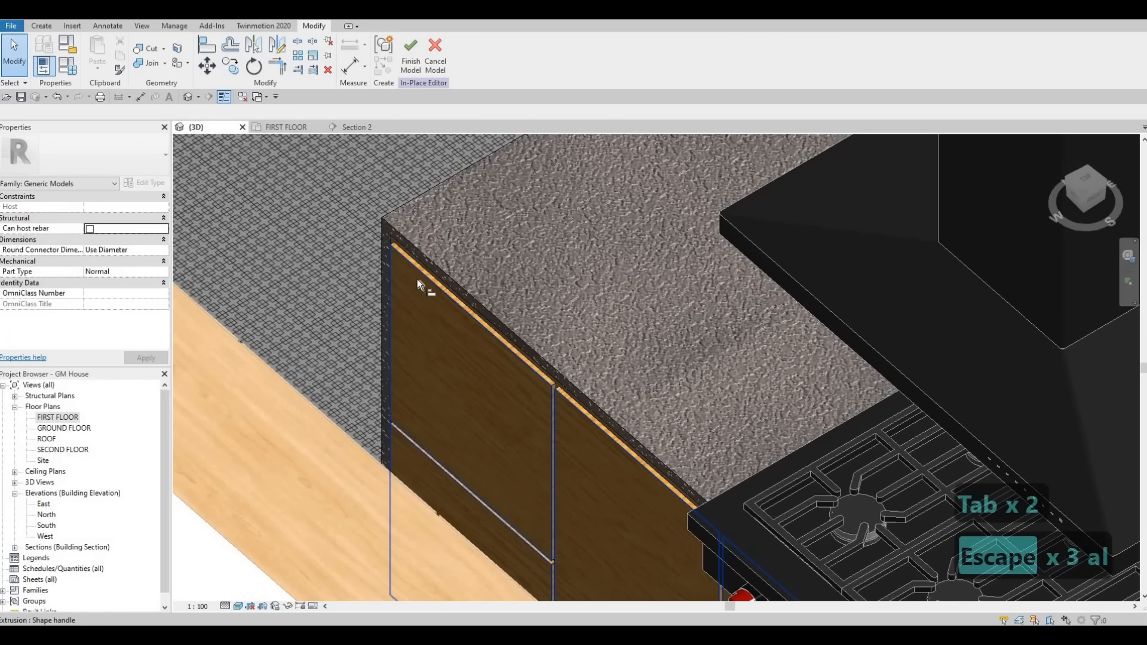
left_click(421, 257)
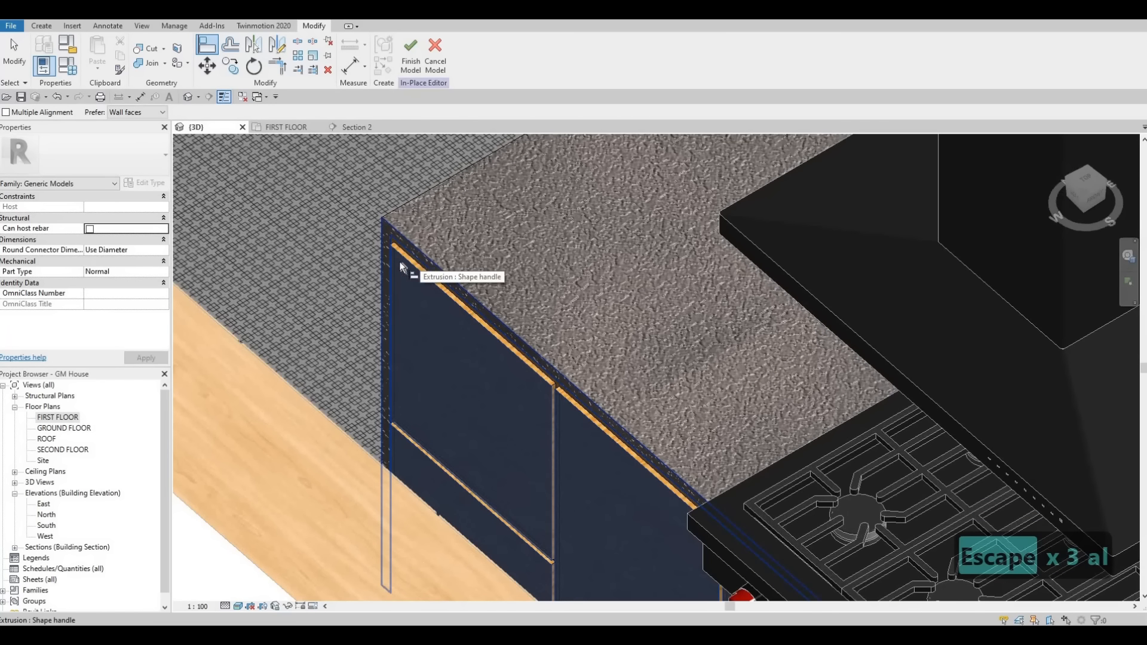
left_click(397, 257)
scroll(389, 306, "down", 3)
key("Escape")
key("Escape")
scroll(392, 288, "up", 5)
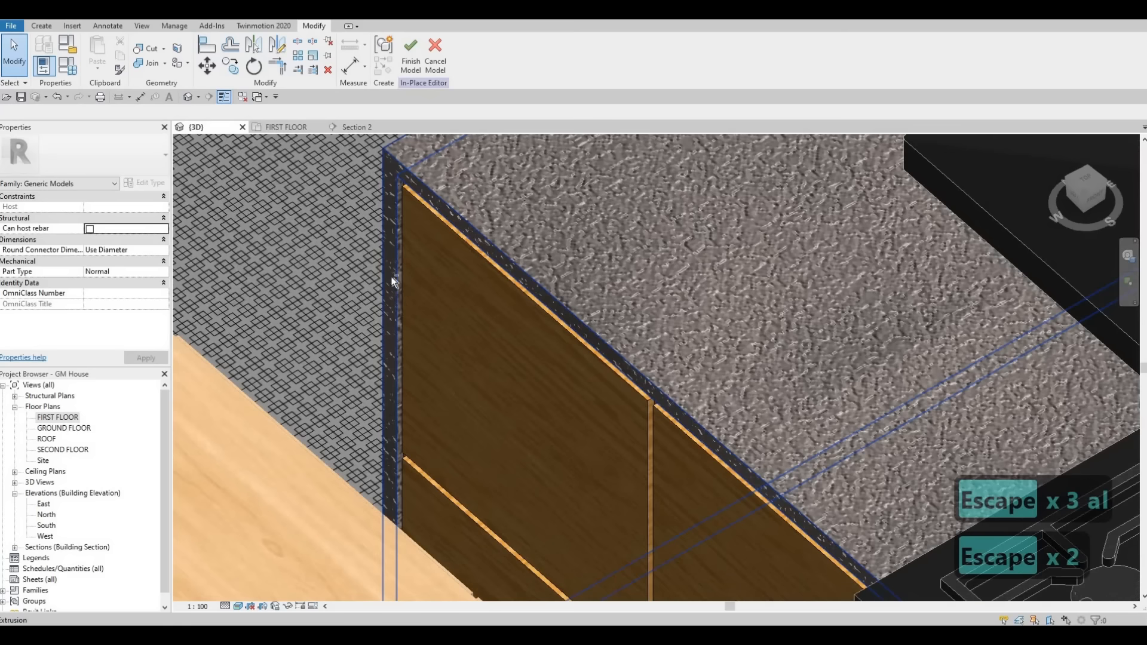
Step: Check the island from the cabinet and chair sides, and finish the in-place model edit
middle_click_drag(392, 288, 364, 259, "shift")
scroll(360, 374, "down", 5)
scroll(364, 259, "down", 3)
middle_click_drag(466, 277, 307, 278, "shift")
scroll(307, 277, "down", 2)
middle_click_drag(406, 276, 381, 167, "shift")
scroll(381, 168, "down", 1)
scroll(384, 171, "down", 2)
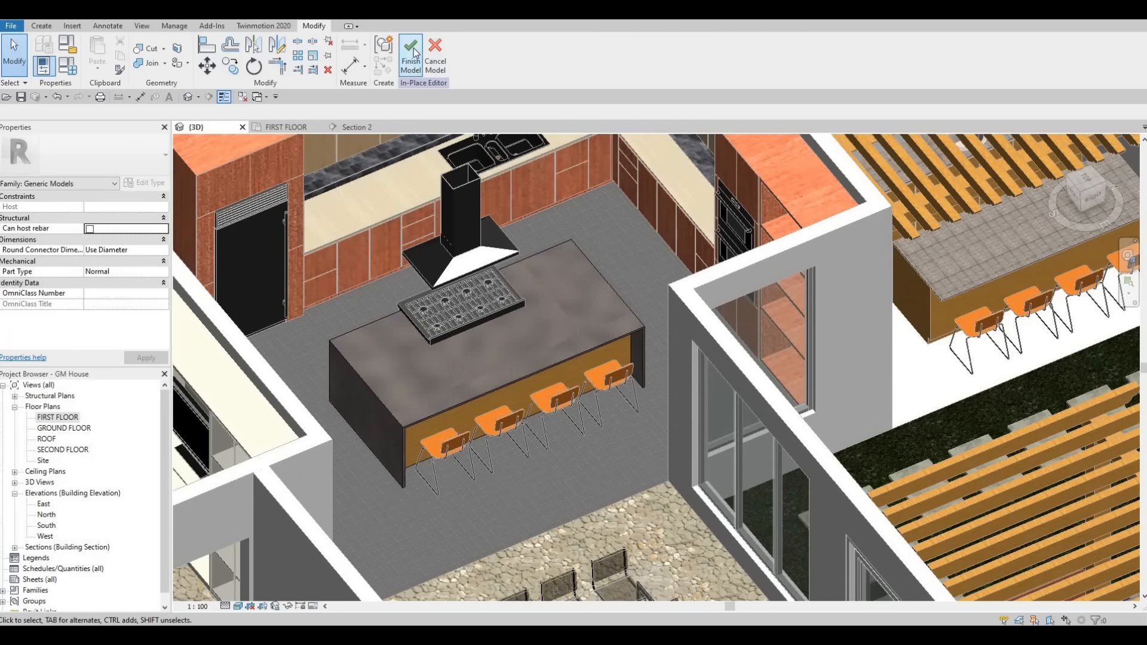
left_click(414, 53)
middle_click_drag(507, 340, 494, 389, "shift")
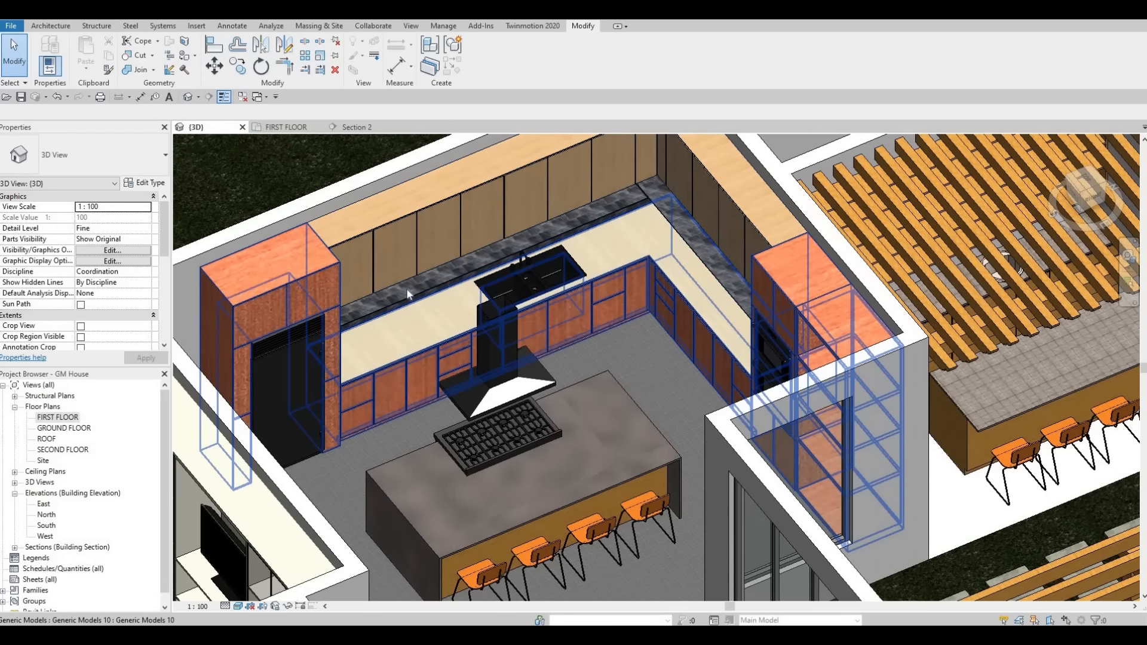
scroll(407, 287, "up", 2)
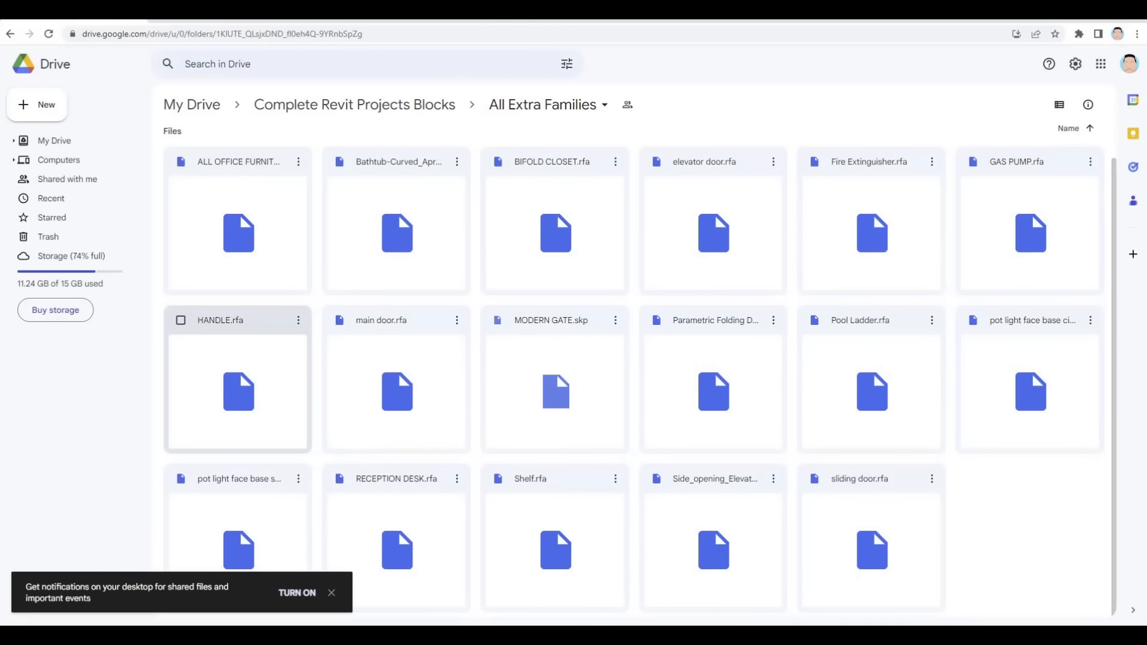
Step: Download HANDLE.rfa from the All Extra Families folder in Google Drive and load it from Downloads into the Revit project
left_click(298, 320)
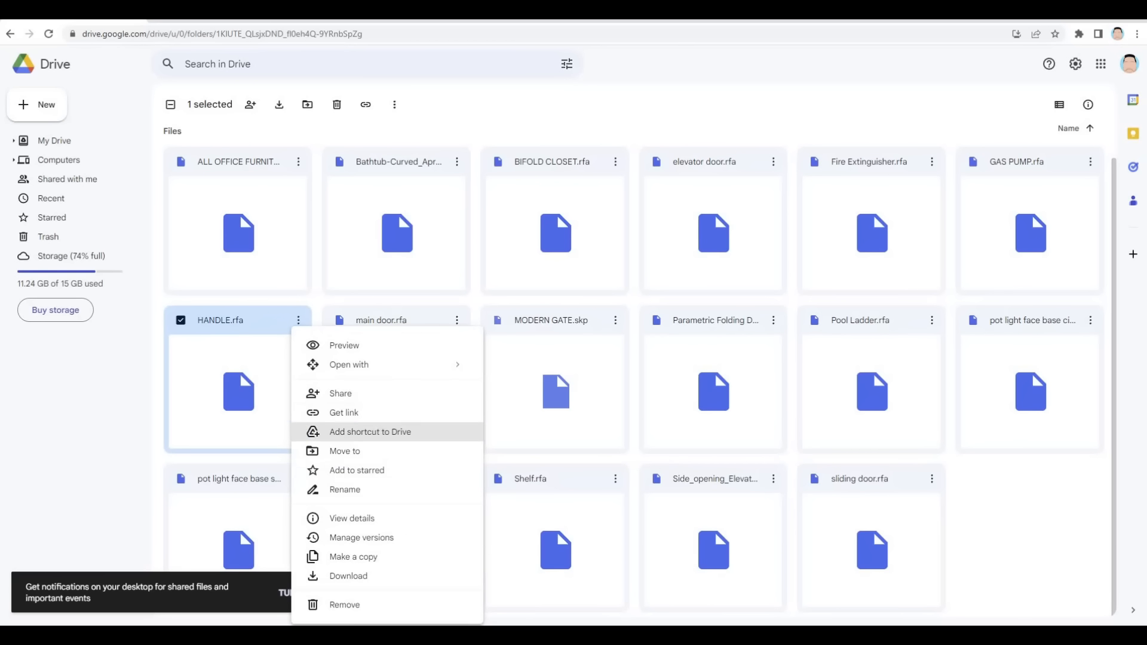
left_click(349, 576)
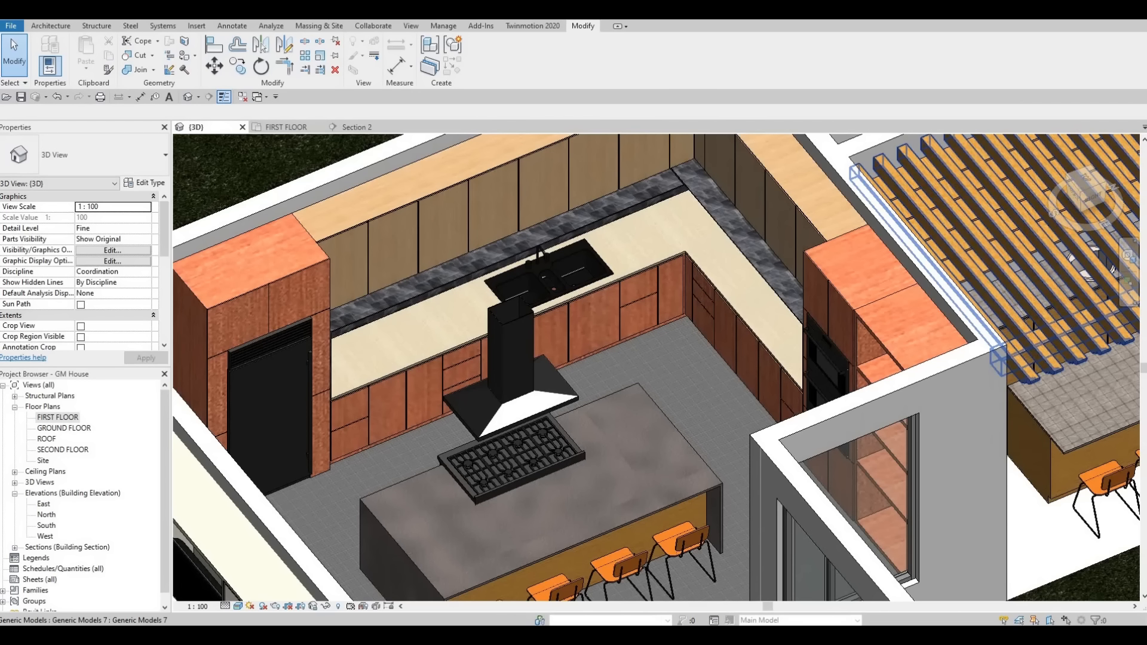
key("alt+Tab")
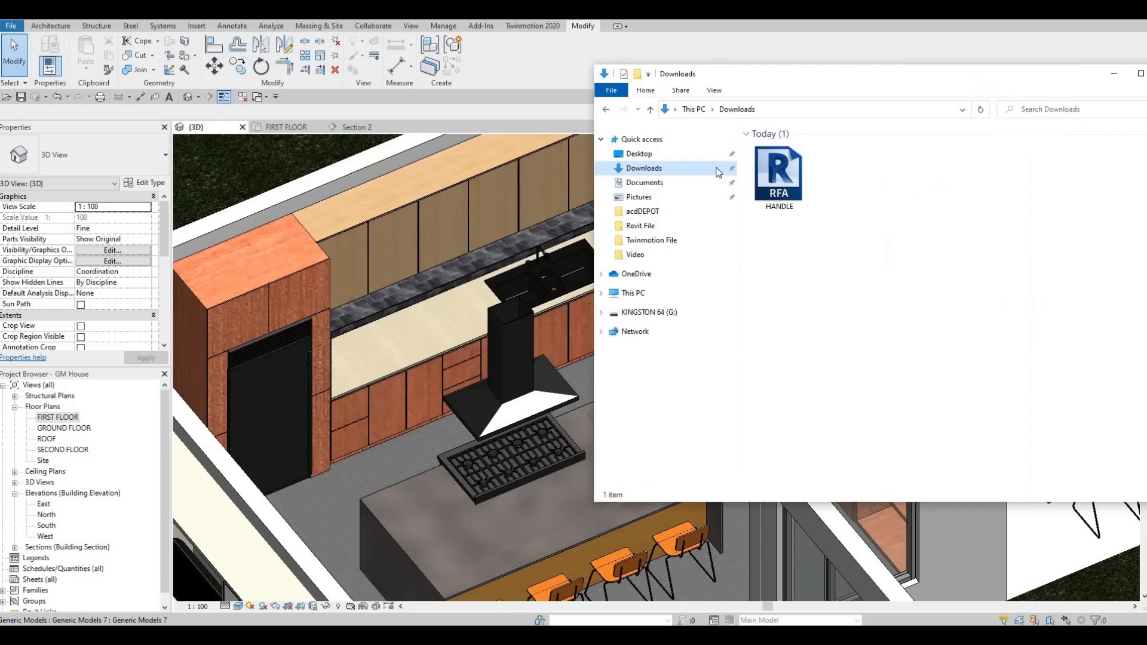
left_click_drag(686, 196, 367, 292)
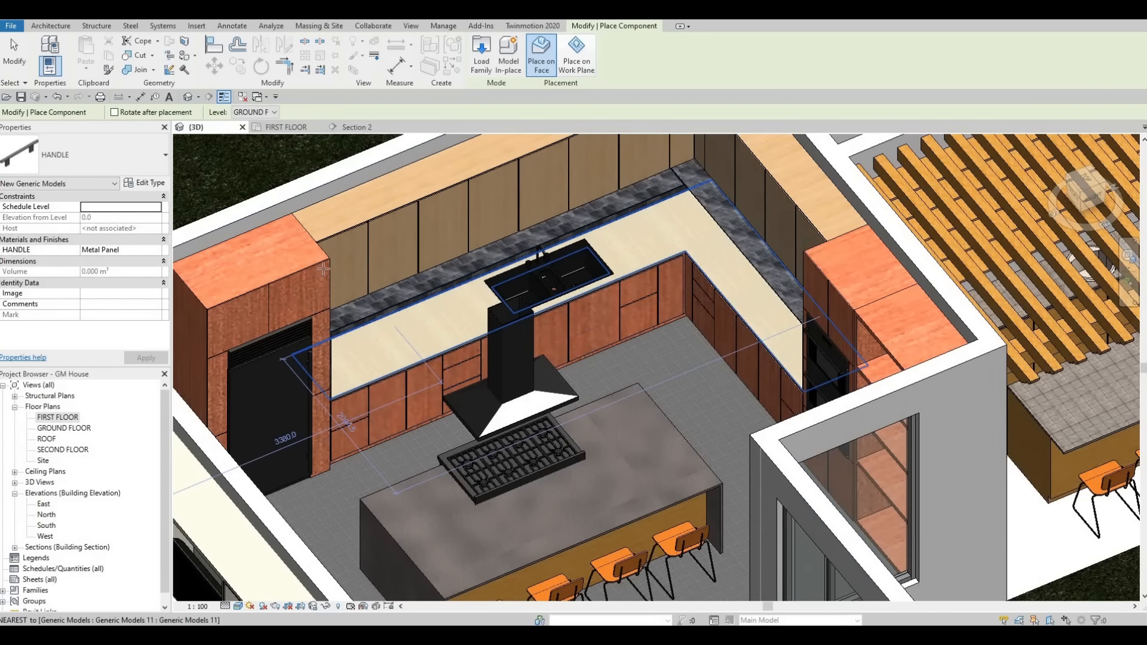
Step: Place the HANDLE component vertically near the lower corner of the third upper cabinet door from the refrigerator unit
scroll(291, 254, "up", 5)
scroll(293, 255, "down", 2)
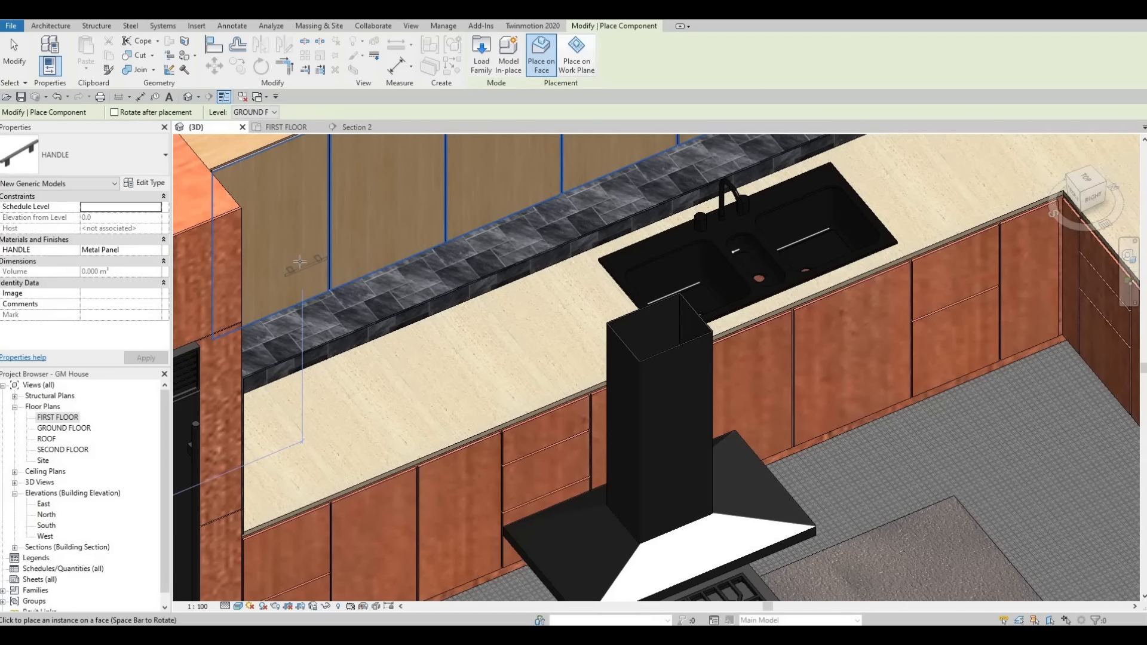
scroll(303, 262, "up", 3)
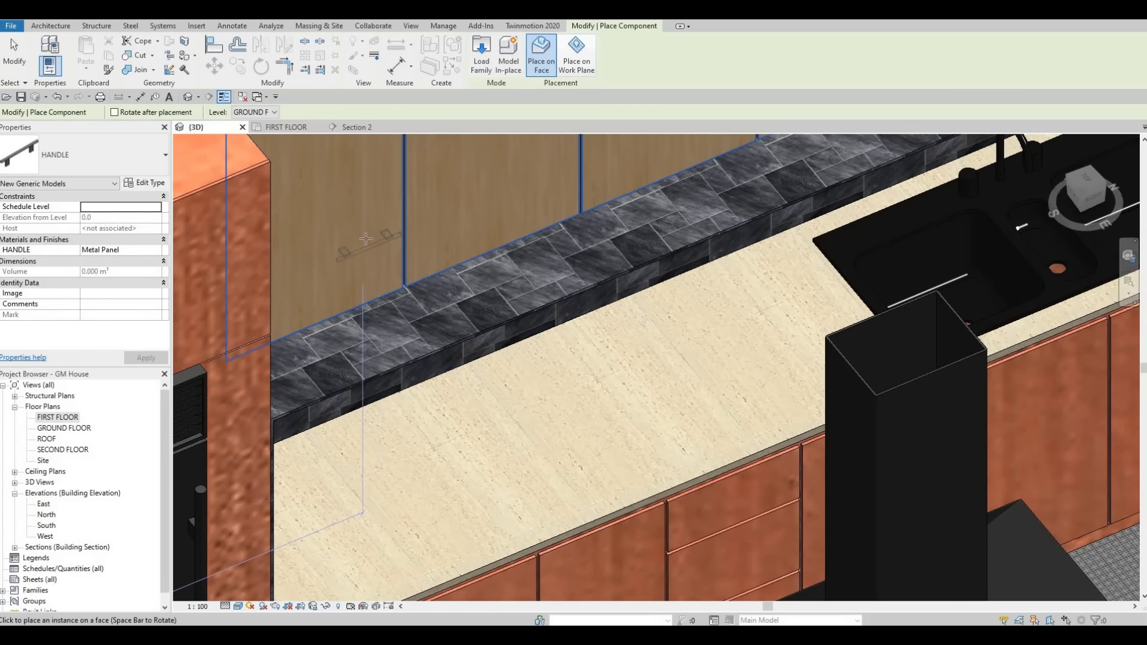
scroll(366, 241, "down", 1)
middle_click_drag(358, 238, 447, 326)
scroll(447, 325, "down", 1)
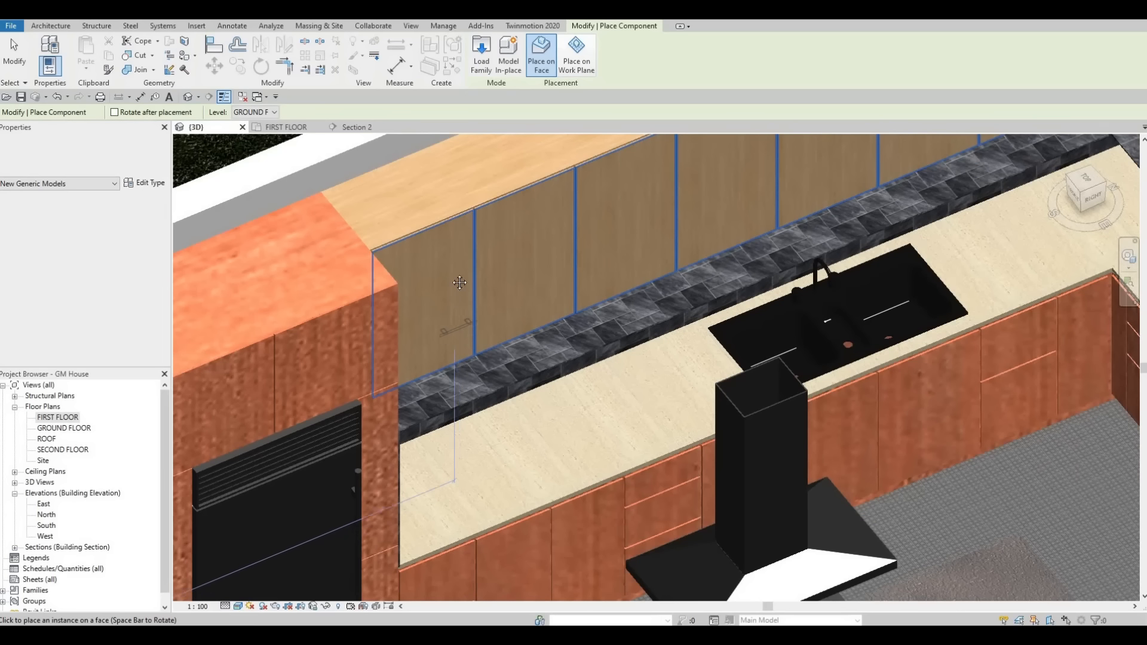
middle_click_drag(471, 279, 501, 240)
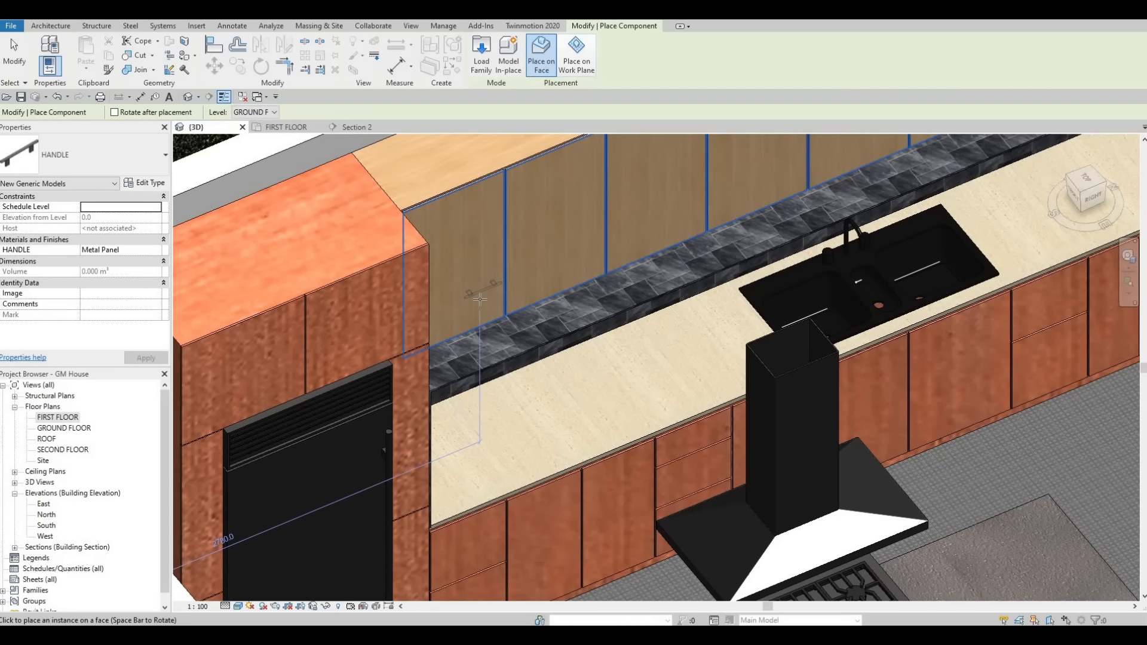
scroll(488, 300, "down", 1)
scroll(508, 311, "down", 1)
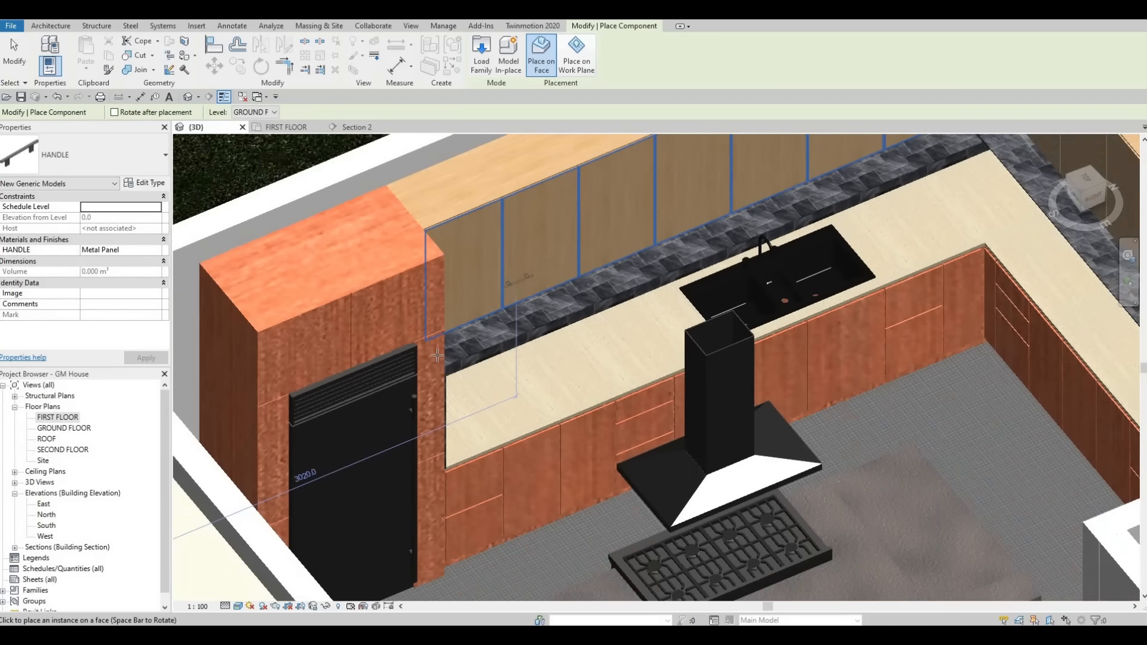
middle_click_drag(508, 310, 449, 353)
scroll(449, 352, "down", 1)
scroll(485, 334, "up", 2)
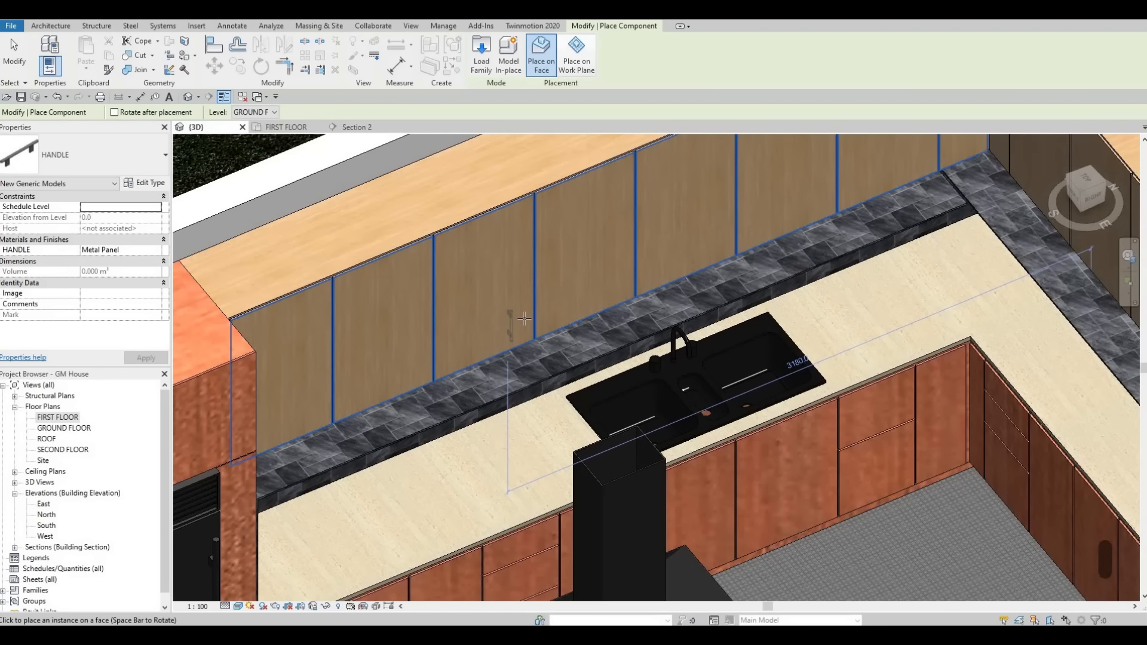
scroll(517, 320, "up", 1)
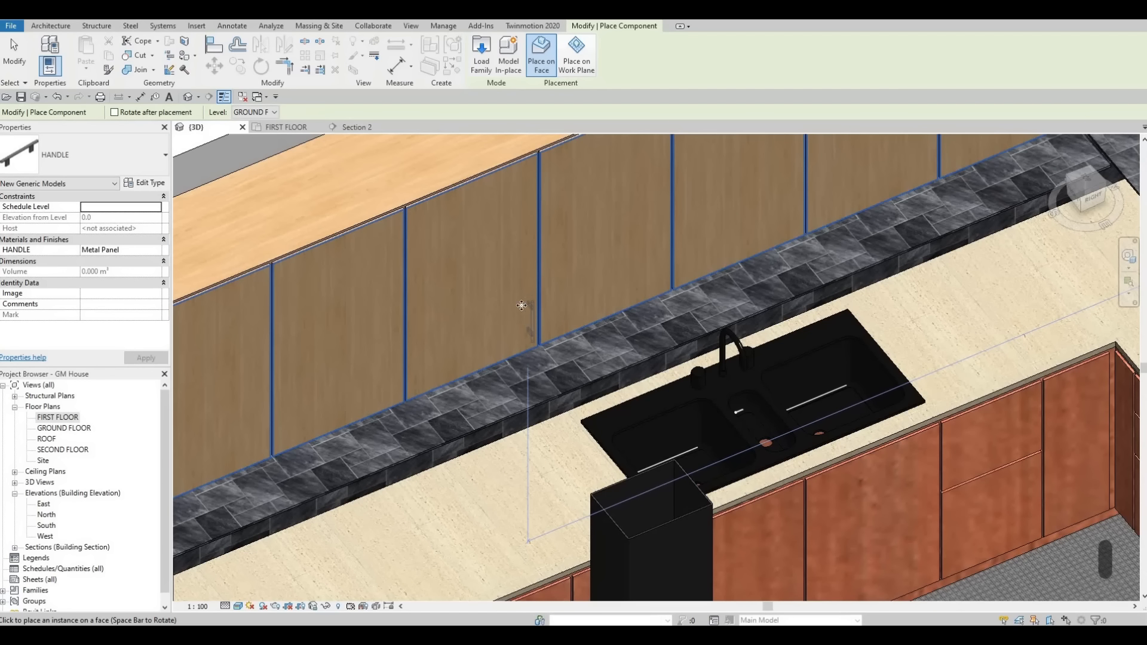
scroll(820, 294, "down", 3)
Step: Place a vertical HANDLE near the lower corner of an upper cabinet door on the oven wall
middle_click_drag(820, 294, 899, 237)
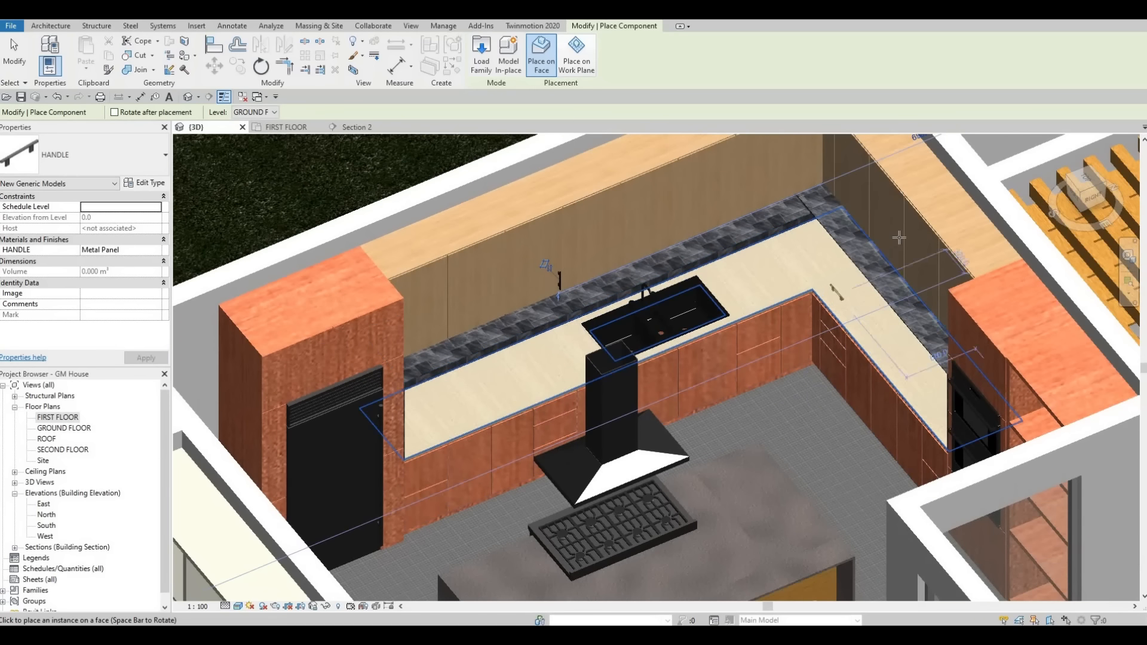
scroll(899, 238, "up", 1)
scroll(902, 242, "up", 2)
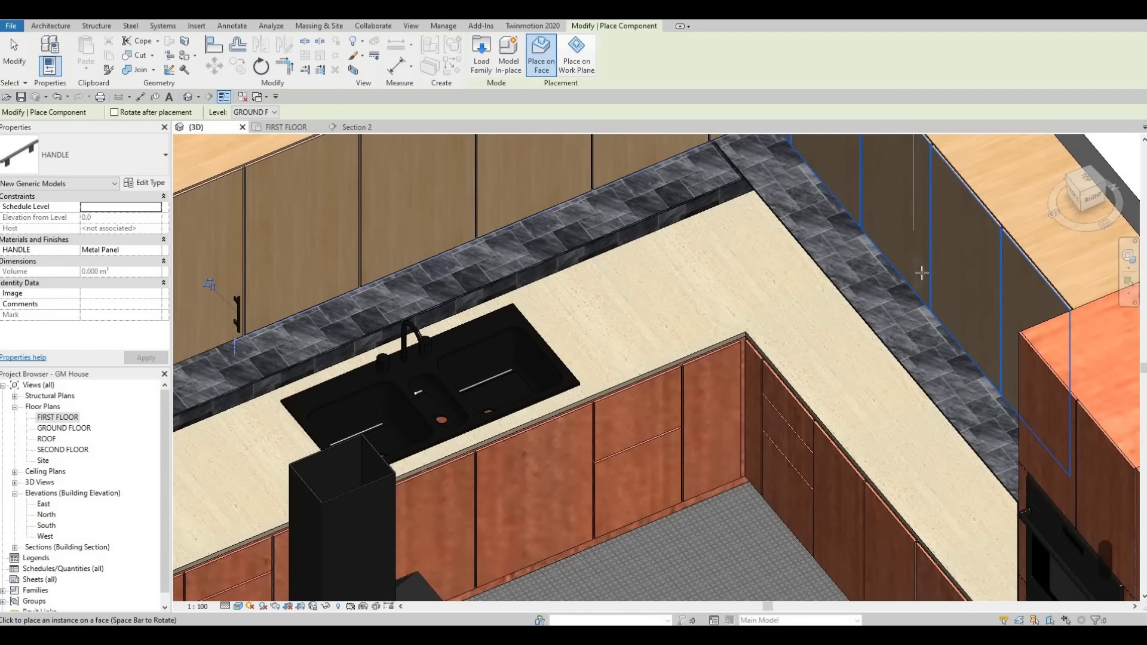
scroll(926, 281, "down", 2)
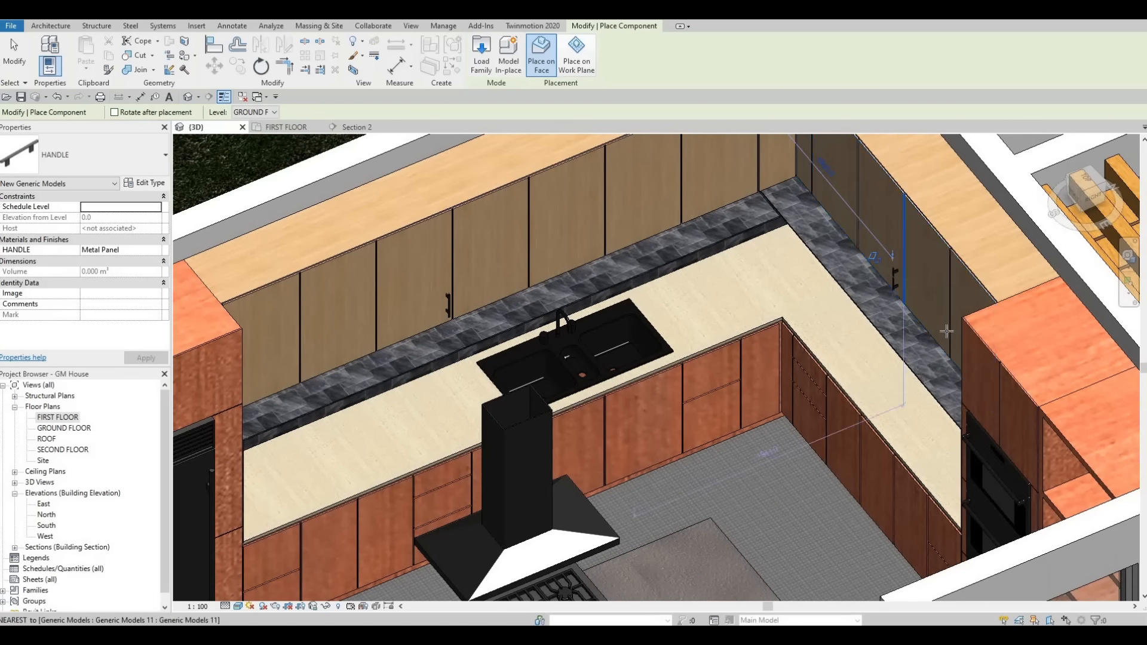
Step: Place a horizontal HANDLE on the top drawer front between the sink and the corner of the base cabinets
scroll(776, 317, "up", 5)
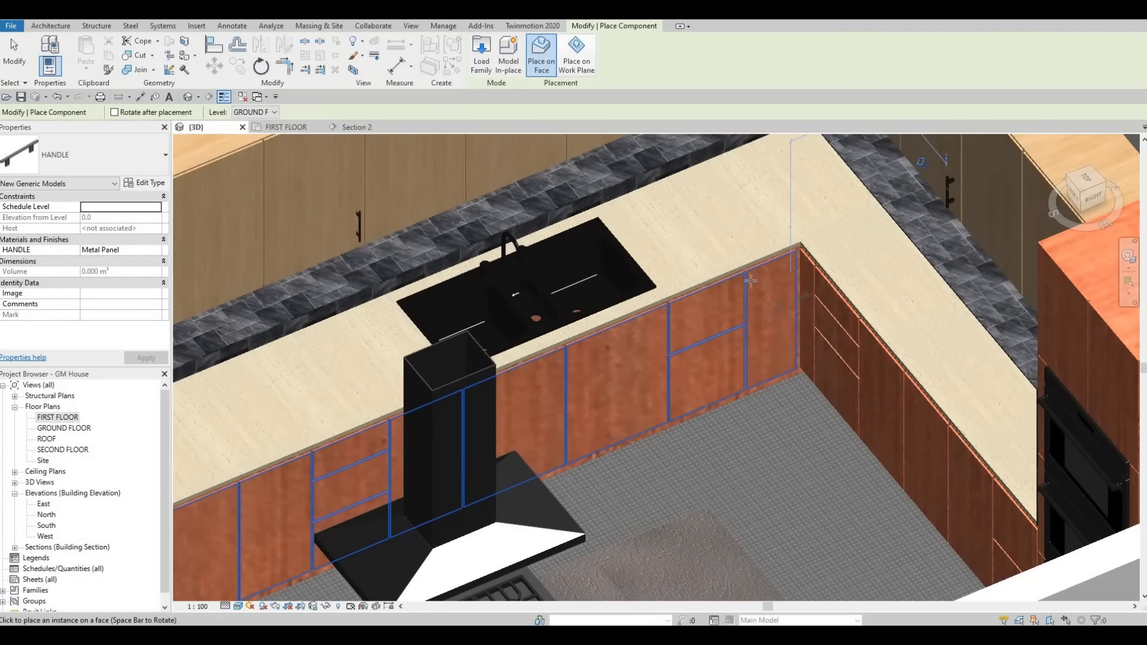
scroll(640, 299, "up", 1)
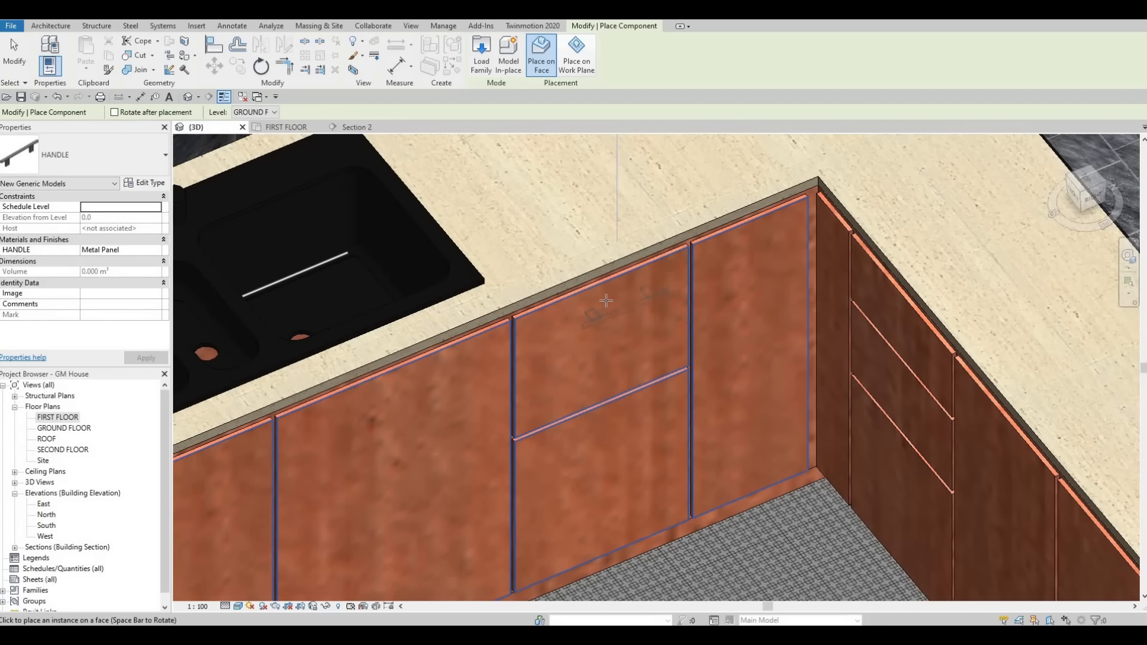
left_click(660, 303)
scroll(726, 301, "down", 2)
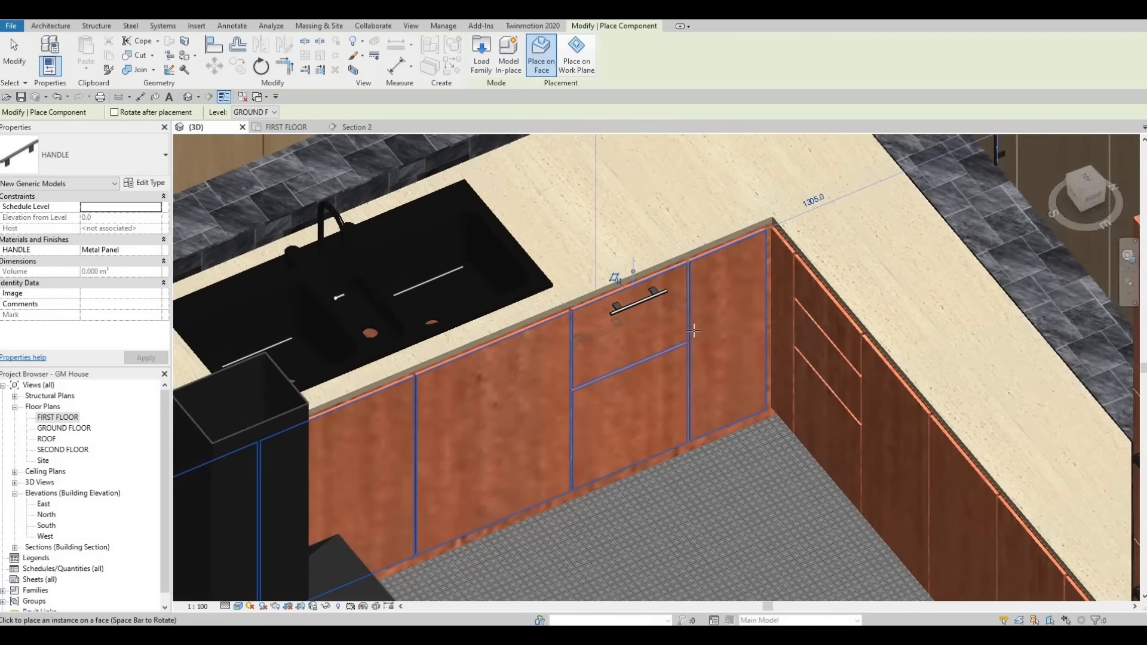
Step: Place a vertical HANDLE near the upper corner of the base cabinet door below the sink
middle_click_drag(705, 300, 1077, 170)
scroll(788, 264, "up", 1)
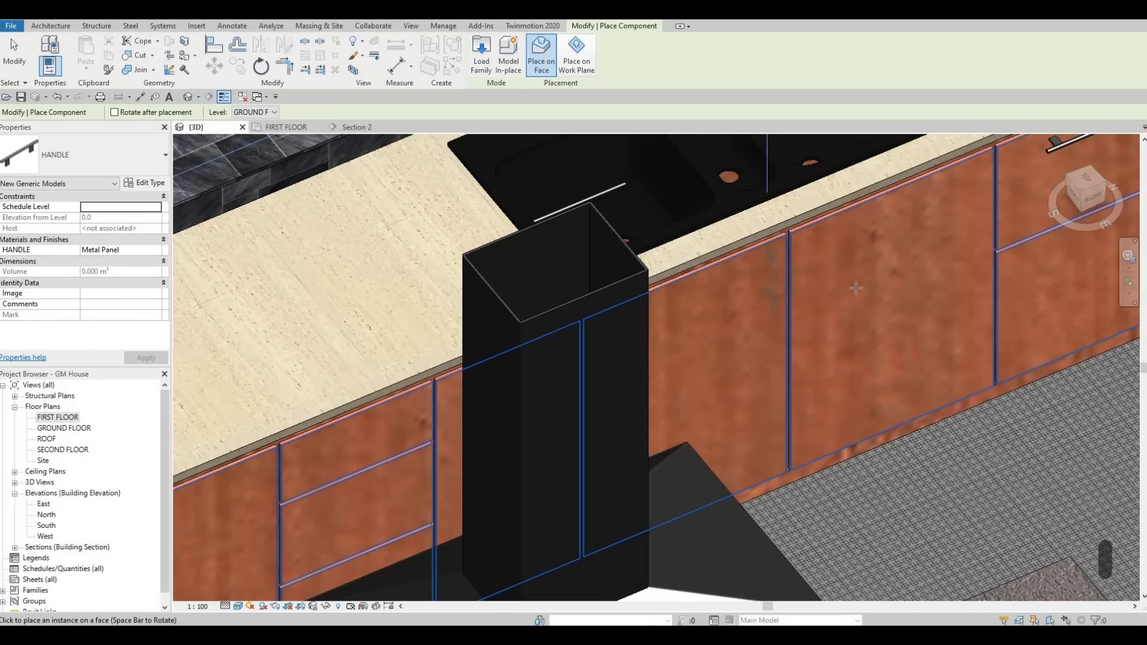
scroll(630, 310, "down", 4)
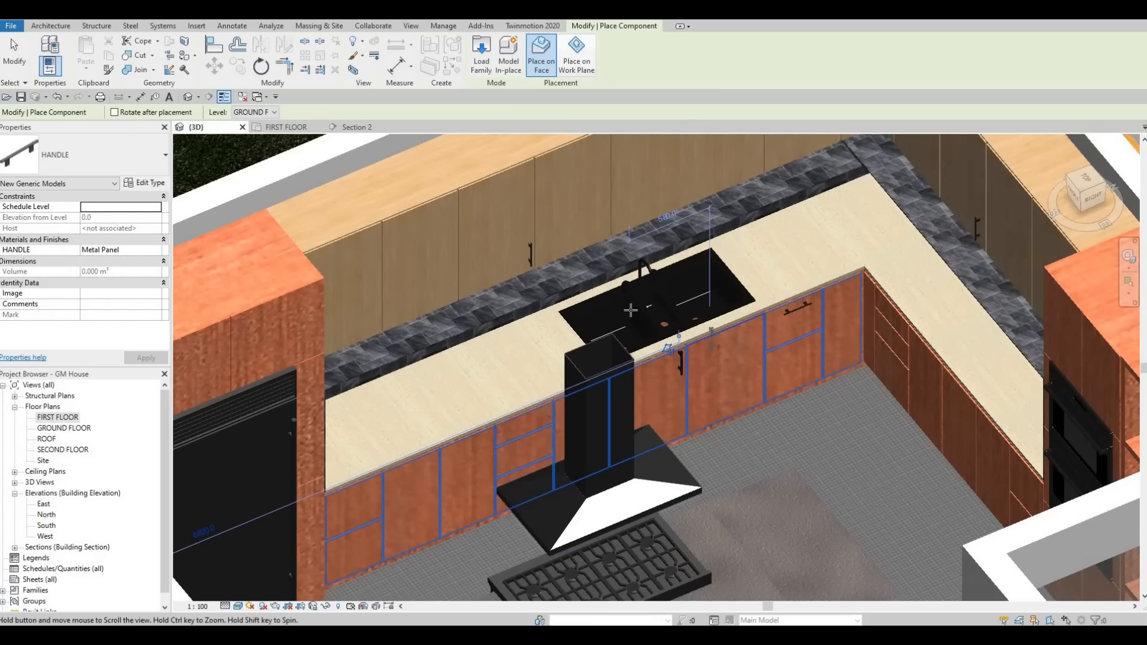
scroll(630, 310, "down", 2)
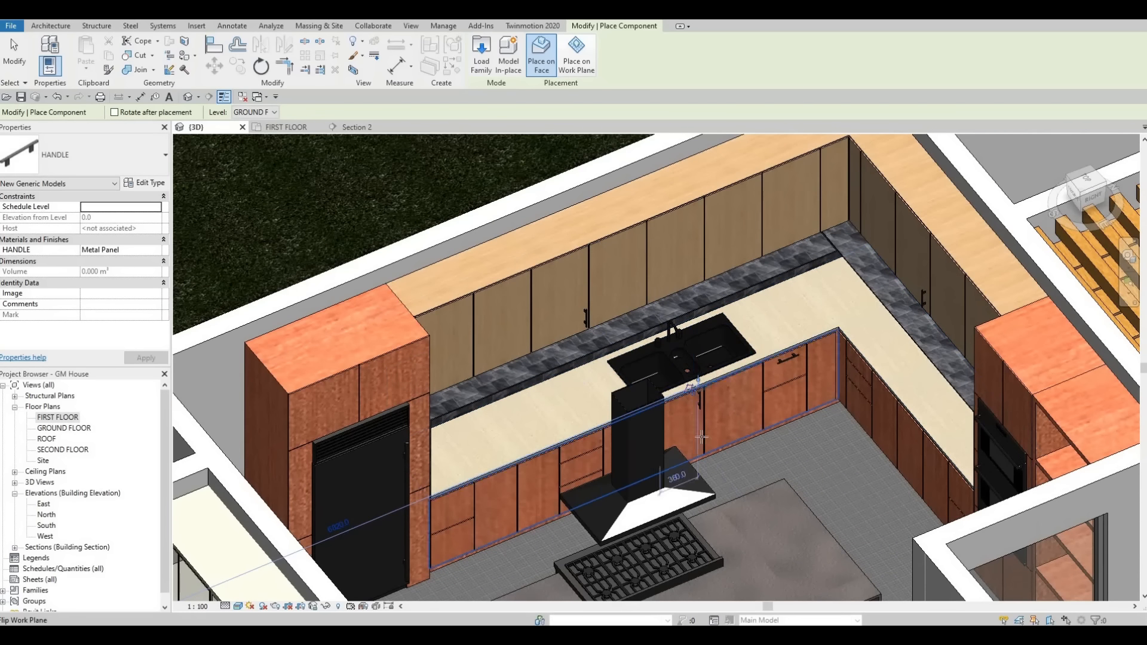
Step: Place a horizontal HANDLE on the upper drawer front at the end of the island's rangetop-knob side
middle_click_drag(701, 438, 880, 464, "shift")
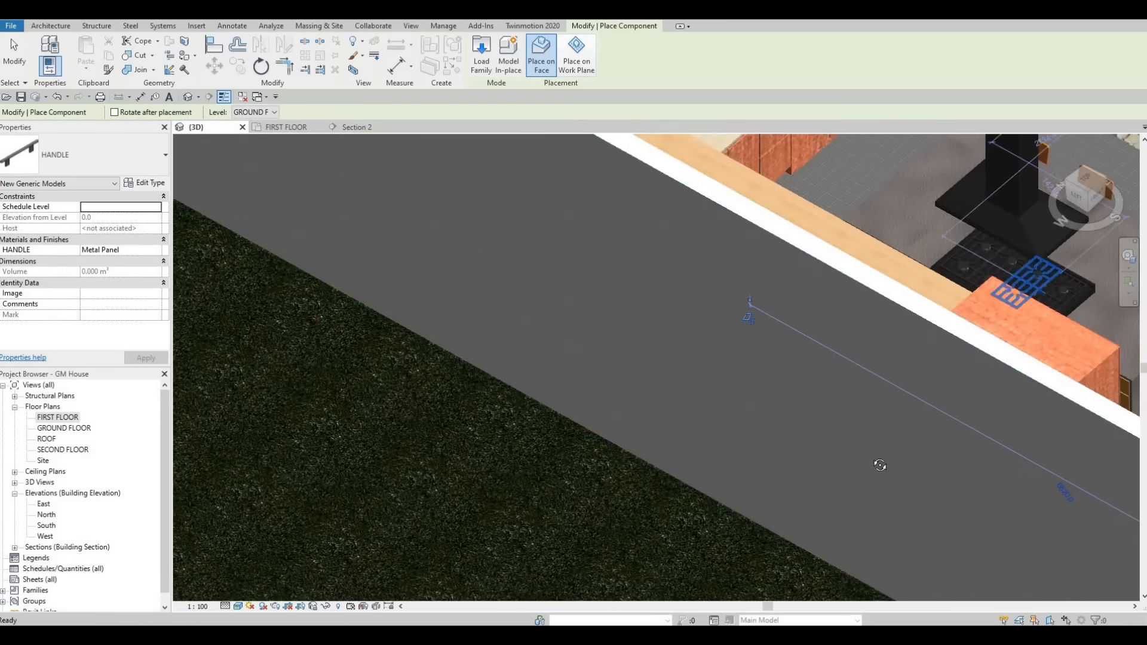
middle_click_drag(906, 302, 884, 326, "shift")
scroll(894, 236, "up", 3)
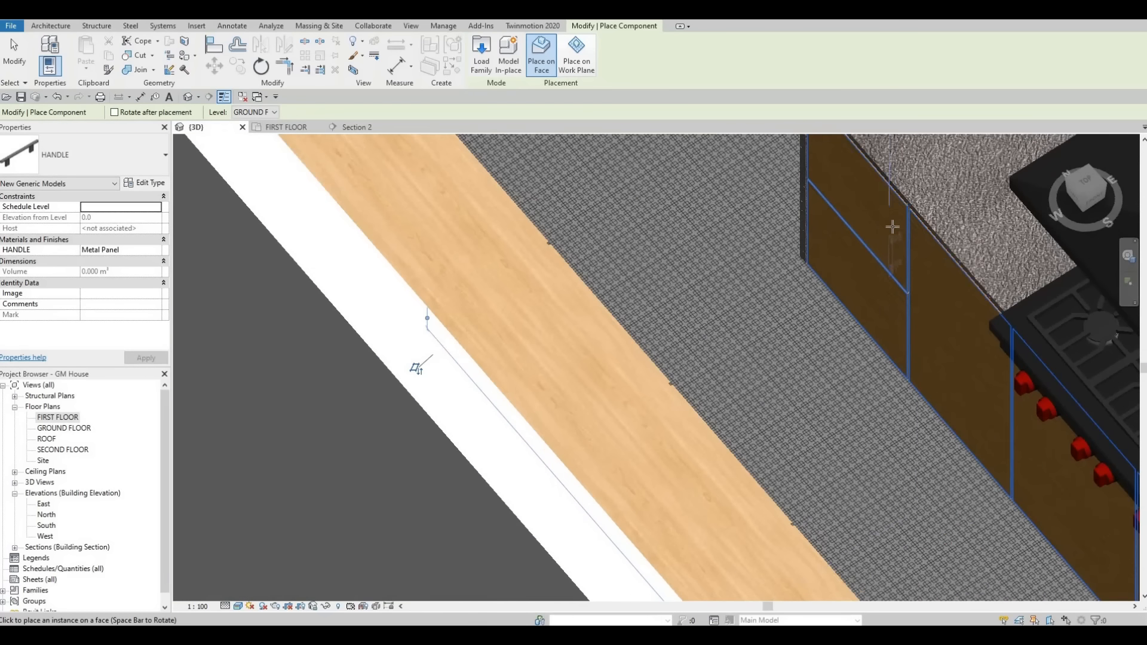
middle_click_drag(864, 164, 865, 229)
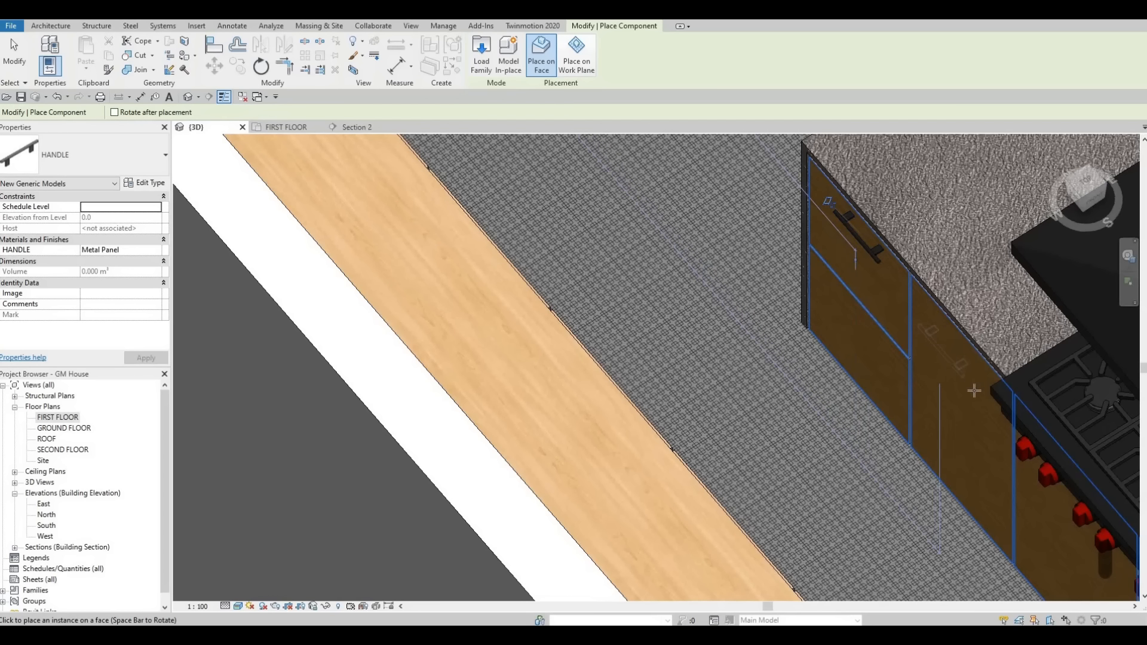
Step: Place a vertical HANDLE on the island cabinet door beneath the rangetop knobs, and end component placement
middle_click_drag(970, 413, 847, 216)
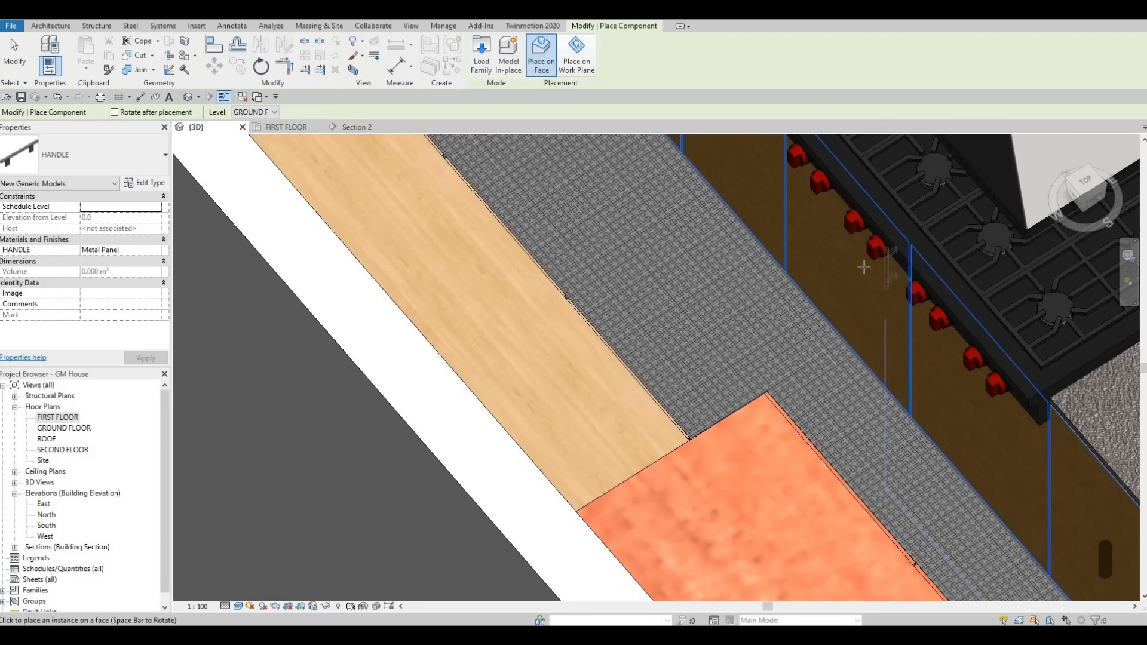
key("Escape")
key("Escape")
Step: Nudge the vertical handle under the rangetop downward by two increments in Section 2, and check it in 3D
left_click(347, 127)
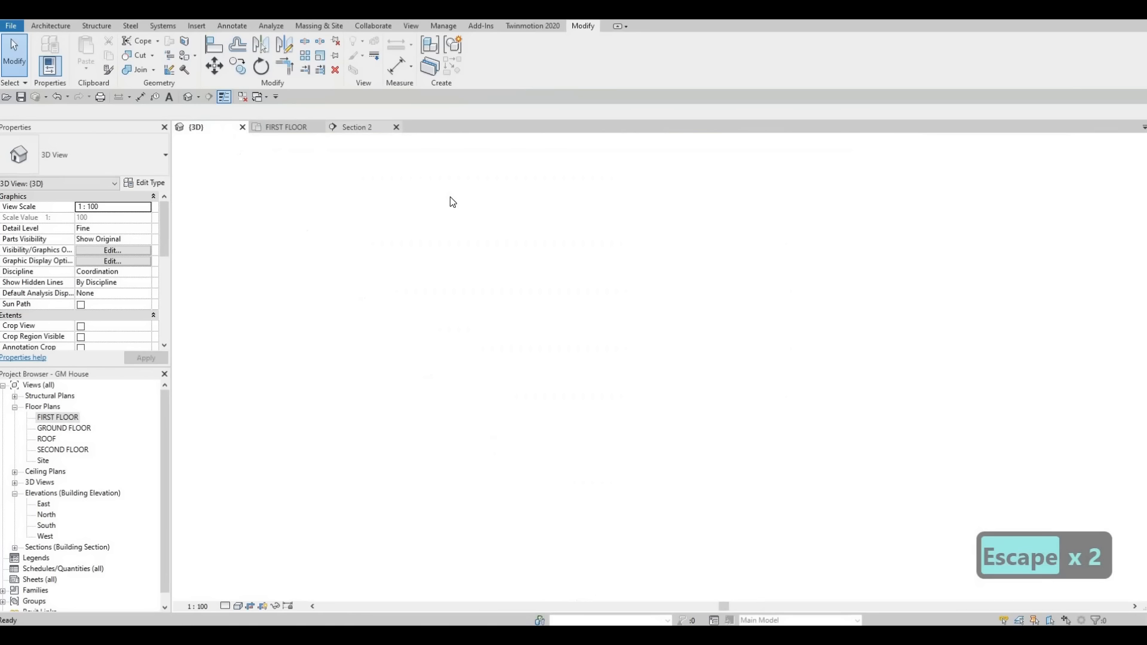
scroll(503, 304, "down", 3)
scroll(512, 317, "up", 5)
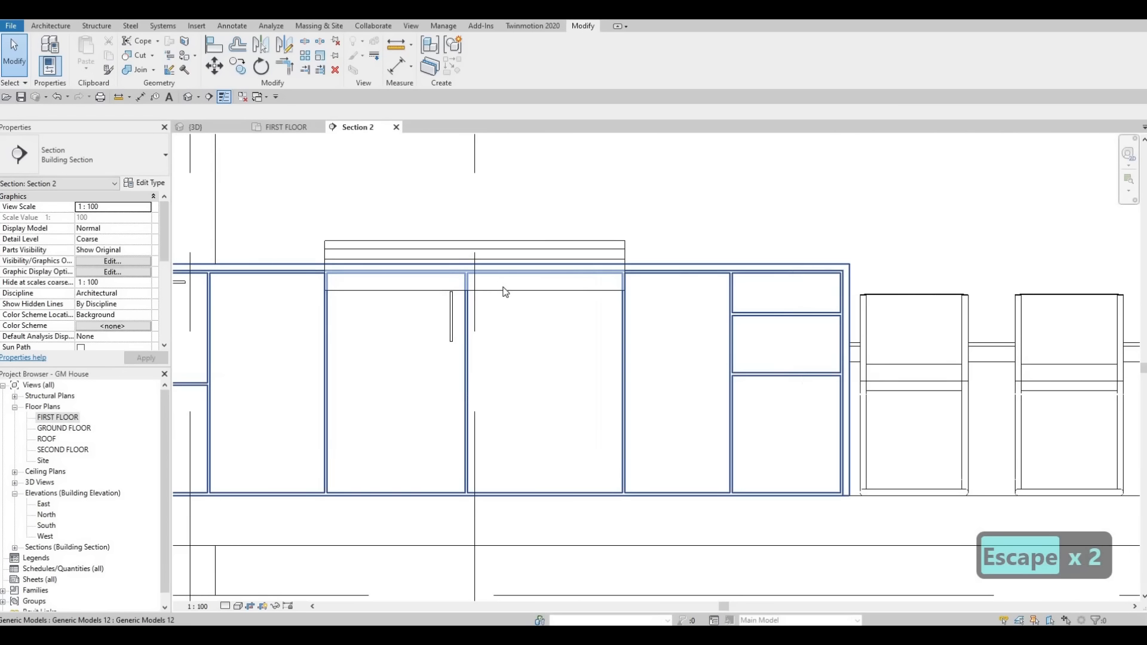
scroll(522, 293, "up", 2)
key("Escape")
key("Escape")
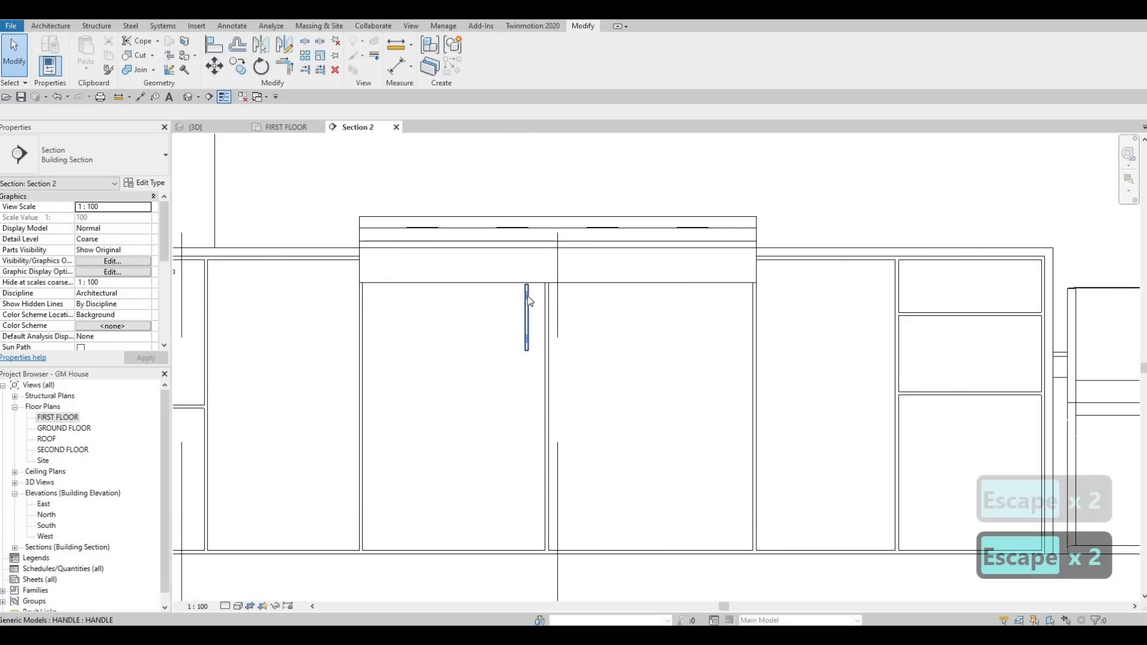
left_click(527, 302)
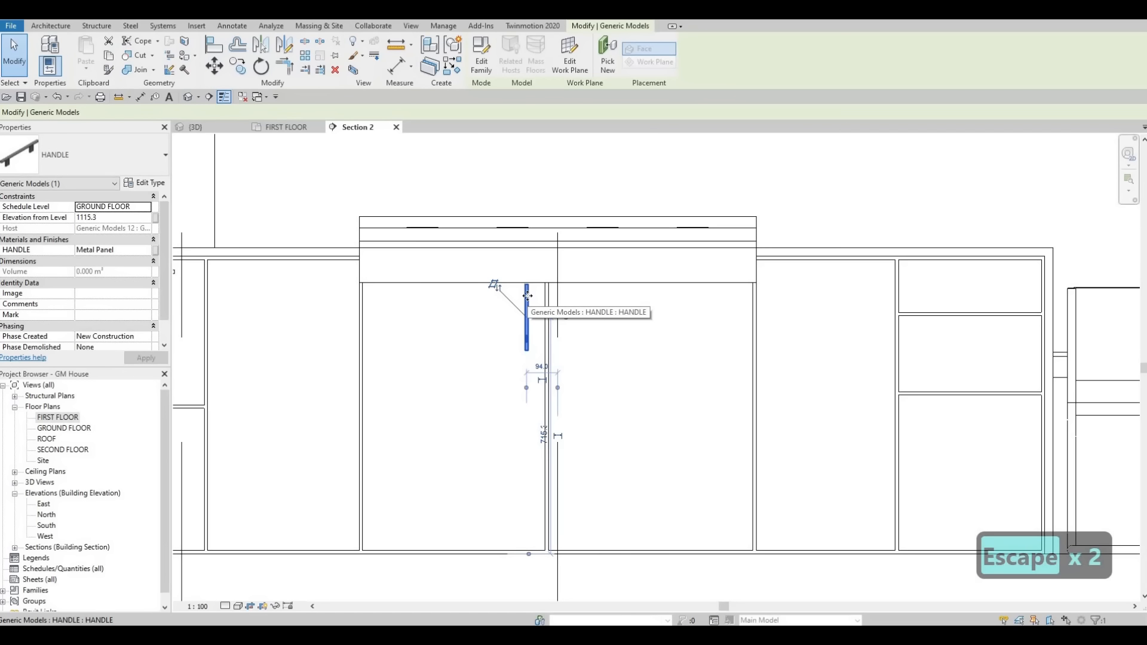
key("Down")
key("Down")
key("Escape")
key("Escape")
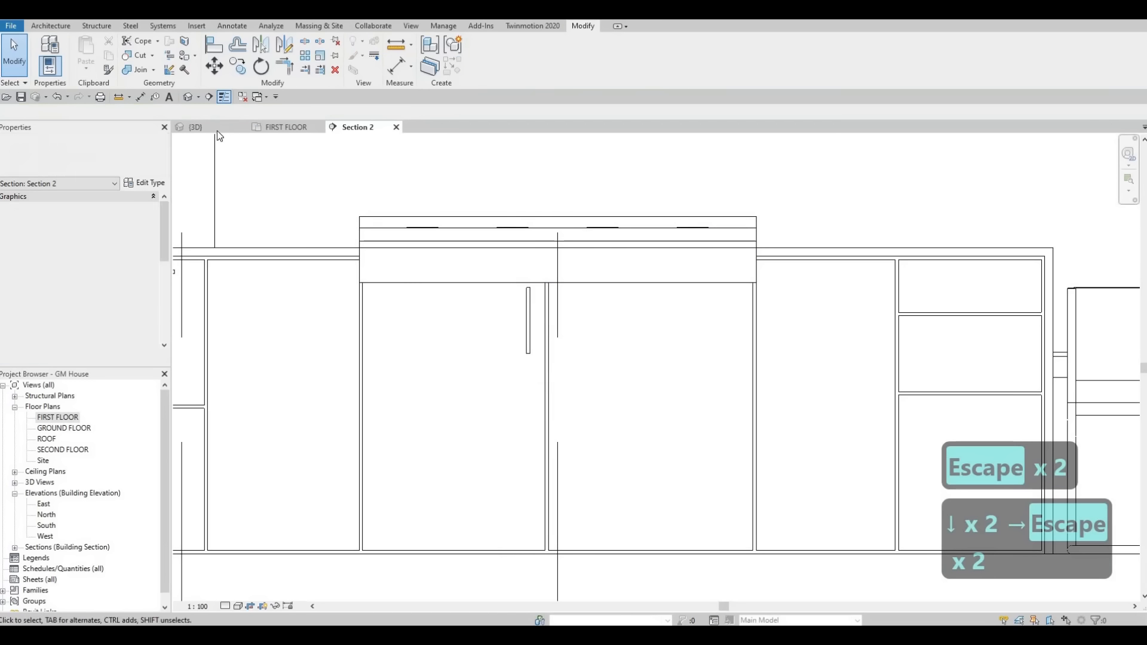
left_click(217, 130)
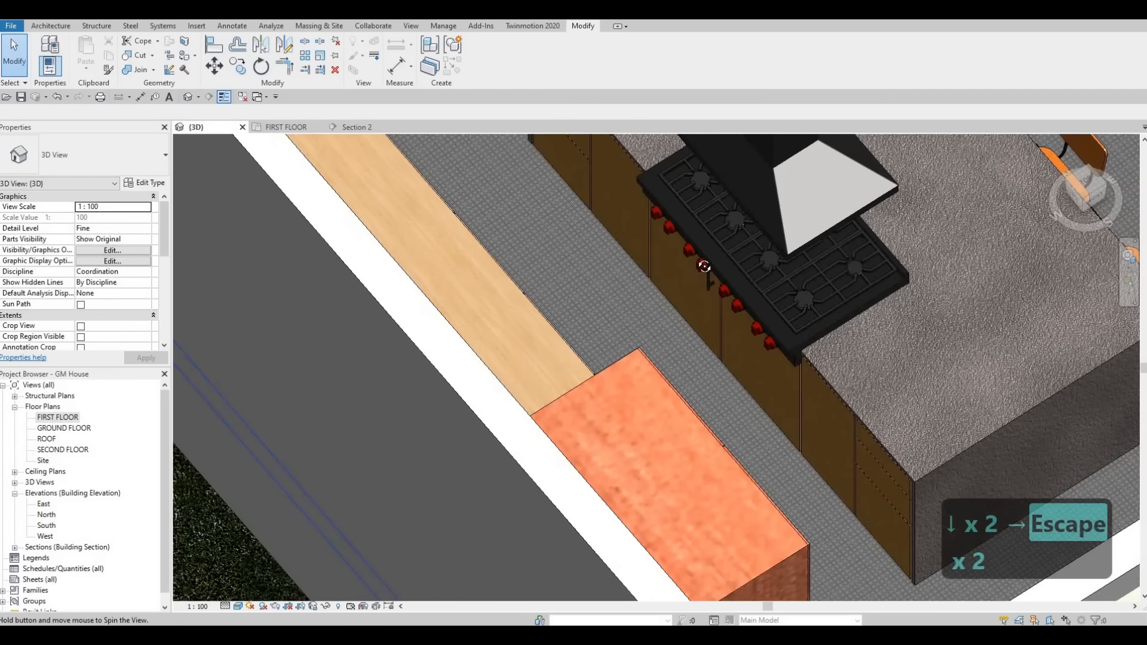
middle_click_drag(704, 265, 353, 129, "shift")
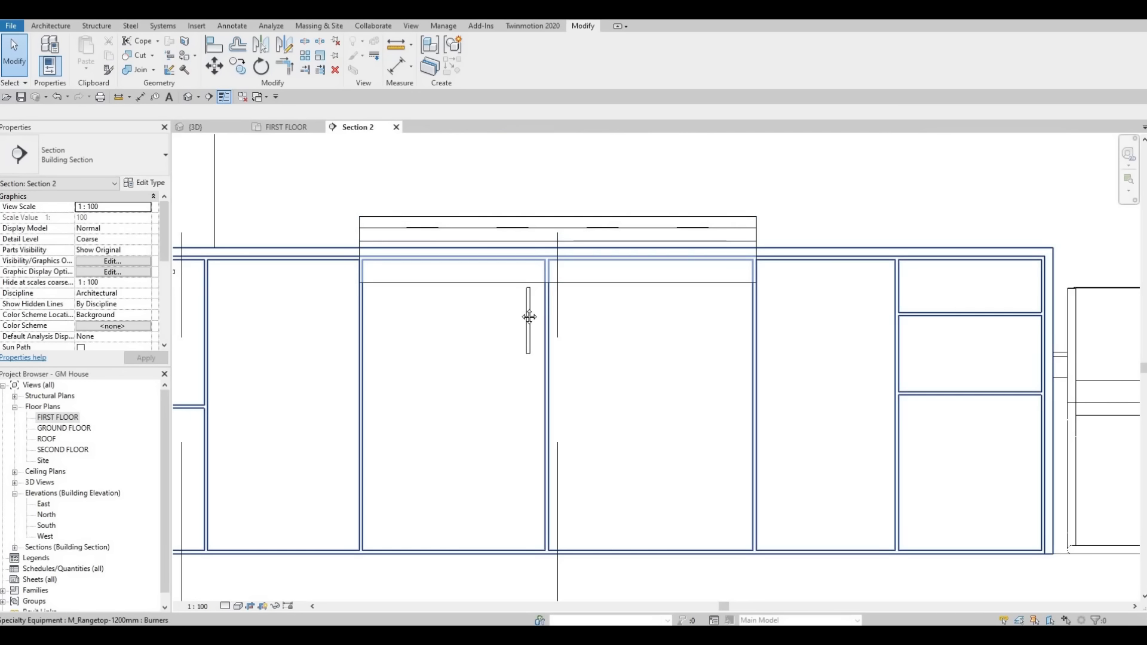
Step: In Section 2, move the island's horizontal drawer handle up until it is flush with the drawer front's top edge
key("Escape")
middle_click_drag(348, 315, 475, 315)
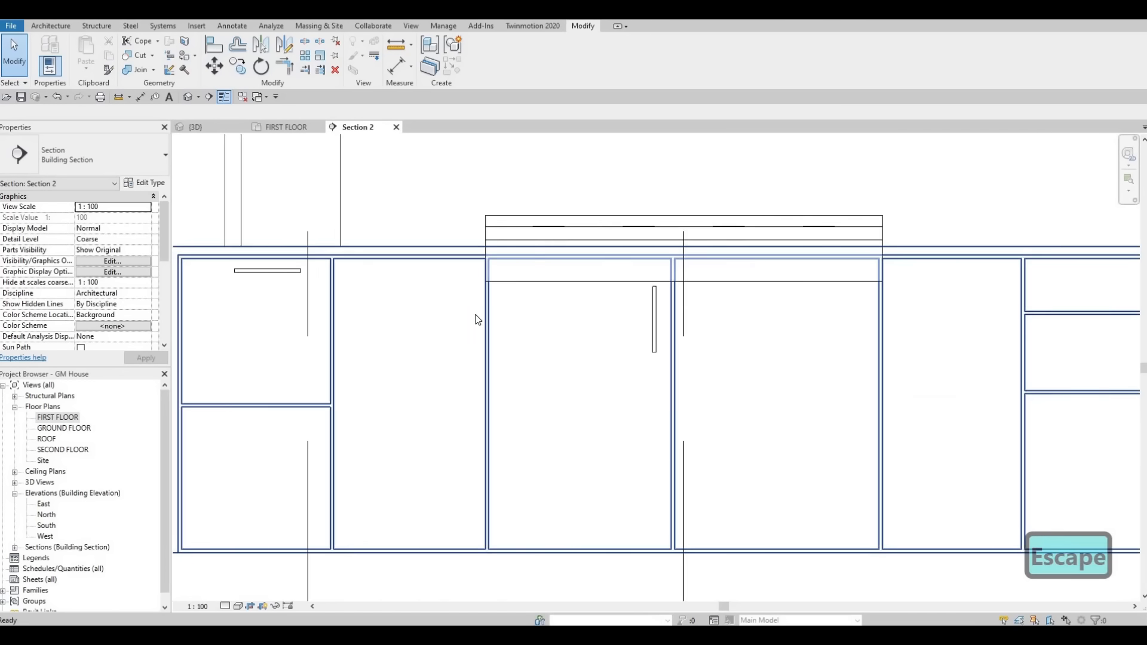
scroll(476, 315, "down", 1)
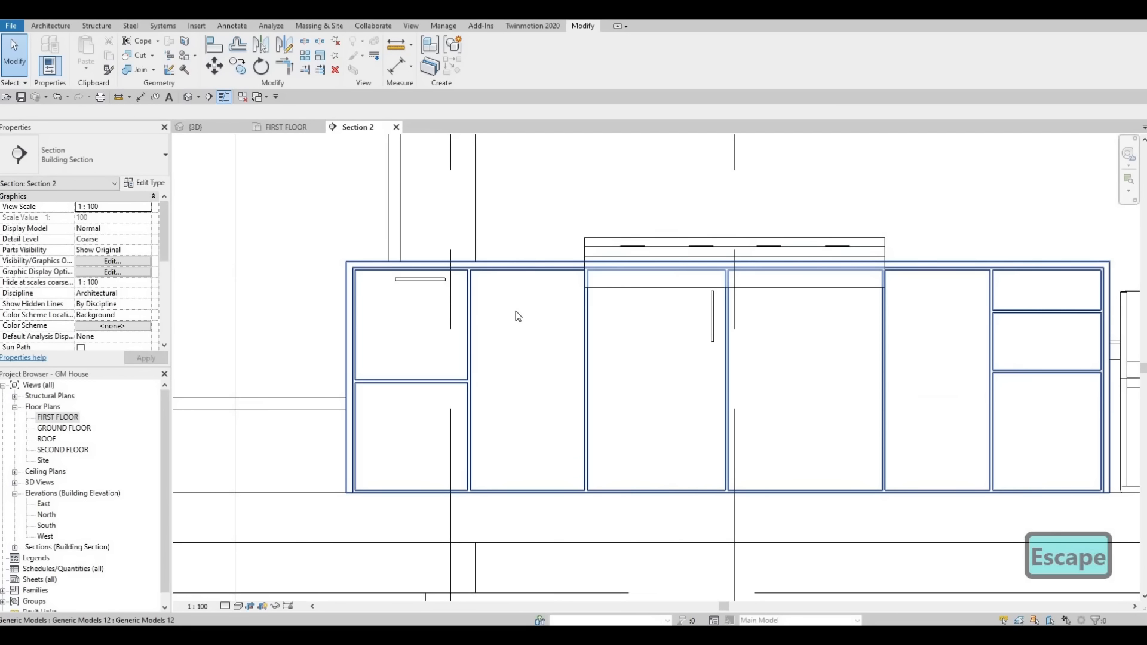
left_click(399, 279)
scroll(399, 278, "up", 4)
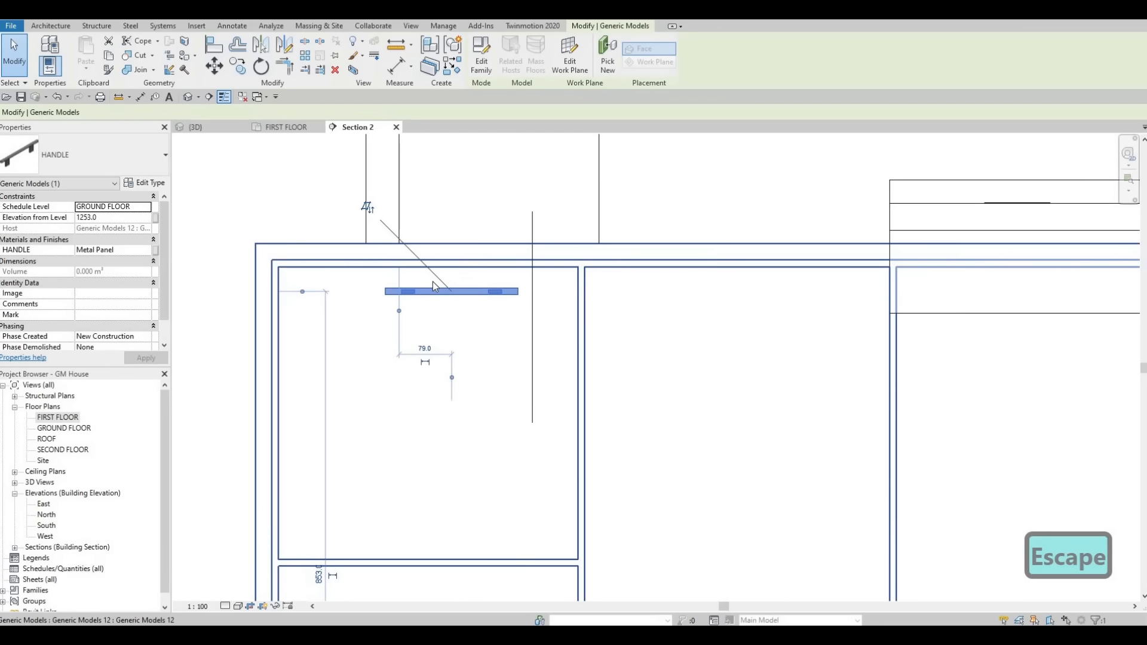
key("m")
scroll(460, 292, "up", 2)
key("v")
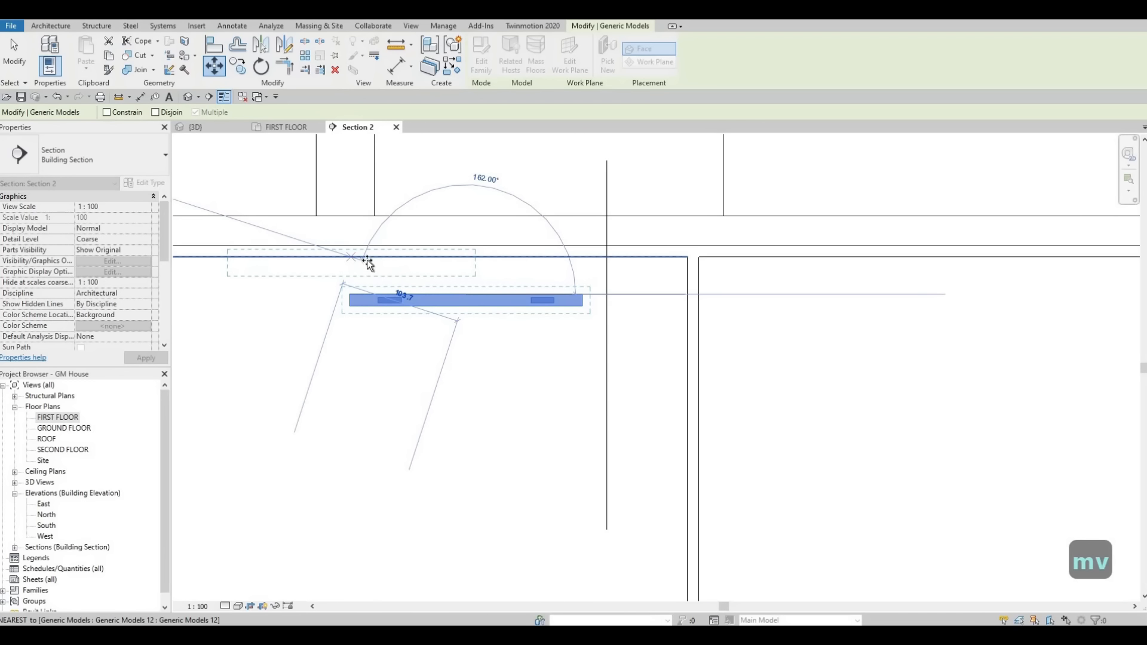
scroll(468, 289, "down", 1)
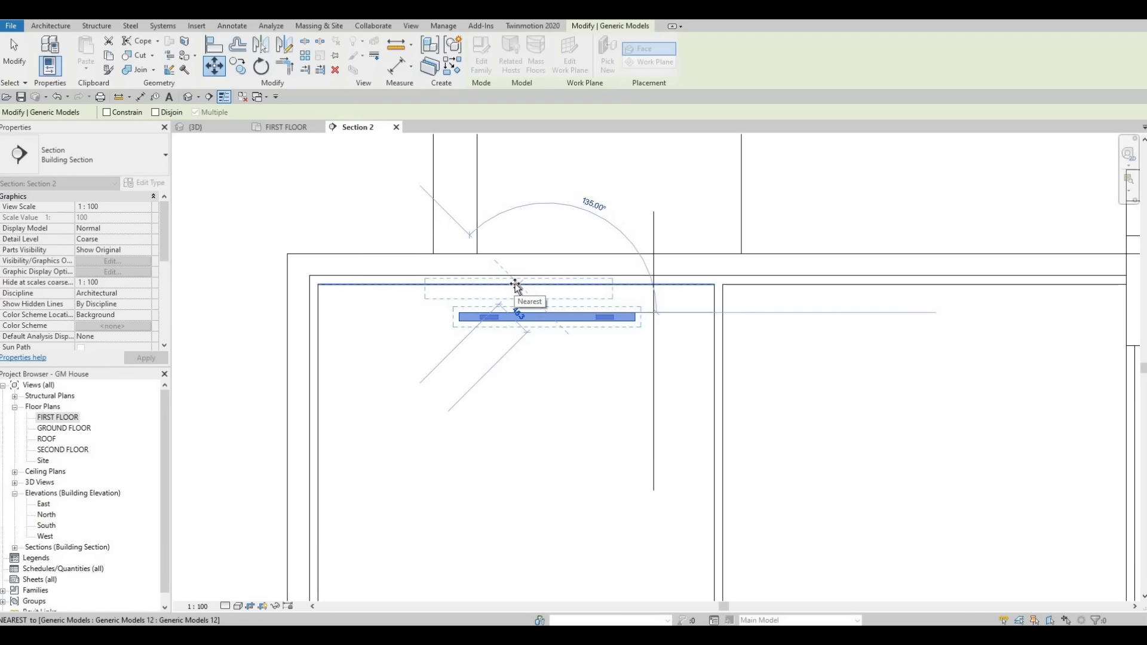
scroll(519, 283, "up", 4)
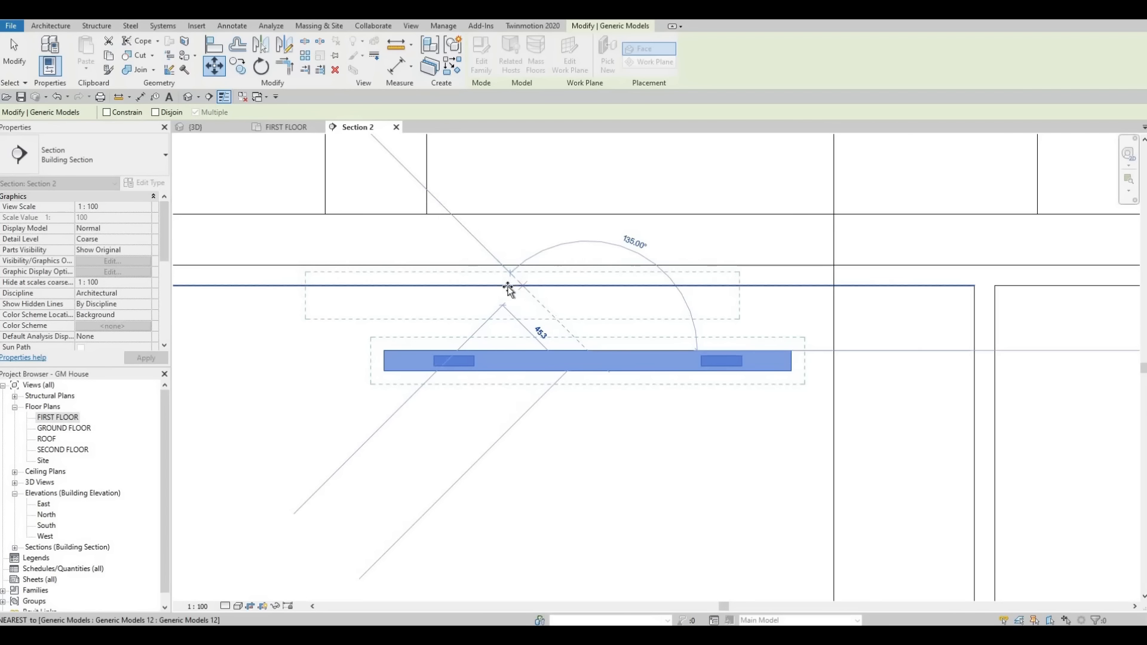
left_click(514, 291)
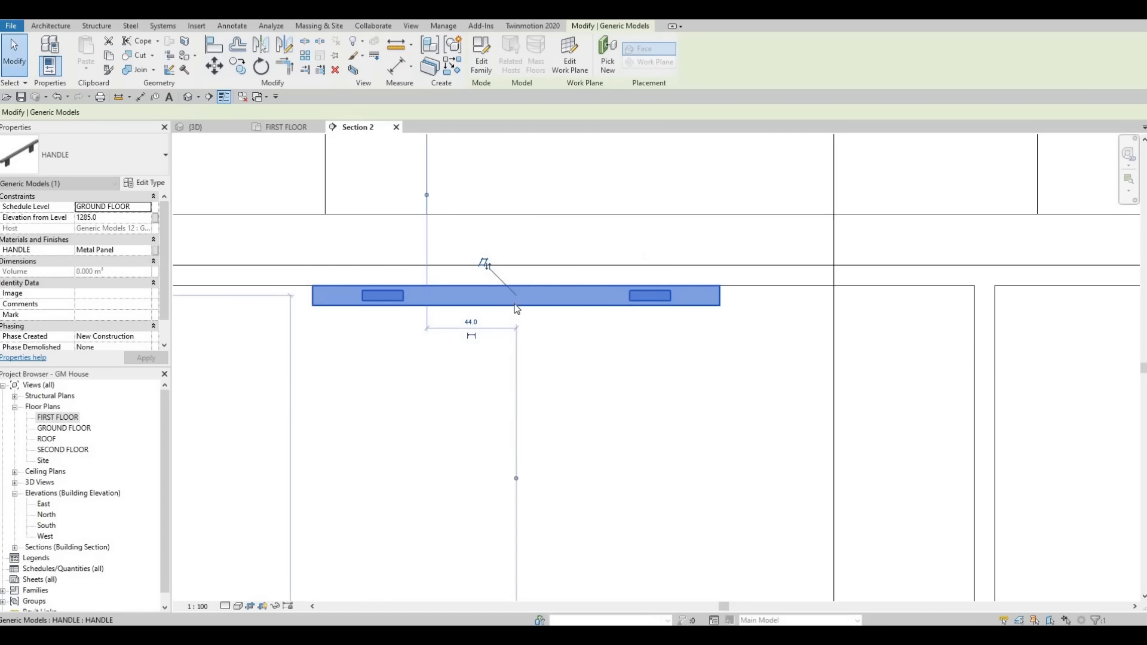
Step: Nudge the horizontal handle on the island's upper drawer down to an elevation of 1253.8
key("Escape")
key("Escape")
left_click(517, 309)
key("Down")
key("Down")
key("Down")
key("Down")
key("Down")
key("Down")
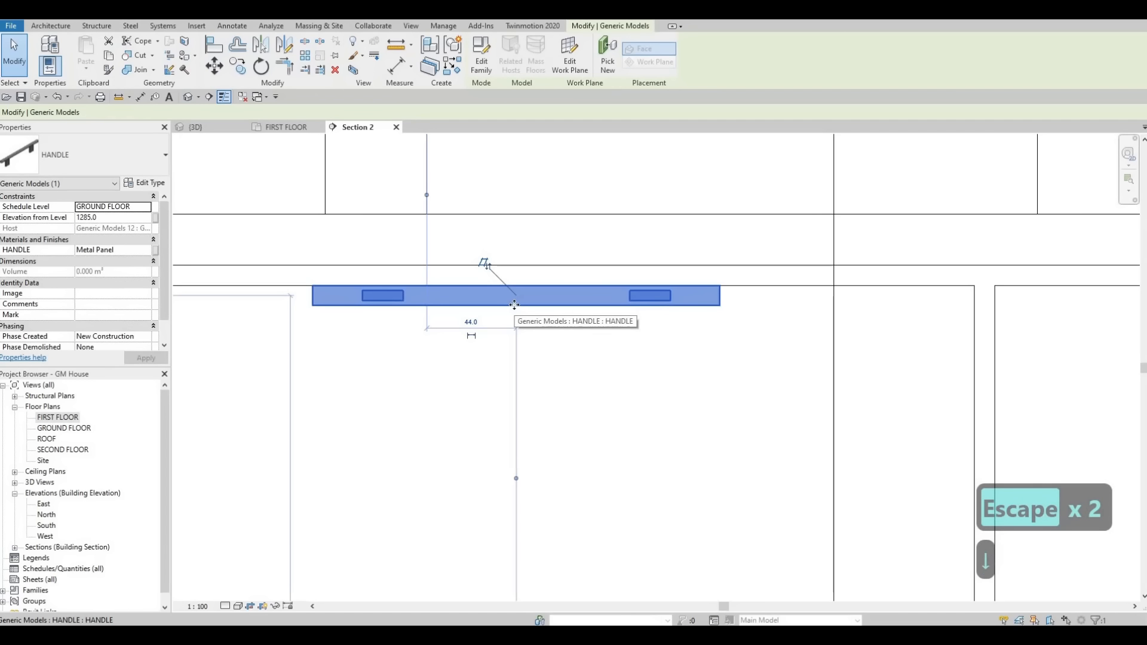
key("Down")
key("Down")
key("Down")
key("Down")
key("Down")
key("Down")
key("Down")
key("Down")
key("Down")
key("Down")
key("Down")
key("Down")
key("Down")
key("Down")
key("Down")
key("Down")
key("Down")
key("Down")
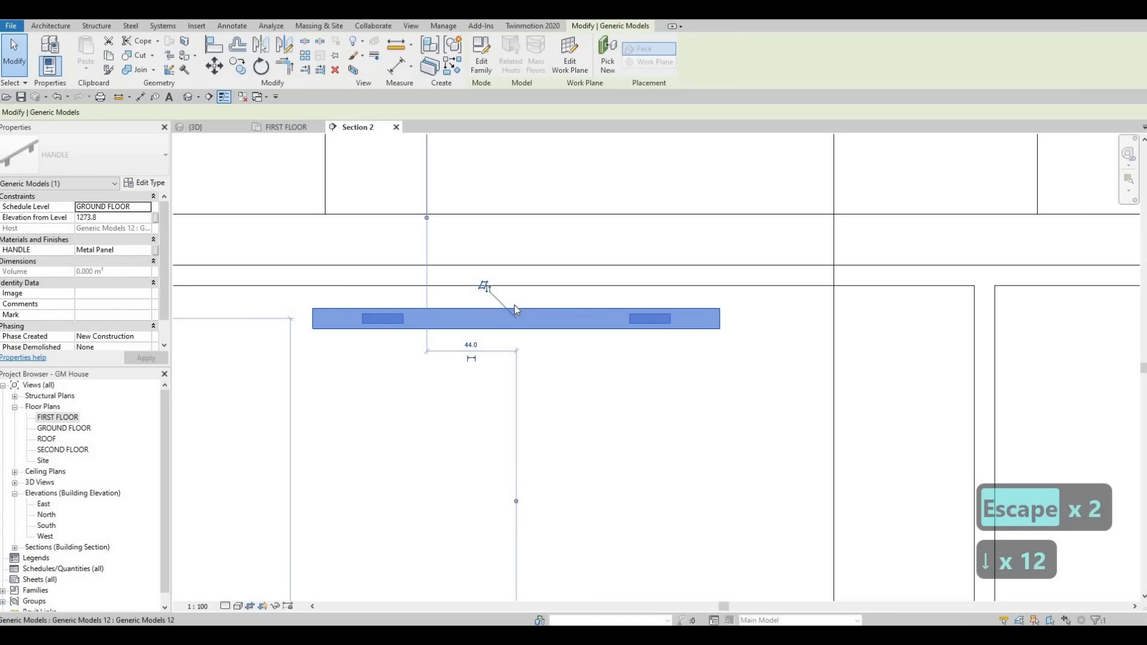
key("Down")
key("Down")
key("Down")
key("Down")
key("Down")
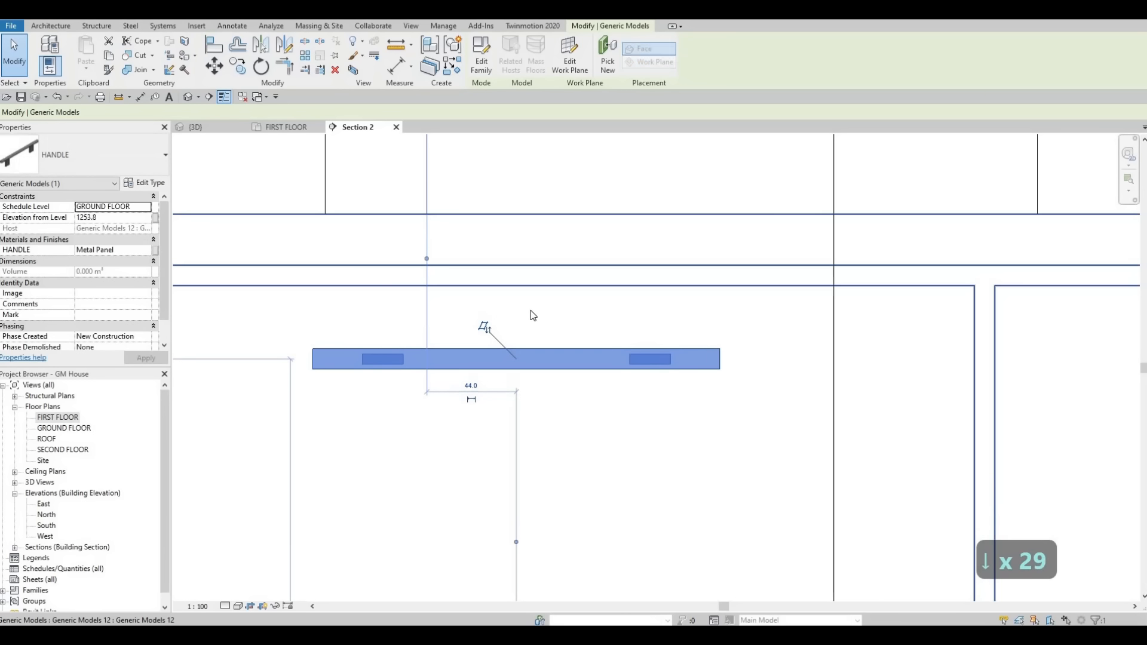
key("Escape")
scroll(549, 324, "down", 5)
key("Escape")
Step: Copy the horizontal handle from the island's upper drawer to the matching position on the drawer below
left_click(549, 324)
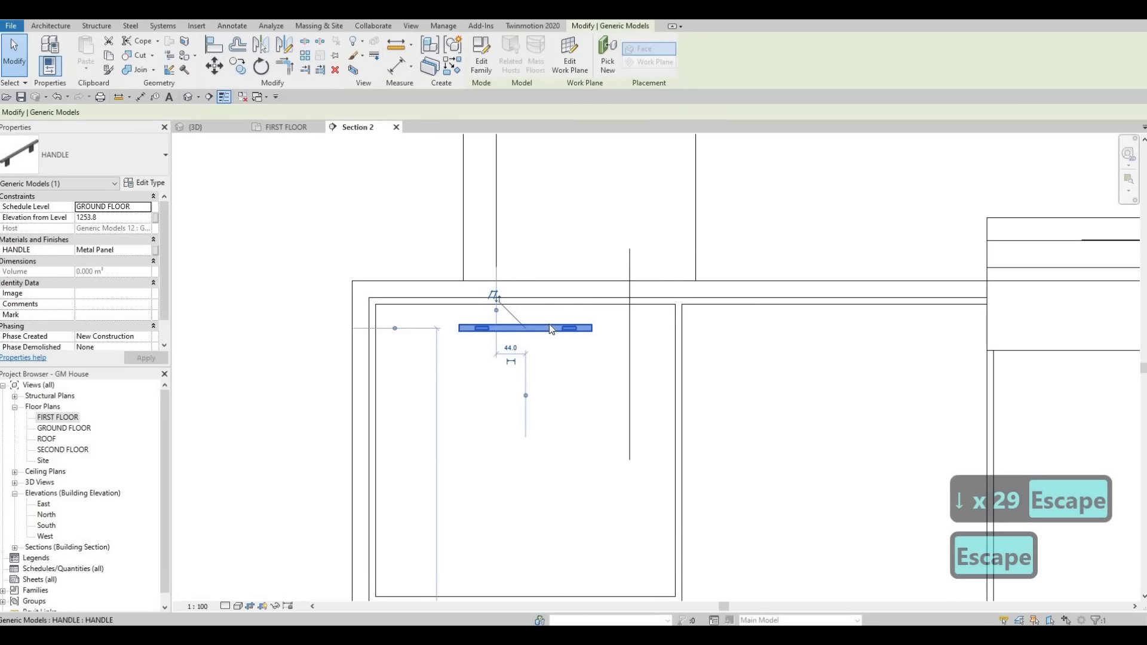
key("c")
key("o")
left_click(680, 309)
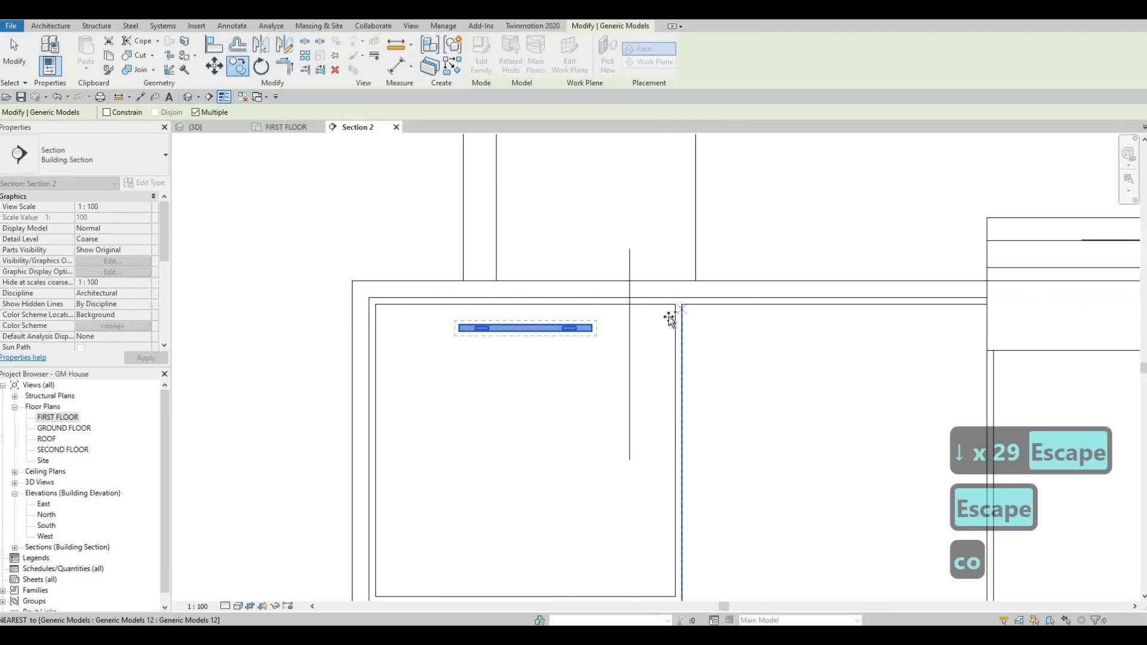
scroll(661, 418, "down", 1)
scroll(664, 454, "down", 1)
middle_click_drag(668, 532, 662, 374)
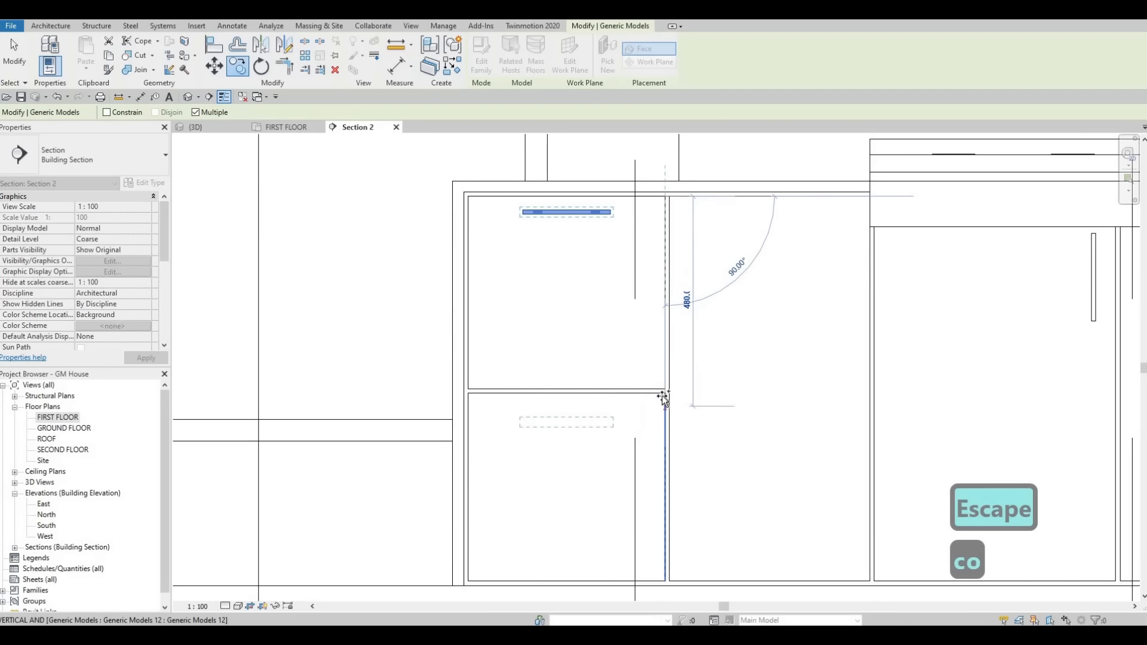
left_click(665, 394)
Step: Copy the horizontal handle onto the top drawer of the three-drawer stack at the opposite end of the island
scroll(622, 339, "down", 1)
scroll(794, 365, "down", 1)
middle_click_drag(1047, 333, 794, 371)
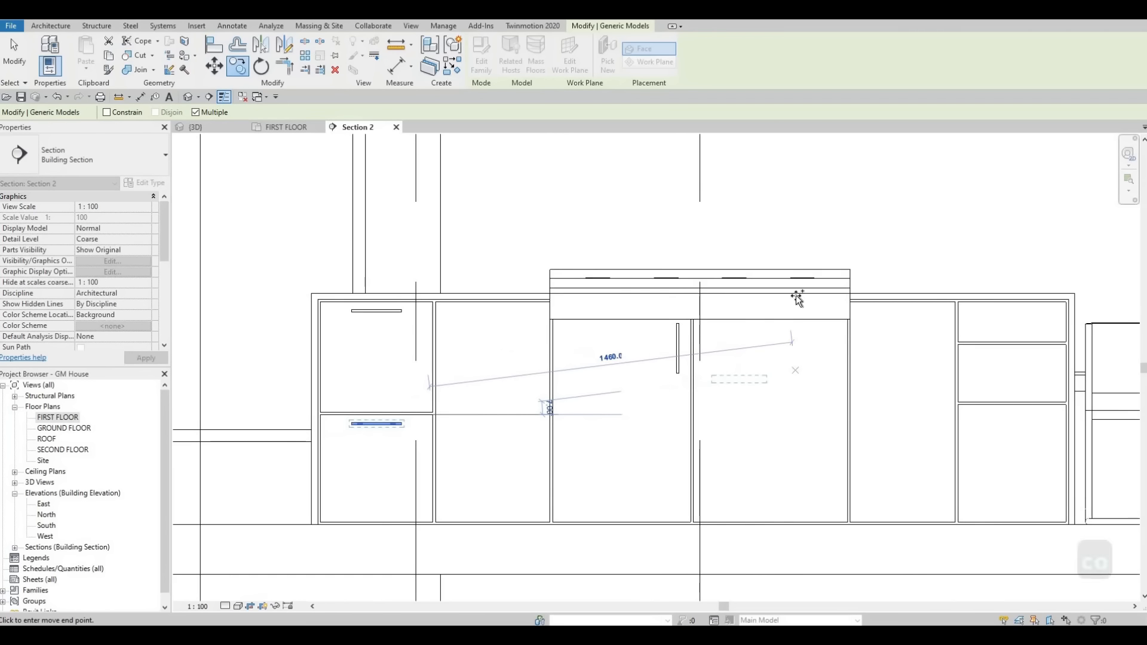
middle_click_drag(1077, 303, 885, 292)
scroll(807, 296, "up", 2)
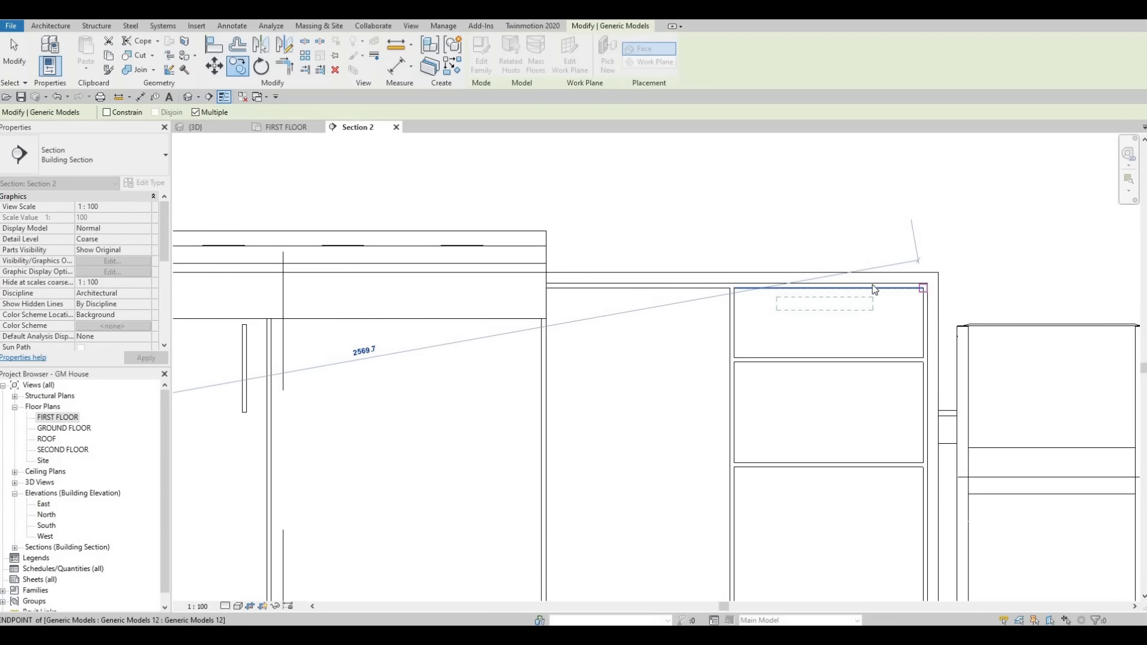
left_click(872, 284)
key("Escape")
key("Escape")
key("Escape")
Step: Move the copied handle up until it is flush with the top edge of the three-drawer stack's upper drawer
scroll(875, 286, "up", 3)
left_click(815, 322)
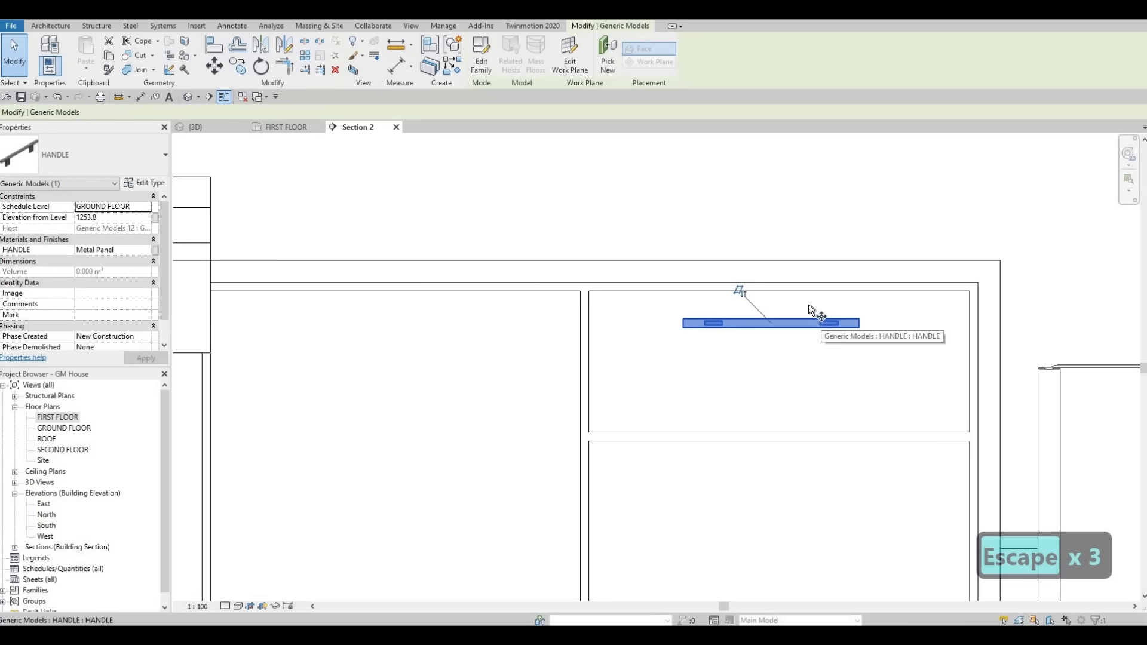
key("m")
key("v")
scroll(806, 304, "up", 2)
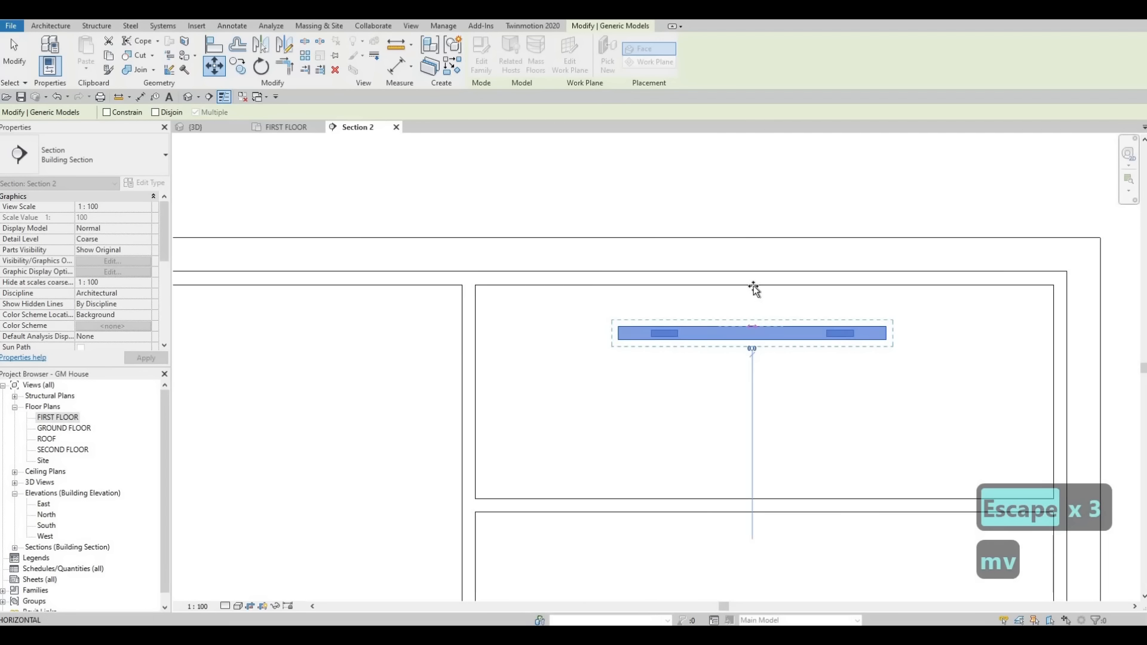
left_click(776, 292)
key("Escape")
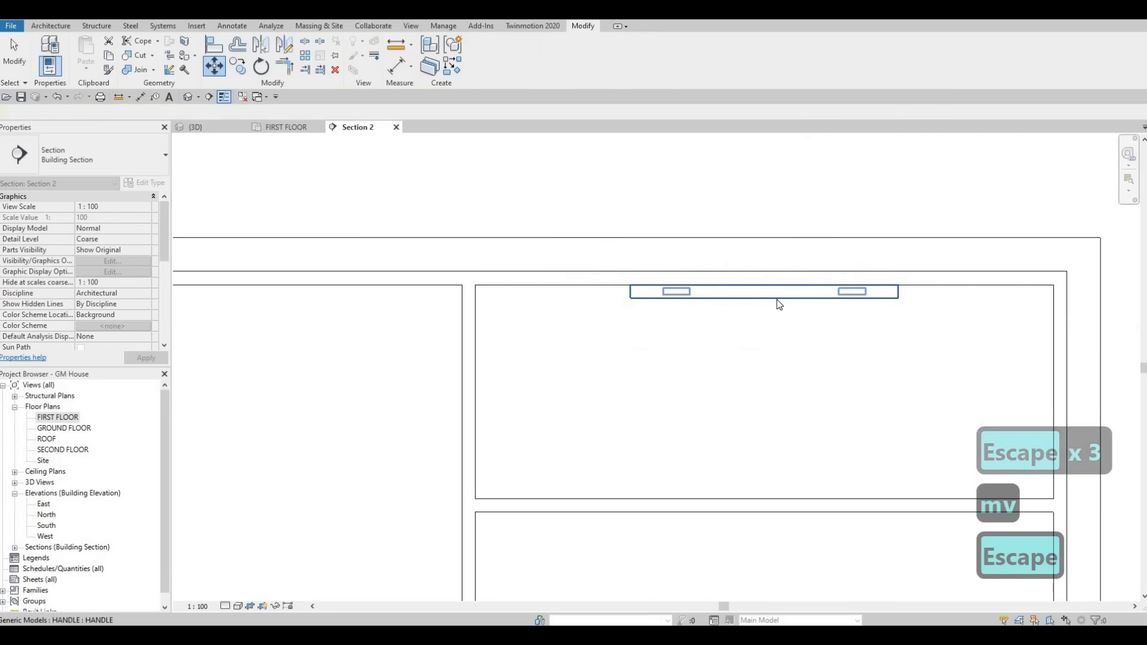
key("Escape")
Step: Nudge the handle on the three-drawer stack's top drawer down by 25 increments
left_click(776, 299)
key("Down")
key("Down")
key("Down")
key("Down")
key("Down")
key("Down")
key("Down")
key("Down")
key("Down")
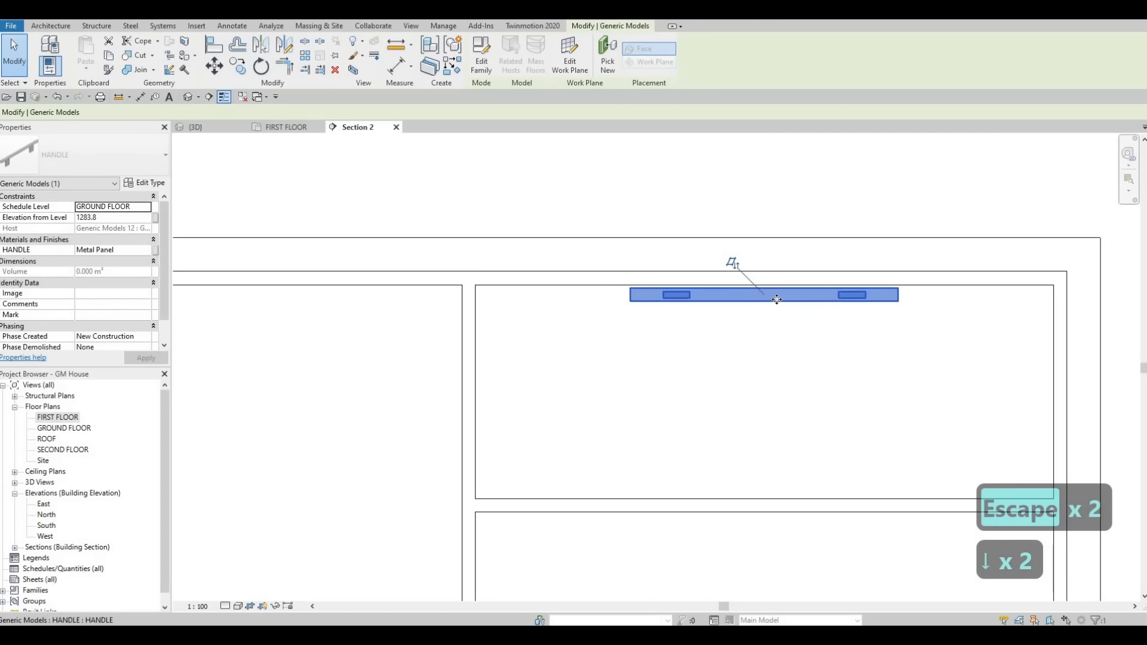
key("Down")
key("Down")
key("Down")
key("Down")
key("Down")
key("Down")
key("Down")
key("Down")
key("Down")
key("Down")
key("Down")
key("Down")
key("Down")
key("Down")
key("Down")
key("Down")
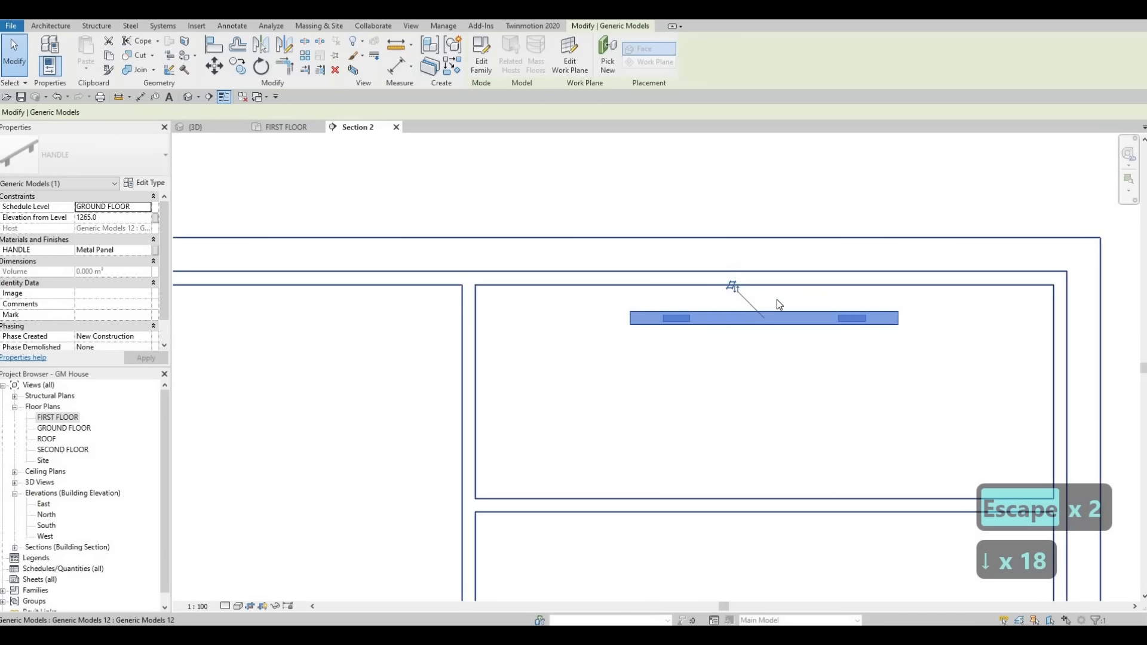
key("Escape")
key("Escape")
key("Escape")
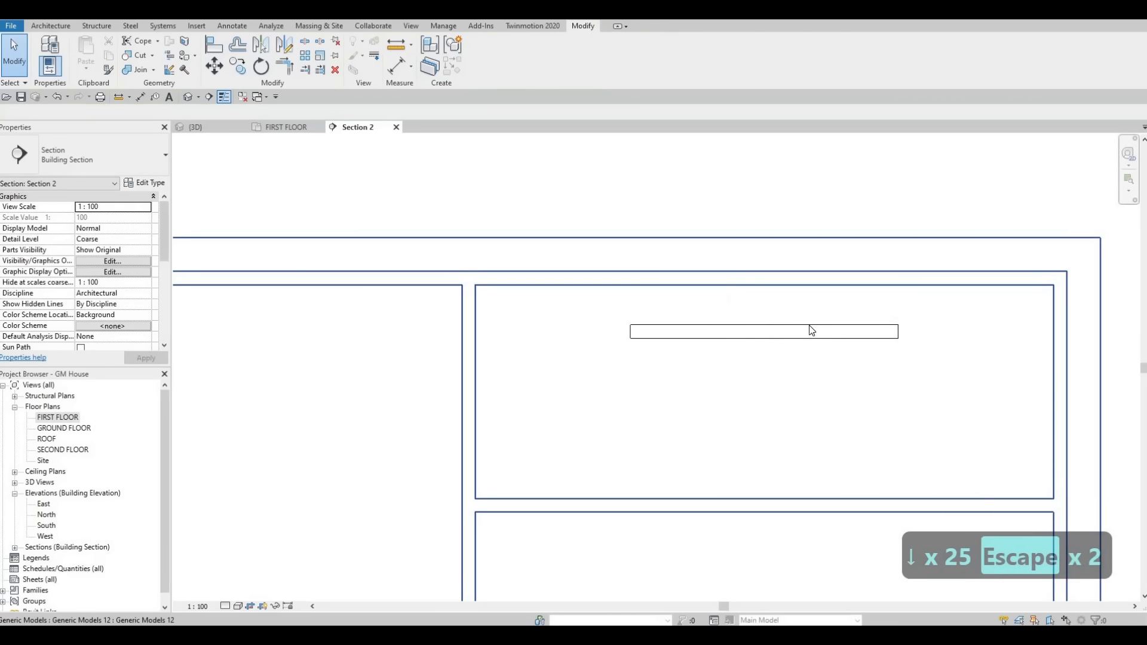
Step: Copy the top drawer's handle to the matching positions on the two drawers below it in the three-drawer stack
left_click(848, 329)
key("c")
key("o")
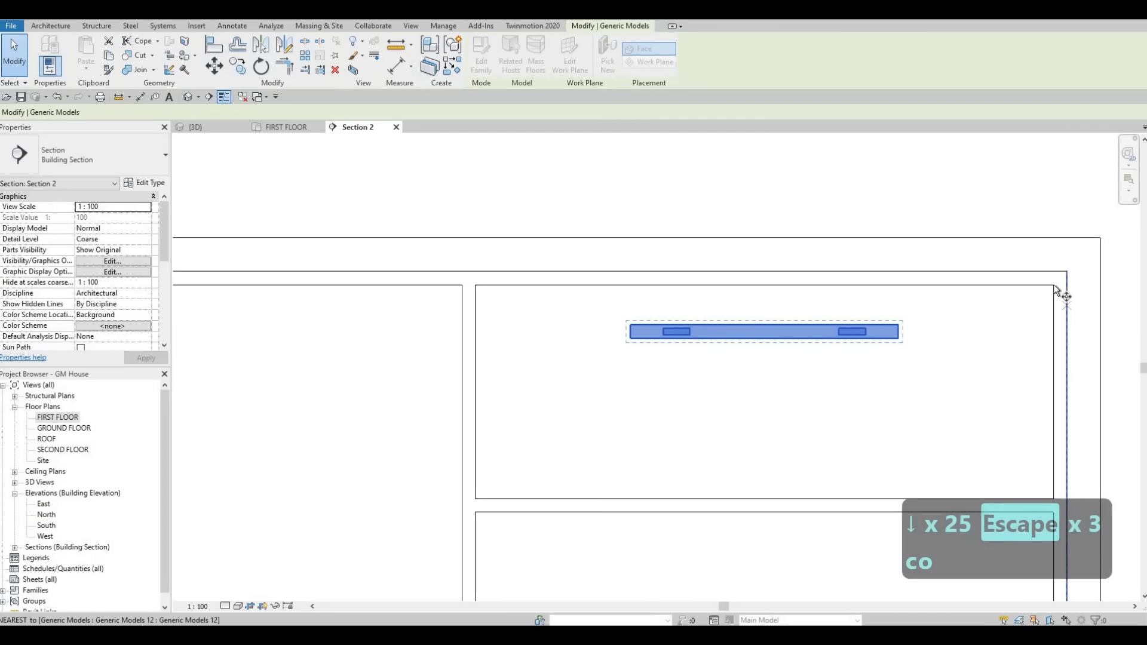
left_click(1046, 285)
scroll(1050, 377, "down", 2)
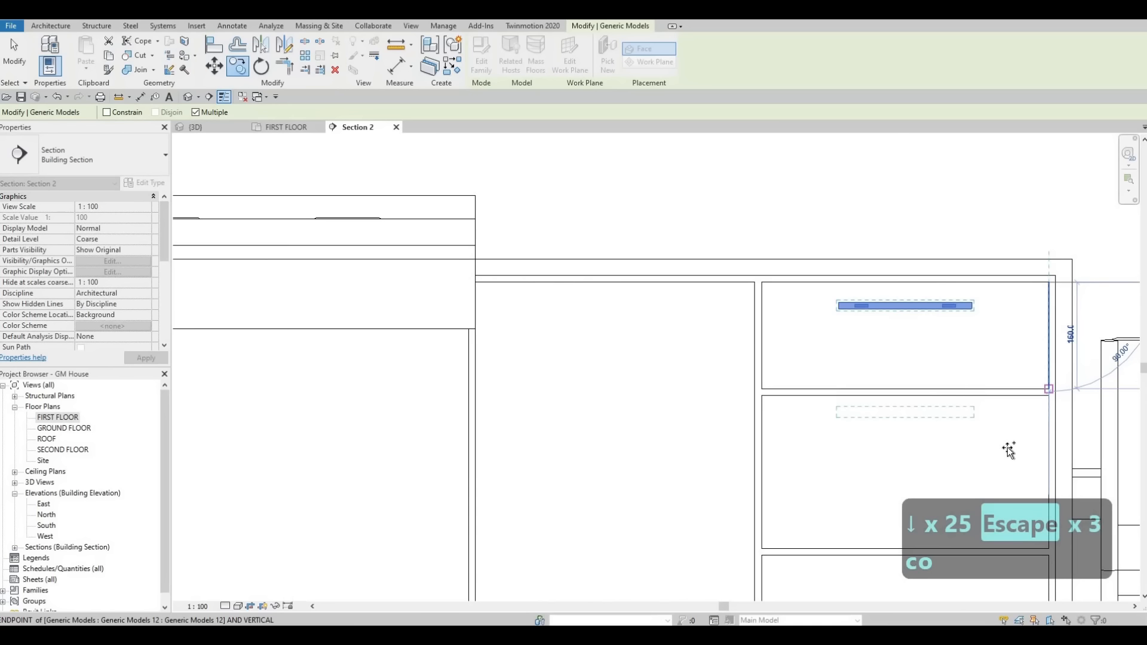
scroll(888, 256, "up", 3)
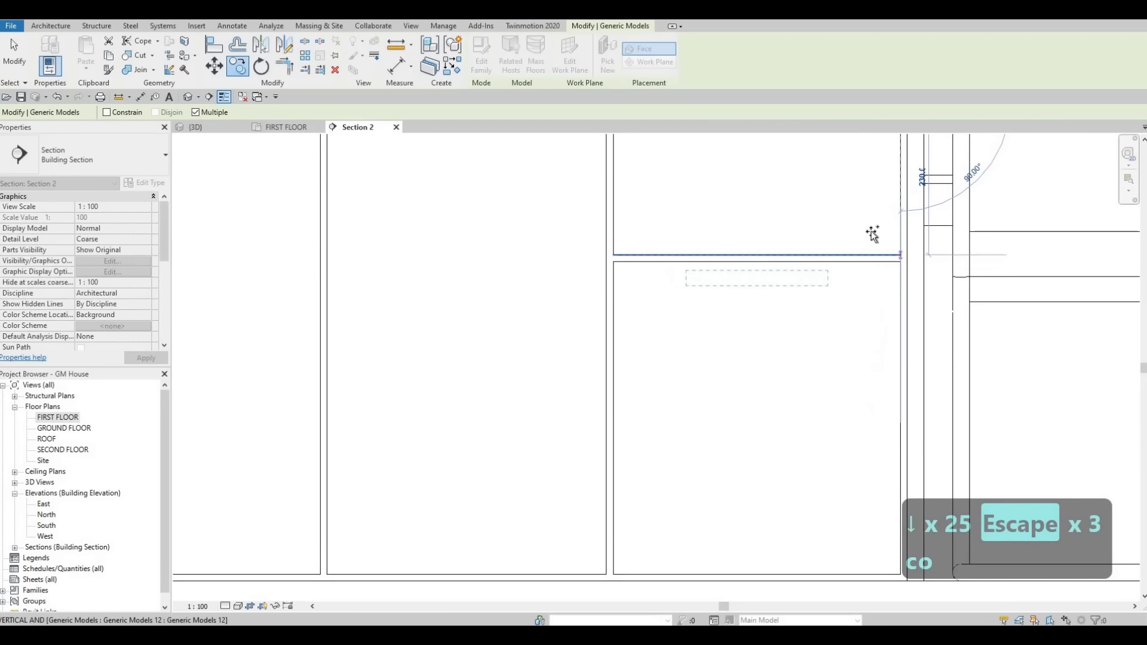
scroll(776, 269, "down", 4)
key("Escape")
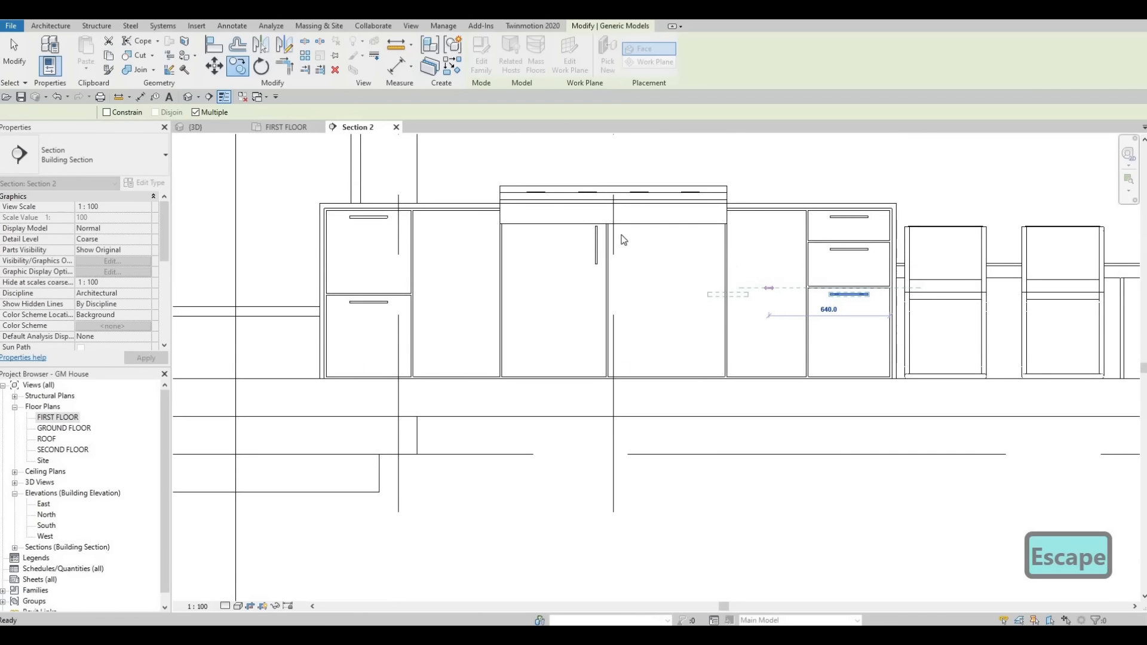
key("Escape")
key("Escape")
Step: Copy the vertical handle beneath the rangetop 100 mm horizontally onto the adjoining cabinet door
scroll(595, 299, "up", 3)
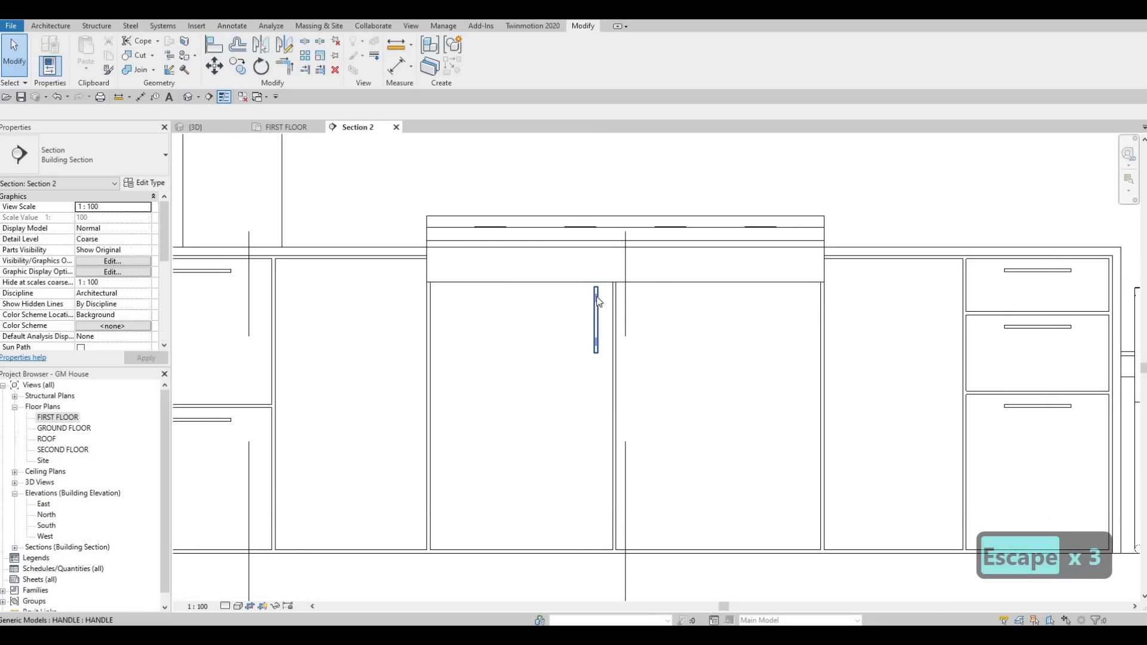
left_click(597, 301)
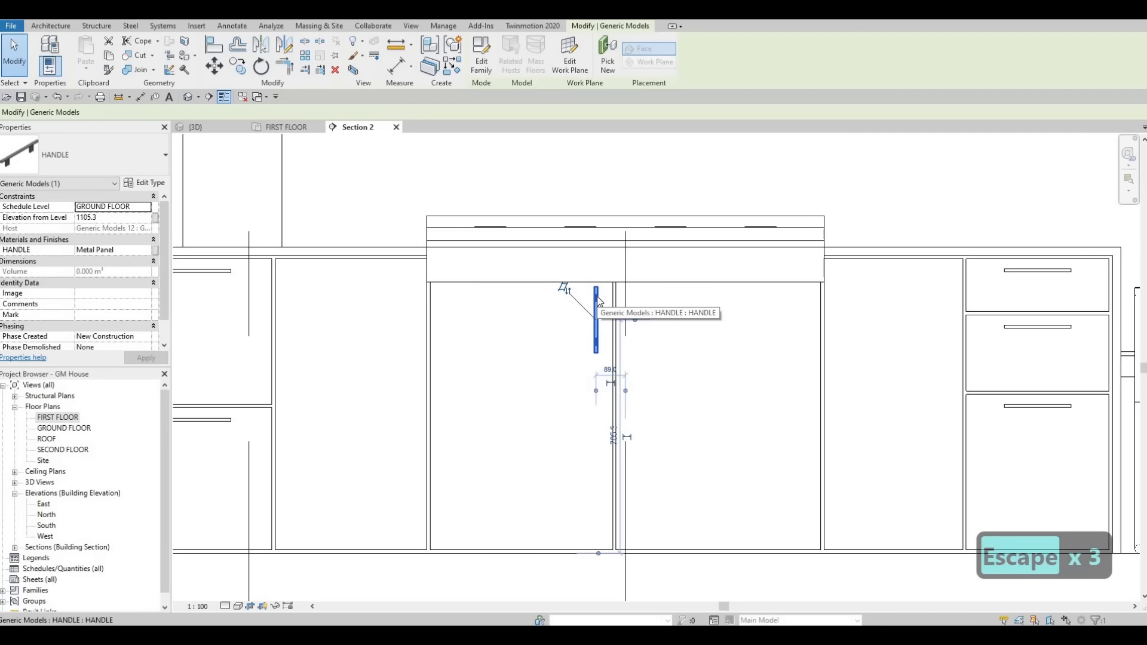
key("c")
key("o")
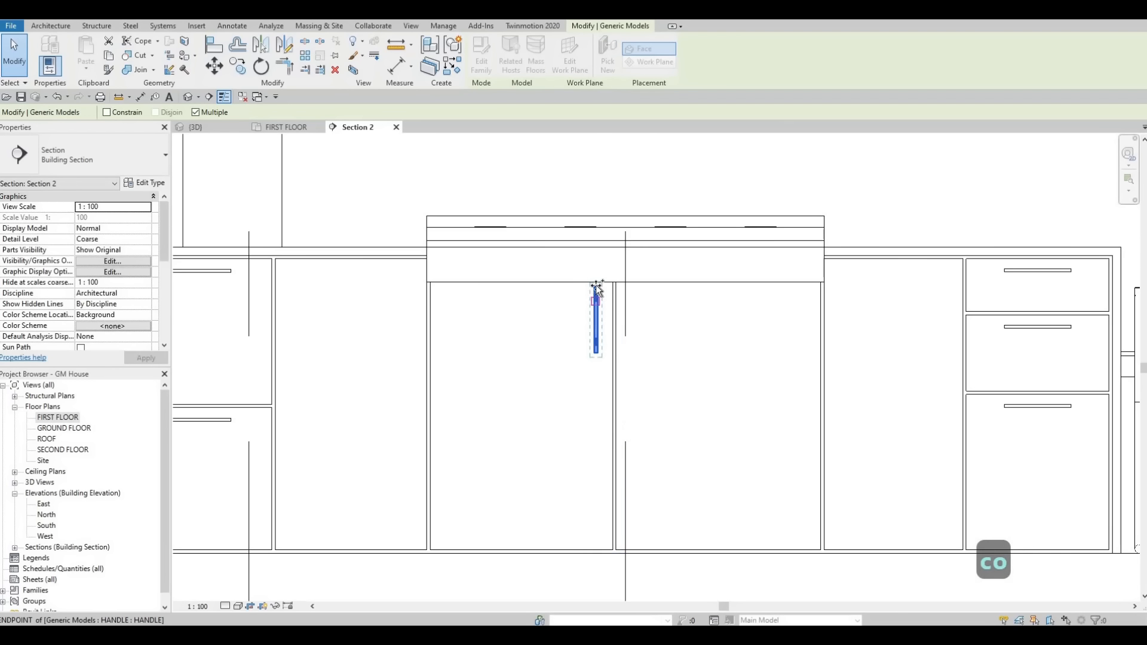
left_click(634, 291)
scroll(635, 292, "up", 3)
key("Escape")
key("Escape")
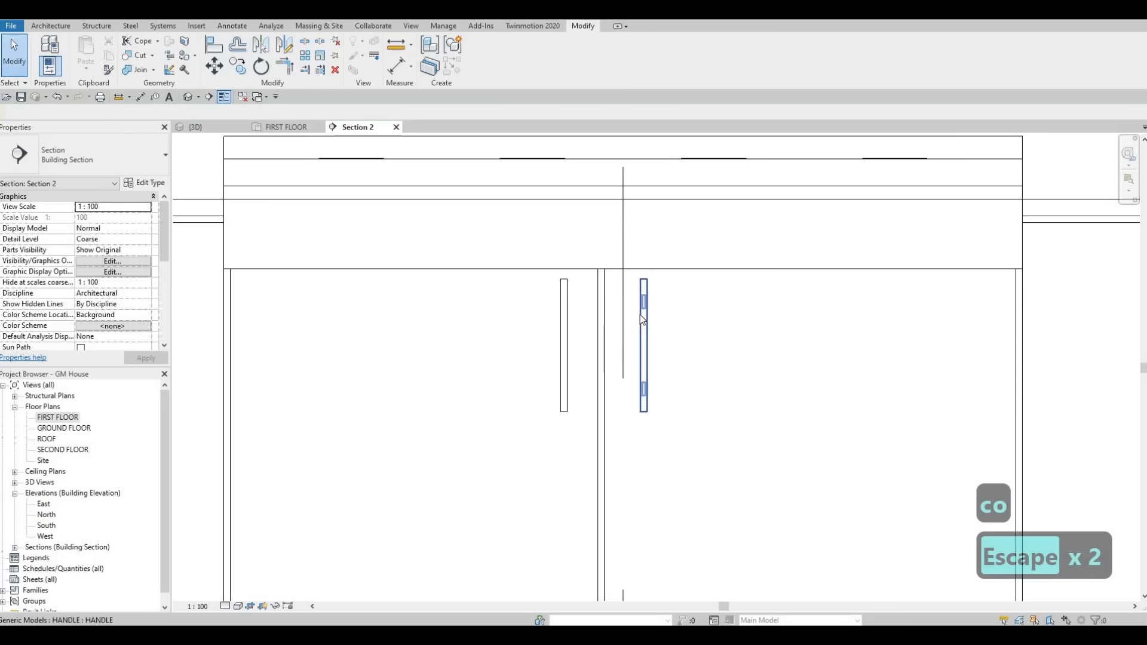
Step: Nudge the copied vertical handle two increments toward the gap between the doors under the rangetop
left_click(642, 320)
key("Left")
key("Left")
key("Escape")
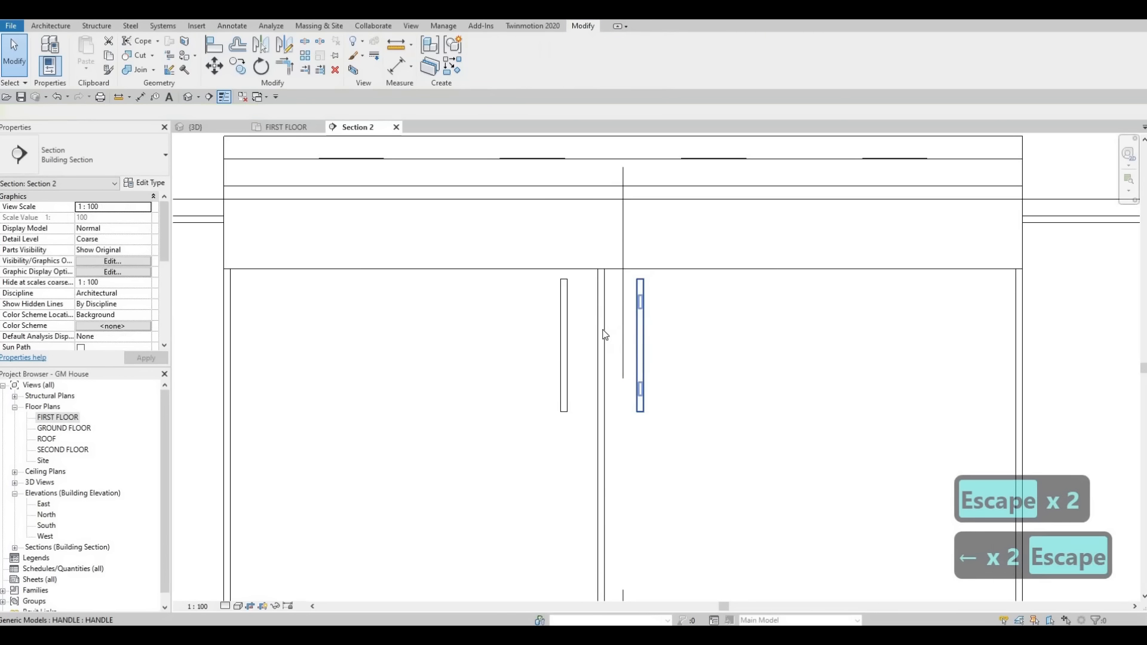
scroll(628, 334, "down", 2)
key("Escape")
key("Escape")
Step: Copy the original vertical handle onto the narrow island door between the rangetop and the two-drawer stack
left_click(582, 320)
key("c")
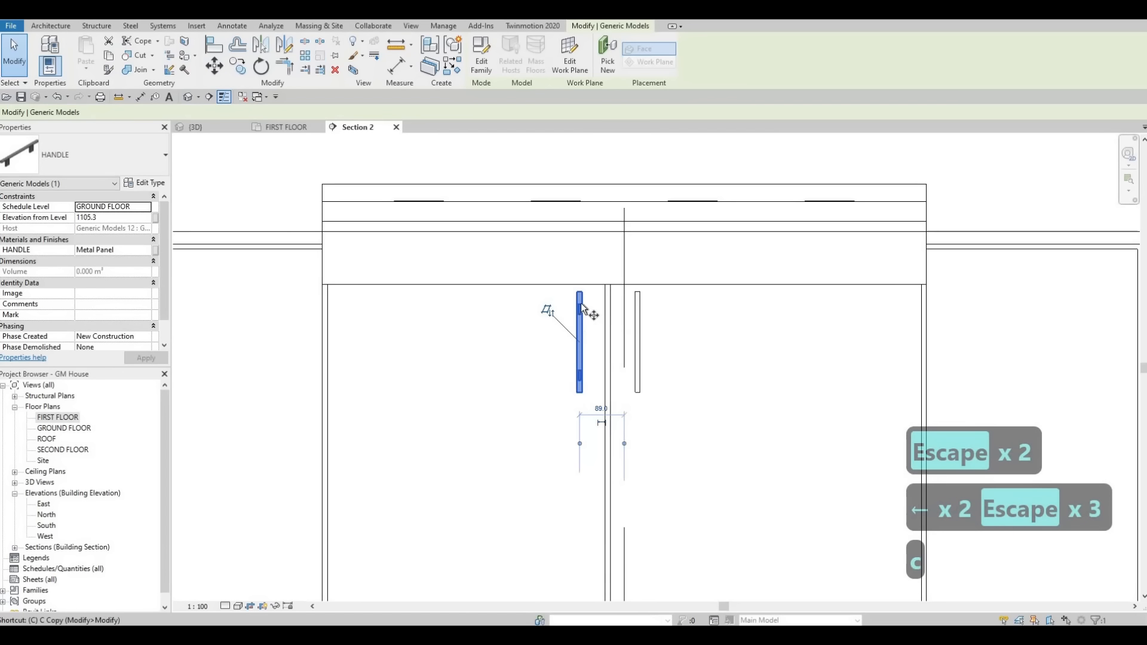
key("o")
left_click(579, 293)
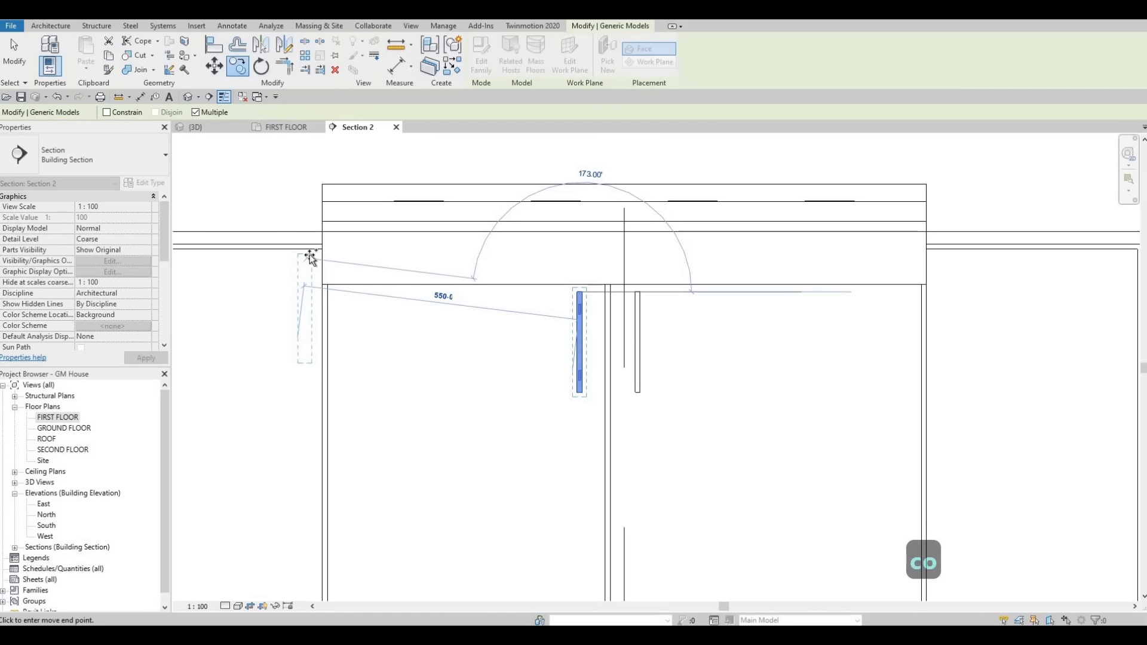
left_click(334, 255)
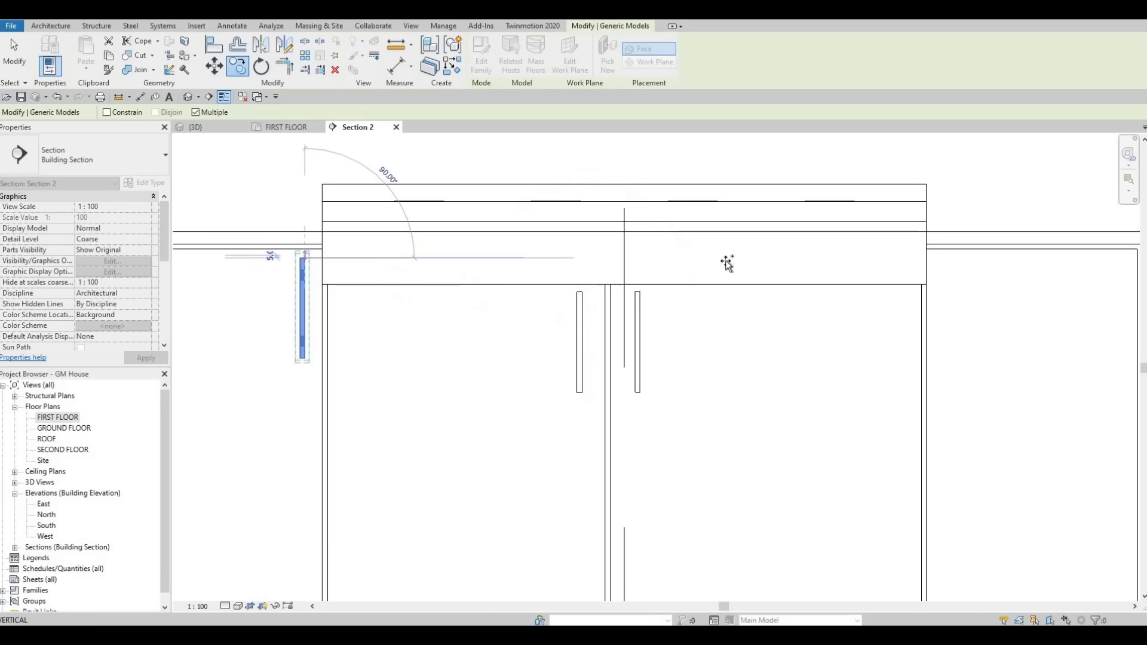
Step: Copy the narrow door's handle 1280 mm horizontally onto the narrow door beside the three-drawer stack, and end copying
scroll(724, 261, "down", 2)
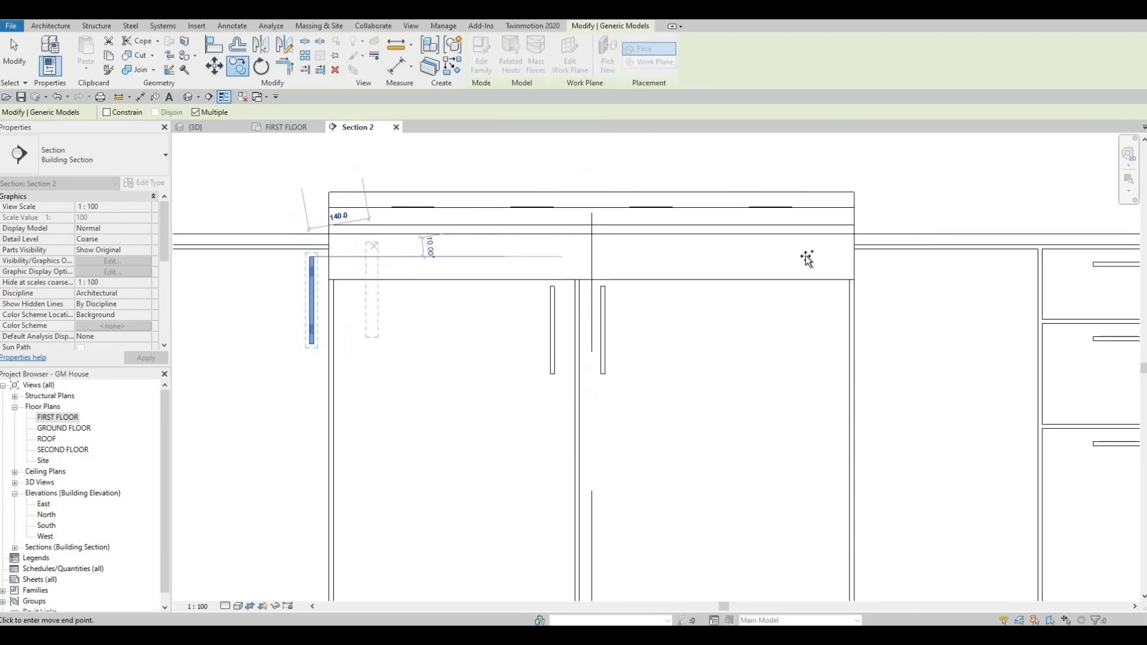
left_click(772, 332)
key("Escape")
key("Escape")
key("Escape")
scroll(687, 349, "down", 2)
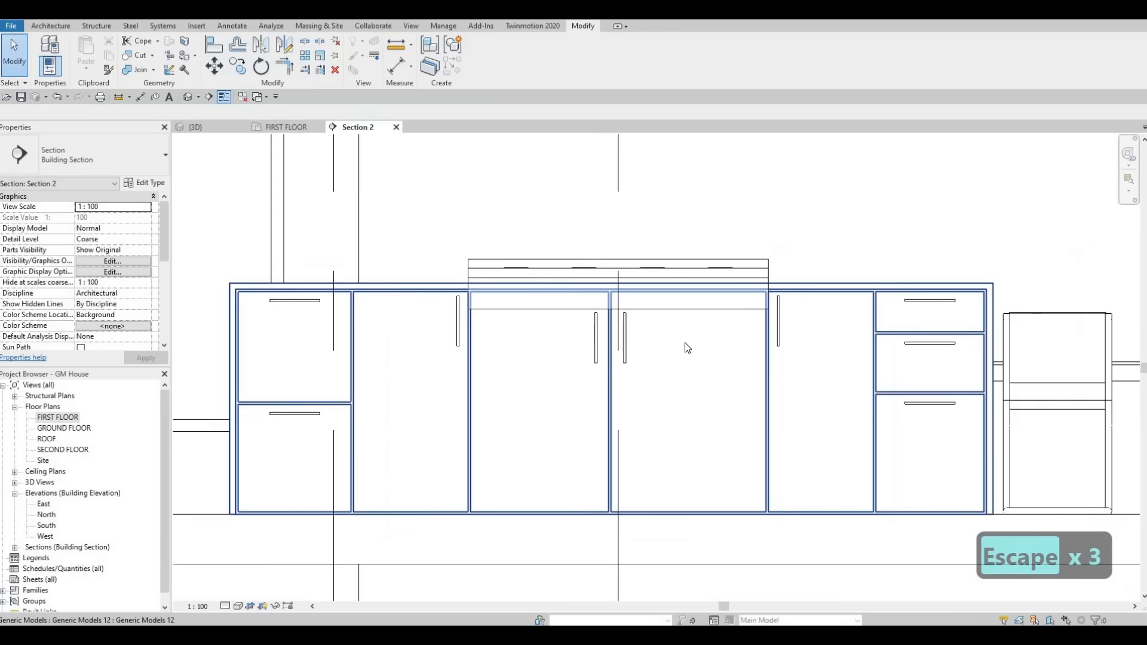
key("Escape")
scroll(686, 346, "up", 1)
scroll(684, 353, "down", 3)
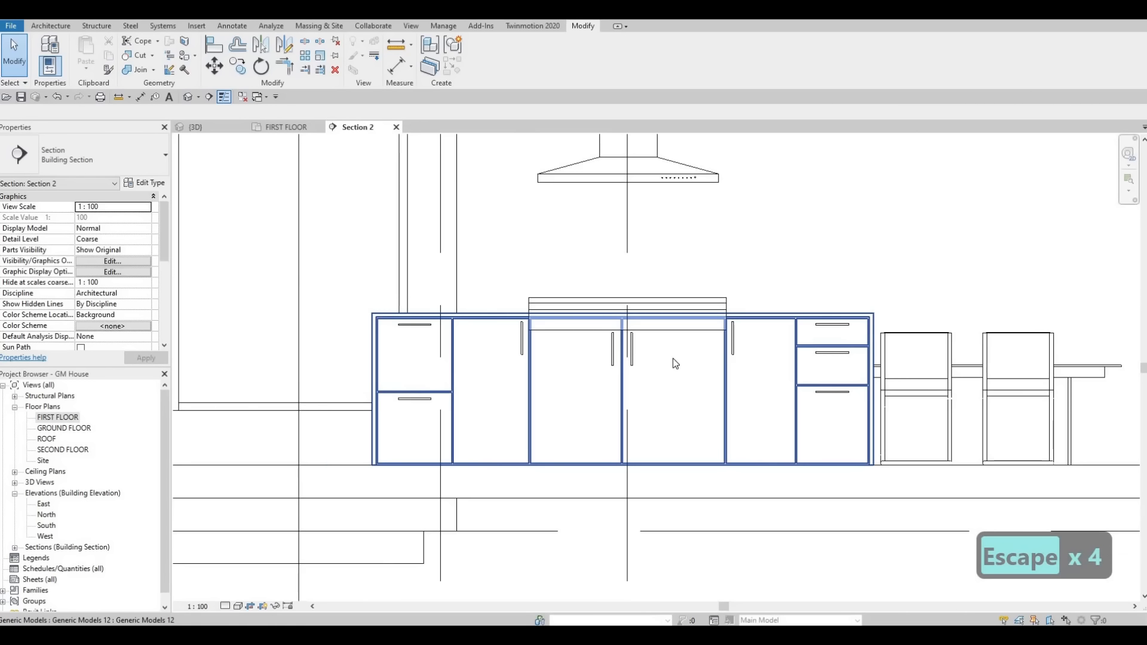
scroll(472, 430, "down", 2)
key("Escape")
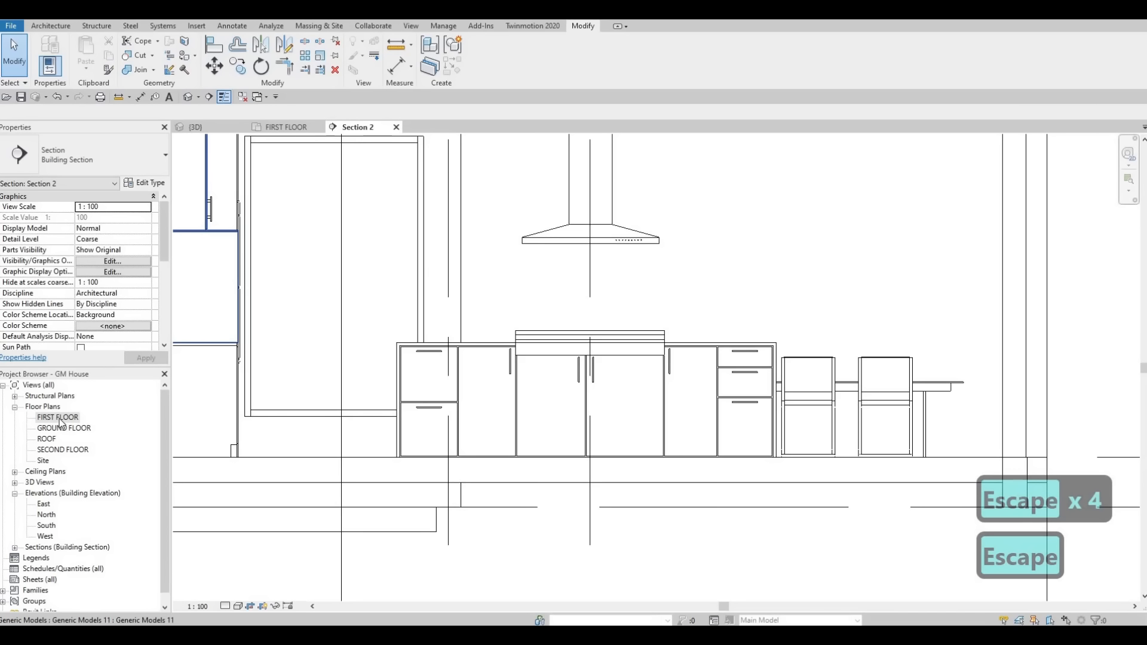
Step: Flip the Section 2 marker in the FIRST FLOOR plan to face the kitchen wall cabinets, and open Section 2
double_click(59, 418)
scroll(504, 251, "down", 2)
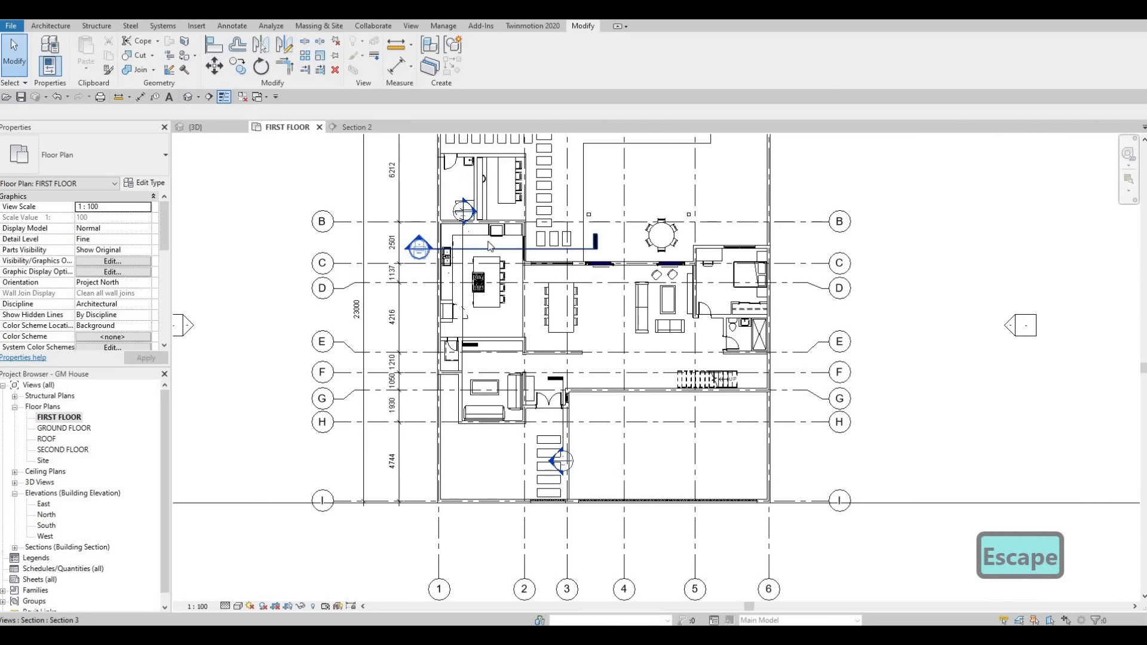
scroll(504, 251, "up", 1)
scroll(474, 243, "up", 2)
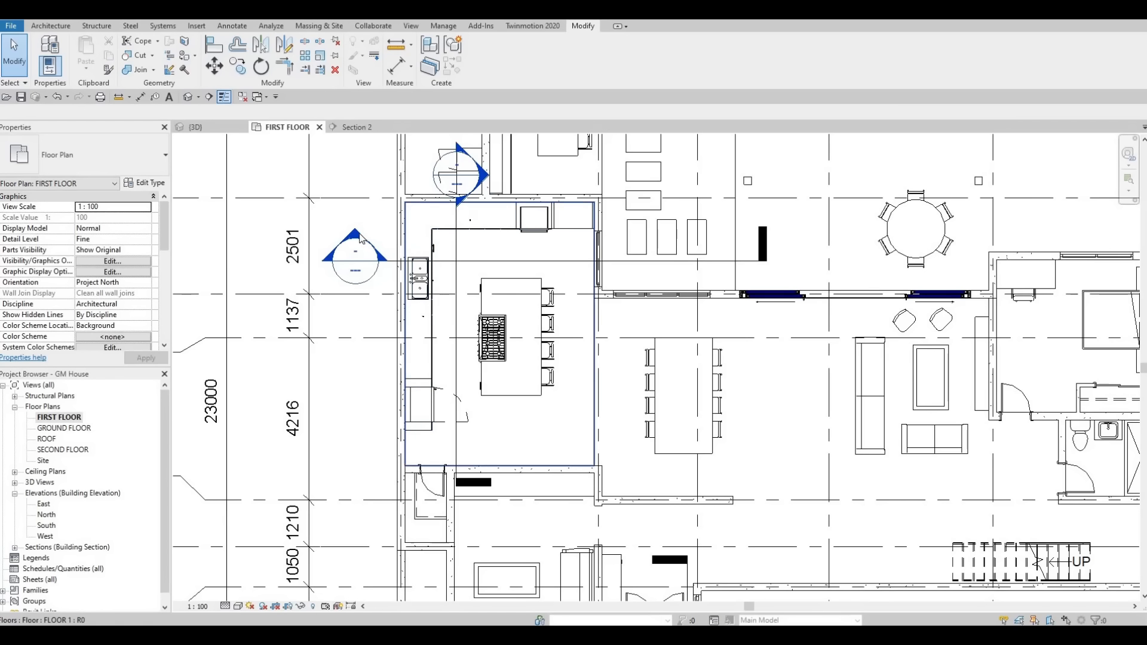
left_click(457, 238)
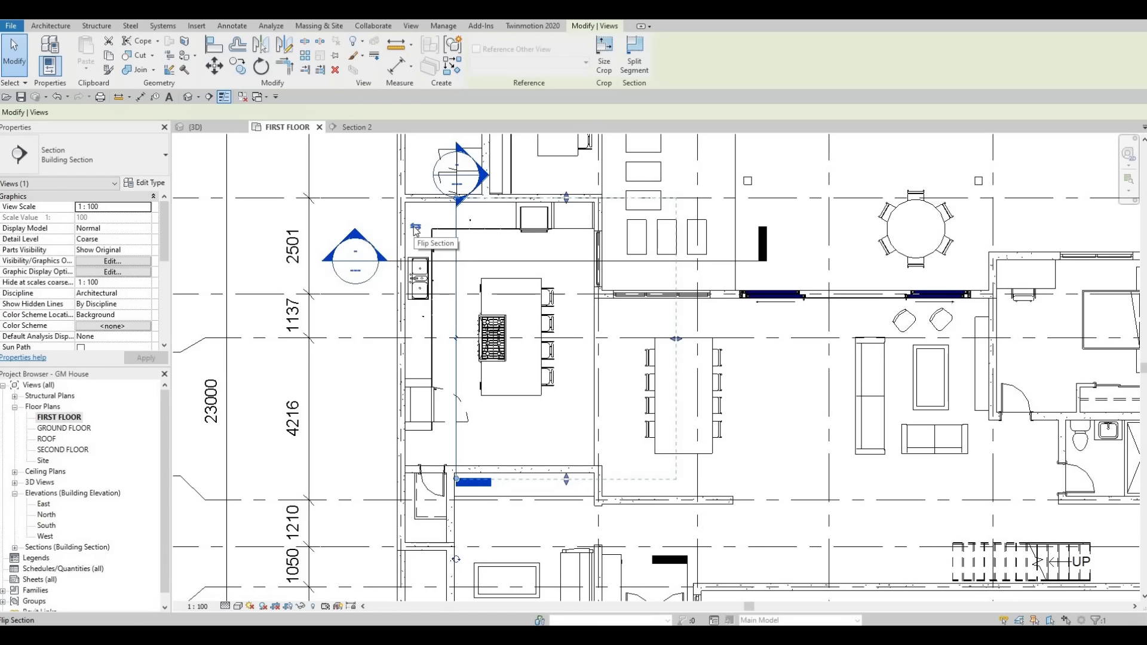
left_click(416, 227)
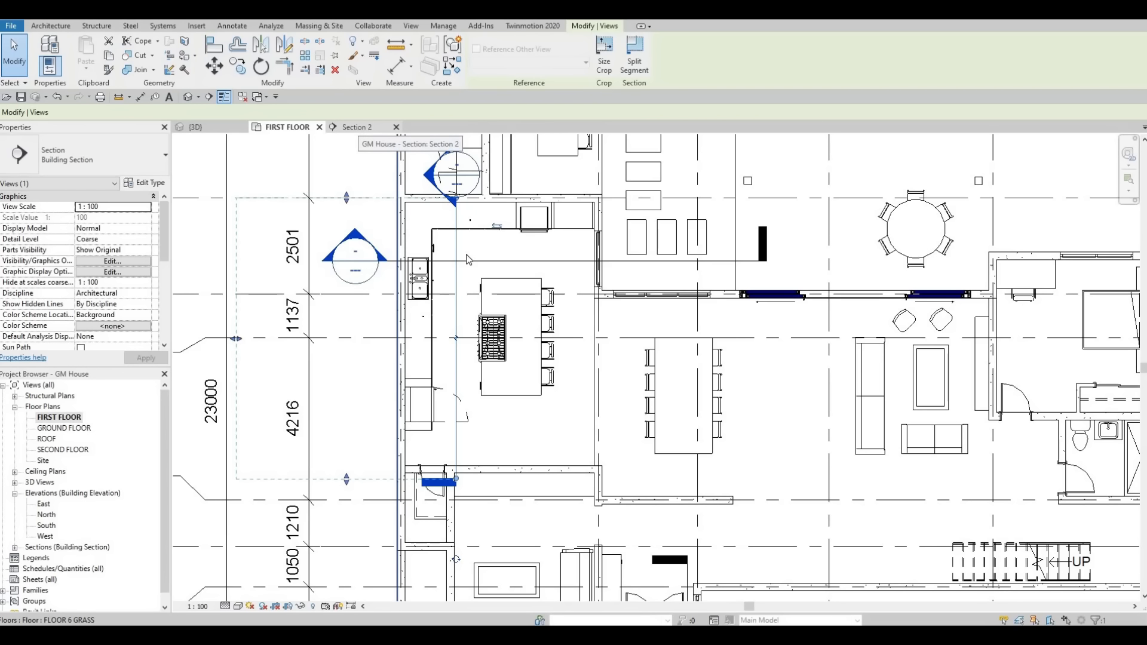
left_click(357, 127)
key("Escape")
scroll(443, 335, "down", 2)
scroll(439, 293, "up", 4)
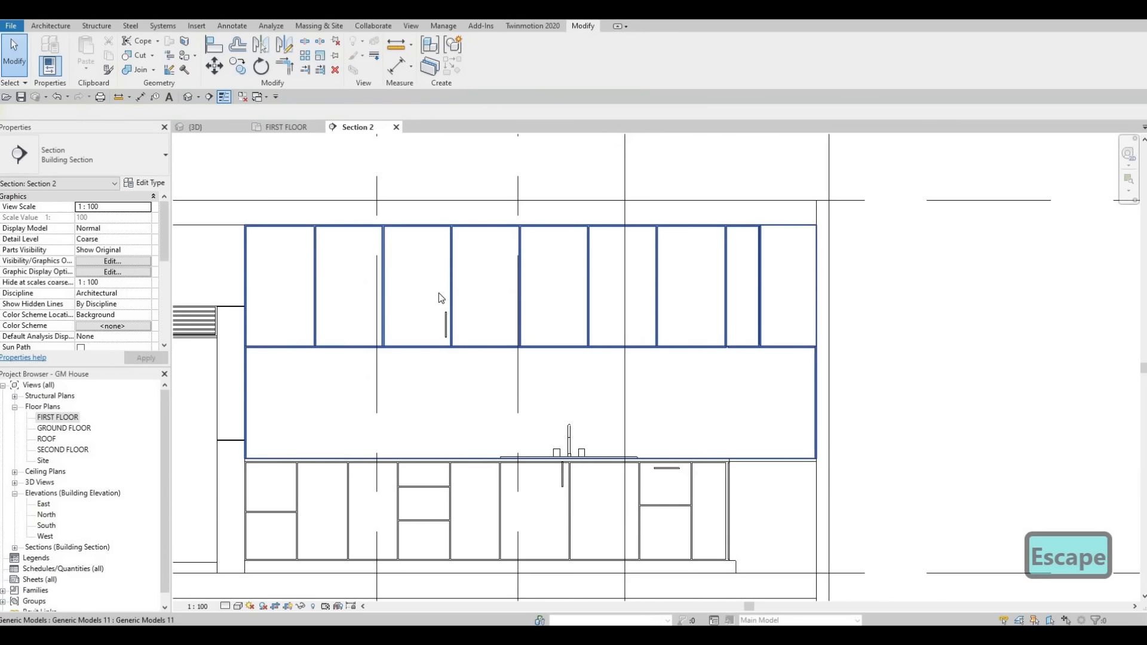
Step: Move the horizontal handle onto the top edge of the upper drawer in the two-drawer stack beside the sink, centred on the drawer
scroll(740, 418, "up", 5)
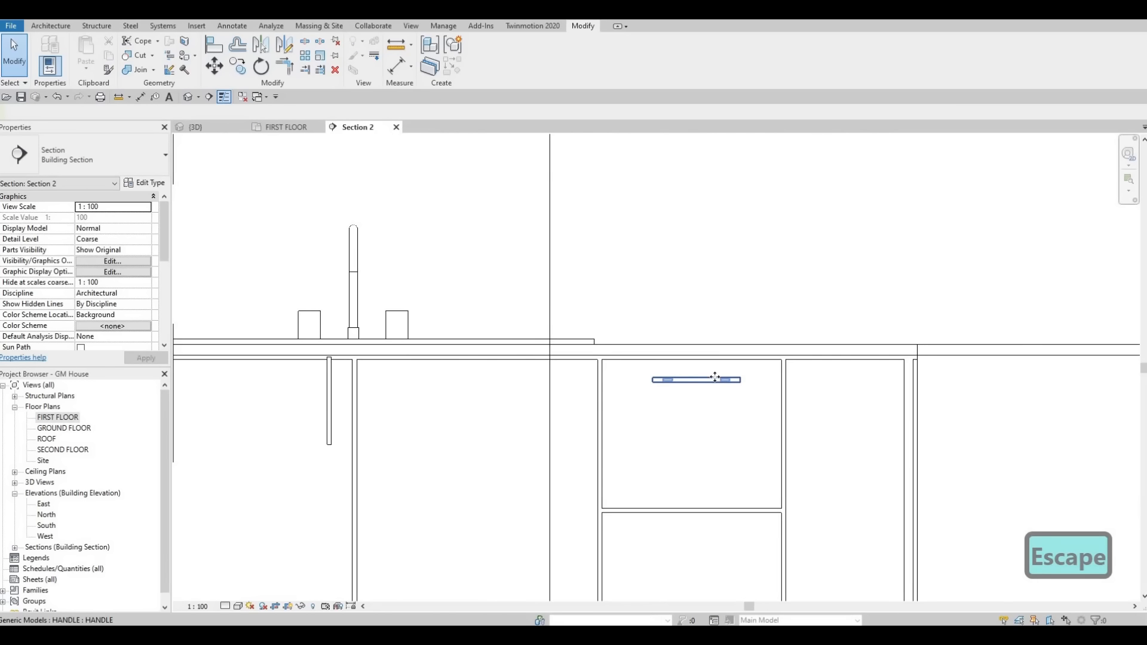
left_click(715, 377)
key("m")
key("v")
scroll(694, 384, "up", 2)
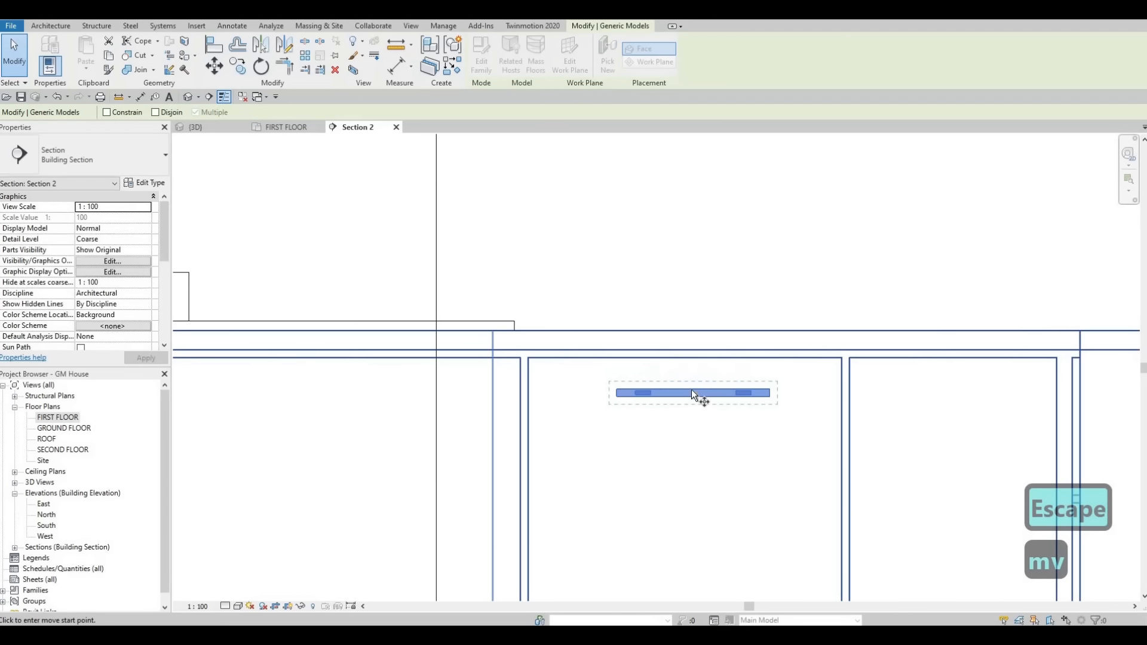
left_click(689, 376)
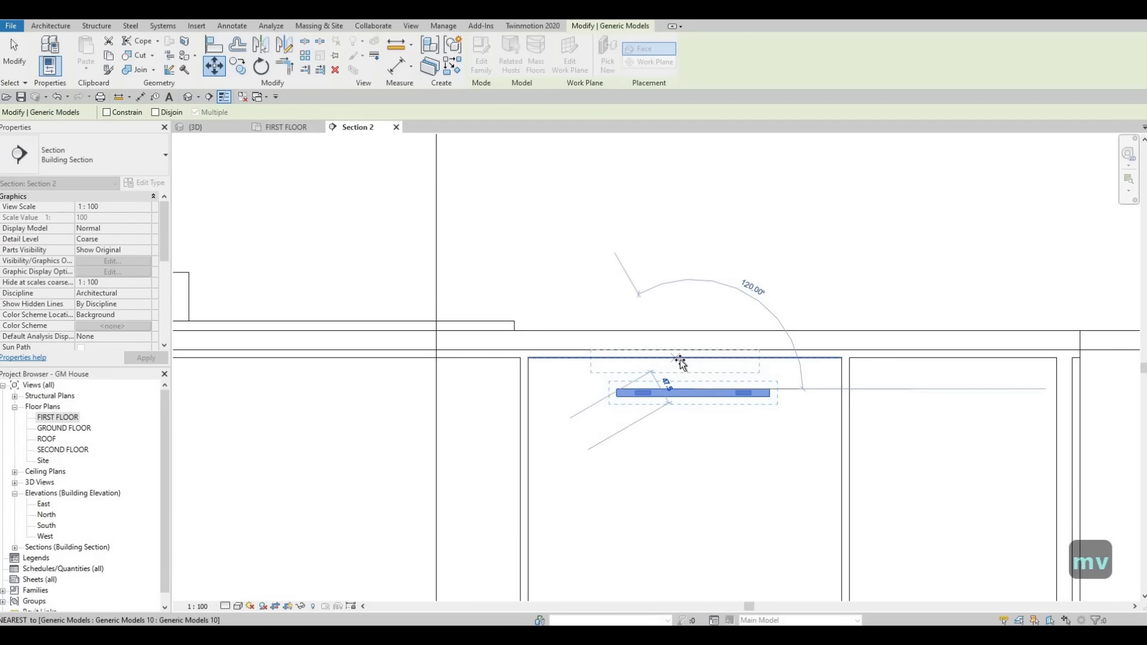
left_click(692, 361)
key("Escape")
key("Escape")
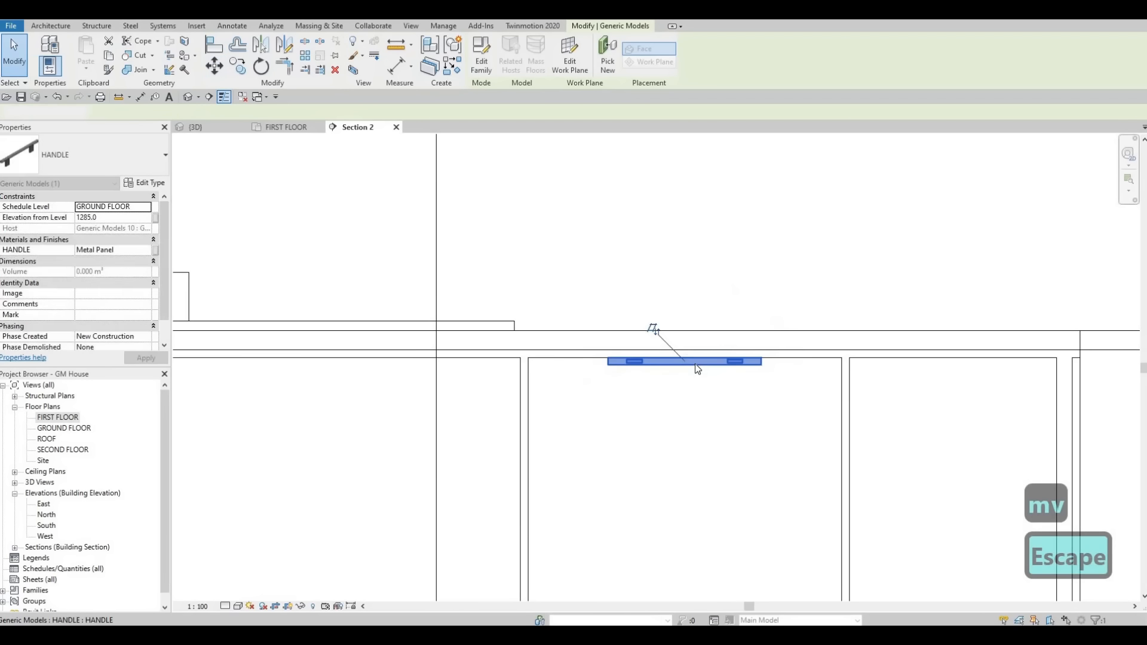
Step: Nudge that handle straight down so it sits slightly below the upper drawer's top edge
left_click(693, 362)
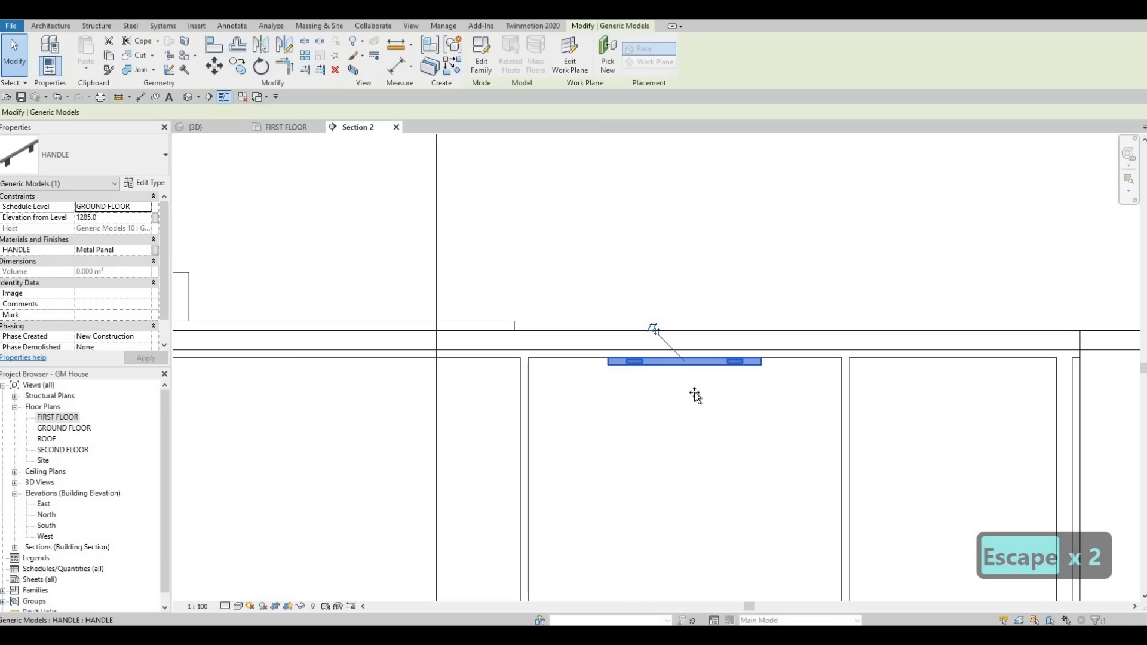
left_click_drag(695, 396, 705, 397)
key("Escape")
key("Escape")
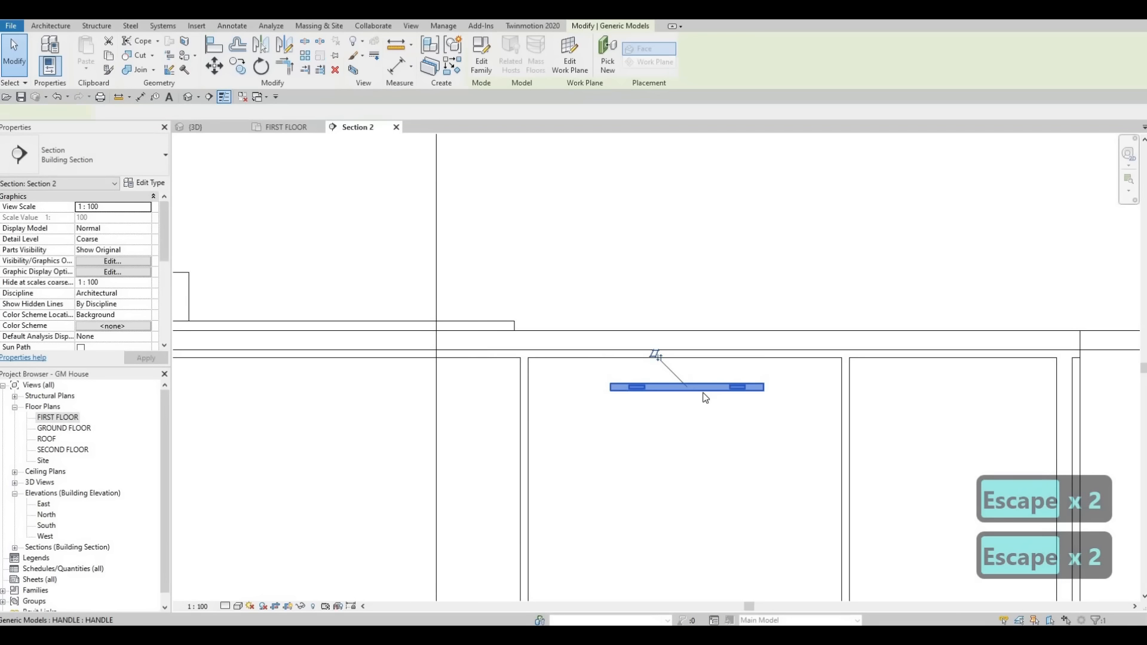
left_click(705, 395)
key("Escape")
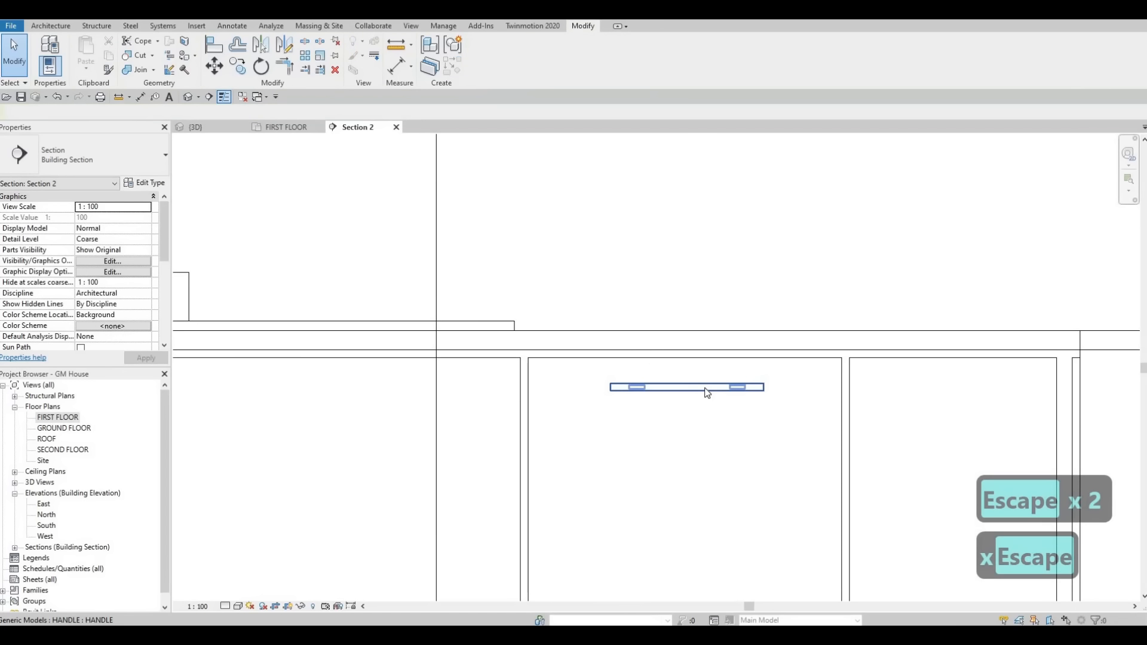
Step: Copy the upper drawer's handle vertically onto the lower drawer of the same stack, using the drawers' top corners as reference points
left_click(706, 389)
key("c")
key("o")
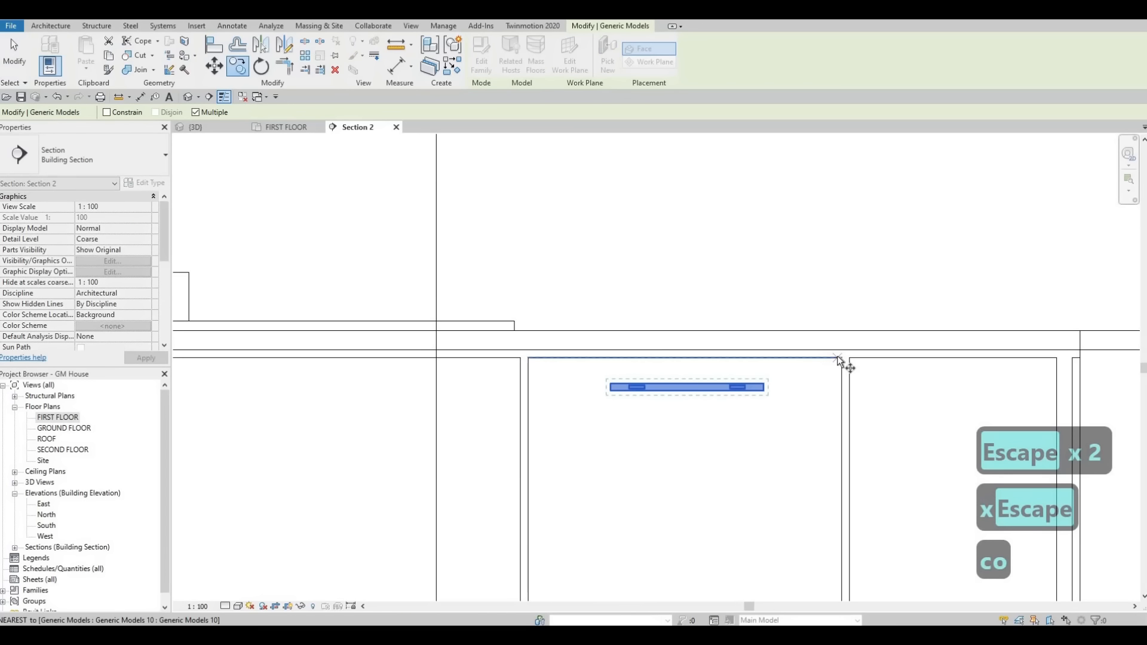
left_click(841, 358)
scroll(831, 344, "down", 2)
middle_click_drag(820, 446, 780, 248)
left_click(800, 330)
scroll(890, 230, "down", 4)
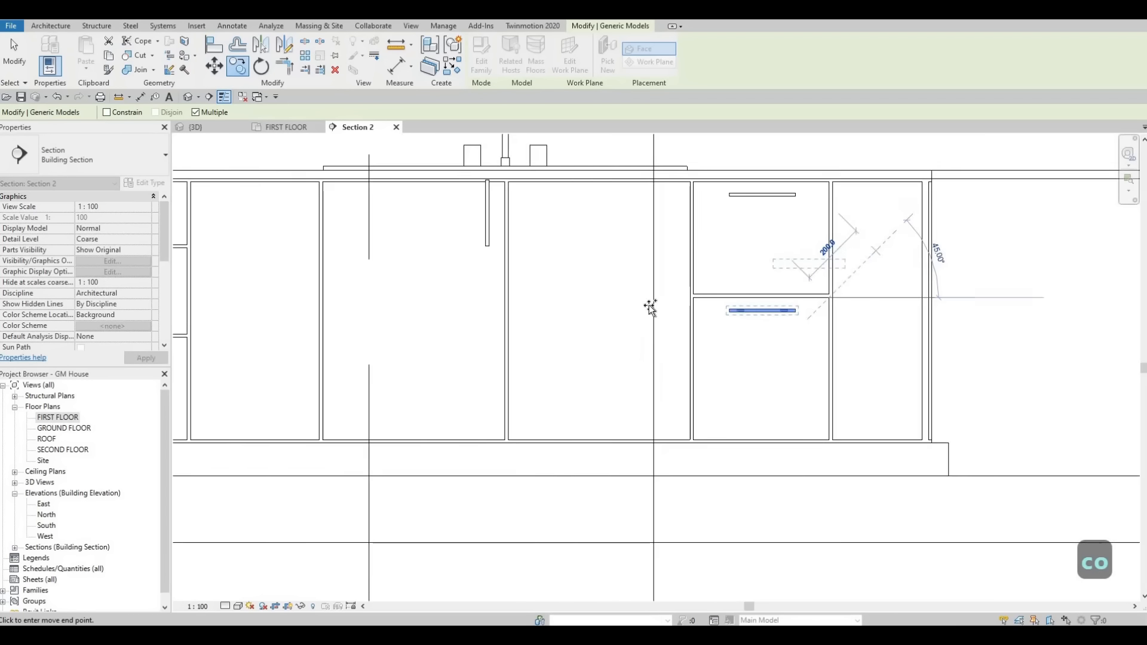
Step: Copy the handle across onto the top drawer of the three-drawer stack and end copying
middle_click_drag(568, 249, 845, 332)
middle_click_drag(544, 272, 722, 272)
scroll(724, 272, "up", 3)
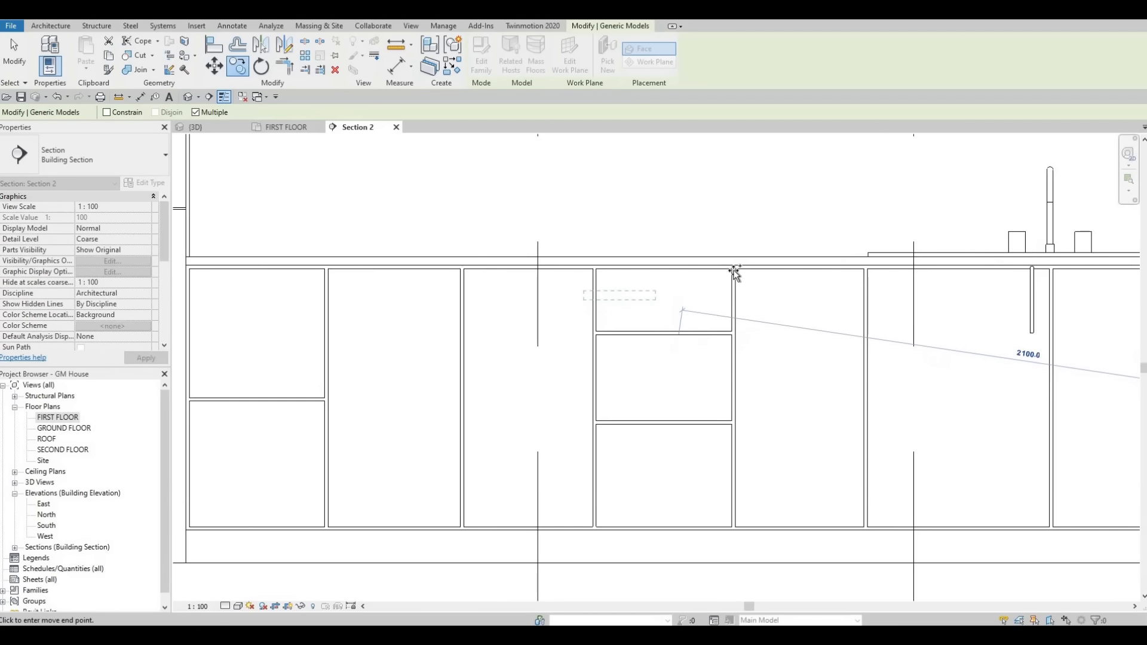
left_click(668, 307)
key("Escape")
key("Escape")
key("Escape")
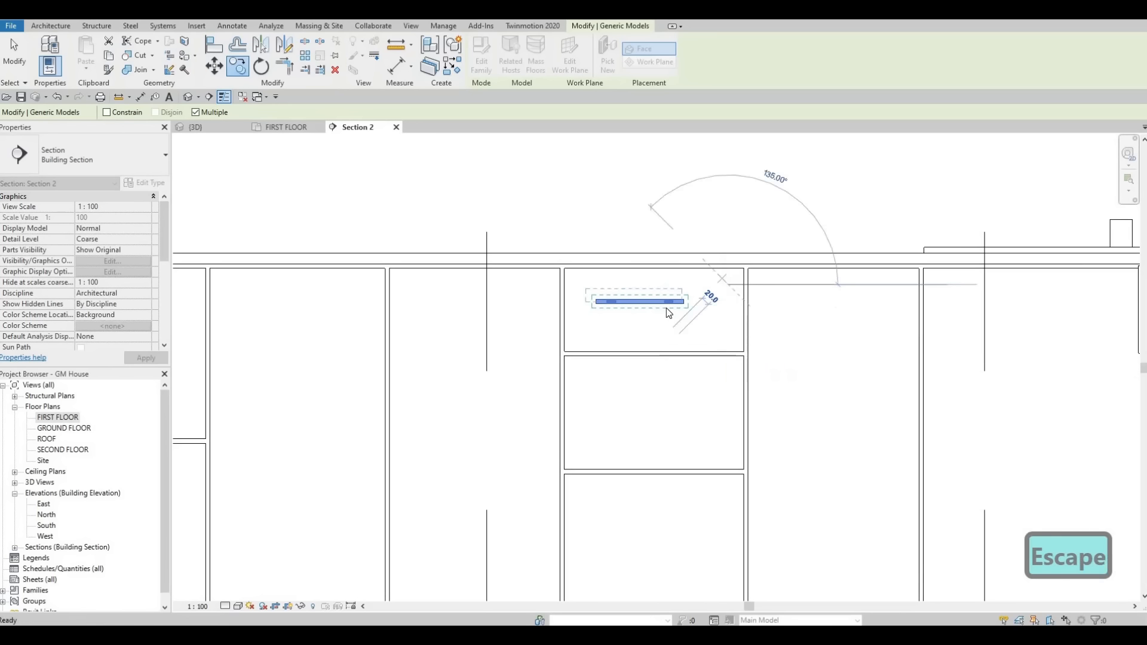
Step: Move the copied handle onto the midpoint of the top edge of the three-drawer stack's top drawer
scroll(669, 309, "up", 2)
left_click(633, 307)
key("m")
key("v")
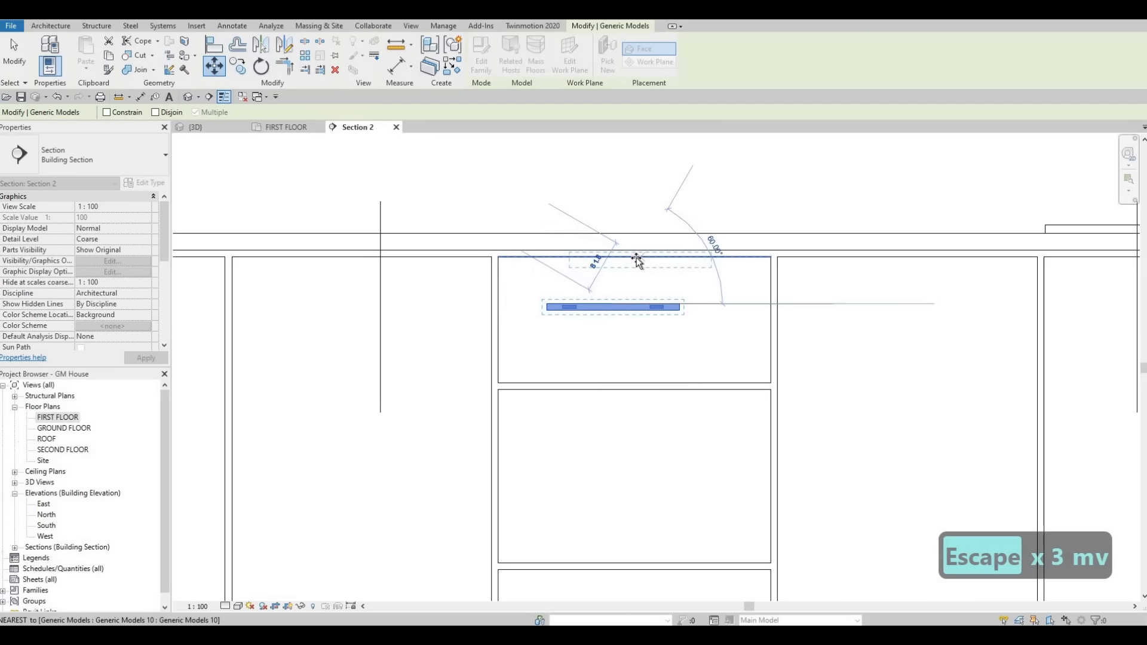
left_click(644, 266)
key("Escape")
key("Escape")
Step: Nudge the top drawer's handle down from the drawer edge and back up five increments to set its height
left_click(644, 262)
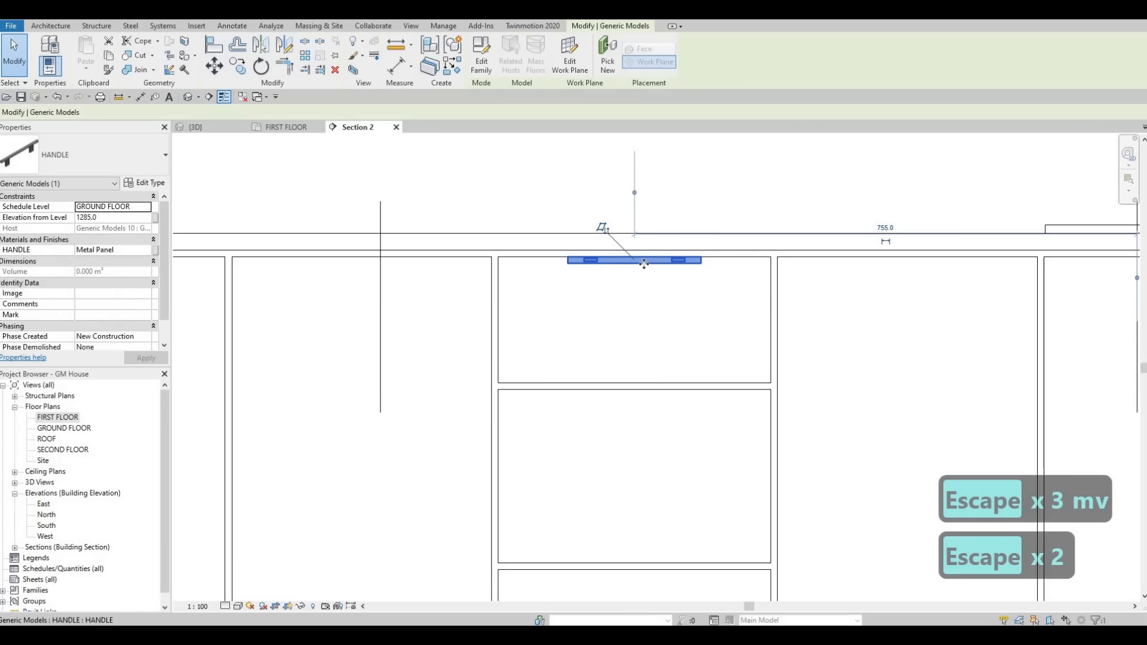
key("Down")
key("Down")
key("Down")
key("Down")
key("Down")
key("Down")
key("Down")
key("Down")
key("Down")
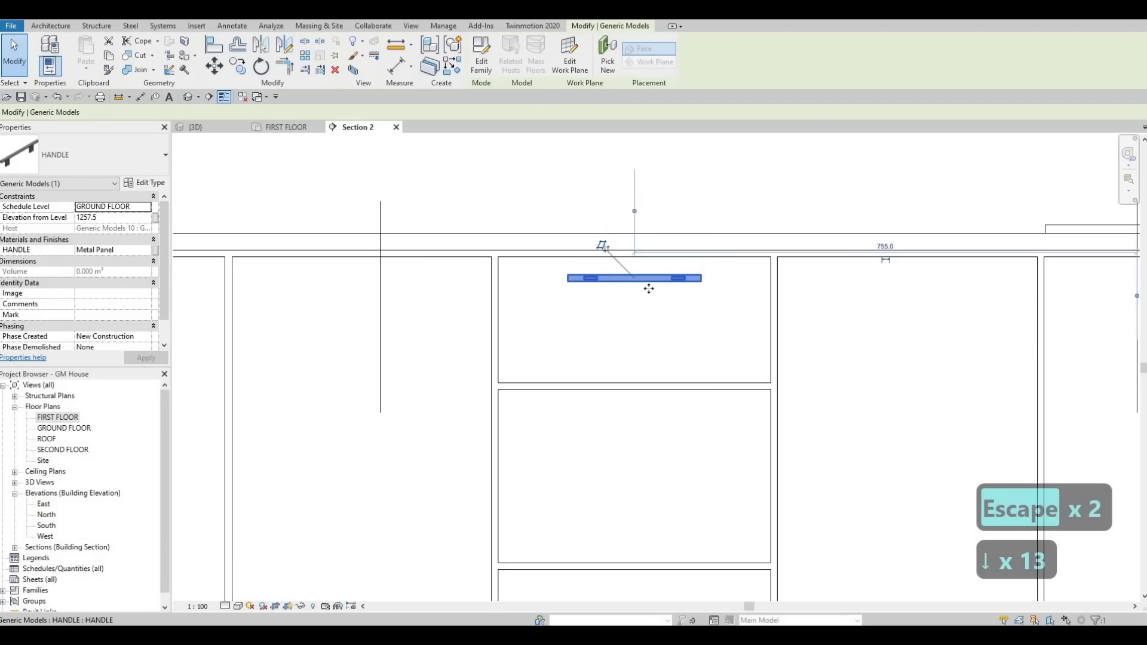
left_click_drag(650, 297, 650, 292)
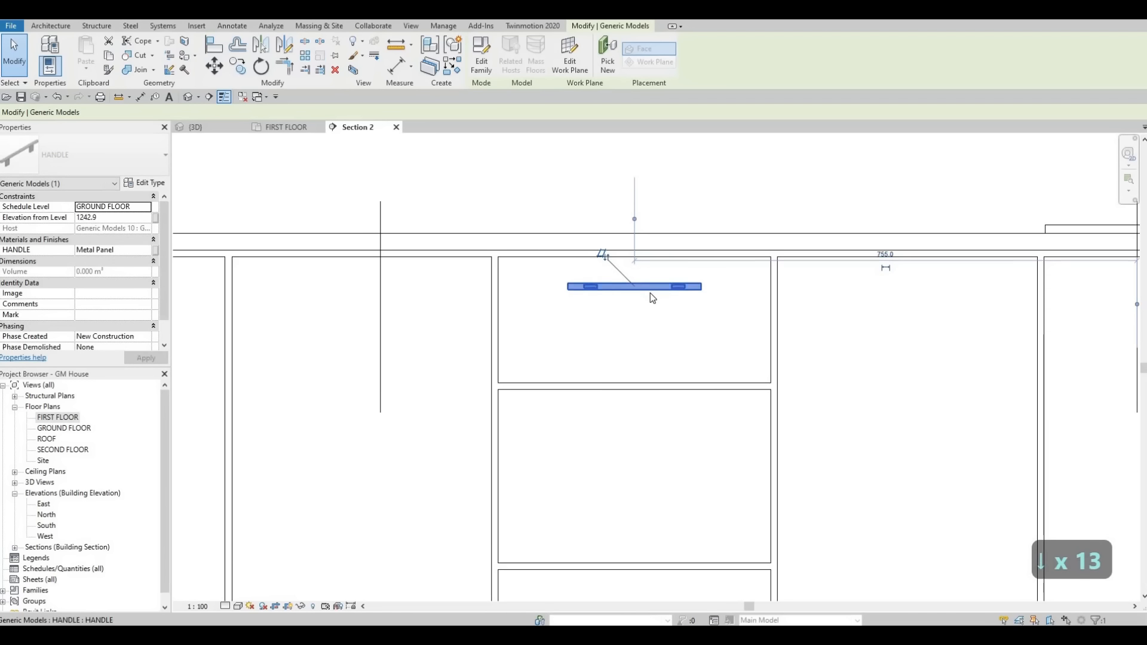
key("Up")
key("Up")
key("Up")
key("Up")
key("Up")
key("Escape")
key("Escape")
key("Escape")
left_click(649, 282)
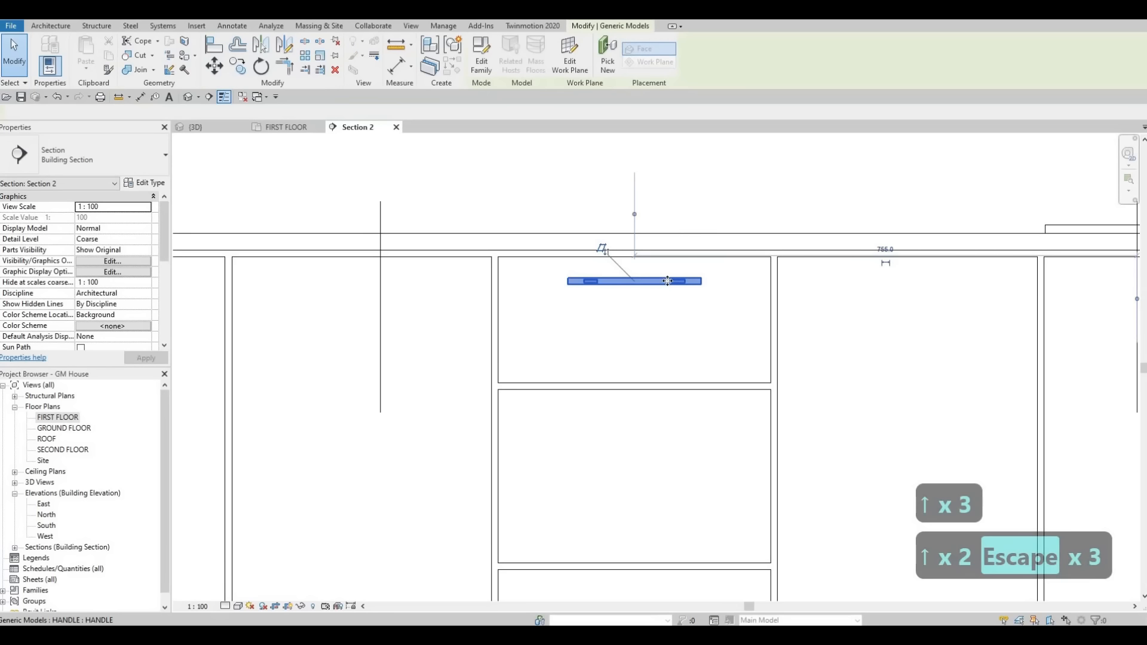
key("c")
key("o")
key("Escape")
key("Escape")
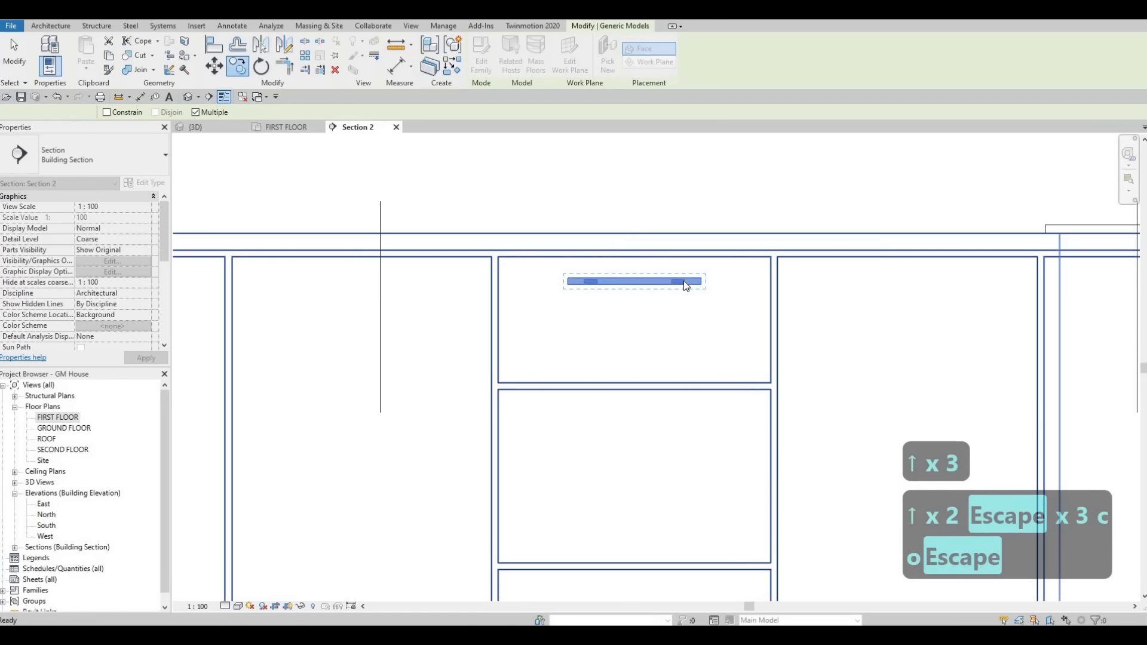
Step: Copy the top drawer's handle vertically onto the middle and bottom drawers of the three-drawer stack, snapping to each drawer's top corner
left_click(683, 281)
key("c")
key("o")
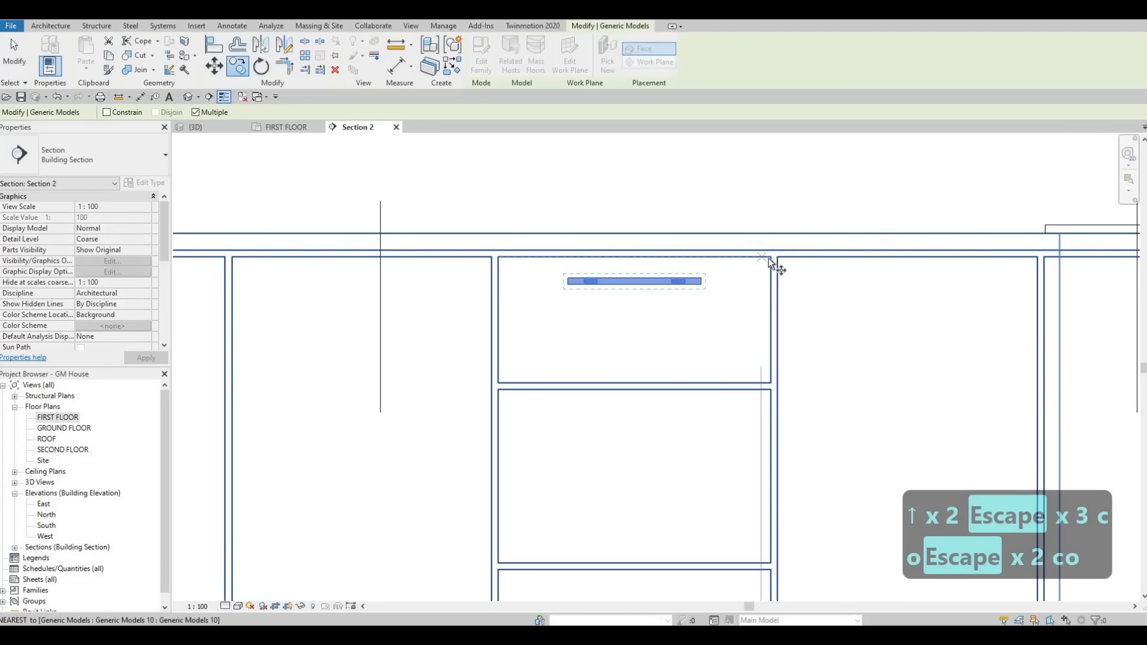
left_click(769, 257)
left_click(768, 389)
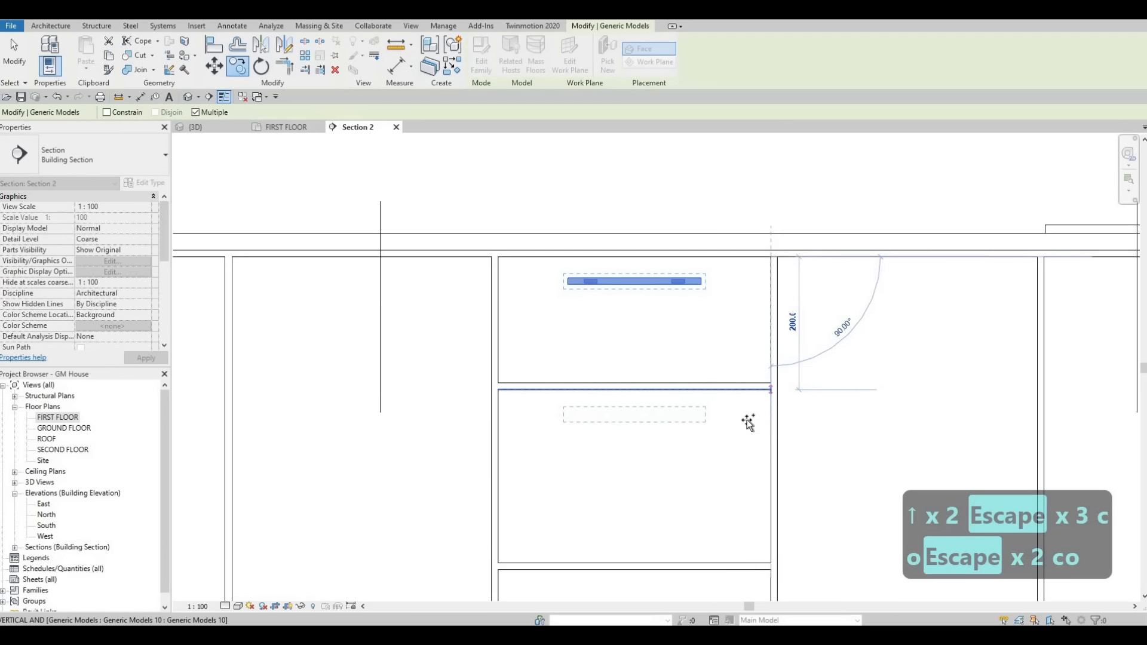
middle_click_drag(744, 418, 704, 255)
middle_click_drag(722, 365, 709, 322)
left_click(720, 364)
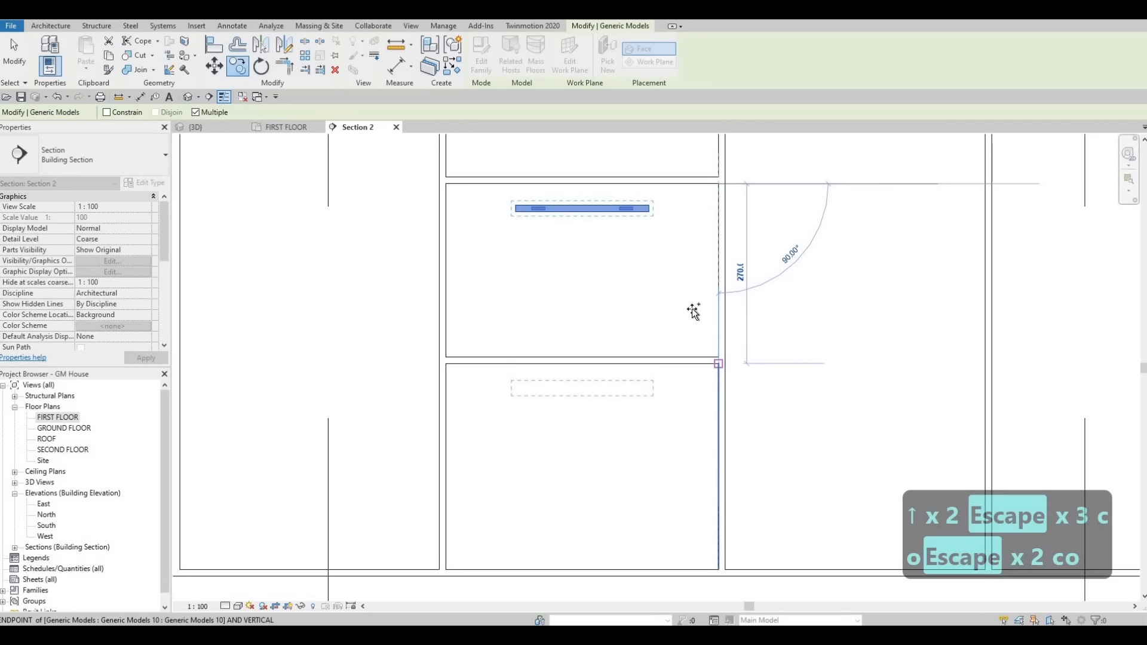
Step: Copy the handle across onto the upper drawer of the two-drawer stack next to the tall cabinet, and end copying
scroll(693, 313, "down", 6)
scroll(490, 237, "down", 1)
middle_click_drag(489, 237, 620, 249)
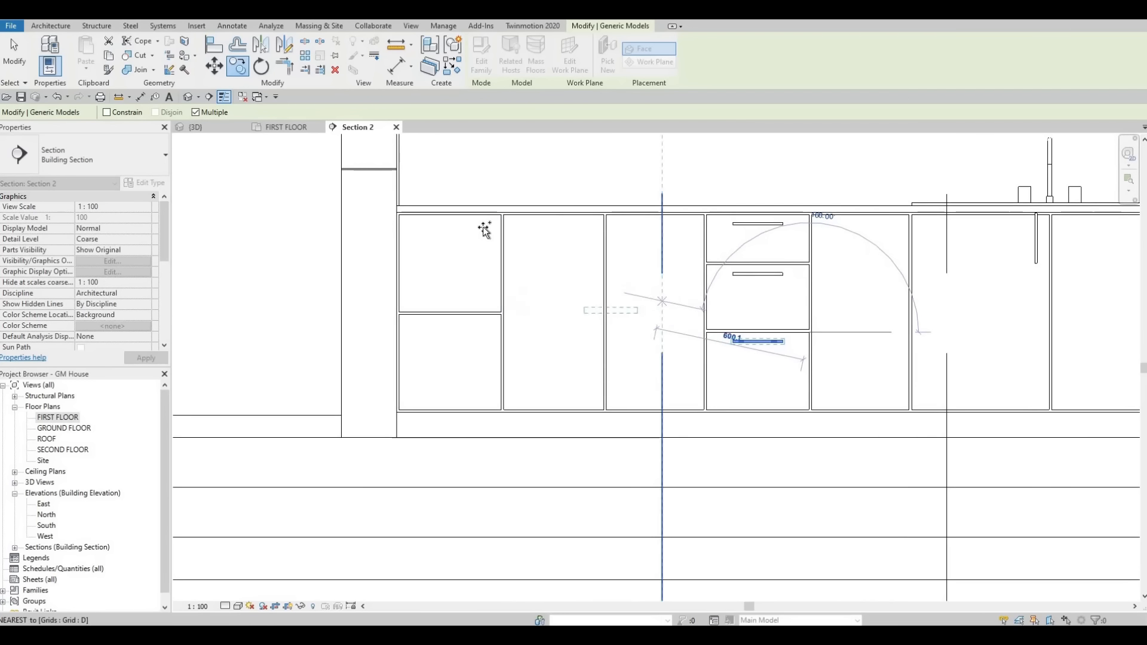
left_click(448, 244)
scroll(436, 251, "up", 3)
key("Escape")
key("Escape")
Step: Move that handle by its midpoint onto the midpoint of the upper drawer's top edge beside the tall cabinet
left_click(435, 236)
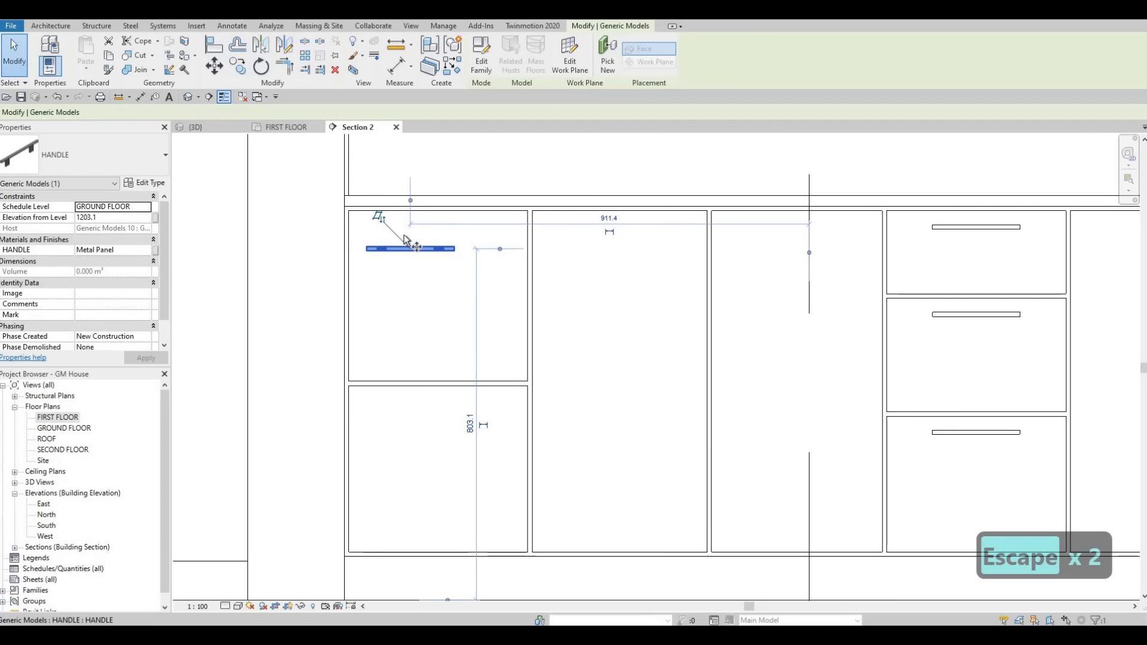
key("m")
key("v")
scroll(406, 247, "up", 3)
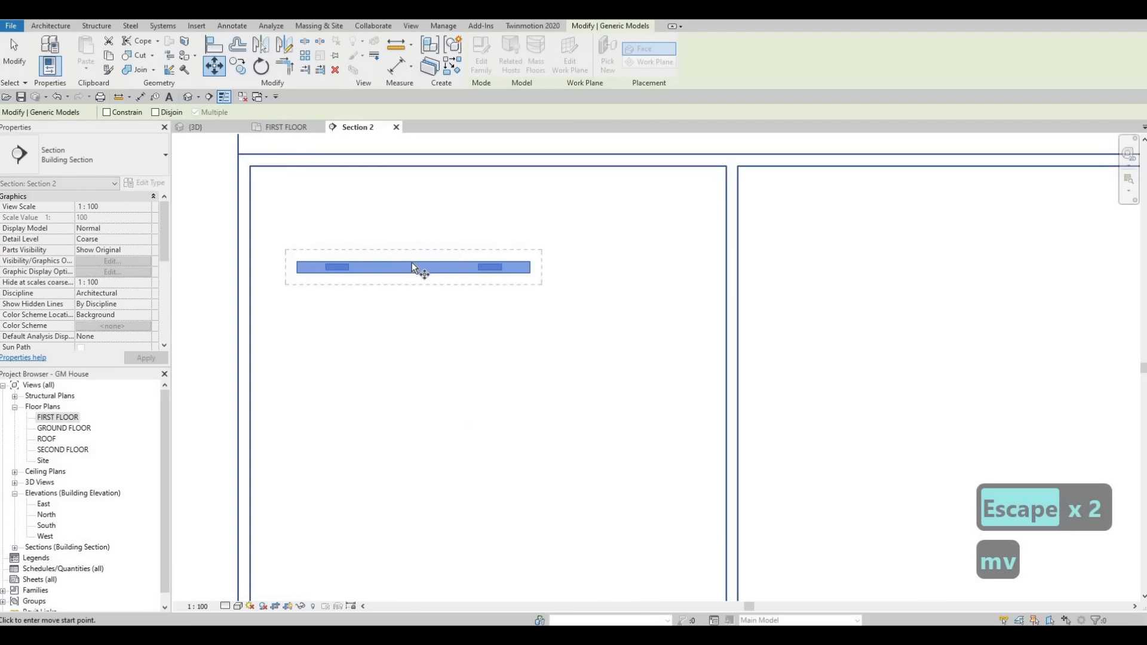
left_click(489, 180)
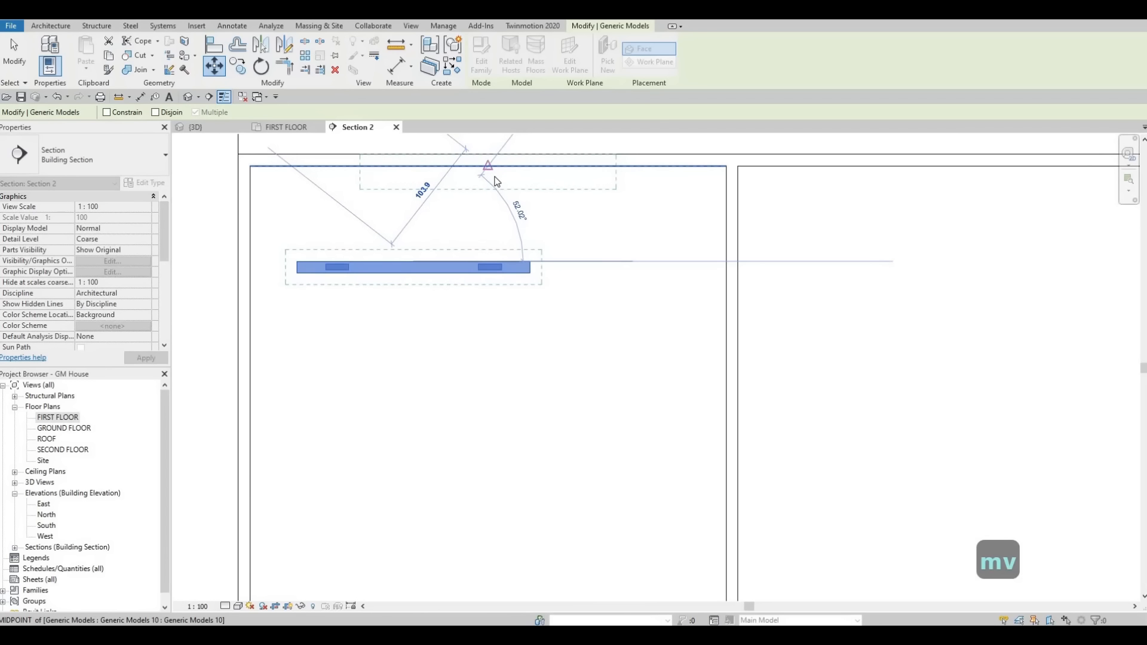
left_click(491, 171)
key("Escape")
key("Escape")
Step: Undo the trial shift of that handle and move it 35 mm vertically down from the drawer's top edge
mouse_move(493, 174)
left_mouse_down()
mouse_move(495, 216)
mouse_move(488, 184)
left_mouse_up()
key("ctrl+z")
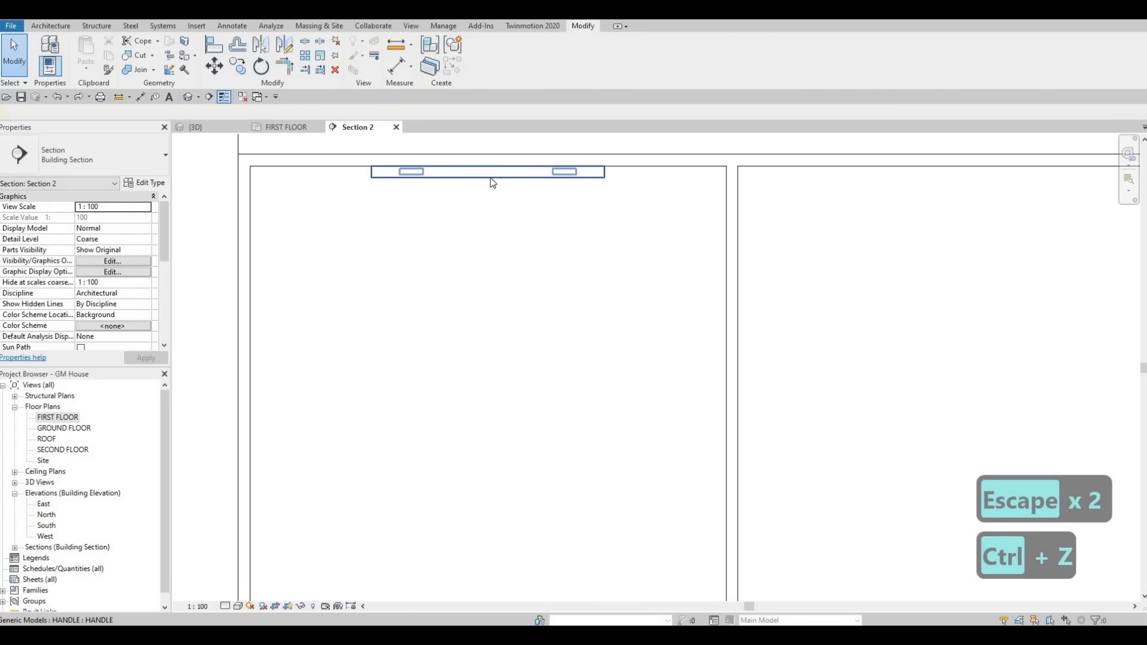
left_click(490, 177)
key("m")
key("v")
left_click(490, 179)
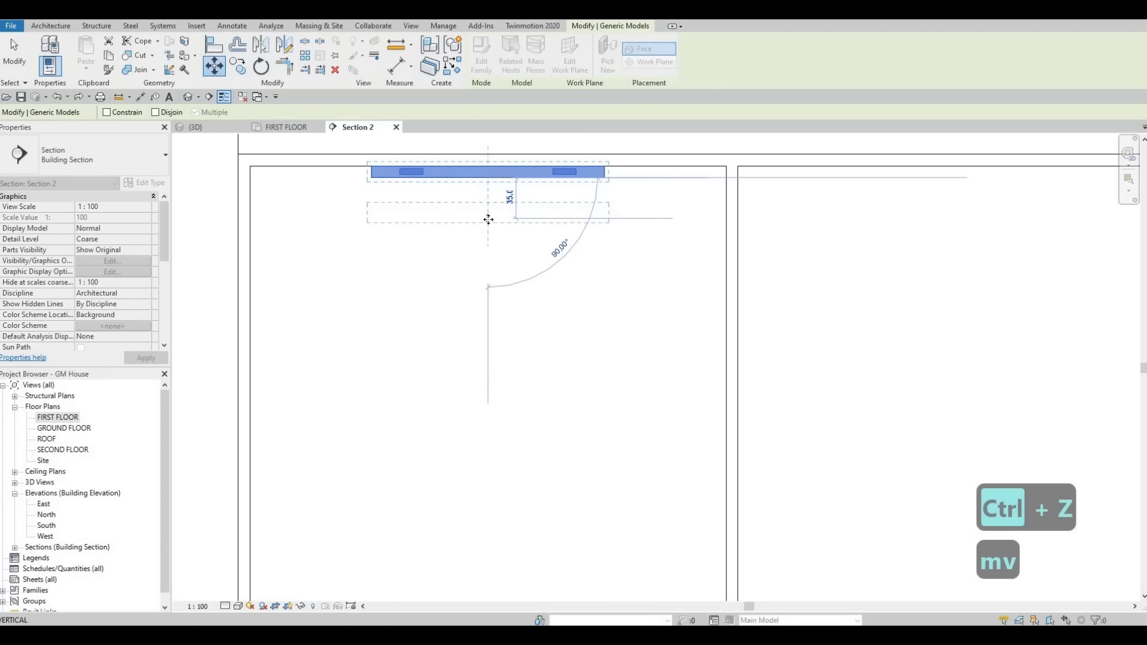
left_click(501, 218)
scroll(538, 239, "down", 2)
key("Escape")
key("Escape")
Step: Copy the upper drawer's handle vertically onto the lower drawer next to the tall cabinet, and end copying
left_click(487, 213)
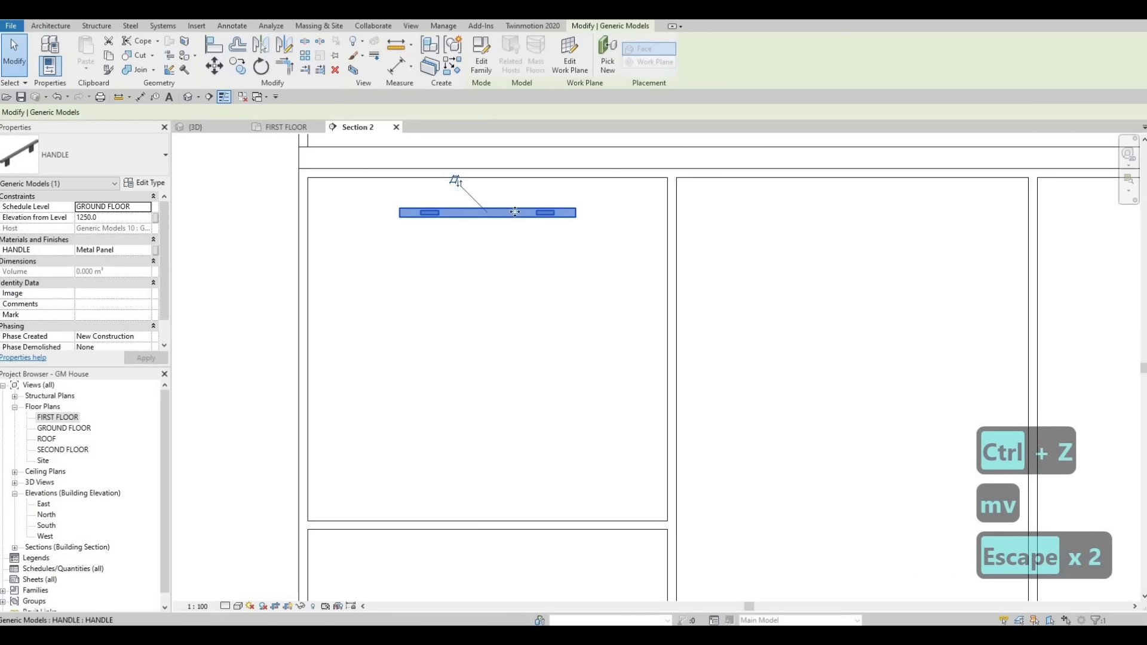
key("c")
key("o")
left_click(672, 179)
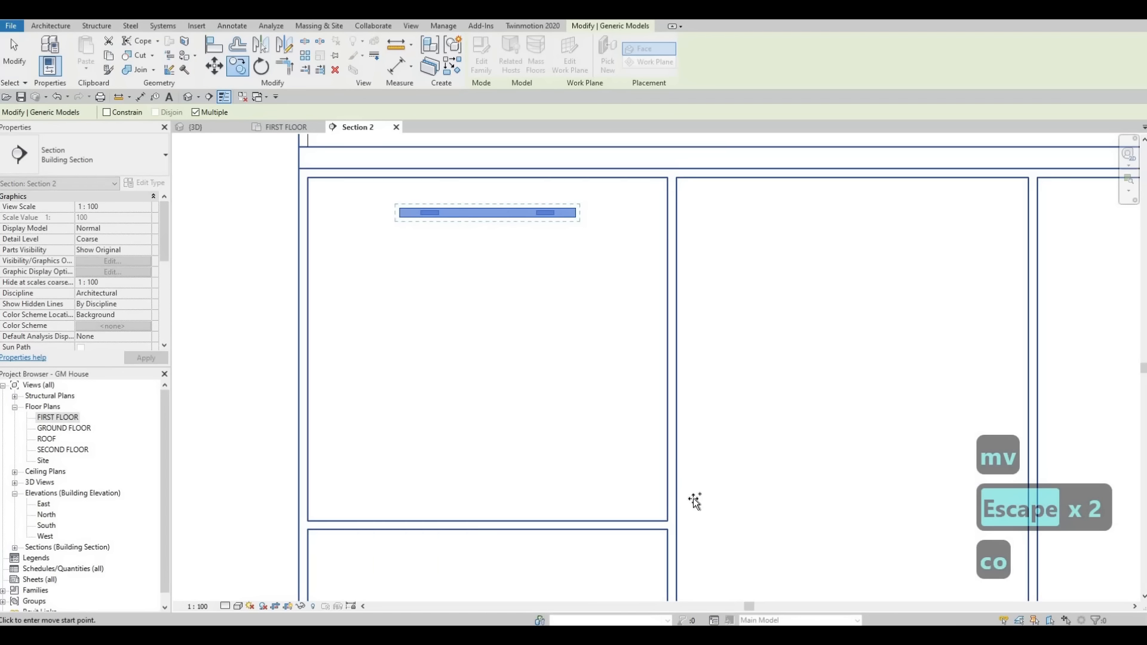
left_click(668, 530)
scroll(628, 391, "down", 9)
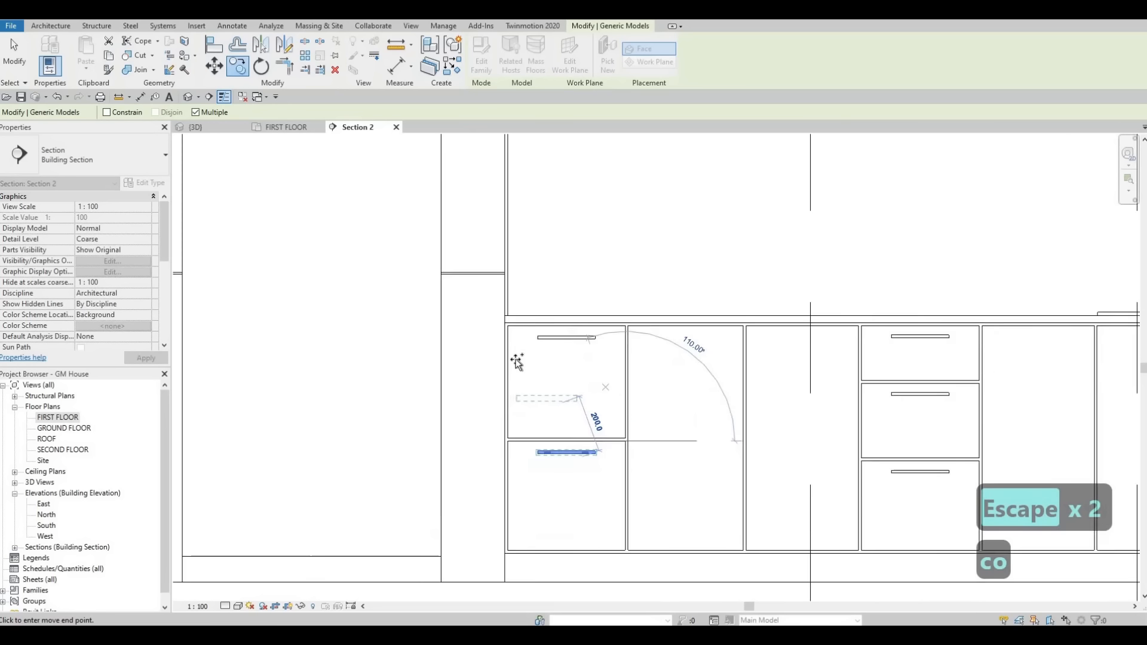
middle_click_drag(738, 382, 572, 362)
scroll(572, 364, "down", 3)
key("Escape")
key("Escape")
key("Escape")
key("Escape")
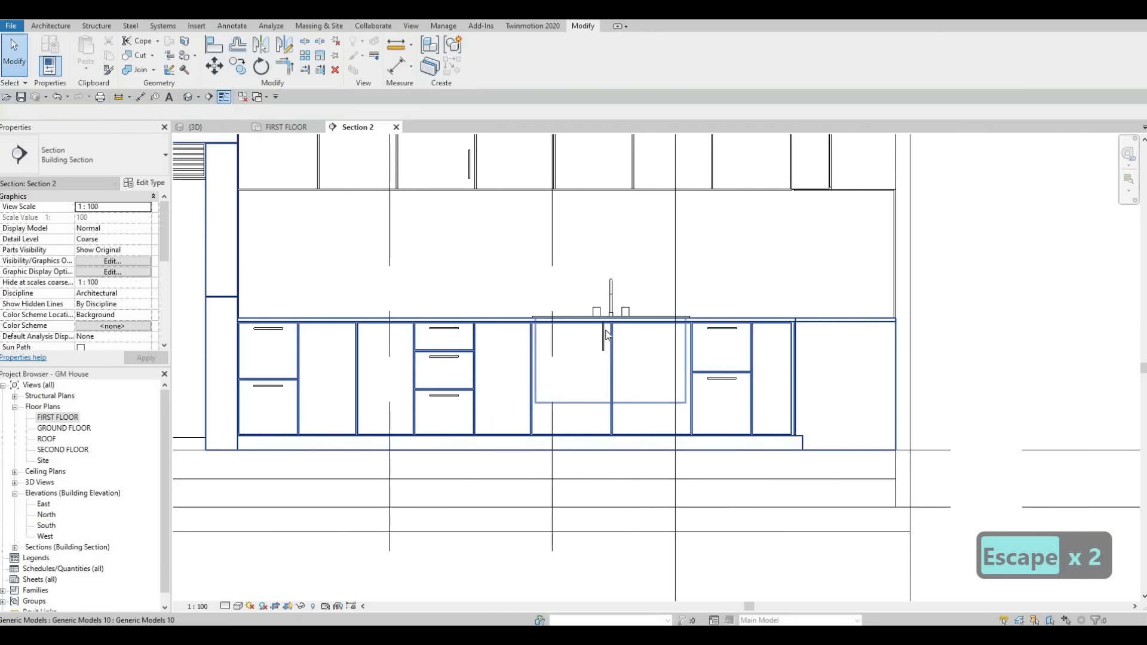
Step: Nudge the vertical handle under the sink down from the countertop and three increments toward the gap between the two doors
scroll(605, 331, "up", 4)
left_click(606, 332)
scroll(605, 332, "up", 2)
key("Down")
key("Down")
key("Down")
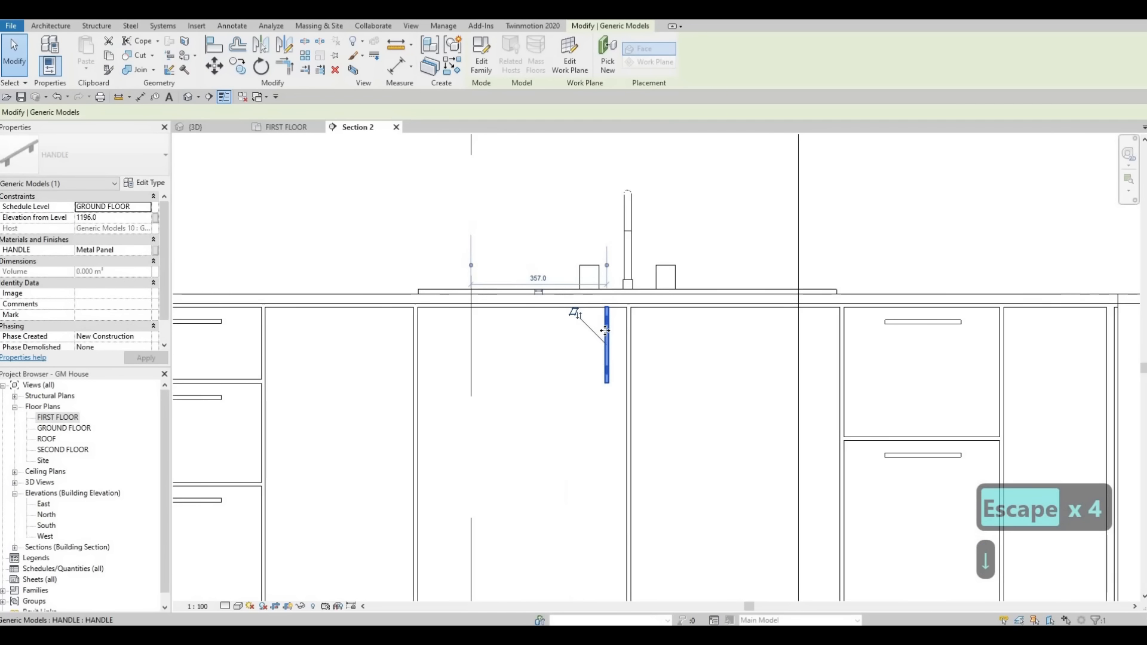
key("Down")
key("Right")
key("Right")
key("Down")
key("Down")
key("Right")
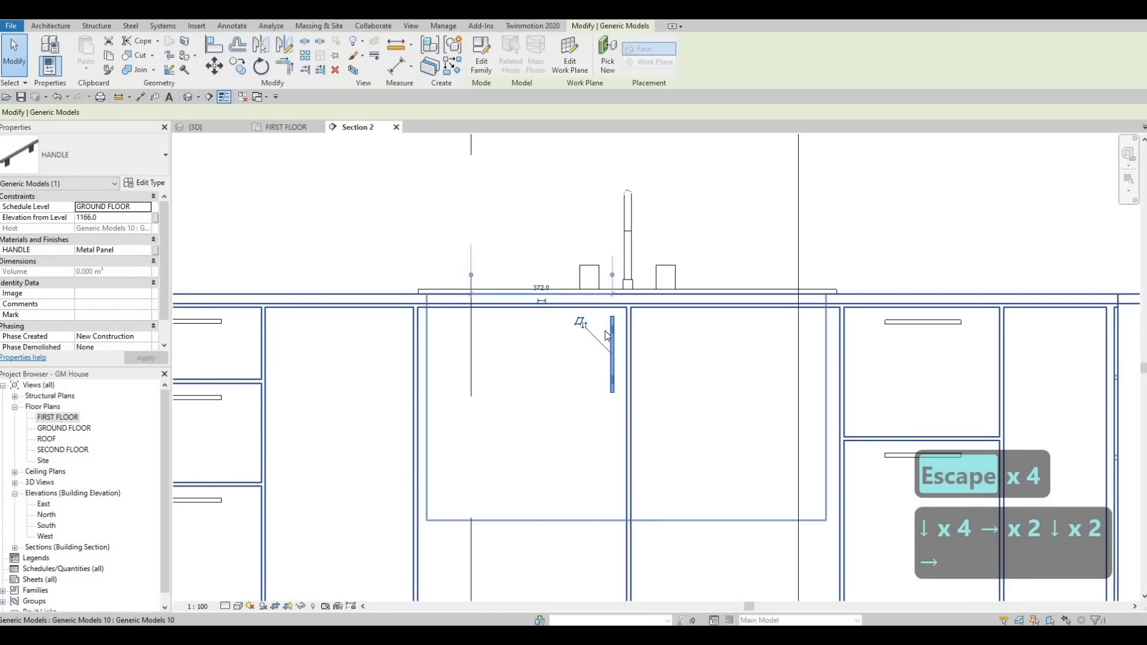
key("Escape")
key("Escape")
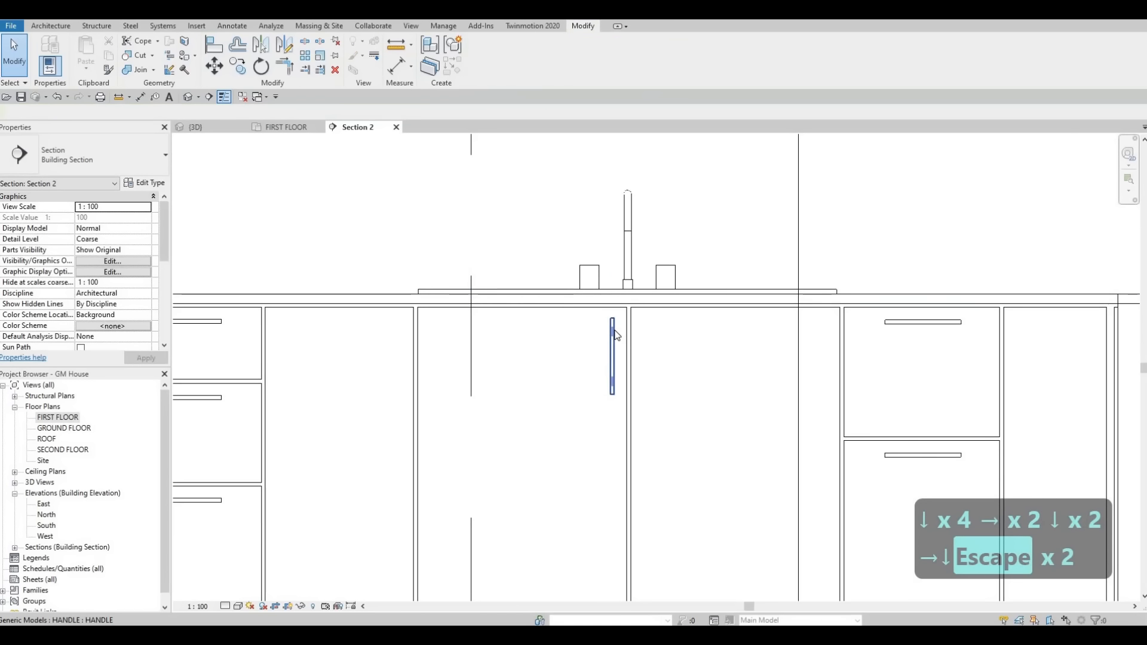
Step: Copy the vertical sink-door handle 80 mm horizontally onto the adjacent door across the gap
left_click(613, 335)
key("c")
key("o")
left_click(613, 334)
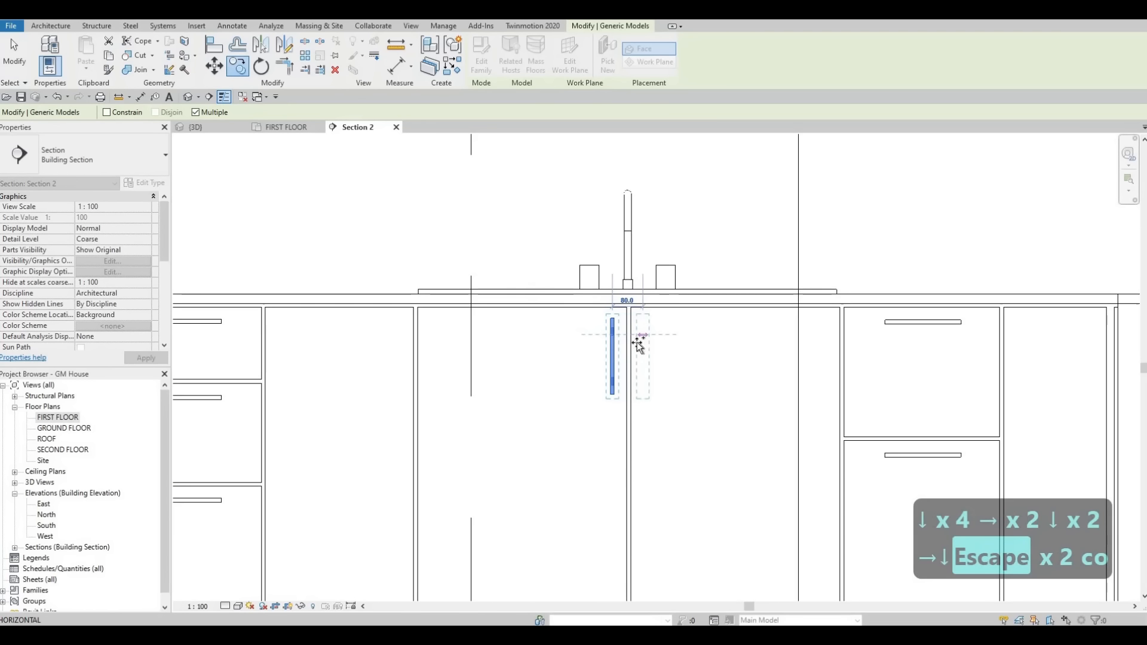
scroll(538, 333, "down", 2)
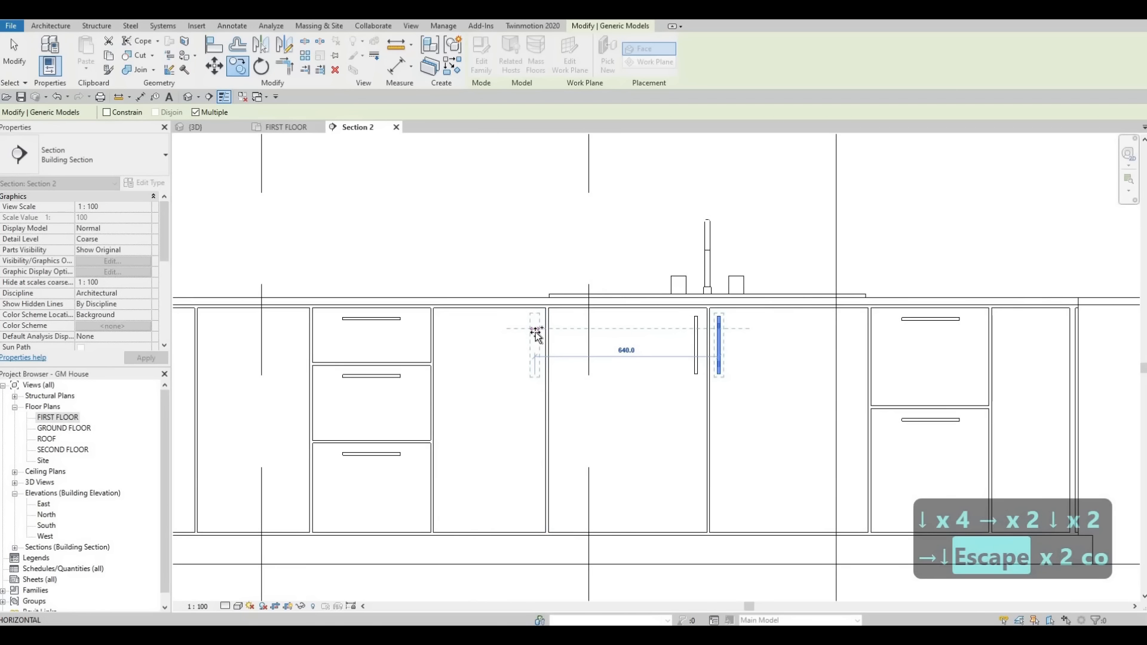
Step: Place another horizontal copy of the vertical sink-door handle on the neighbouring door left of the sink cabinet, and end copying
middle_click_drag(382, 320, 542, 312)
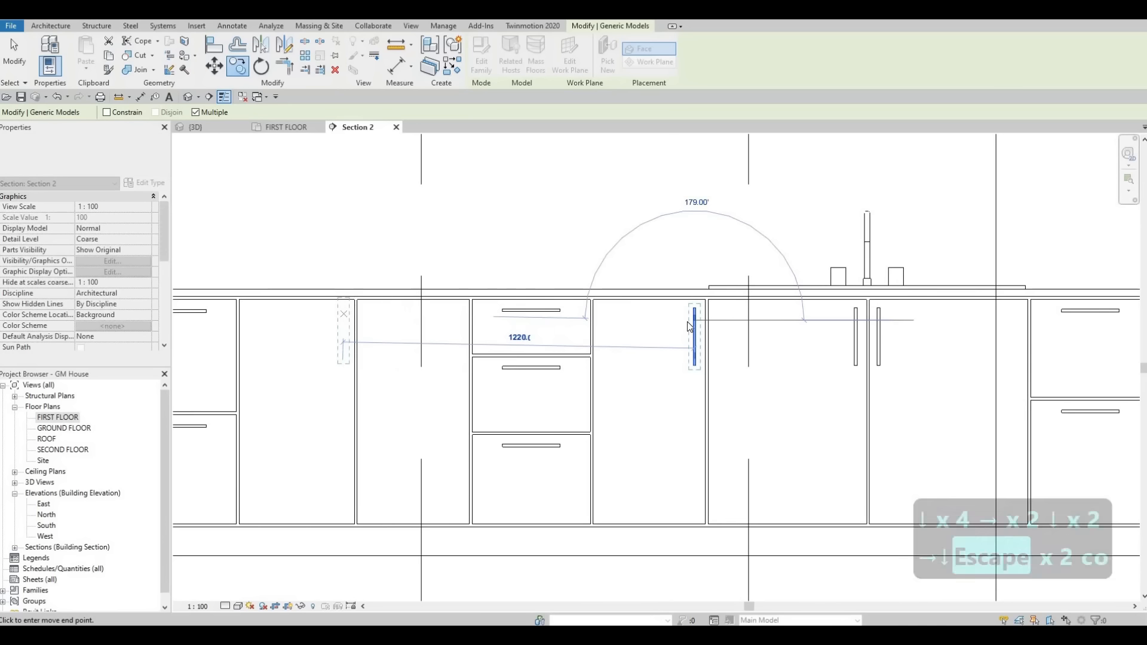
key("Escape")
key("Escape")
key("Escape")
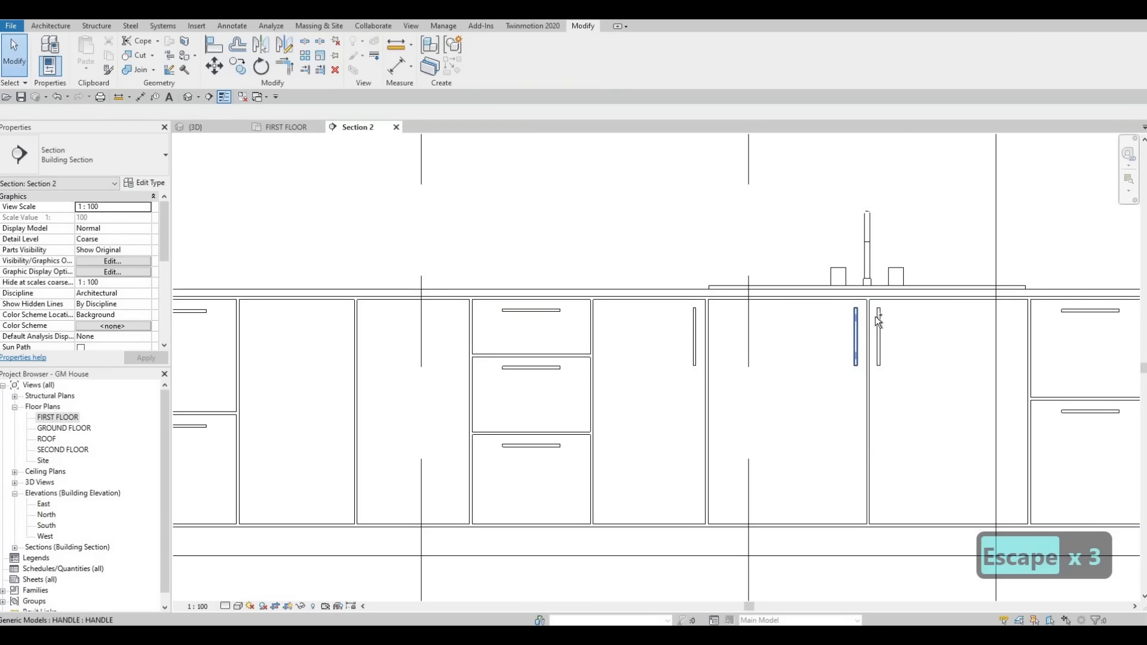
Step: Copy the pair of sink-door handles horizontally onto the two adjoining doors left of the three-drawer cabinet, and end copying
left_click(876, 316)
left_click(876, 317)
key("c")
key("o")
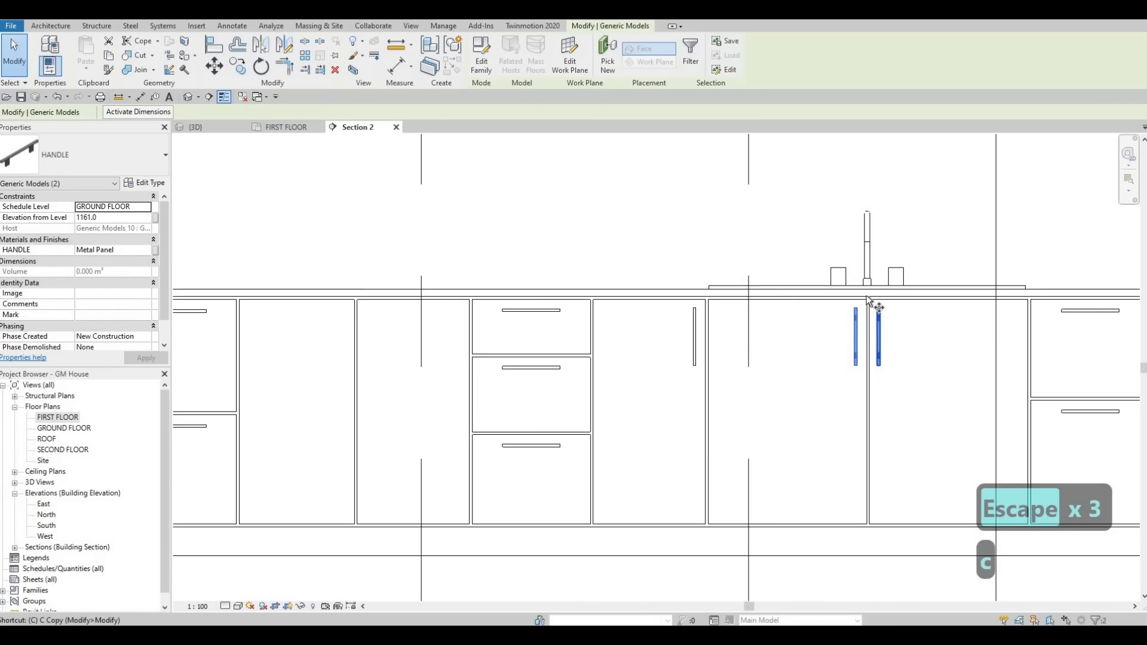
scroll(866, 307, "up", 3)
left_click(869, 307)
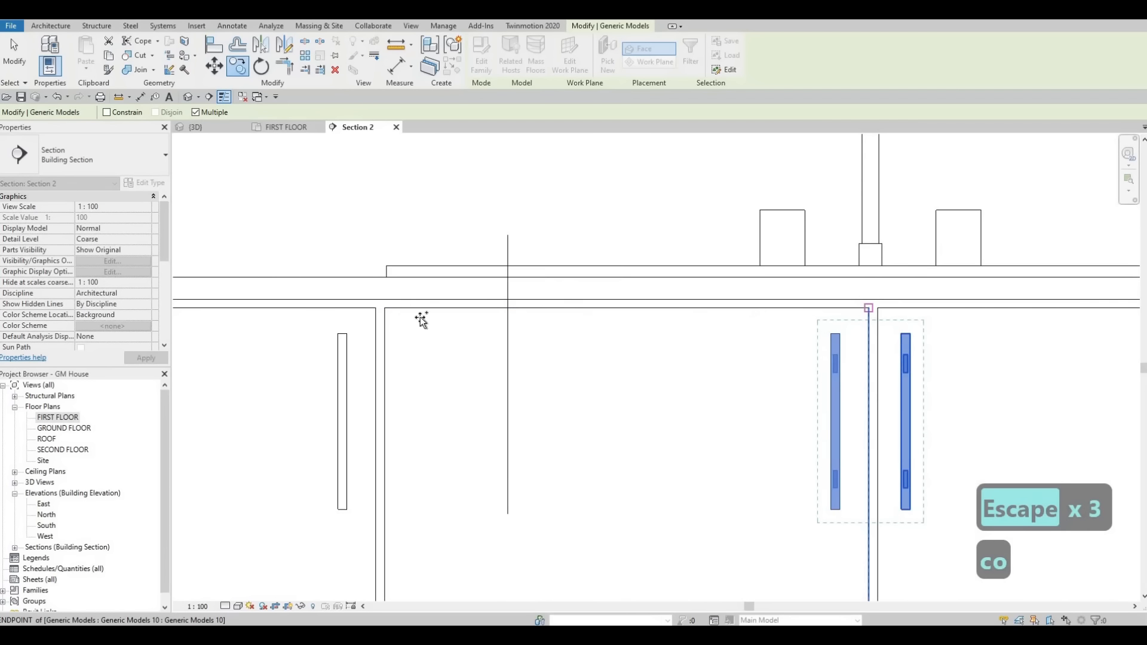
scroll(678, 295, "down", 3)
middle_click_drag(234, 271, 609, 249)
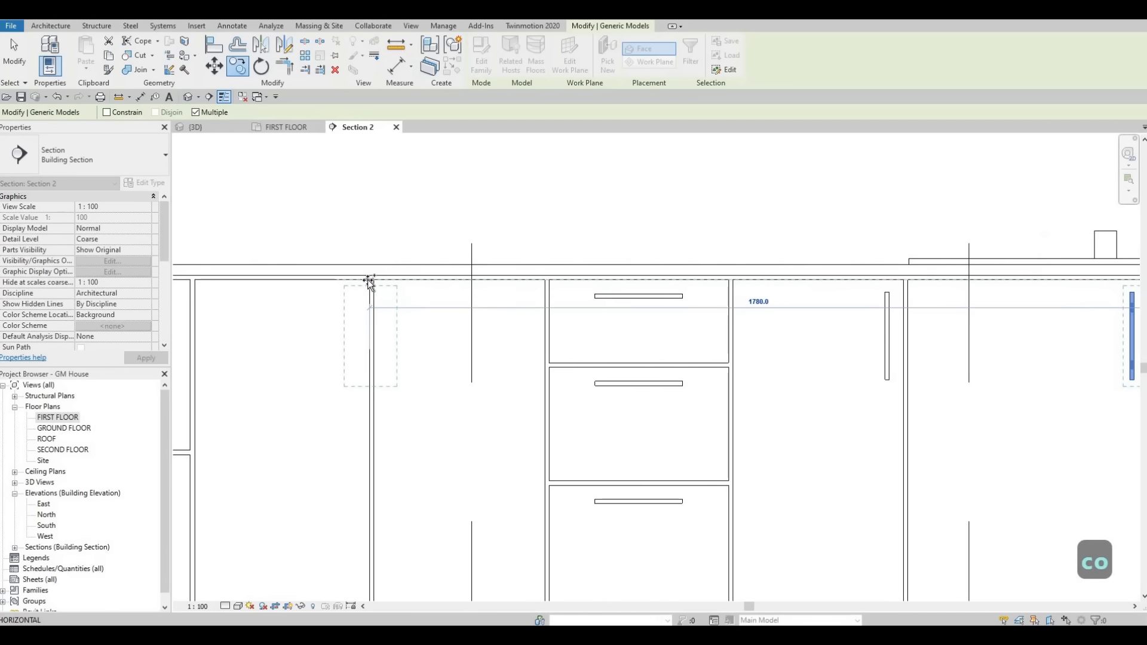
left_click(382, 267)
scroll(371, 263, "down", 2)
key("Escape")
key("Escape")
key("Escape")
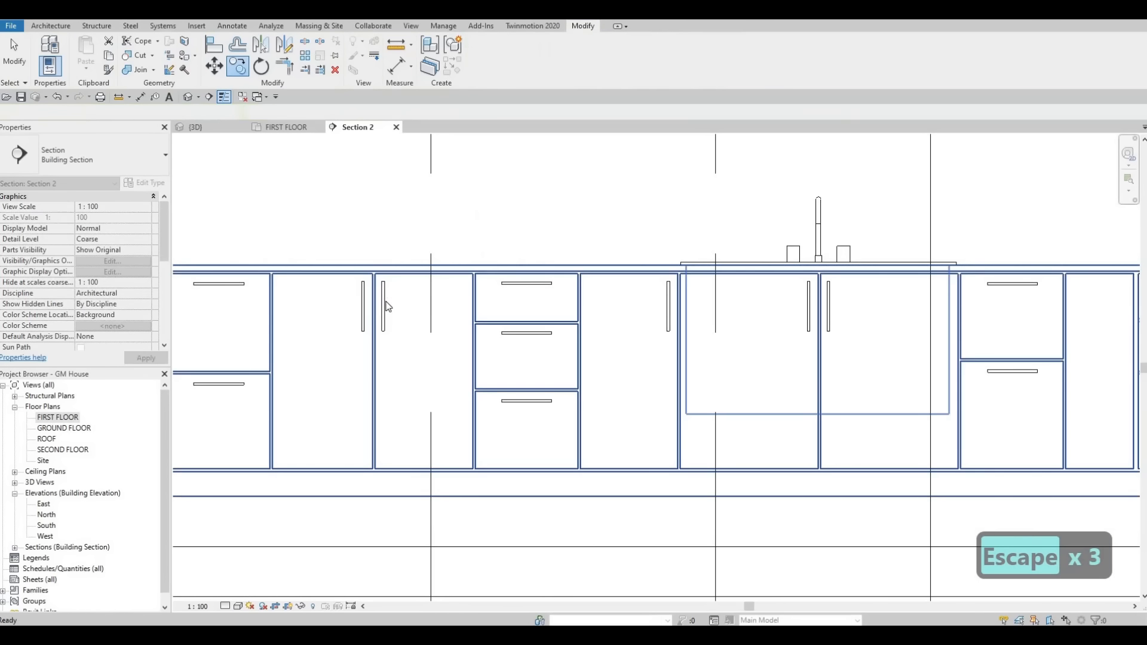
Step: Examine the handles along the base cabinets and the existing handle on the wall cabinets
scroll(544, 297, "up", 2)
scroll(711, 311, "down", 3)
scroll(710, 310, "up", 4)
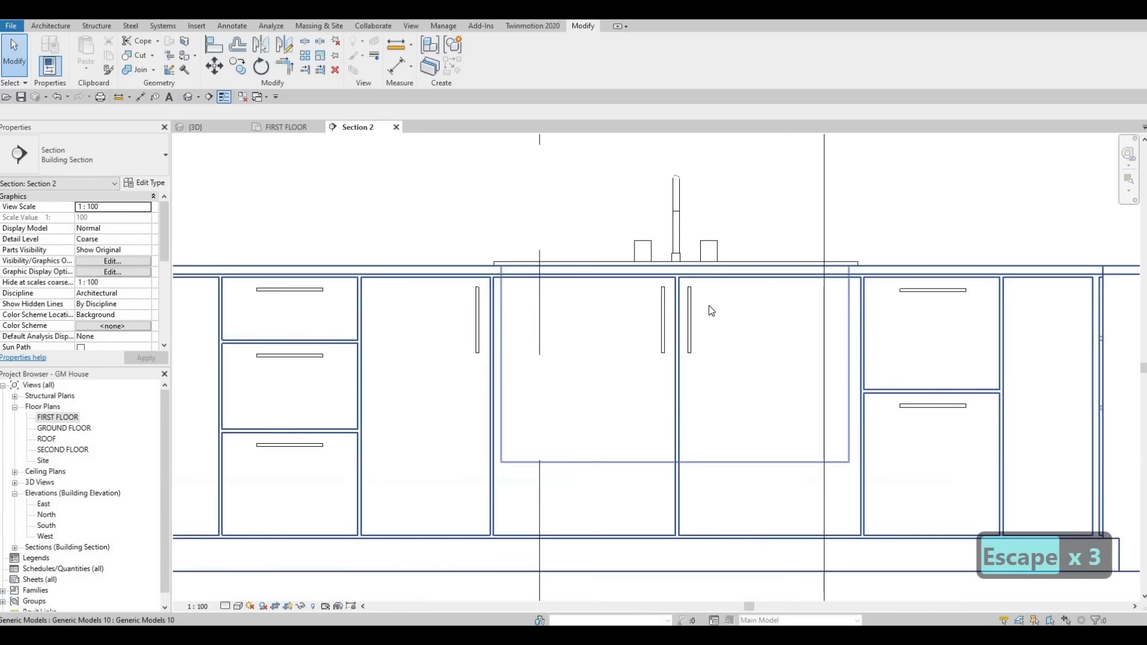
scroll(575, 325, "down", 5)
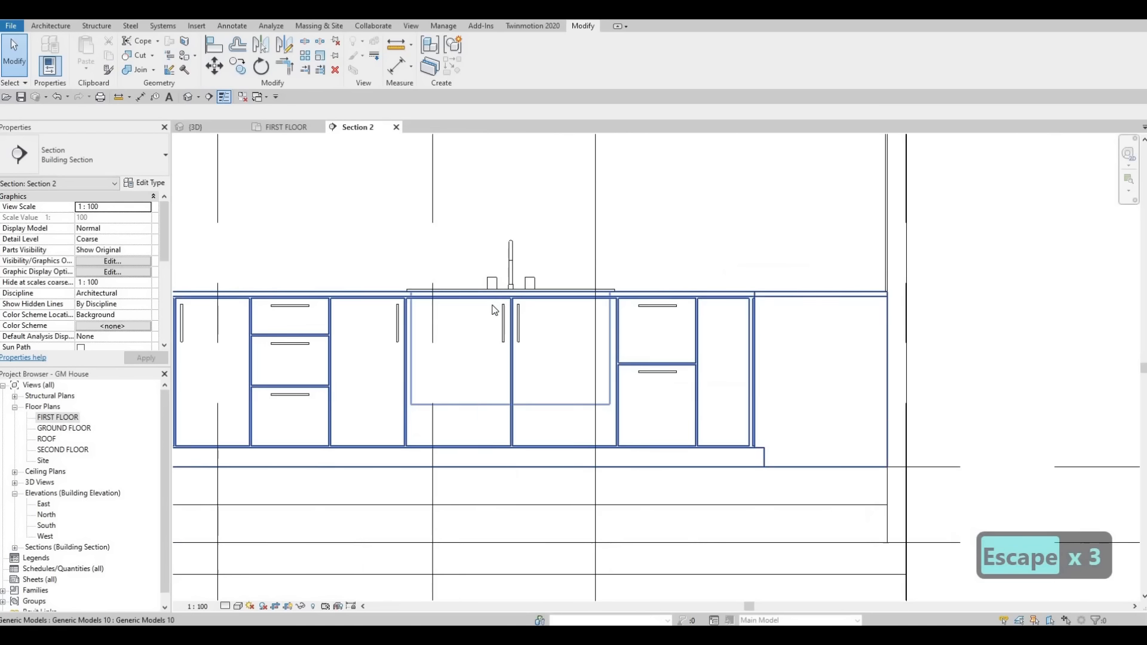
key("Escape")
scroll(485, 302, "down", 1)
scroll(485, 302, "up", 5)
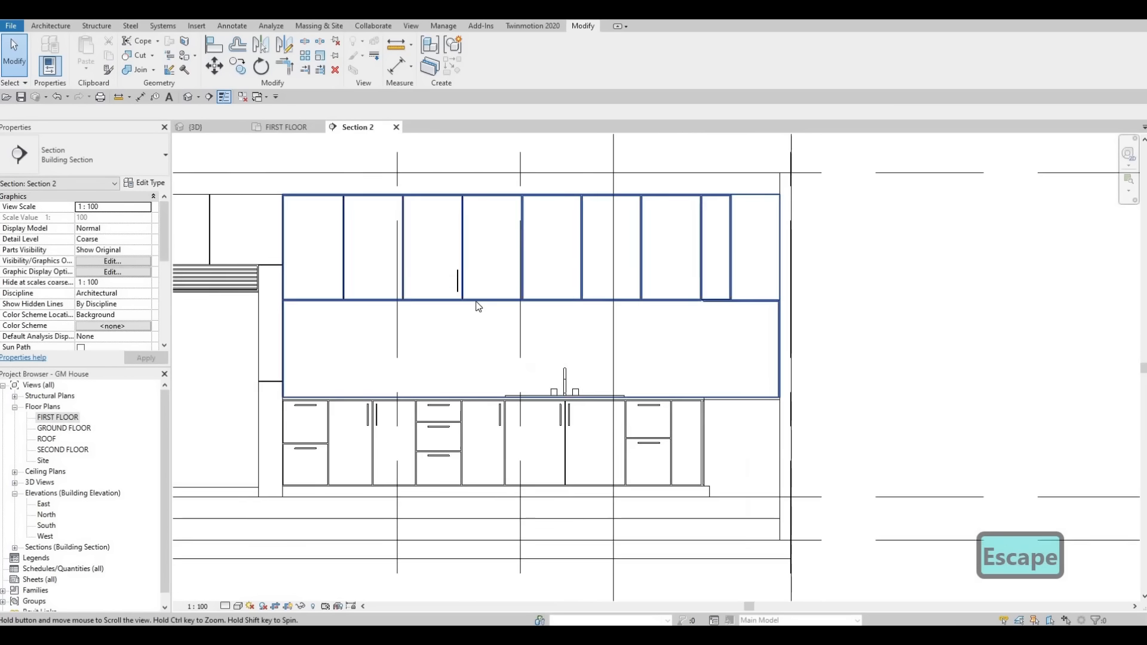
key("Escape")
left_click(565, 301)
scroll(564, 304, "down", 3)
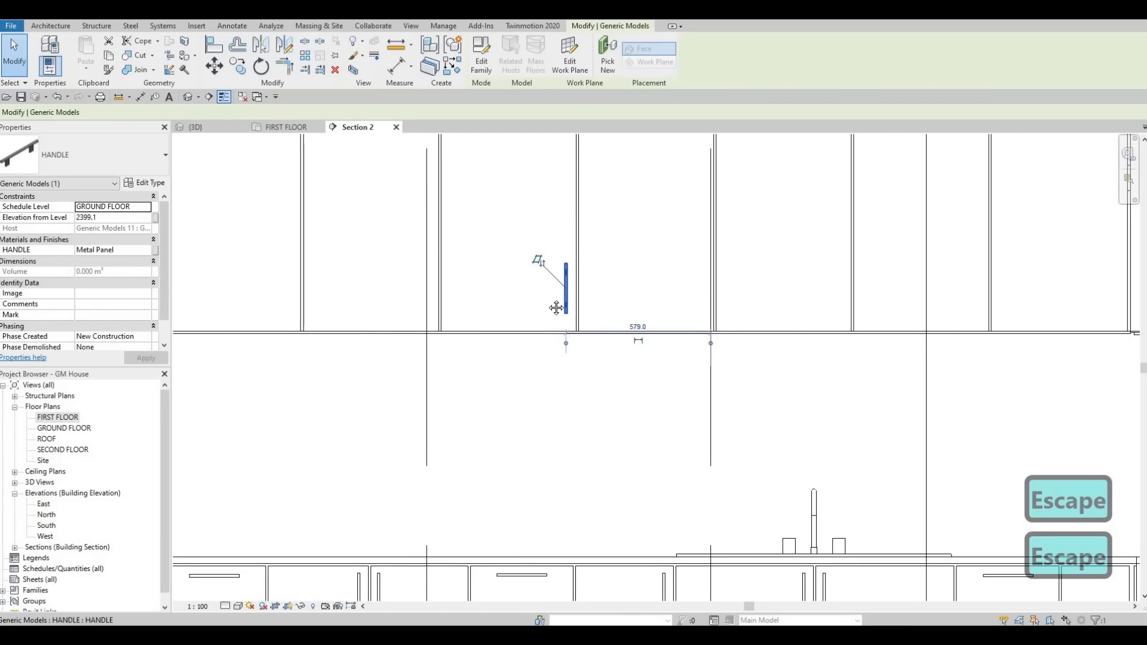
scroll(564, 308, "down", 1)
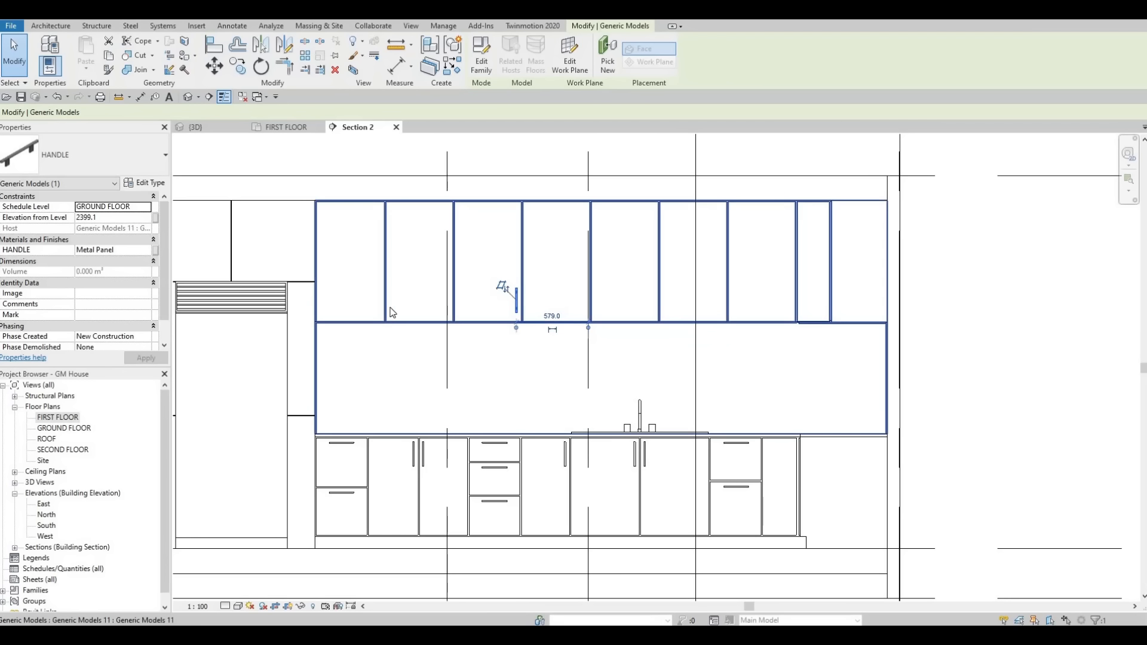
scroll(505, 302, "up", 3)
key("Escape")
scroll(504, 303, "down", 2)
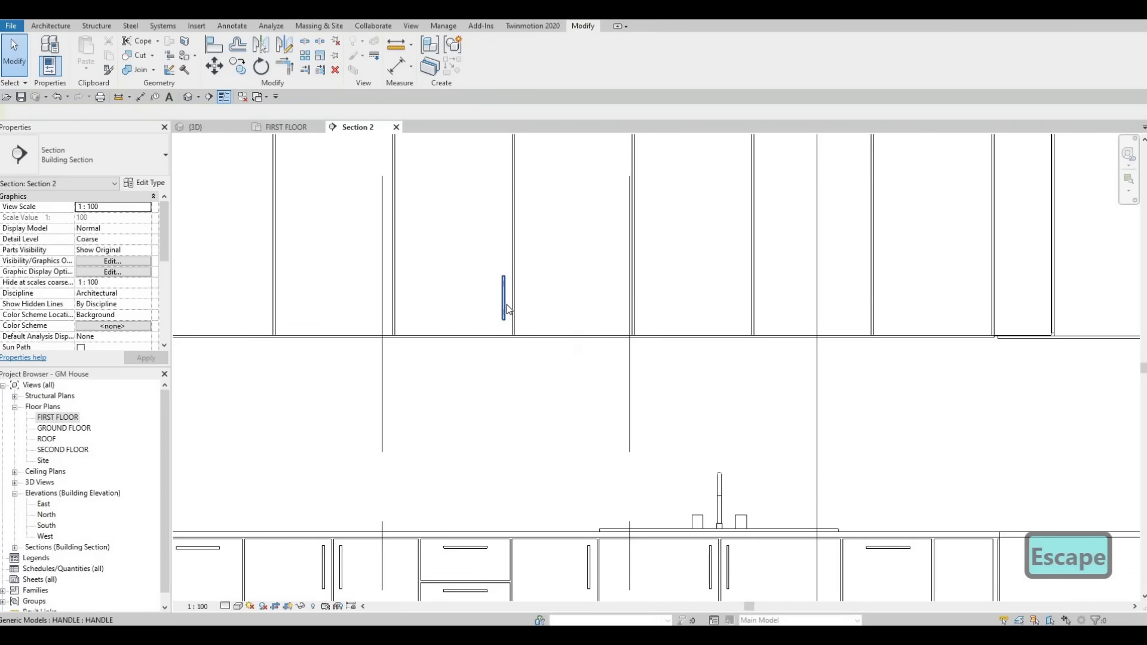
Step: Move the wall-cabinet handle down toward the door's bottom edge, to an elevation of about 2360 mm
left_click(504, 301)
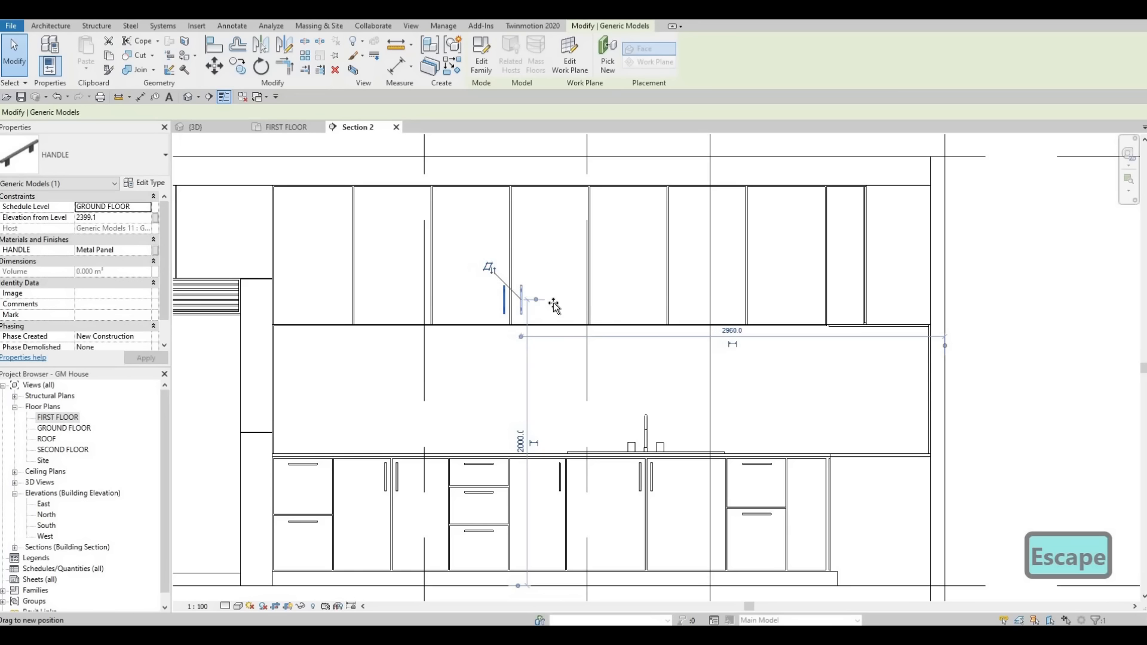
left_click_drag(554, 306, 604, 313)
key("Escape")
key("Escape")
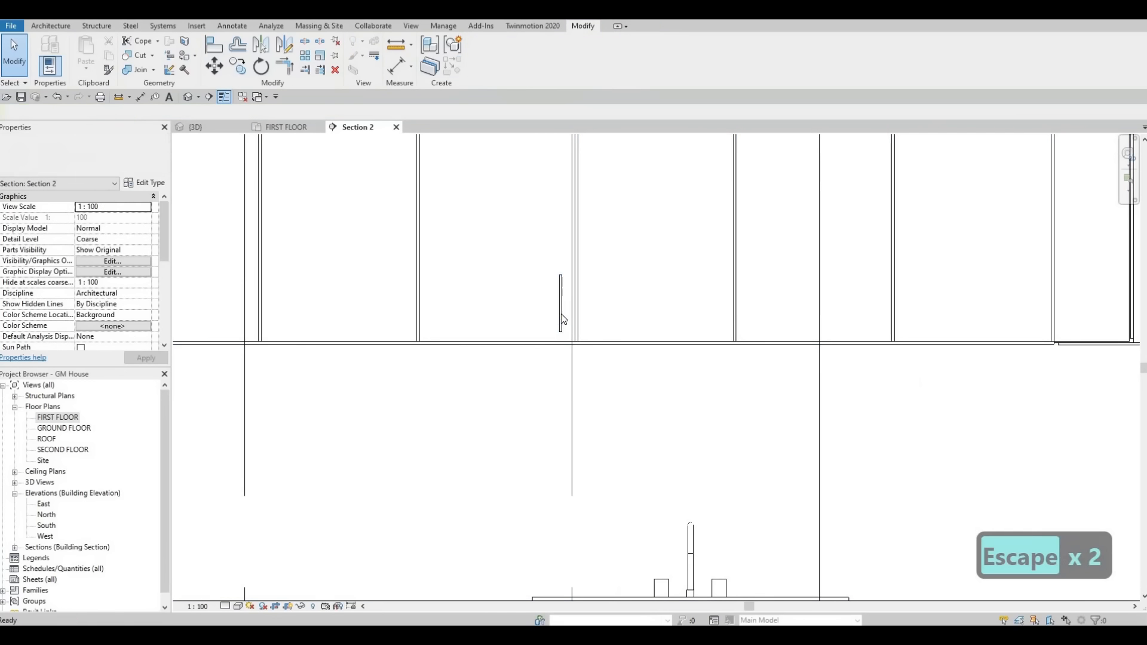
Step: Copy the wall-cabinet handle horizontally across the gap onto the adjacent door, and end copying
left_click(560, 313)
key("c")
key("o")
left_click(561, 316)
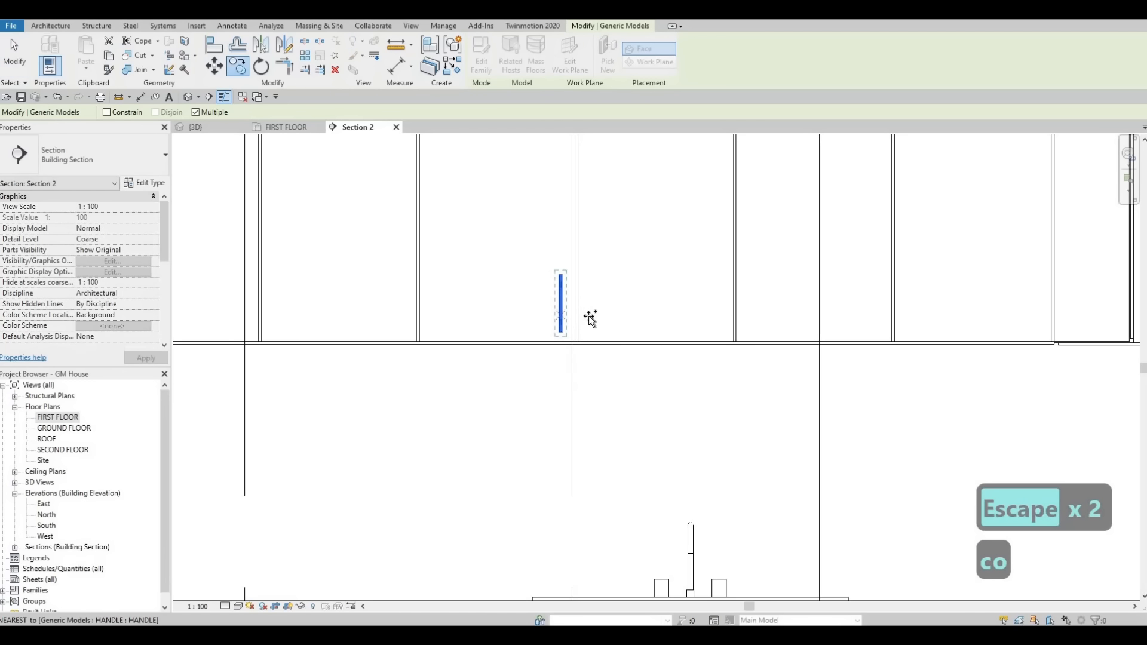
left_click(594, 322)
scroll(583, 335, "down", 5)
key("Escape")
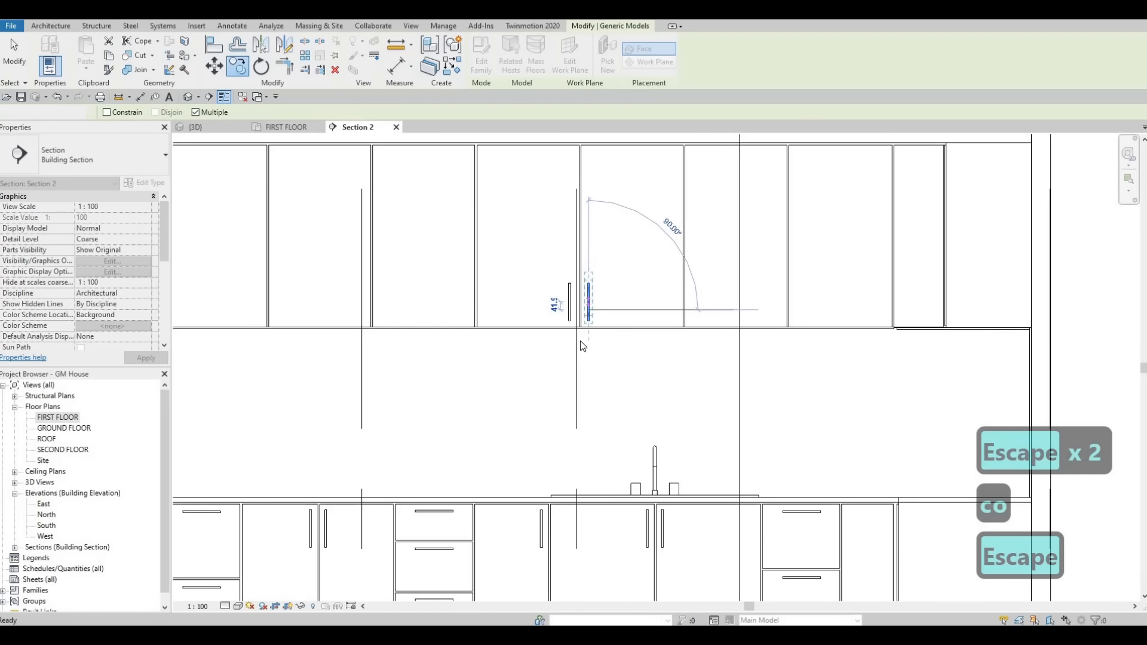
middle_click_drag(609, 281, 534, 367)
key("Escape")
Step: Nudge the copied wall-cabinet handle one increment toward the gap between the two doors
scroll(551, 346, "up", 4)
scroll(532, 366, "up", 4)
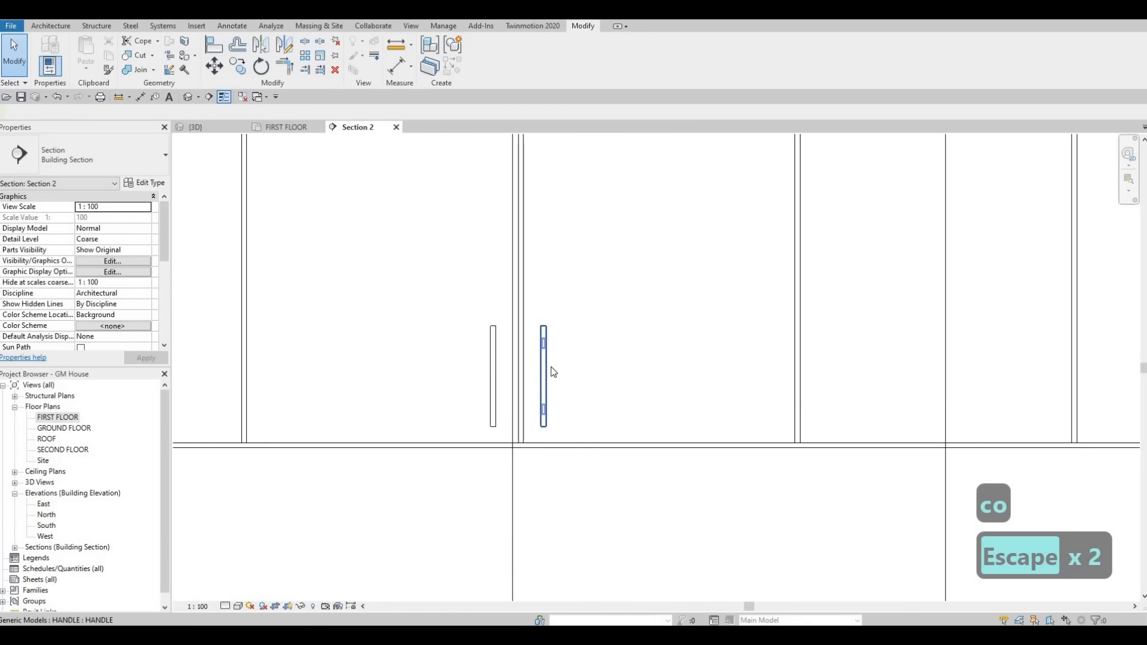
key("Escape")
key("Escape")
left_click(543, 375)
key("Left")
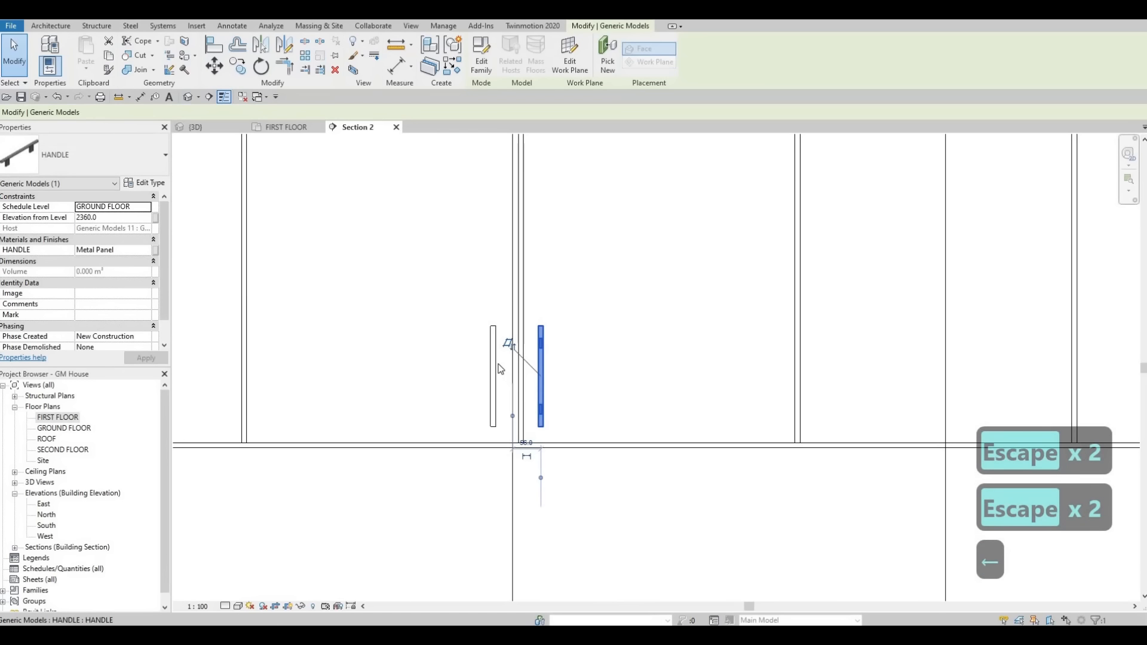
key("Escape")
key("Escape")
Step: Copy both wall-cabinet handles horizontally onto the next door pair to the right, and nudge the copied pair one increment right
left_click(495, 367)
left_click(543, 364, "ctrl")
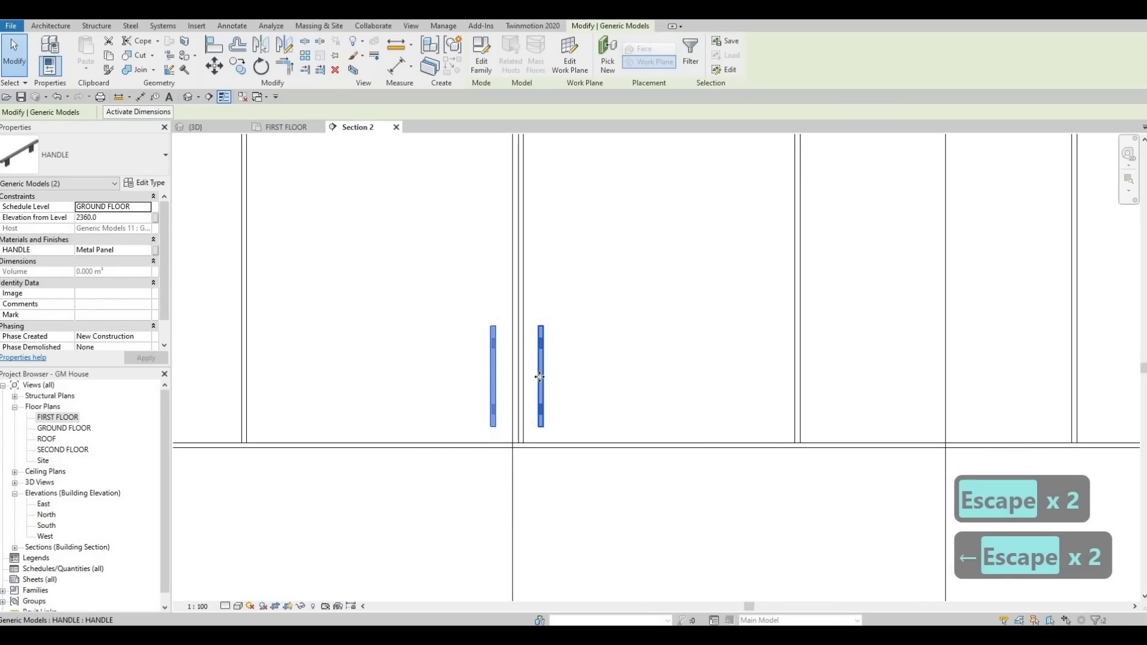
key("c")
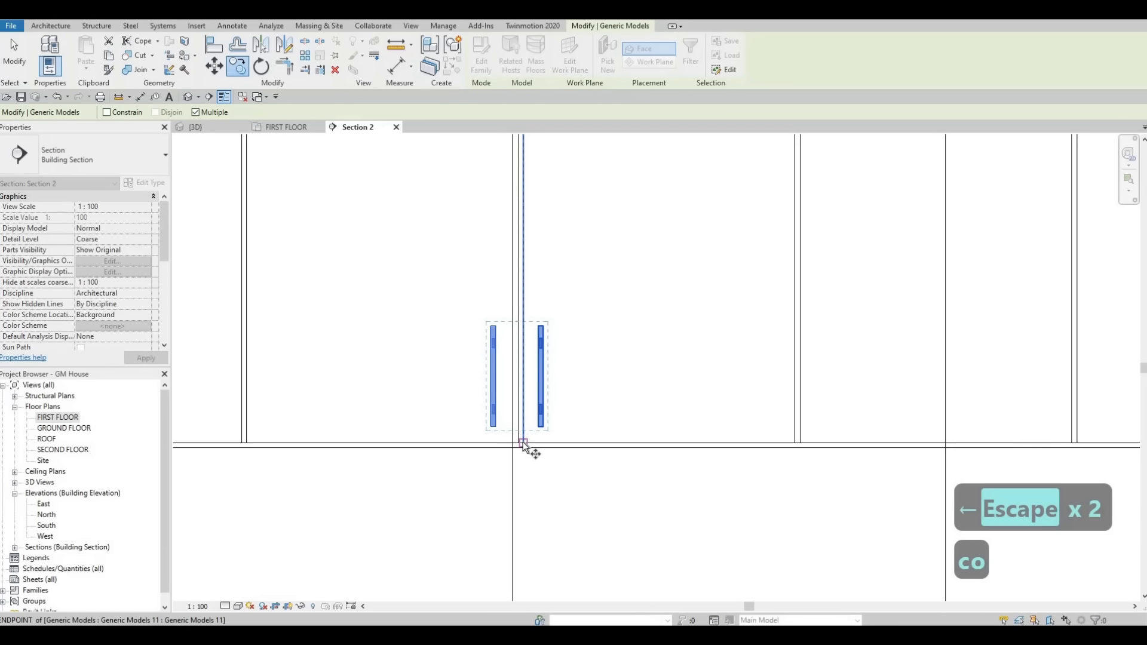
left_click(565, 428)
scroll(740, 422, "down", 2)
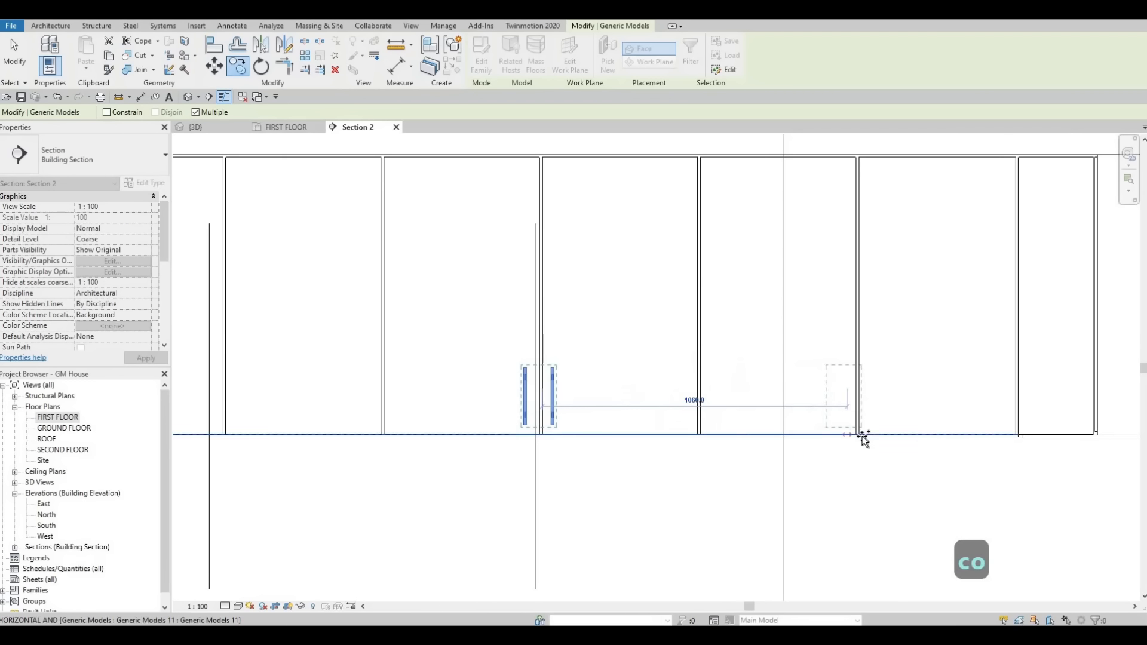
left_click(826, 431)
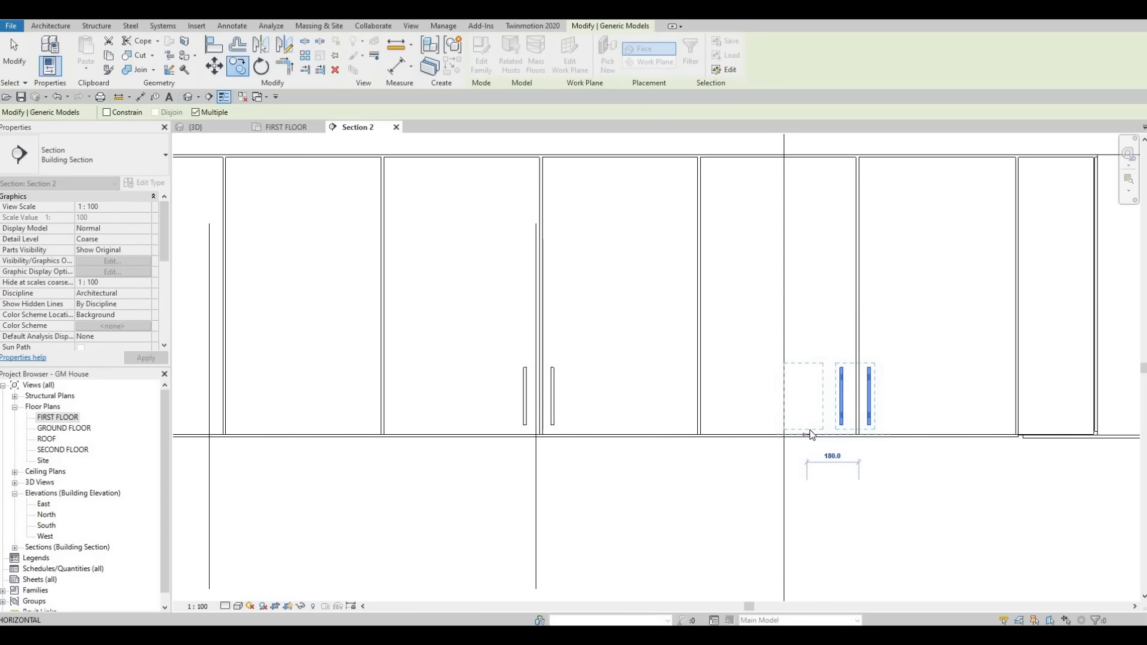
key("Escape")
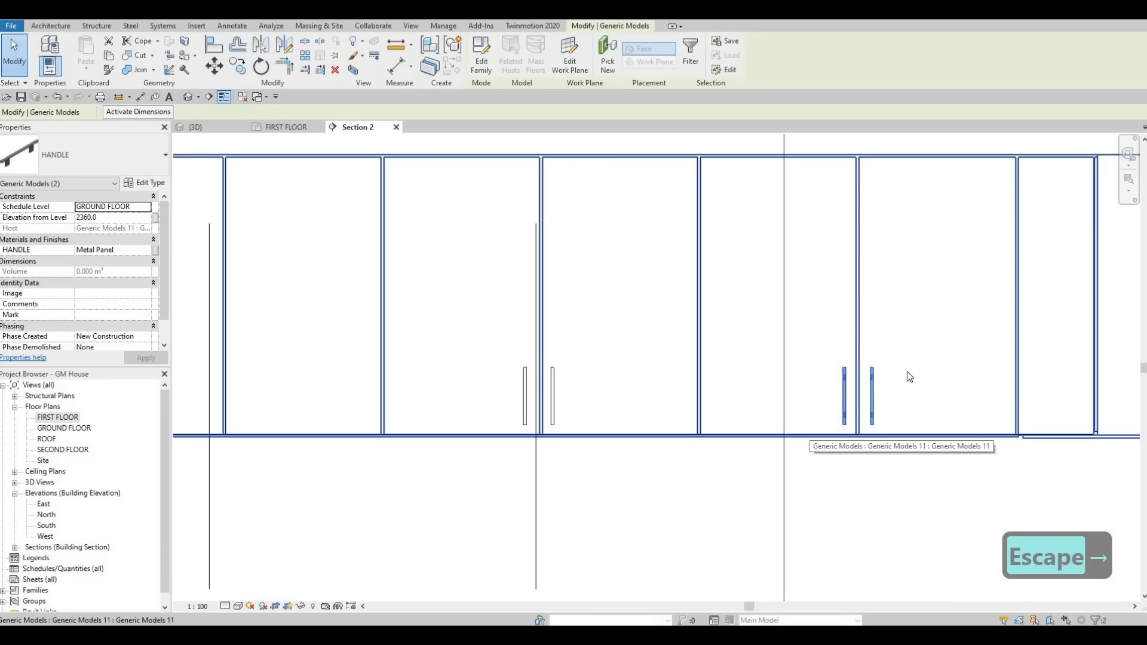
key("Escape")
scroll(794, 340, "up", 2)
left_click_drag(793, 338, 890, 461)
key("c")
key("o")
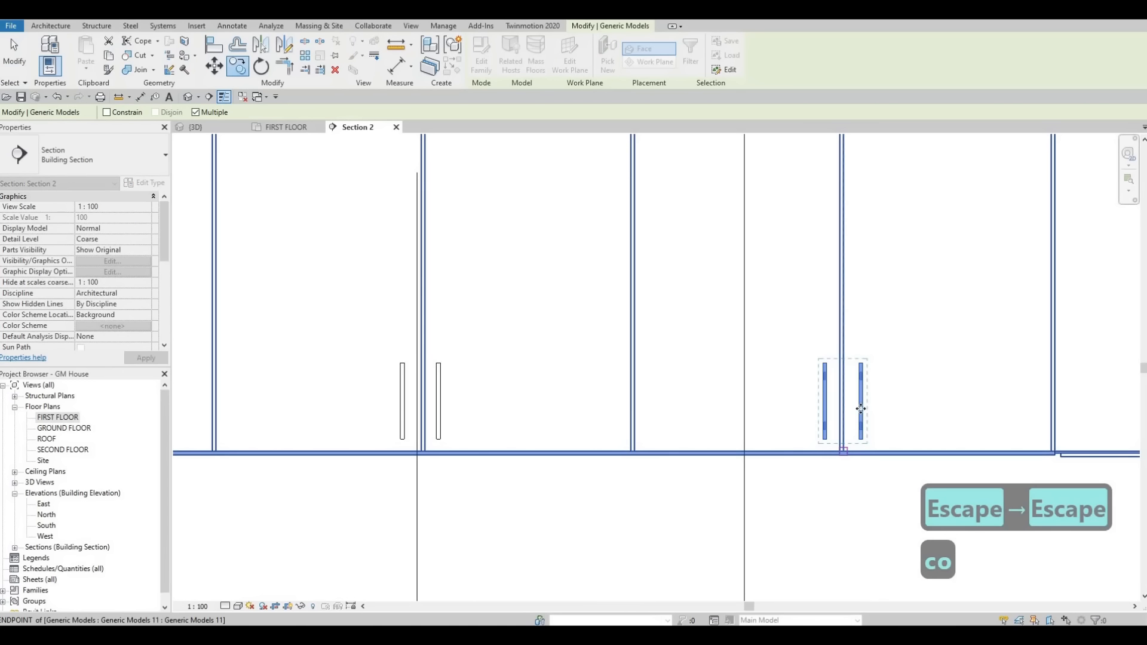
key("Escape")
Step: Nudge the right-hand handle of the copied wall-cabinet pair one increment toward the door gap
key("Escape")
scroll(860, 413, "up", 2)
left_click(860, 409)
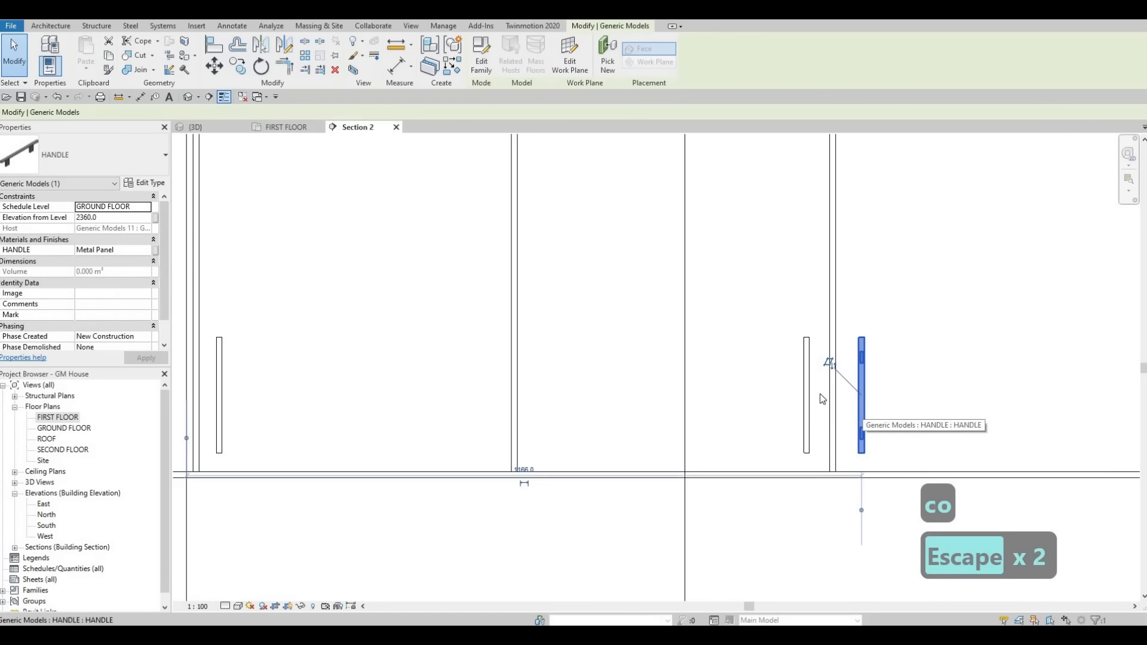
key("Escape")
key("Escape")
Step: Copy the rightmost wall-cabinet handle pair horizontally to the door gap two doors left of the original pair
left_click_drag(755, 303, 897, 488)
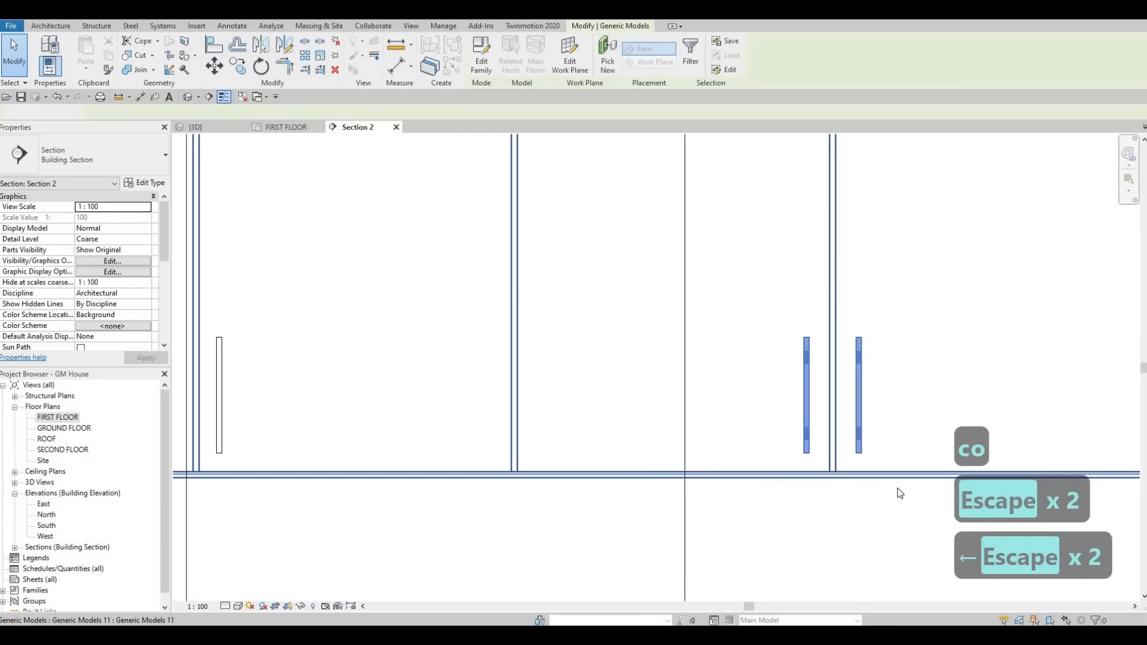
key("c")
key("o")
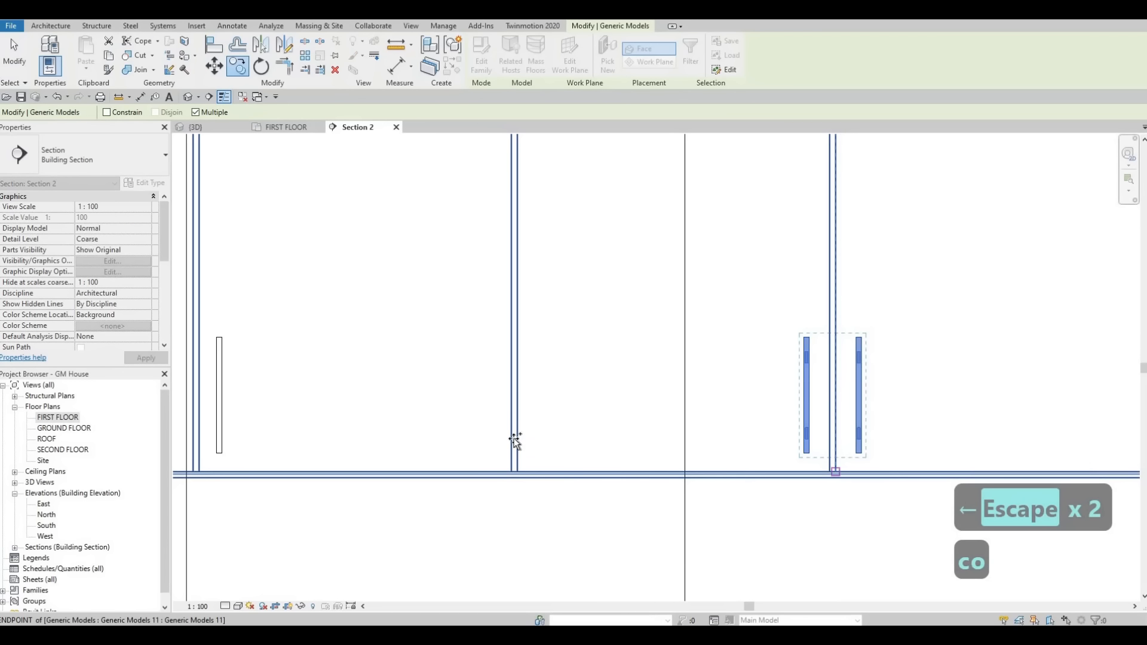
left_click(835, 472)
scroll(515, 440, "down", 5)
middle_click_drag(515, 441, 818, 412)
scroll(717, 424, "down", 2)
scroll(478, 435, "up", 1)
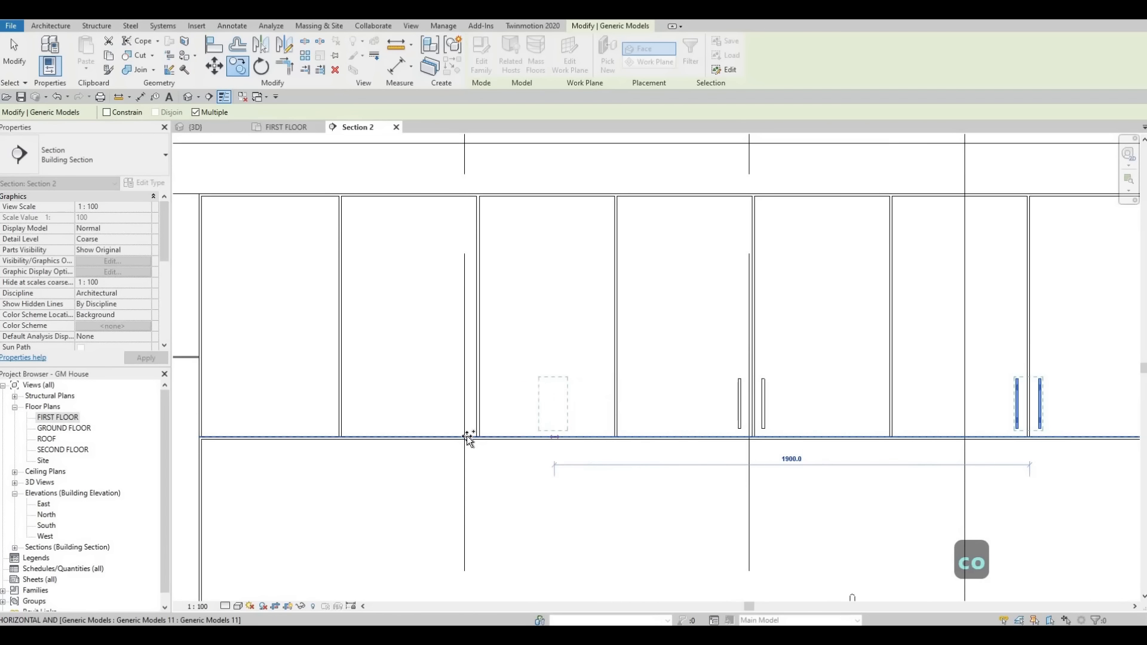
scroll(469, 439, "up", 5)
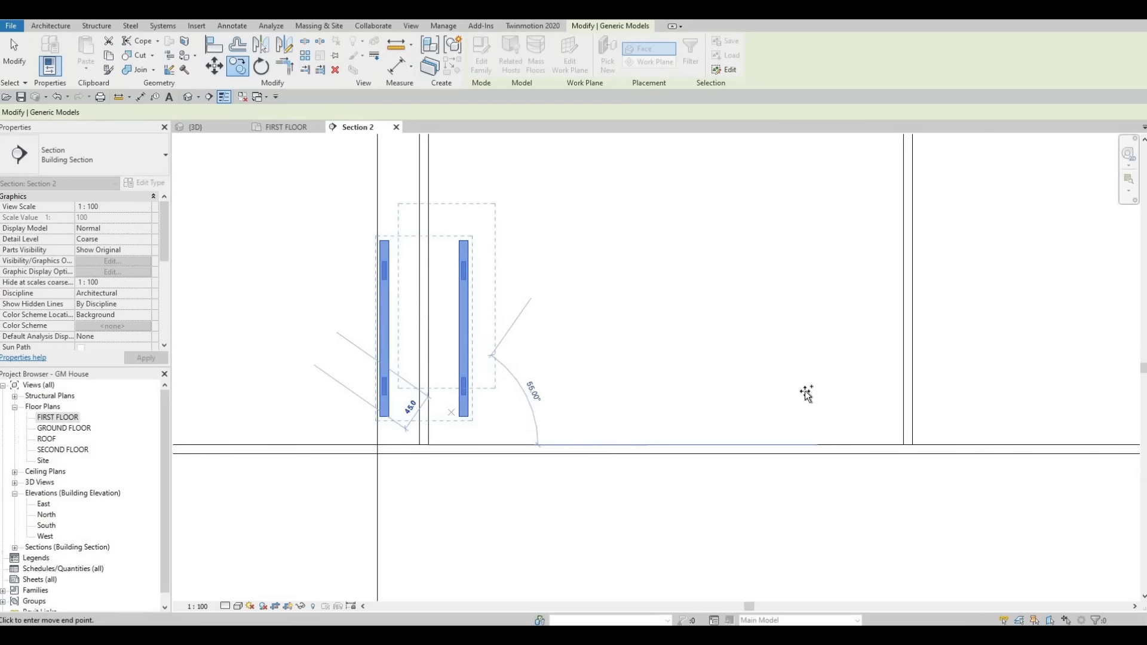
Step: Place a further copy of the handle pair 550 mm left at the last wall-cabinet door gap, and end copying
middle_click_drag(807, 393, 998, 381)
scroll(998, 381, "down", 2)
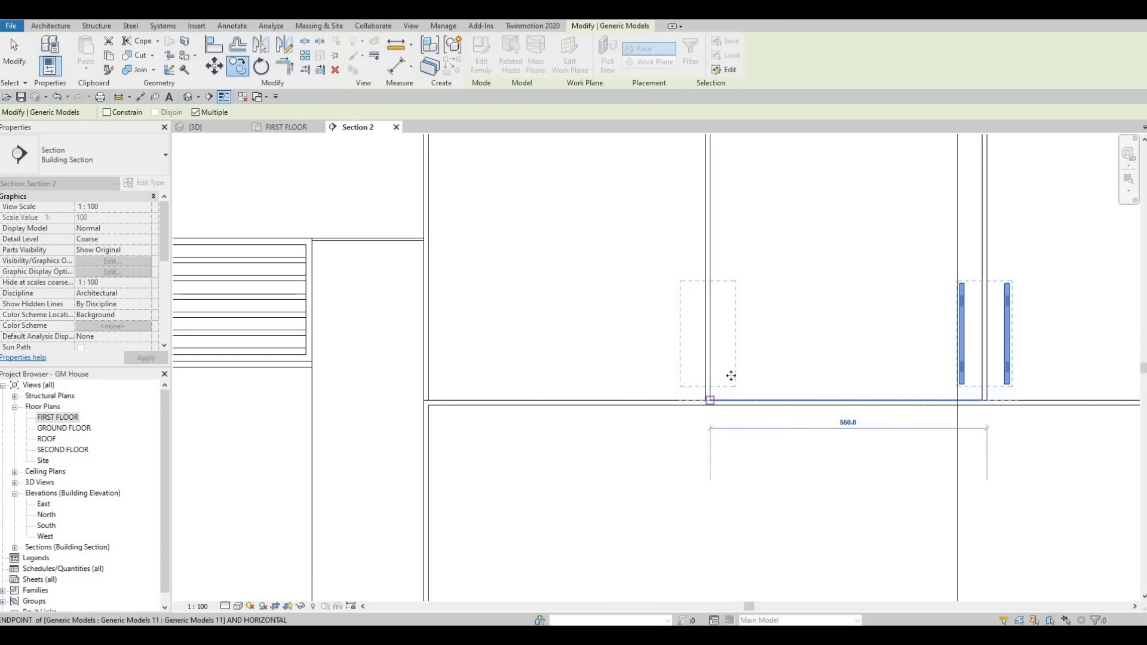
left_click(731, 376)
key("Escape")
key("Escape")
key("Escape")
Step: Delete the surplus right-hand handle of the leftmost wall-cabinet pair
left_click(732, 333)
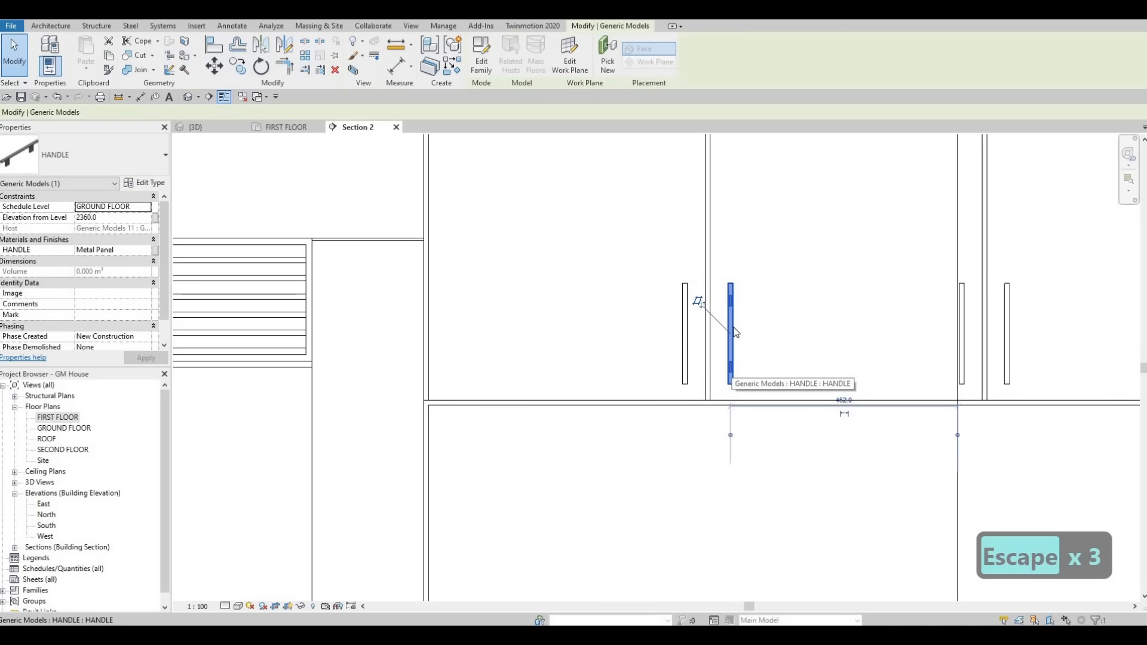
key("Delete")
scroll(862, 358, "down", 5)
key("Escape")
key("Escape")
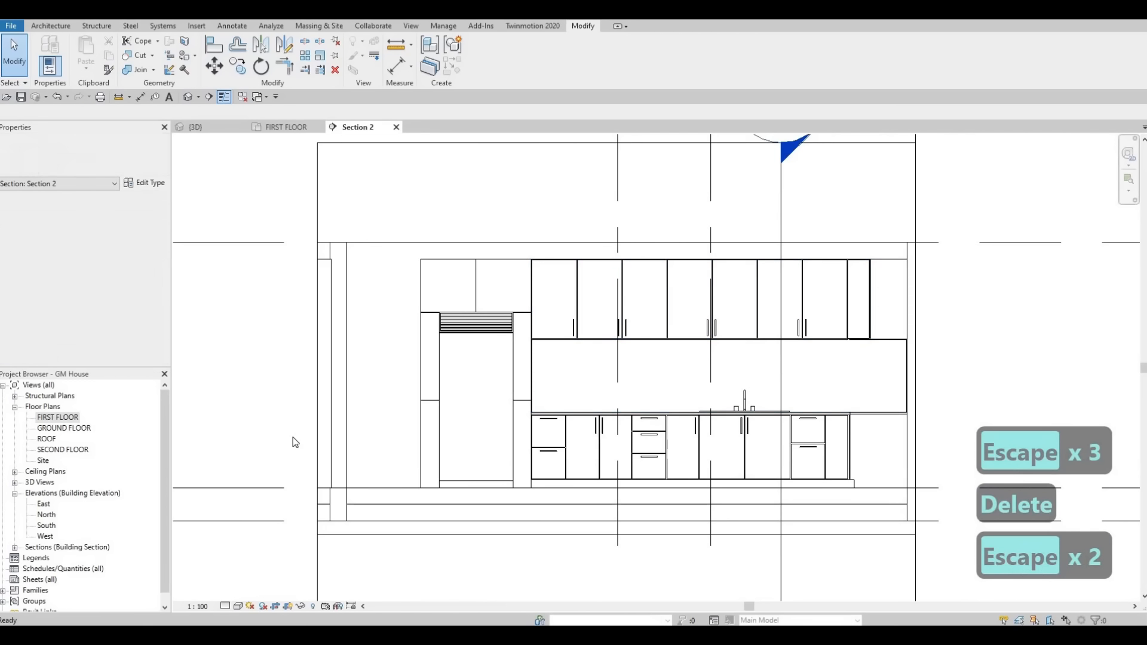
Step: Return to the FIRST FLOOR plan and open Section 3 from the section marker beside the kitchen
scroll(493, 294, "down", 3)
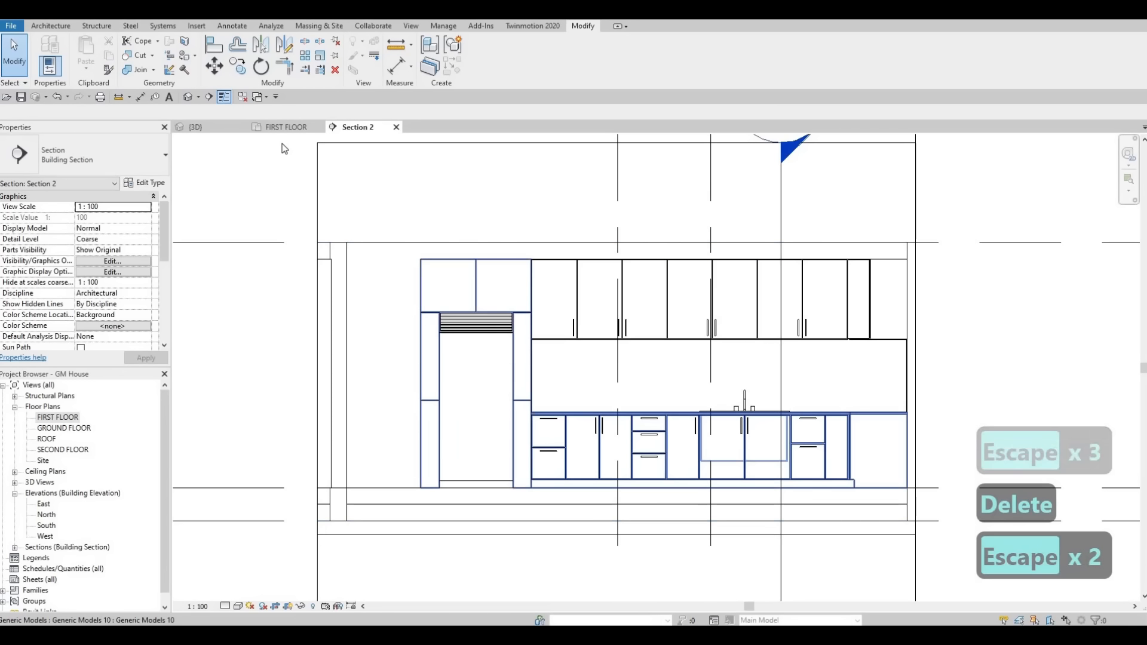
left_click(280, 128)
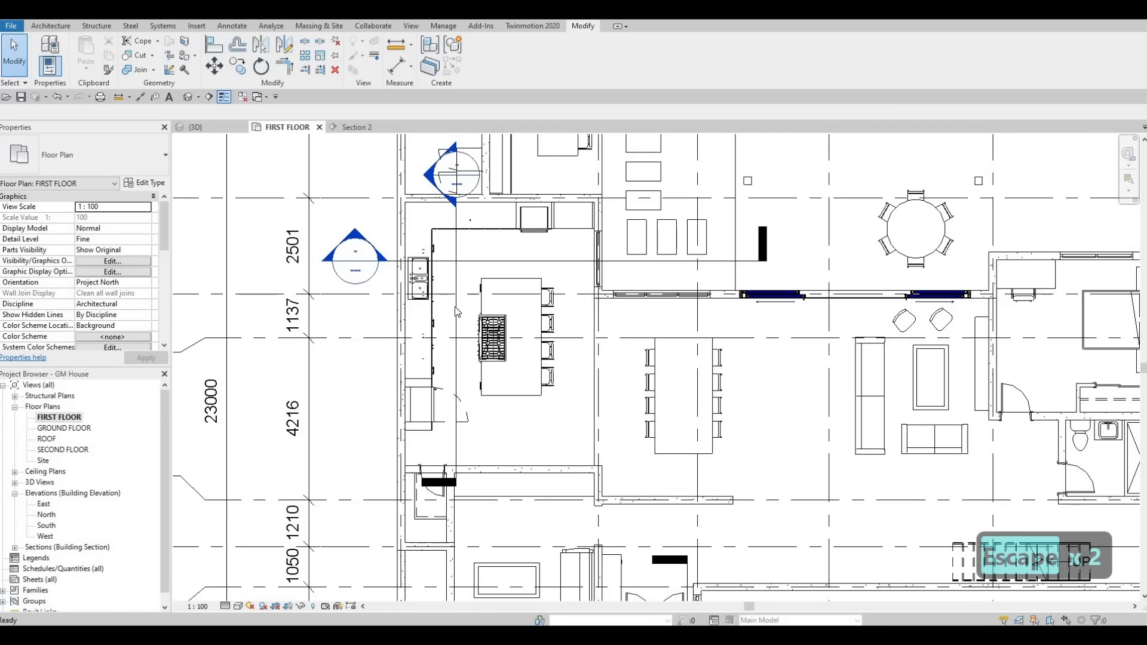
scroll(421, 292, "down", 2)
double_click(385, 260)
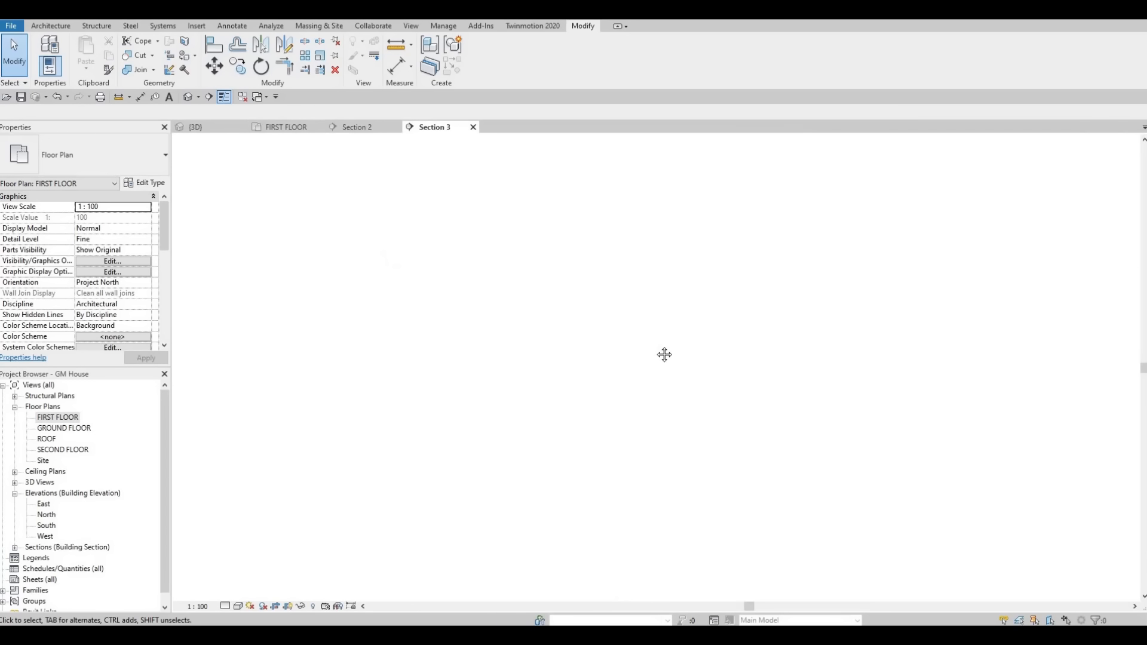
Step: Create a similar handle from the wall-cabinet handle and place it horizontally, centred near the top edge of the three-drawer base cabinet's top drawer
scroll(508, 357, "up", 5)
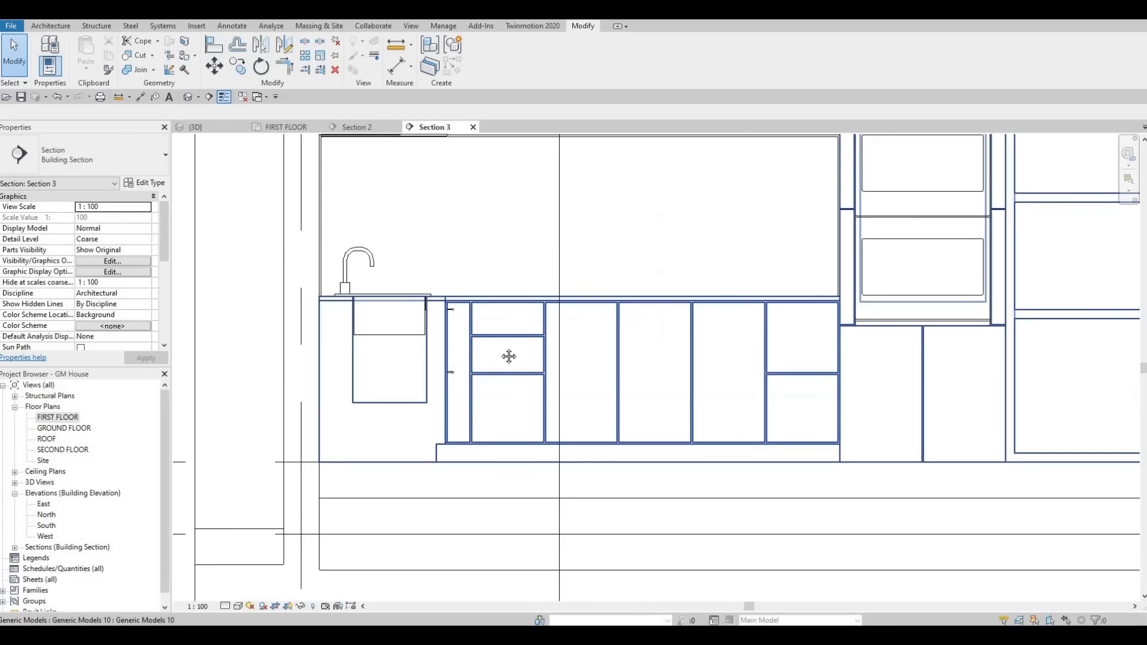
scroll(537, 367, "up", 4)
scroll(598, 389, "down", 6)
scroll(590, 399, "up", 2)
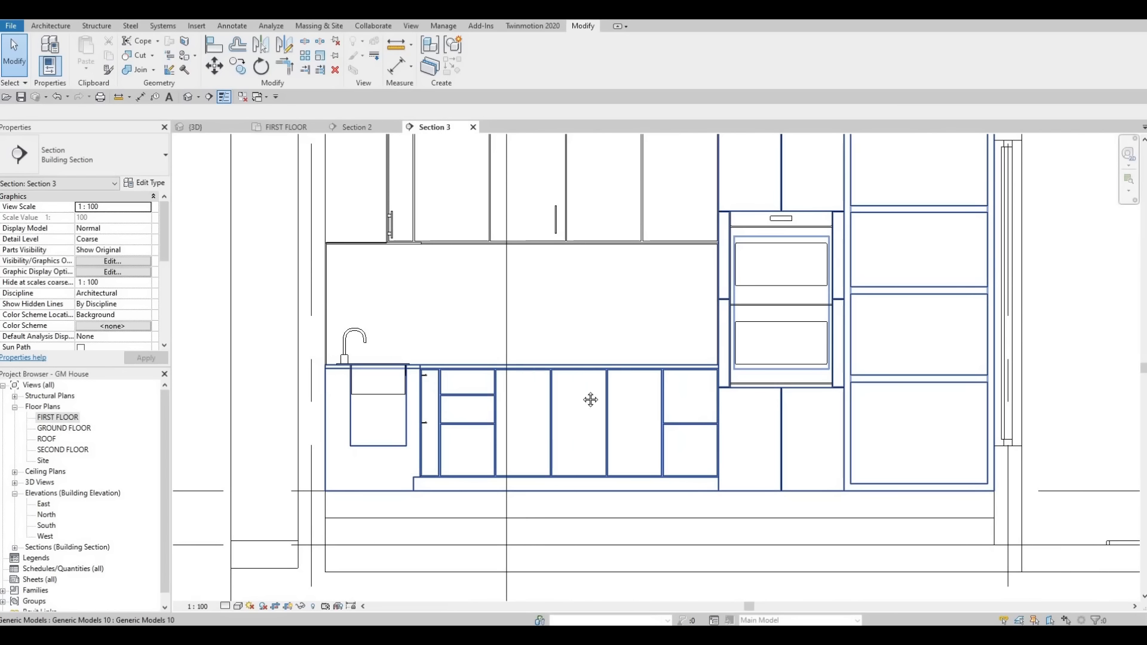
key("Escape")
key("Escape")
scroll(549, 296, "up", 2, "ctrl")
left_click(551, 289)
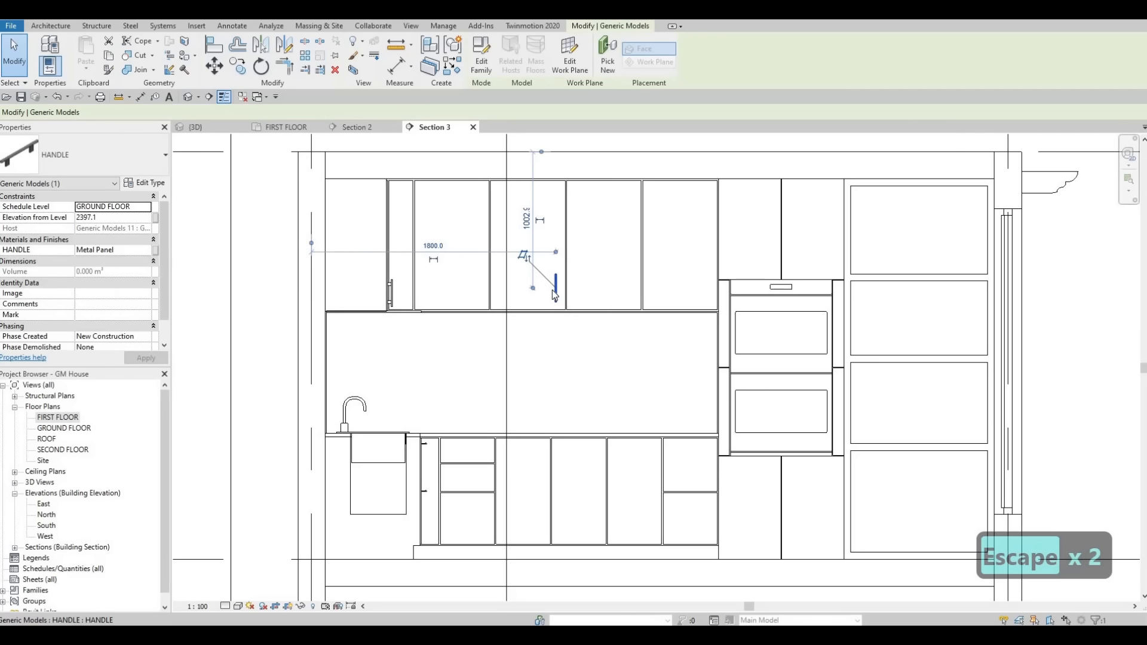
key("c")
key("s")
scroll(592, 457, "up", 2)
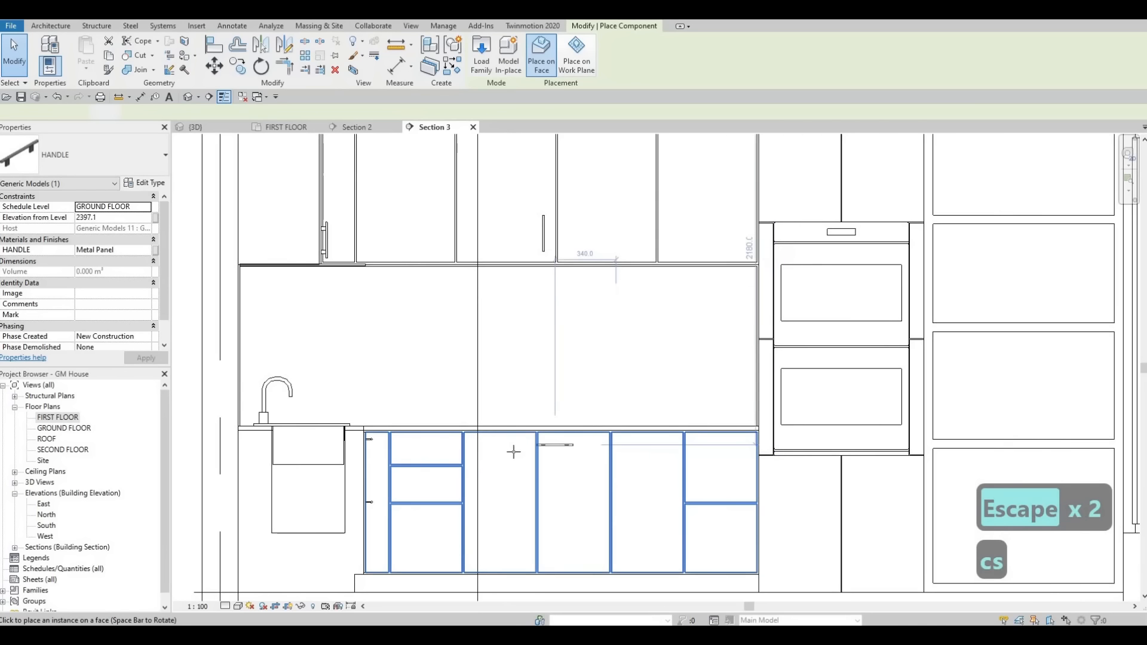
scroll(530, 448, "up", 2)
key("c")
key("s")
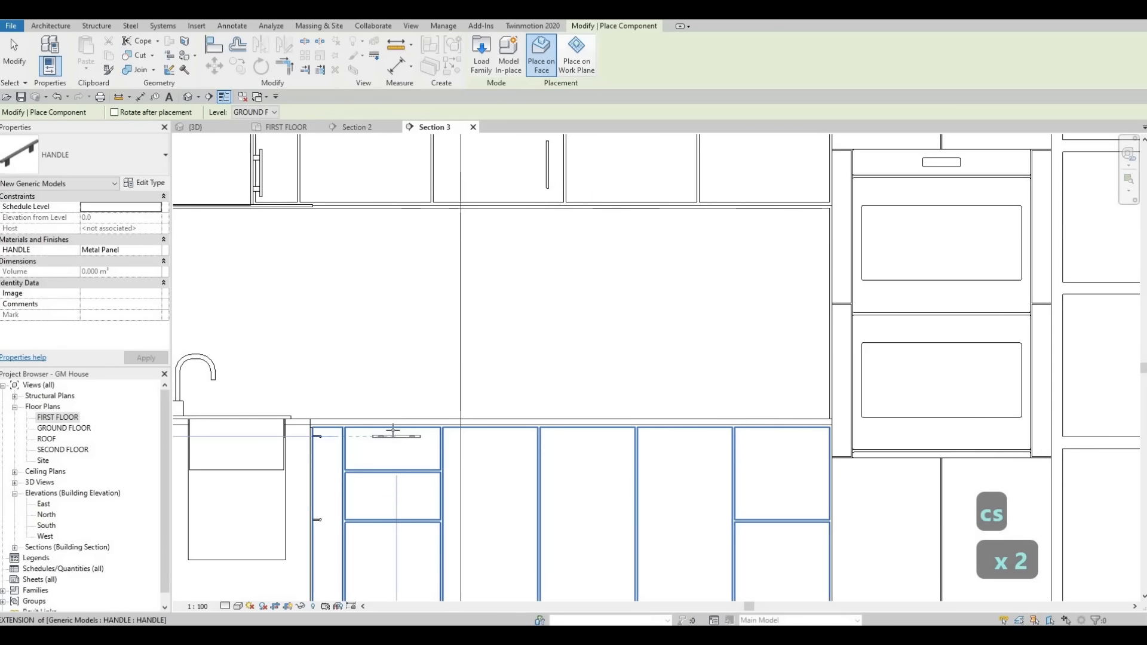
scroll(395, 430, "up", 3)
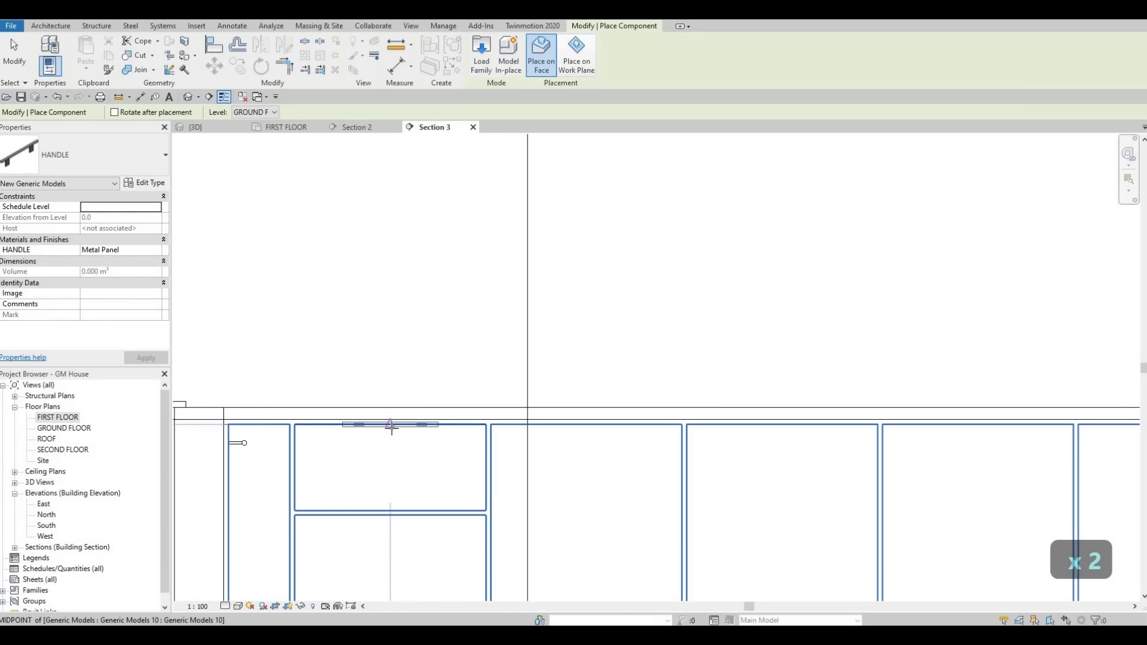
left_click(391, 431)
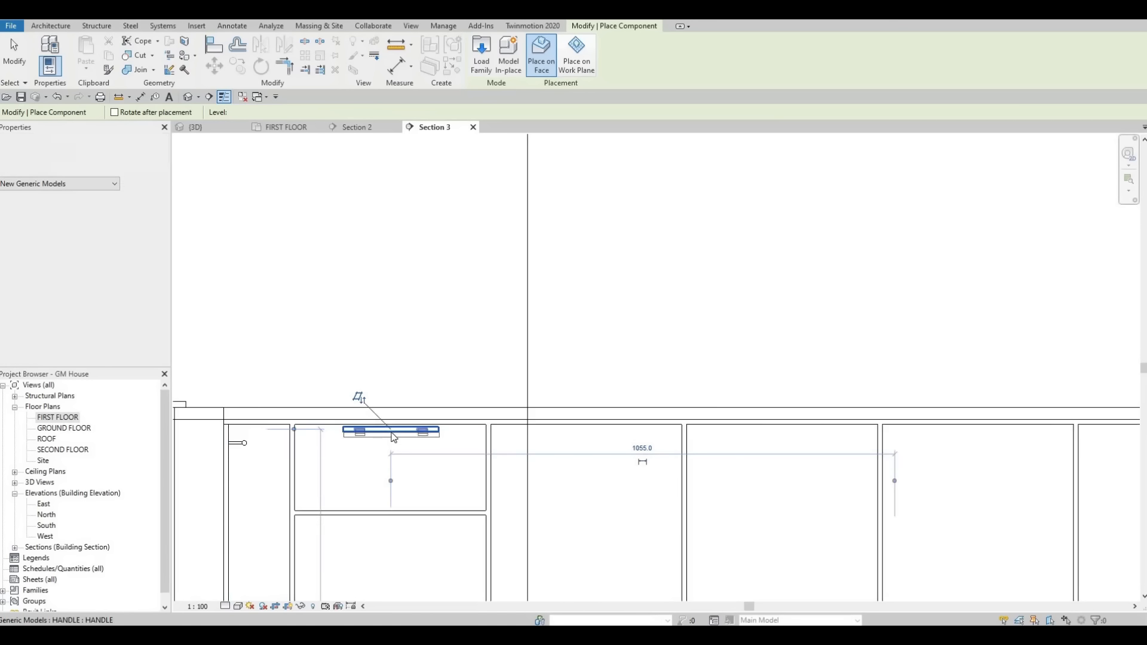
Step: Nudge the new top-drawer handle down until it is level with the upper handle of the adjacent narrow cabinet
key("Escape")
key("Escape")
left_click(393, 440)
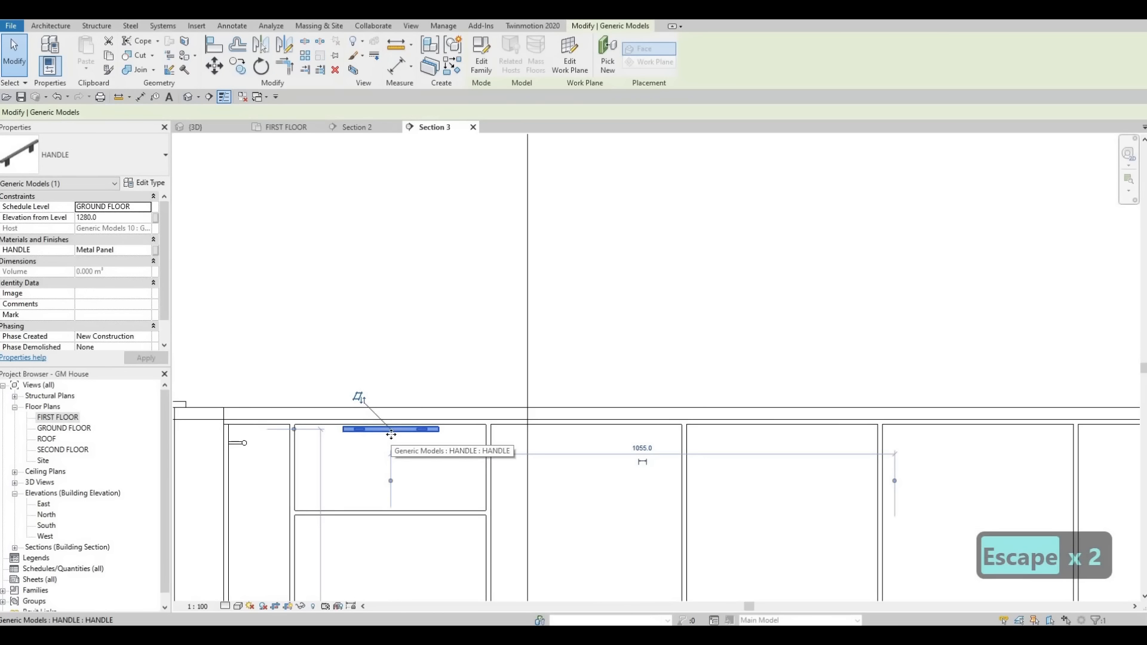
key("Down")
key("Down")
key("Down")
key("Down")
key("Down")
key("Down")
key("Escape")
key("Escape")
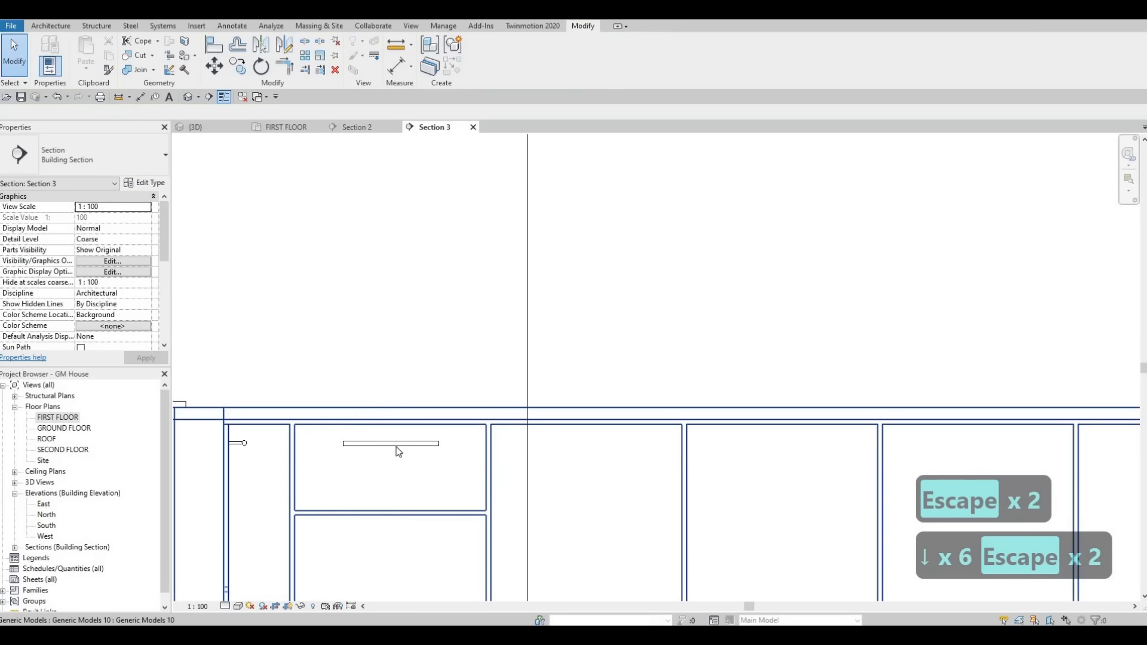
Step: Copy the top-drawer handle straight down to the second and third drawers, using the drawers' upper corners as reference points
left_click(412, 443)
key("c")
key("o")
left_click(487, 425)
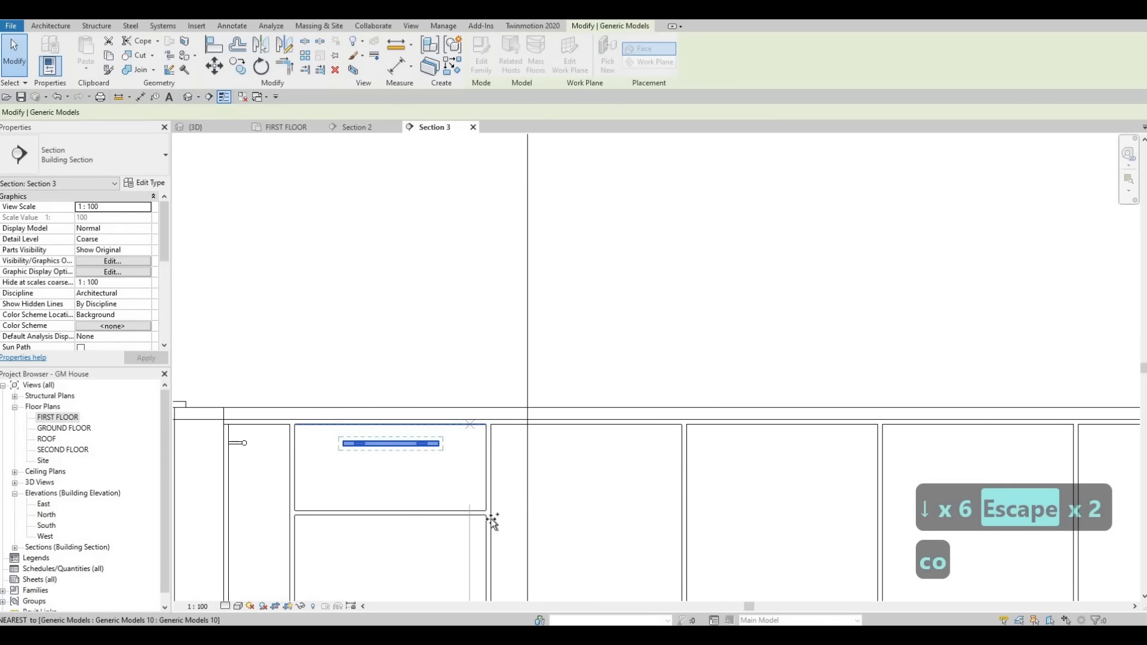
left_click(484, 515)
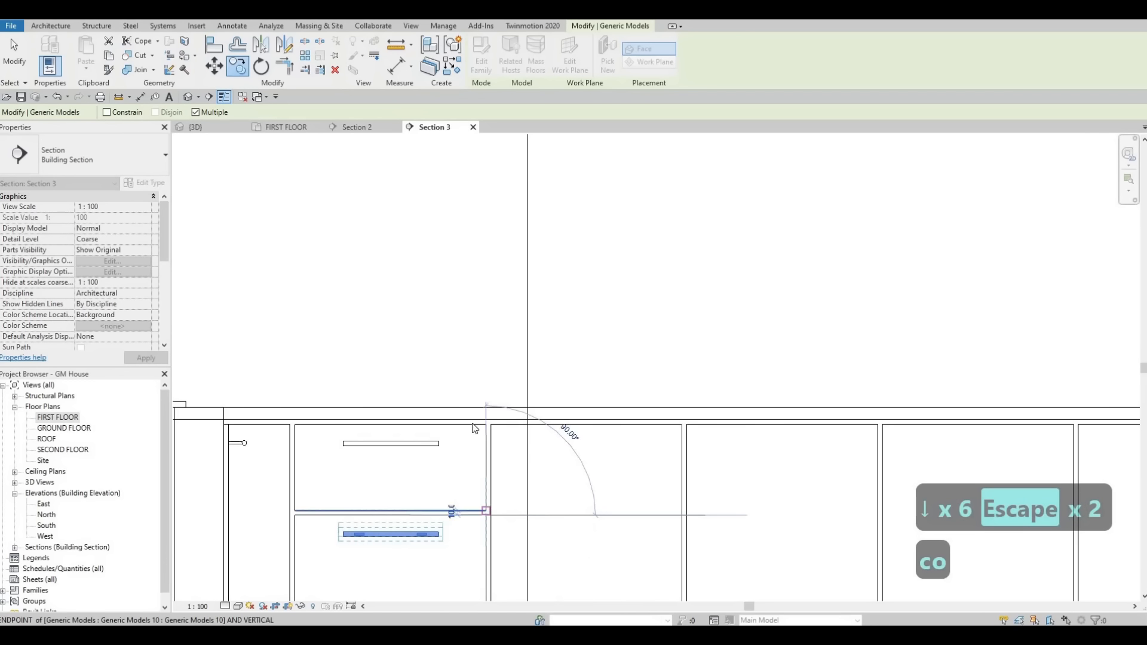
scroll(467, 469, "down", 4)
middle_click_drag(473, 552, 468, 471)
scroll(468, 471, "up", 3)
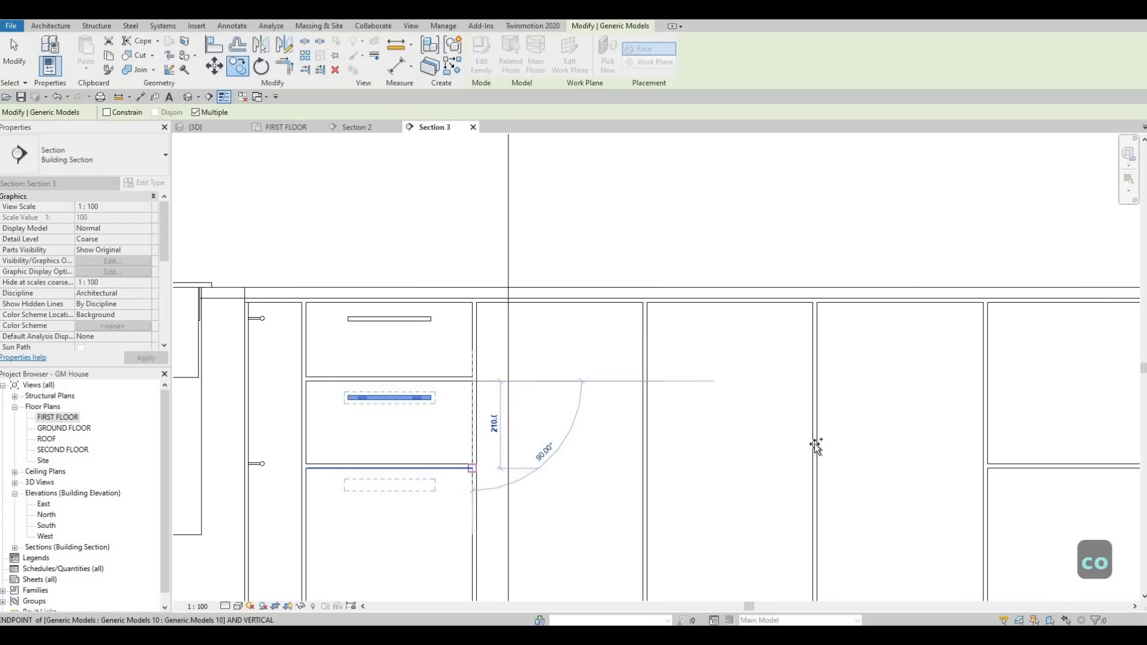
left_click(471, 474)
Step: Try to copy the drawer handle to the top drawer of the two-drawer base cabinet, and delete that copy
scroll(762, 402, "down", 3)
scroll(780, 367, "up", 3)
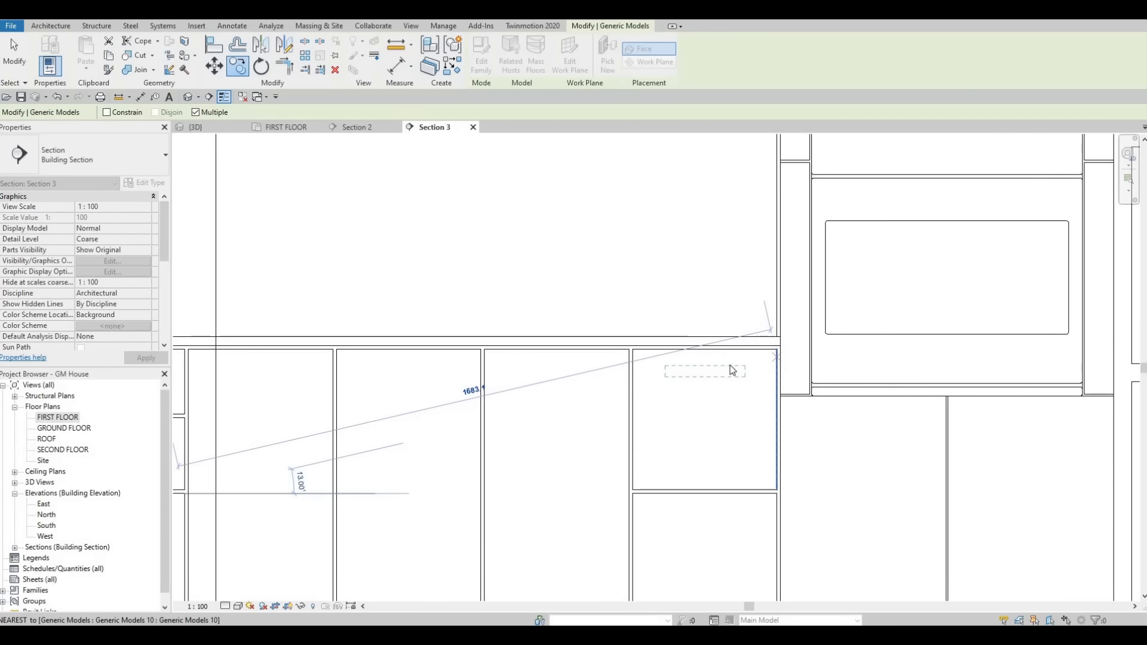
left_click(781, 334)
key("Escape")
key("Escape")
scroll(729, 366, "up", 2)
left_click(718, 365)
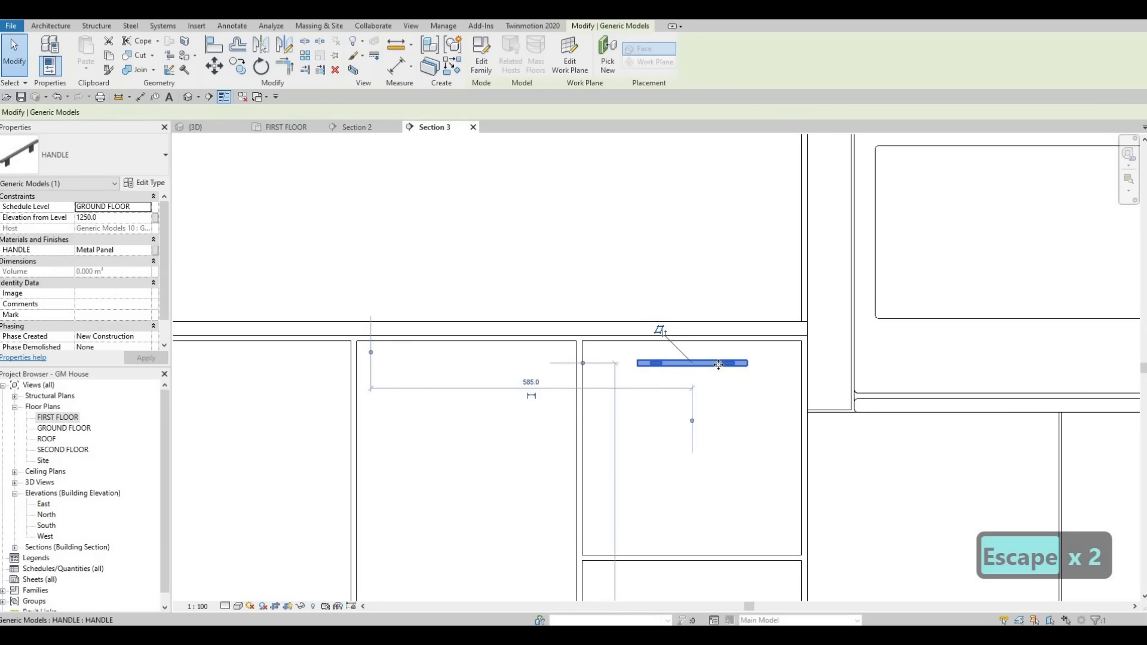
key("Delete")
scroll(384, 379, "down", 2)
key("Escape")
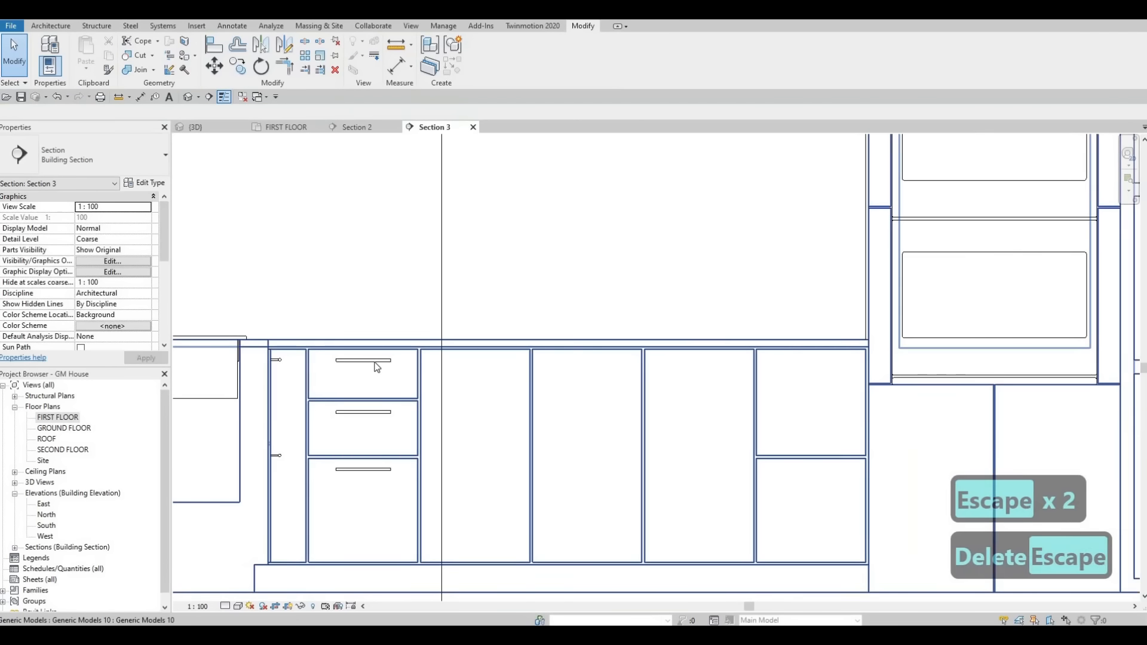
key("Escape")
Step: Create a similar handle from the three-drawer stack's top handle and place it on the upper drawer of the two-drawer base cabinet
left_click(363, 360)
key("c")
key("s")
scroll(891, 353, "up", 3)
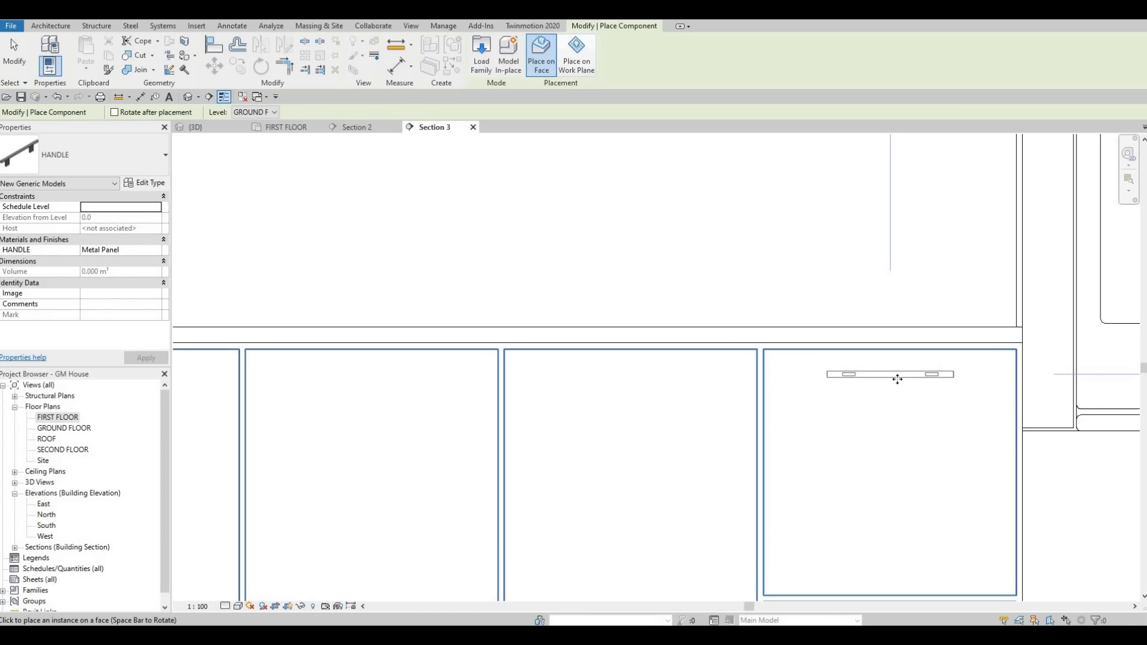
left_click(897, 378)
key("Escape")
key("Escape")
Step: Copy the upper handle of the two-drawer base cabinet down to its lower drawer, and end copying
left_click(898, 375)
key("c")
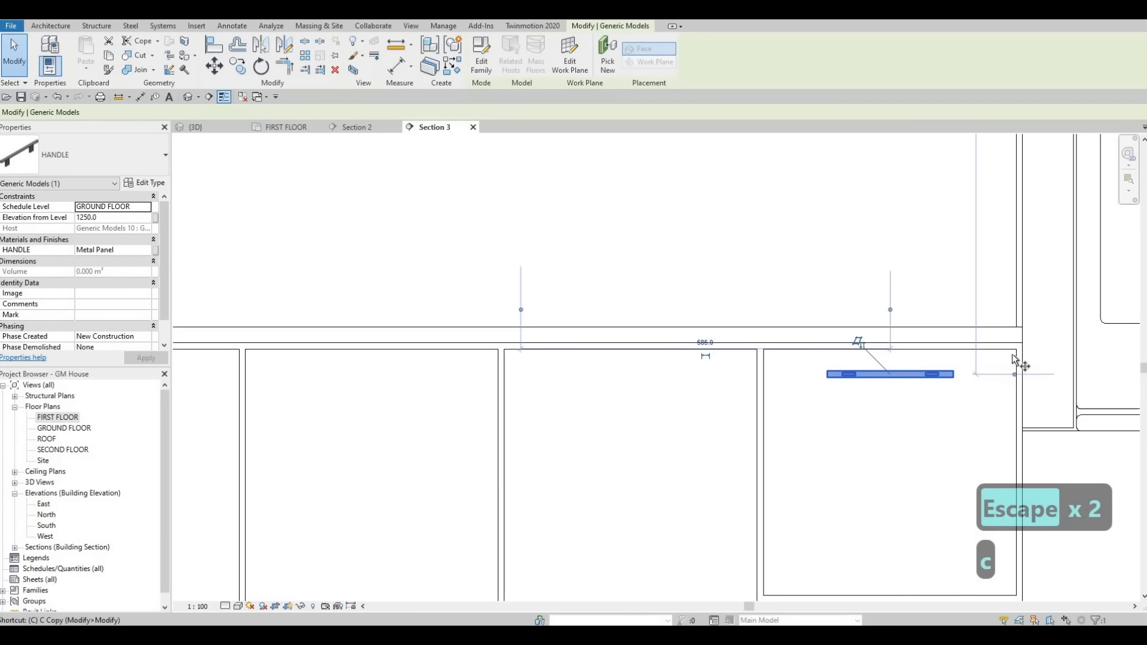
key("o")
left_click(1015, 350)
scroll(974, 460, "down", 1)
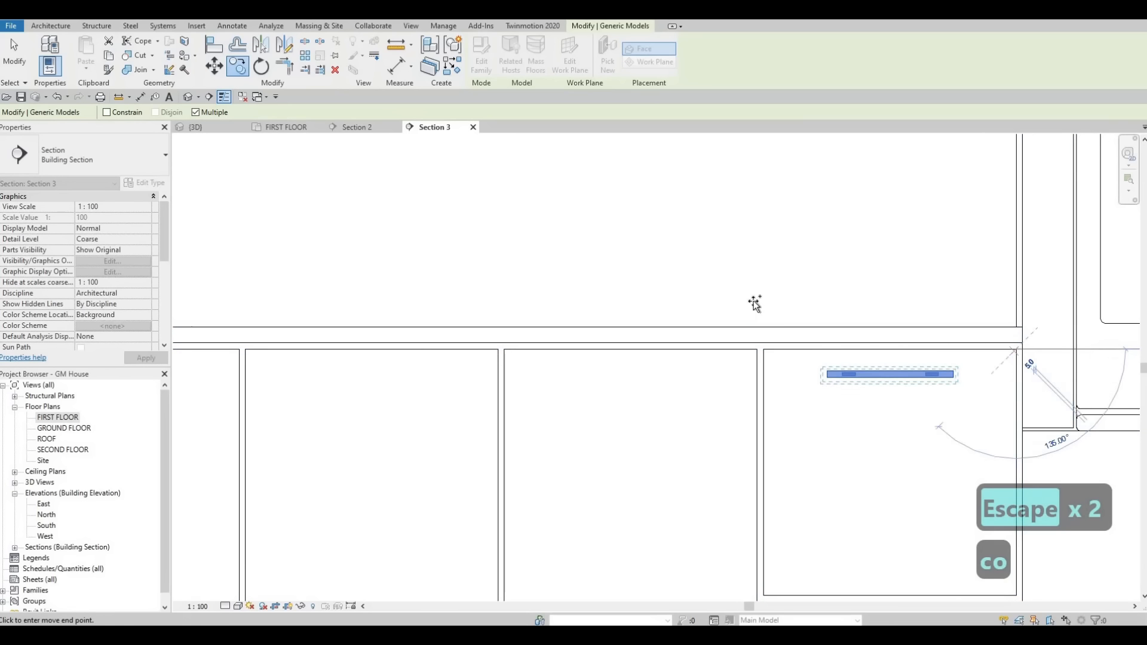
middle_click_drag(820, 424, 763, 311)
left_click(809, 430)
scroll(744, 386, "down", 2)
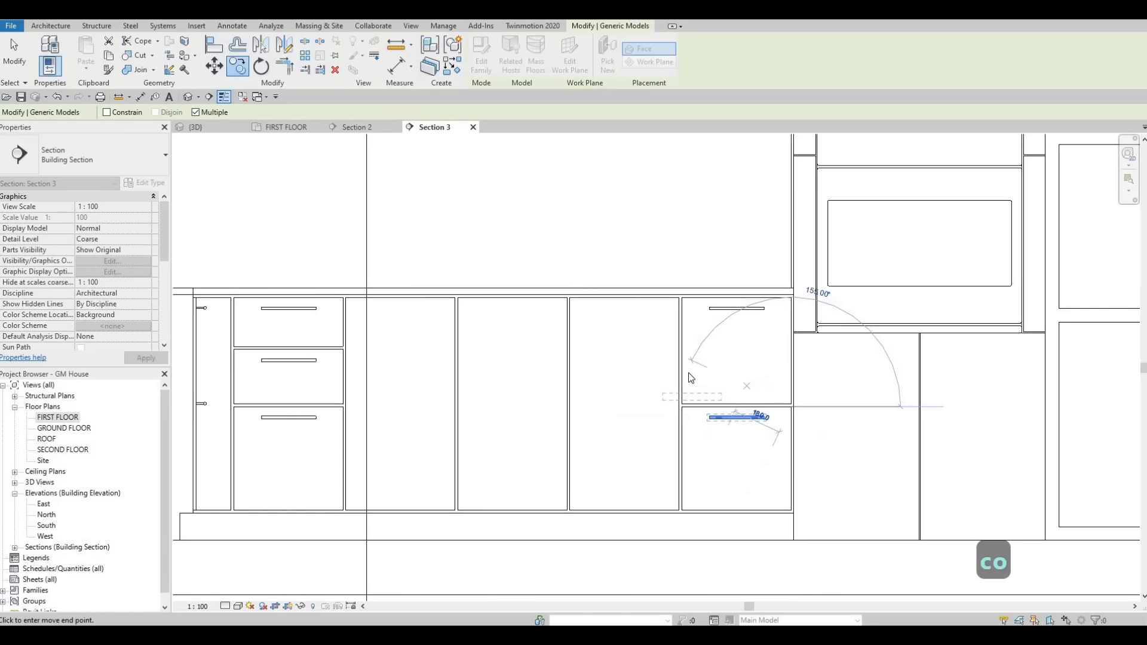
scroll(691, 378, "down", 2)
key("Escape")
key("Escape")
key("Escape")
Step: Create similar vertical handles and place one on each side of the gap between the first and second base-cabinet doors
left_click(738, 334)
key("c")
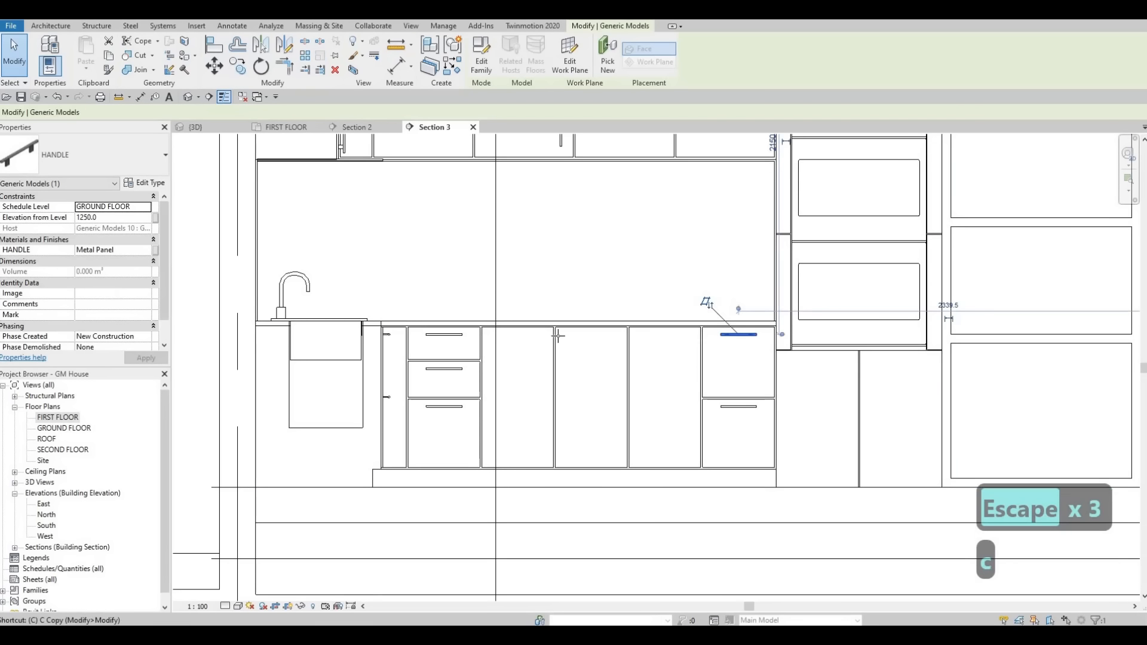
key("s")
scroll(658, 346, "up", 3)
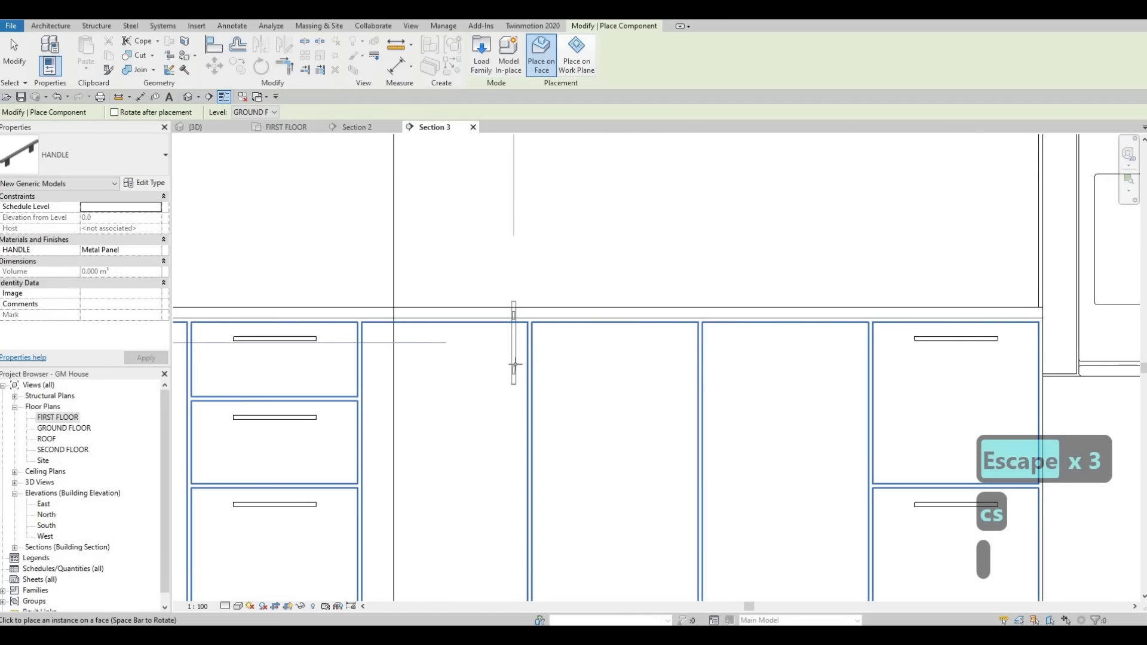
scroll(515, 364, "up", 2)
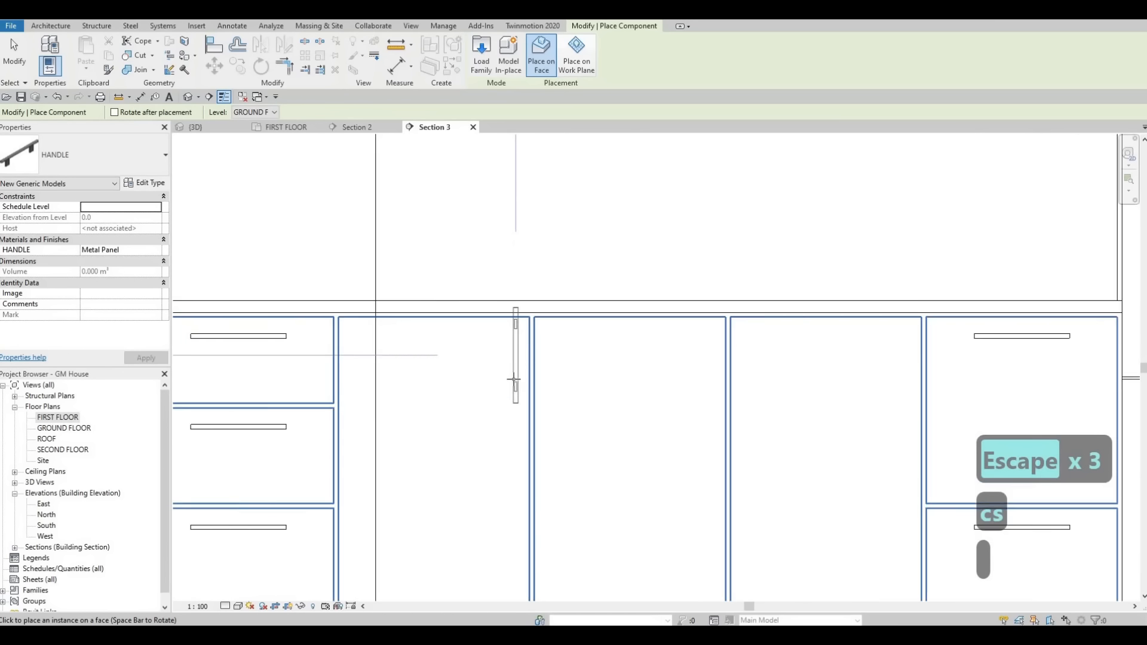
left_click(550, 383)
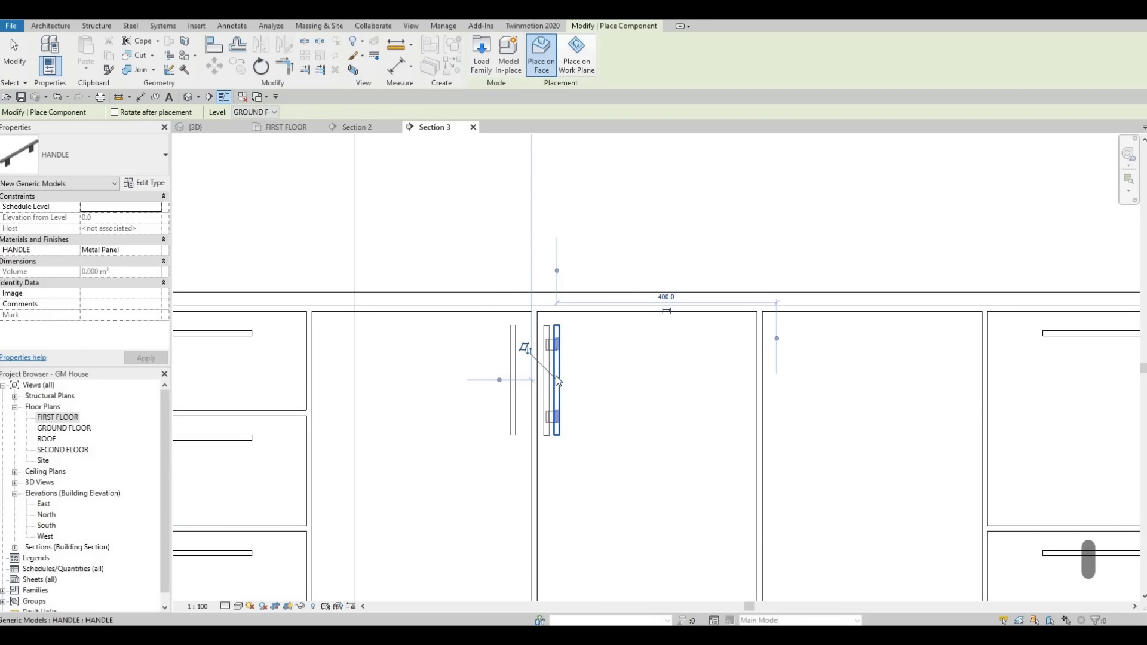
key("Escape")
key("Escape")
key("Escape")
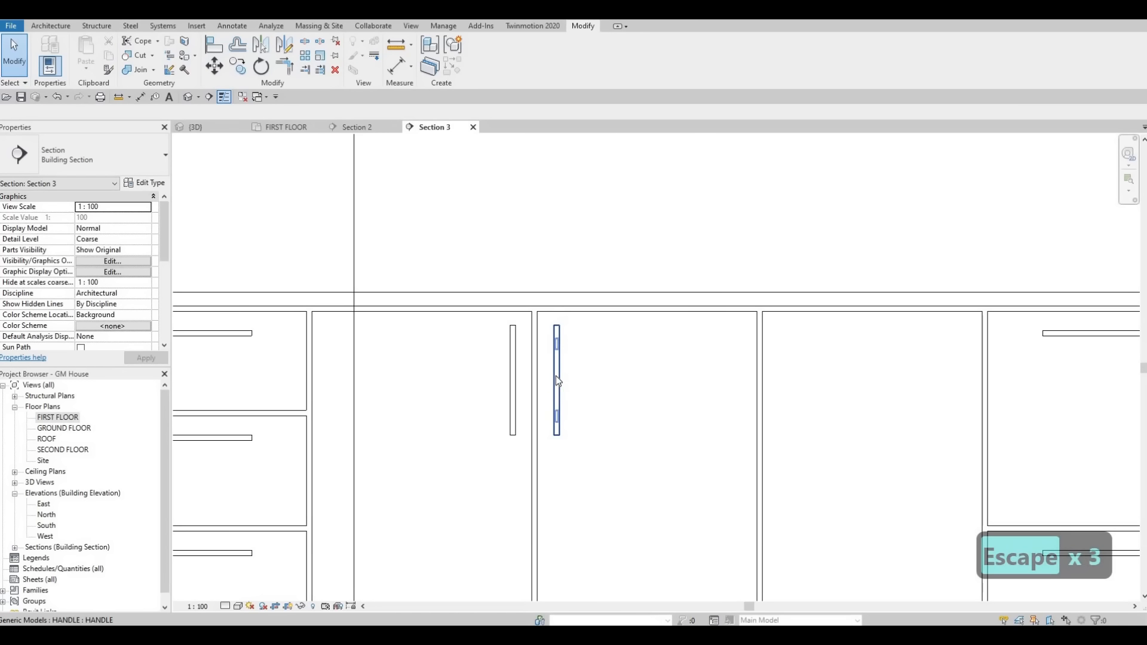
Step: Copy the first base-cabinet door's vertical handle to the matching far edge of the third door, and end copying
left_click(557, 378)
key("Escape")
key("Escape")
left_click(515, 358)
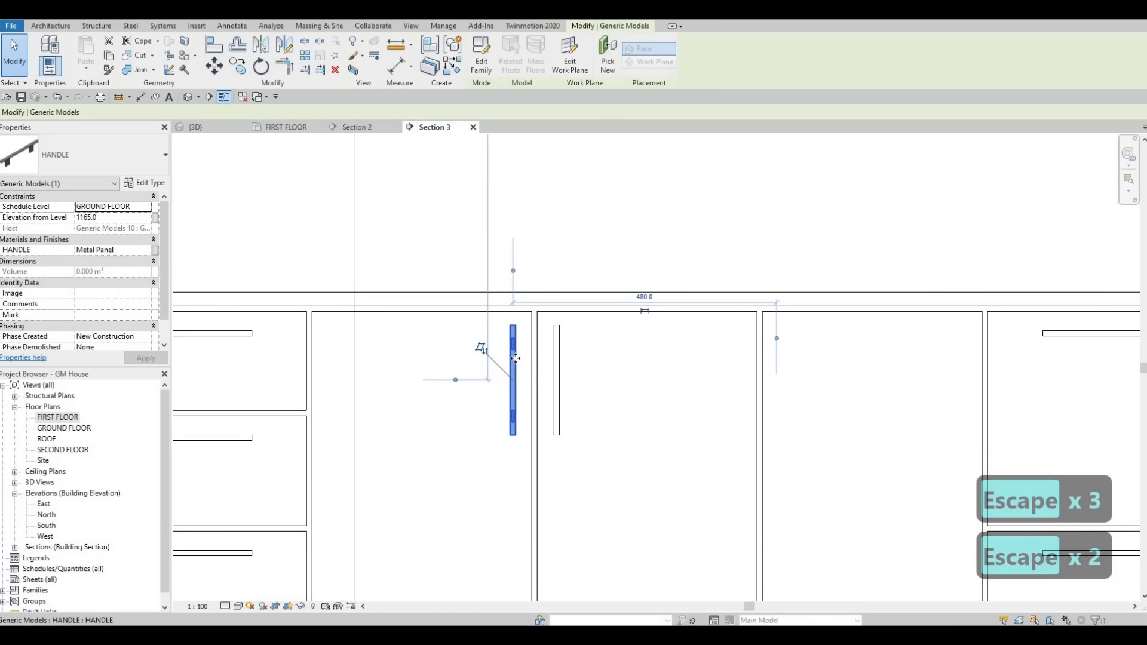
key("c")
left_click(531, 313)
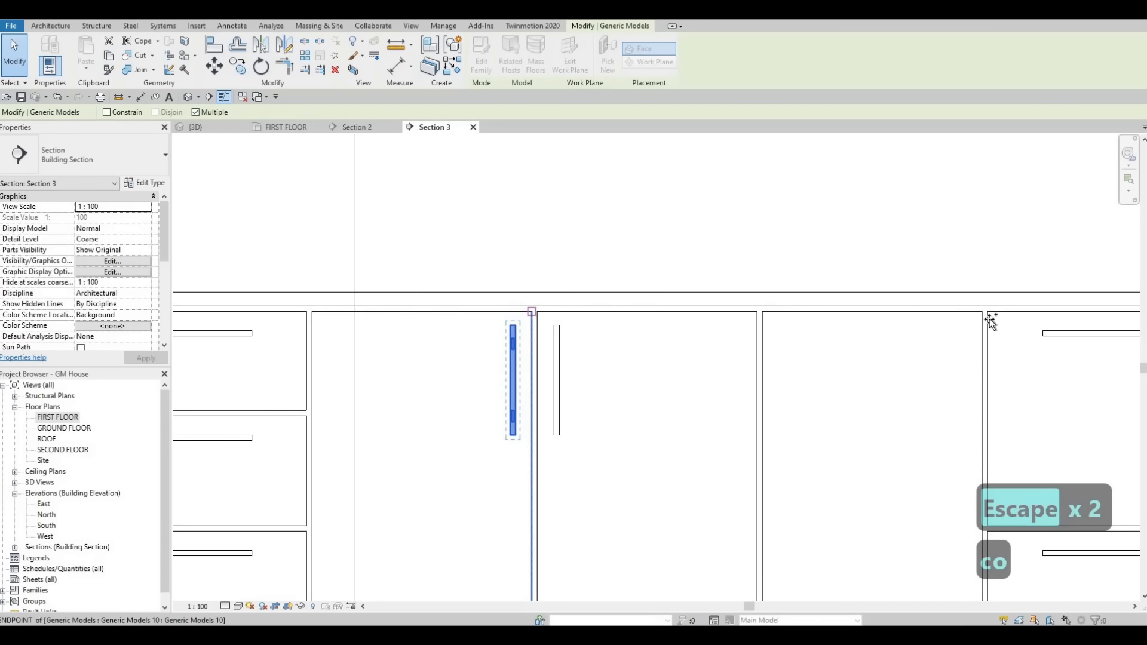
left_click(982, 312)
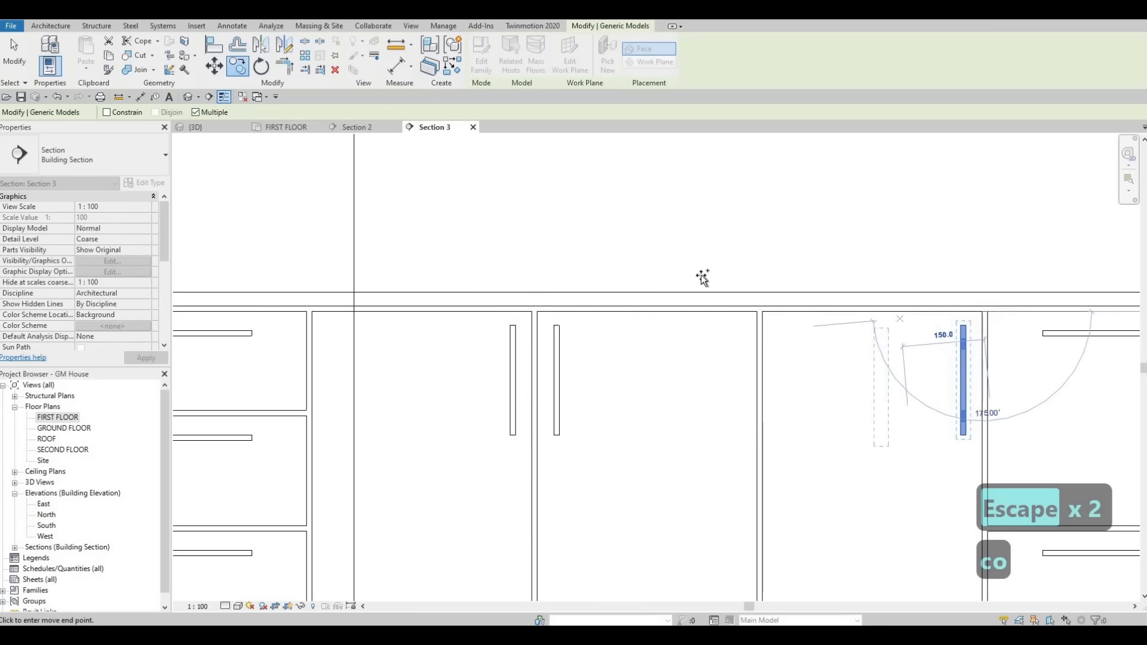
scroll(673, 445, "down", 3)
middle_click_drag(571, 321, 605, 433)
scroll(605, 427, "down", 2)
key("Escape")
Step: Reposition the wall-cabinet handle onto the first wide door and align its centre with the handle on the narrow corner cabinet
key("Escape")
middle_click_drag(650, 308, 664, 338)
scroll(664, 338, "up", 3)
left_click_drag(666, 338, 512, 379)
key("Escape")
key("Escape")
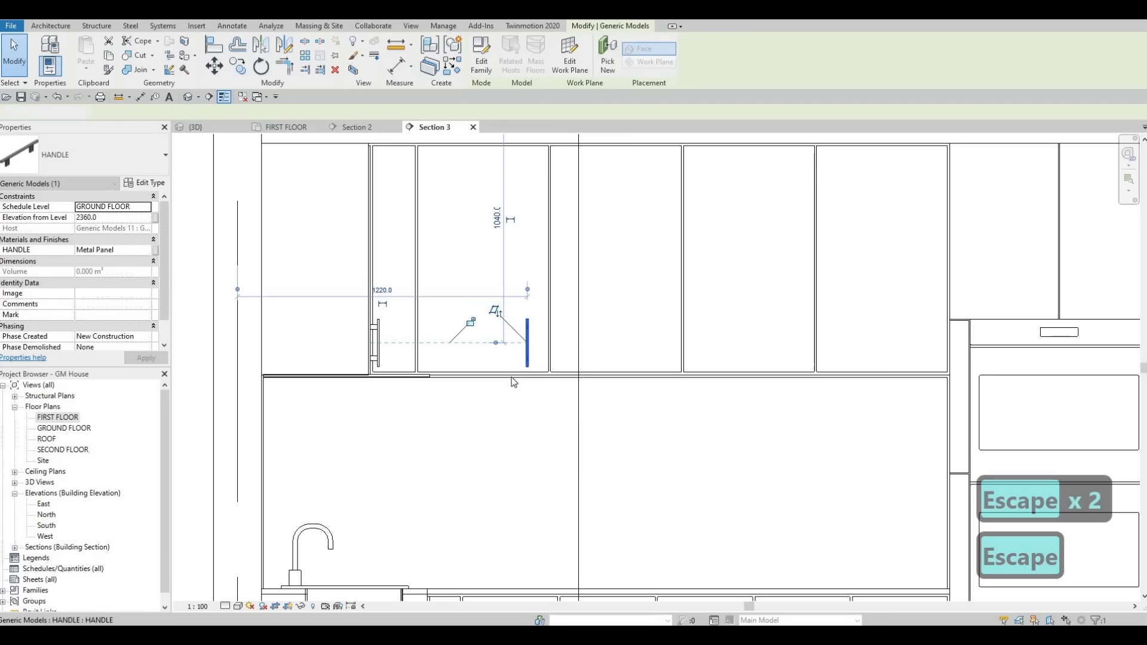
key("a")
key("l")
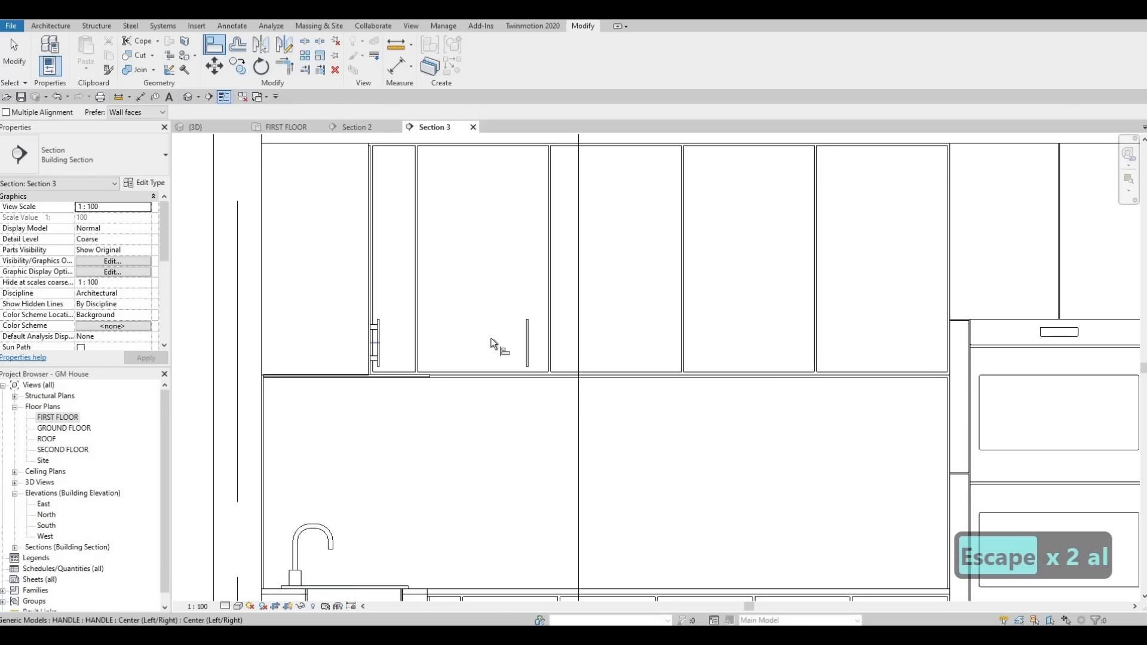
scroll(526, 346, "up", 3)
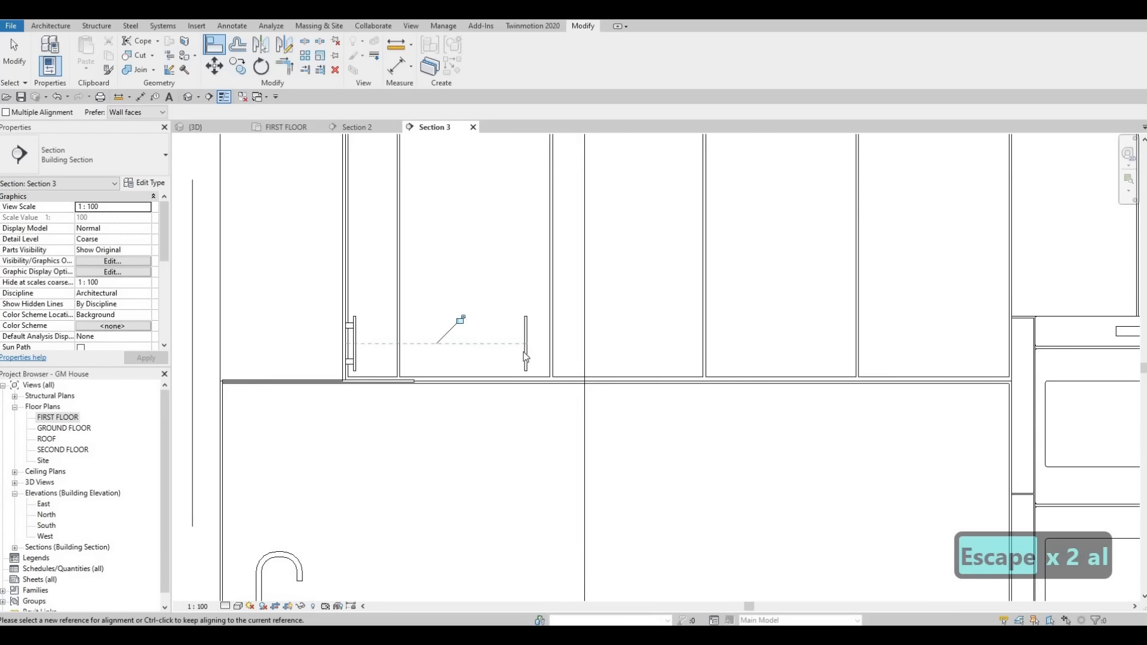
key("Escape")
key("Escape")
Step: Nudge the first wide wall-cabinet door's handle right, closer to the gap with the second door
left_click(523, 352)
key("Escape")
key("Escape")
key("Escape")
key("Escape")
key("Escape")
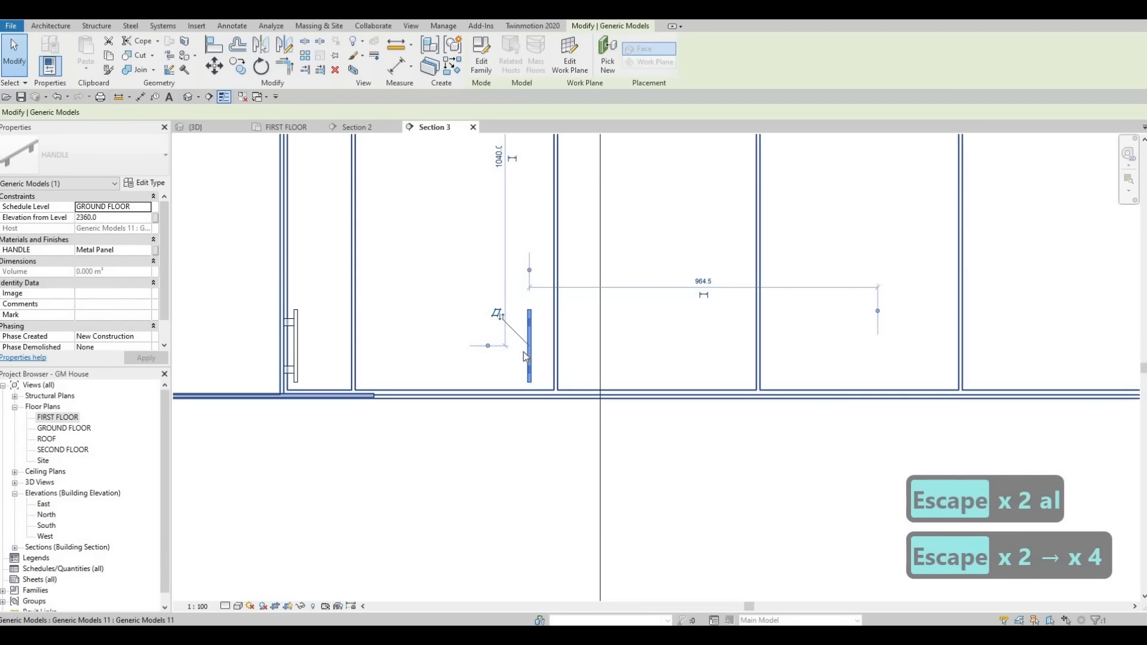
key("Escape")
key("Escape")
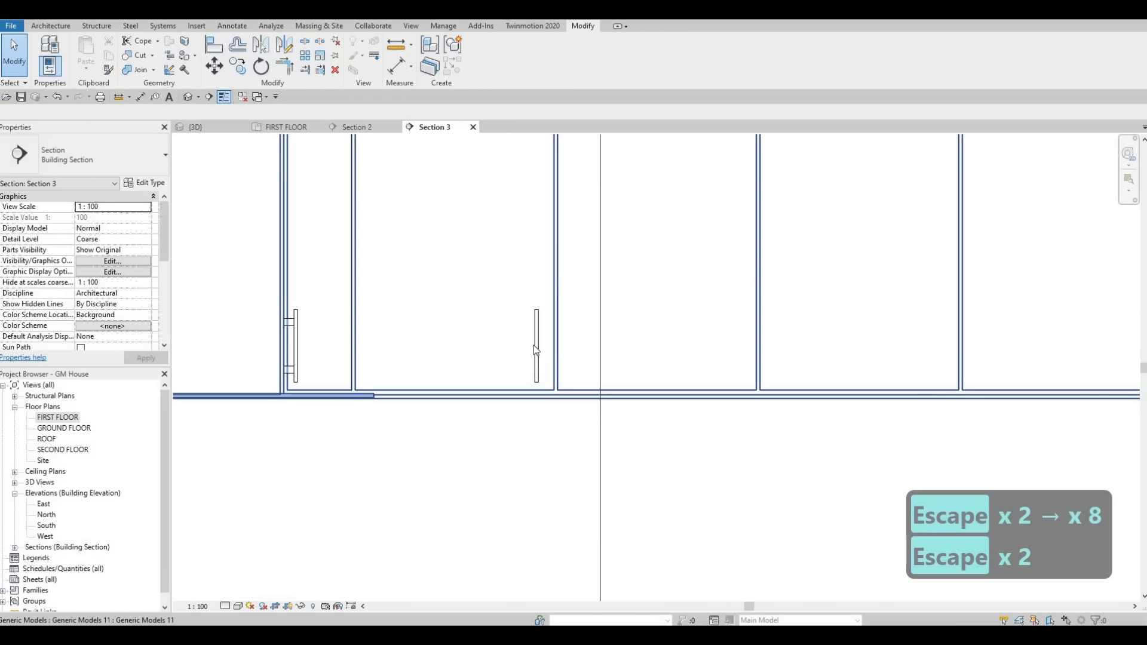
Step: Copy the first wide wall-cabinet door's handle 100 mm right across the gap onto the second door
left_click(536, 345)
key("c")
key("o")
left_click(540, 345)
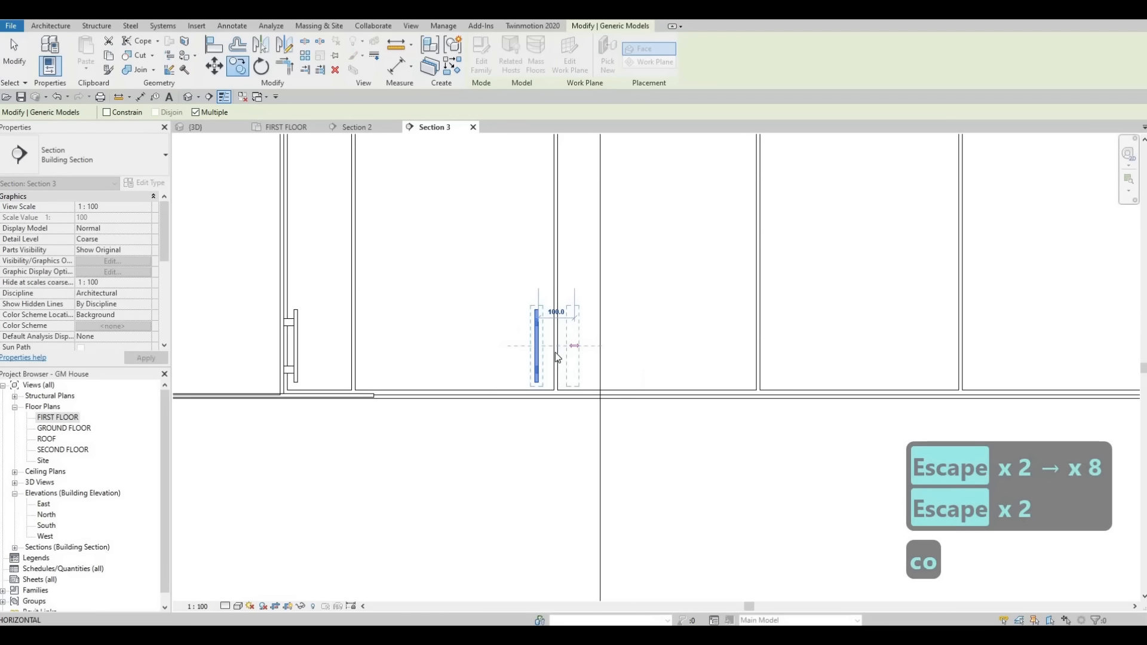
key("Escape")
key("Escape")
key("Escape")
Step: Copy the pair of handles on the first two wide wall-cabinet doors to the gap between the third and fourth wide doors, and end copying
left_click(570, 341)
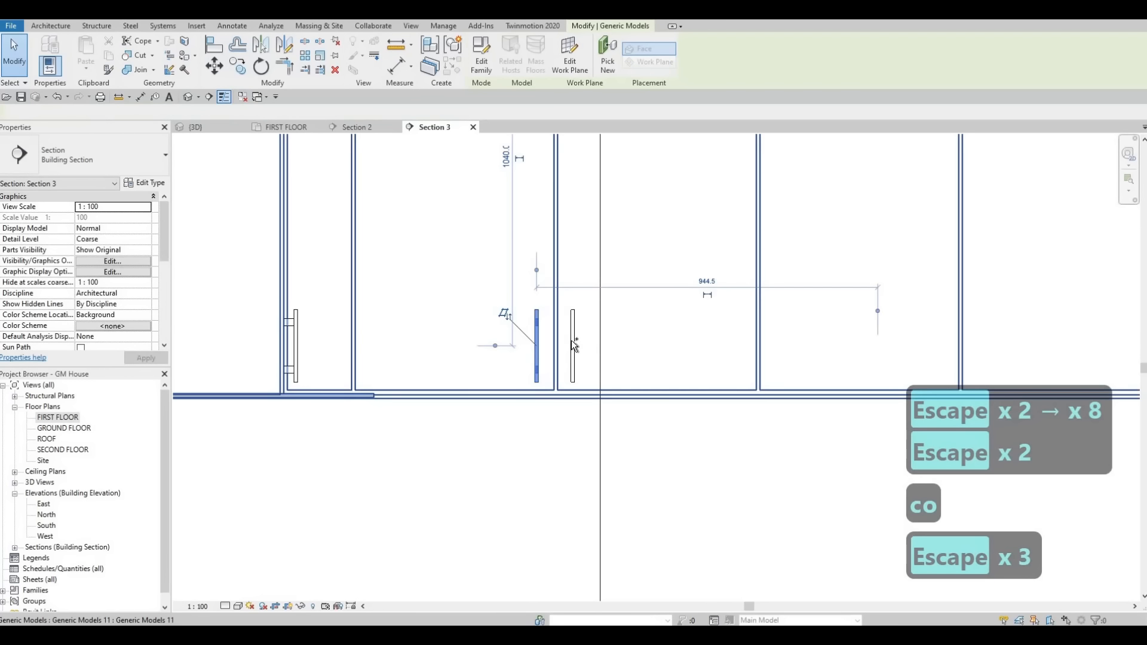
key("c")
key("o")
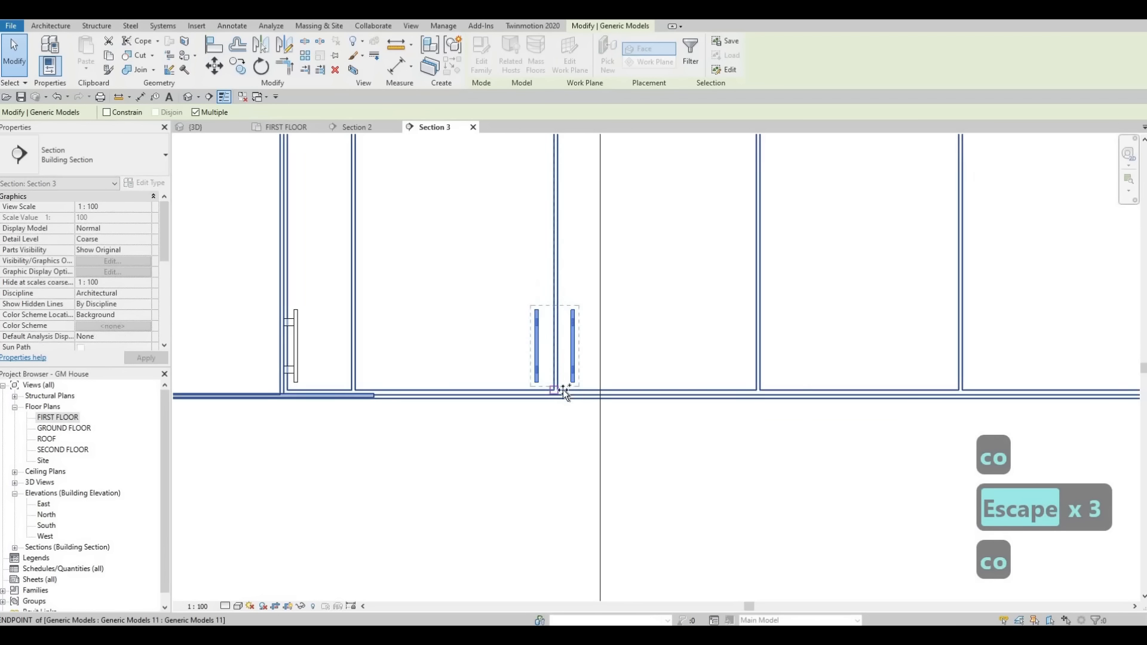
scroll(563, 389, "up", 2)
left_click(561, 390)
scroll(686, 382, "down", 5)
middle_click_drag(866, 384, 599, 383)
scroll(691, 387, "up", 1)
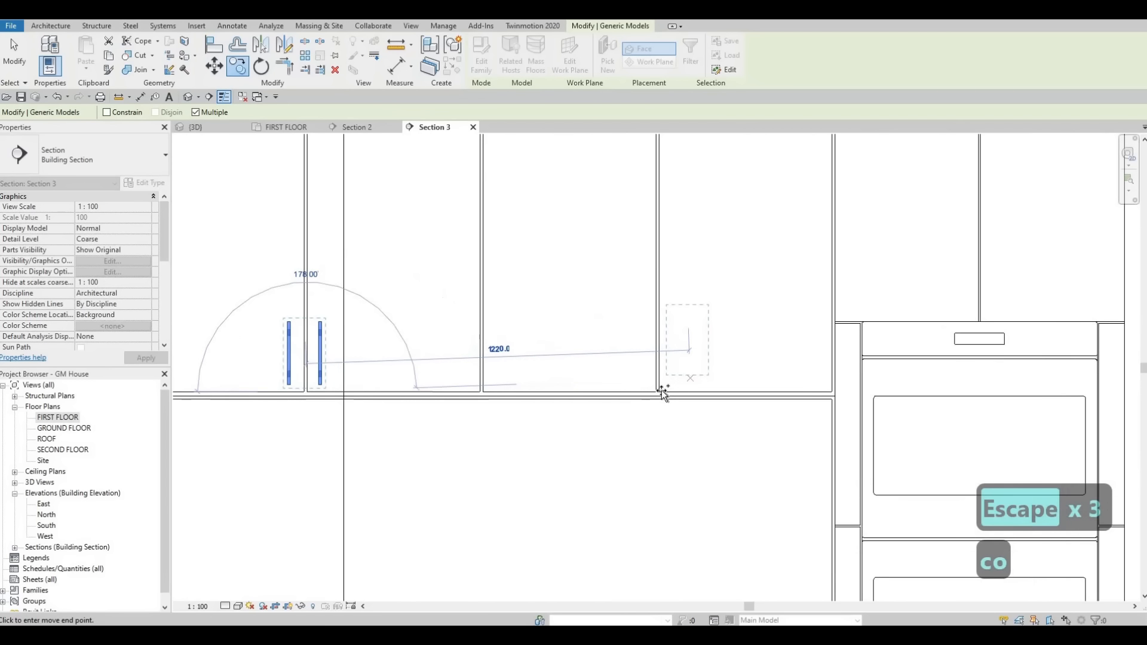
scroll(775, 345, "down", 4)
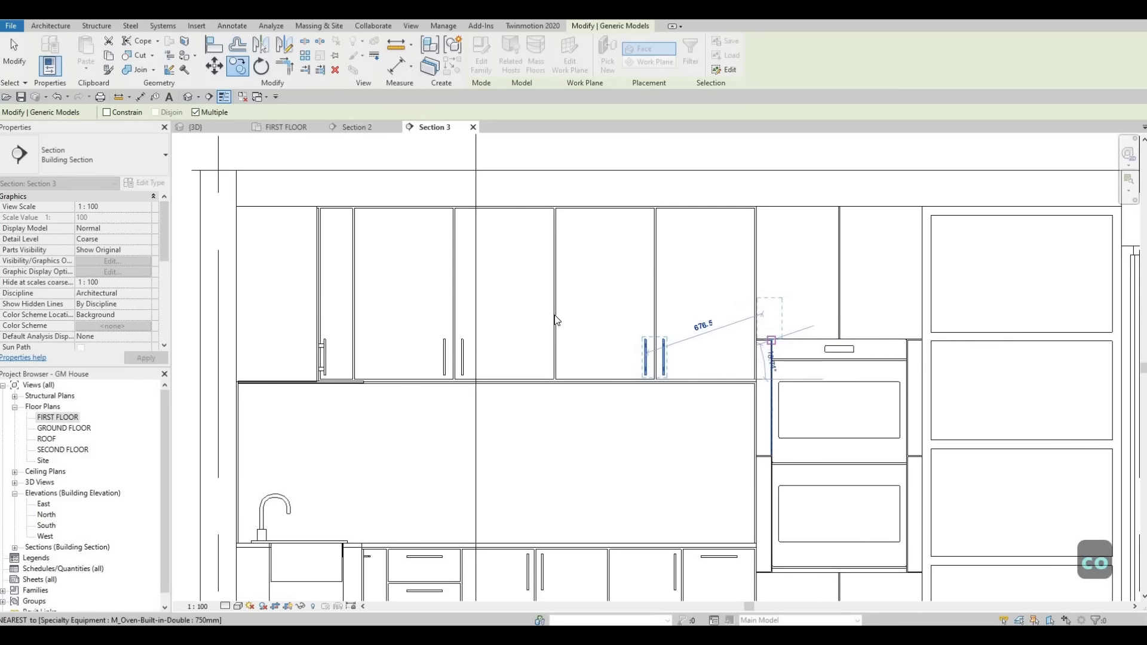
key("Escape")
key("Escape")
key("Escape")
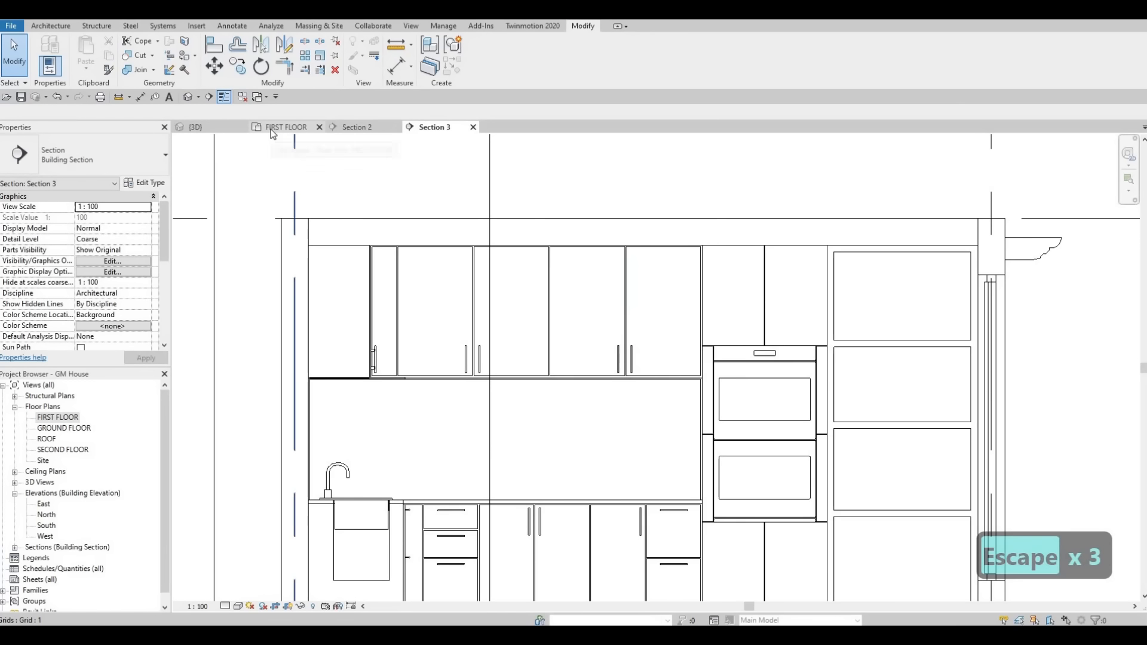
Step: Switch to the 3D view and examine the kitchen's cabinet handles, island, chairs and hood from several angles
left_click(216, 128)
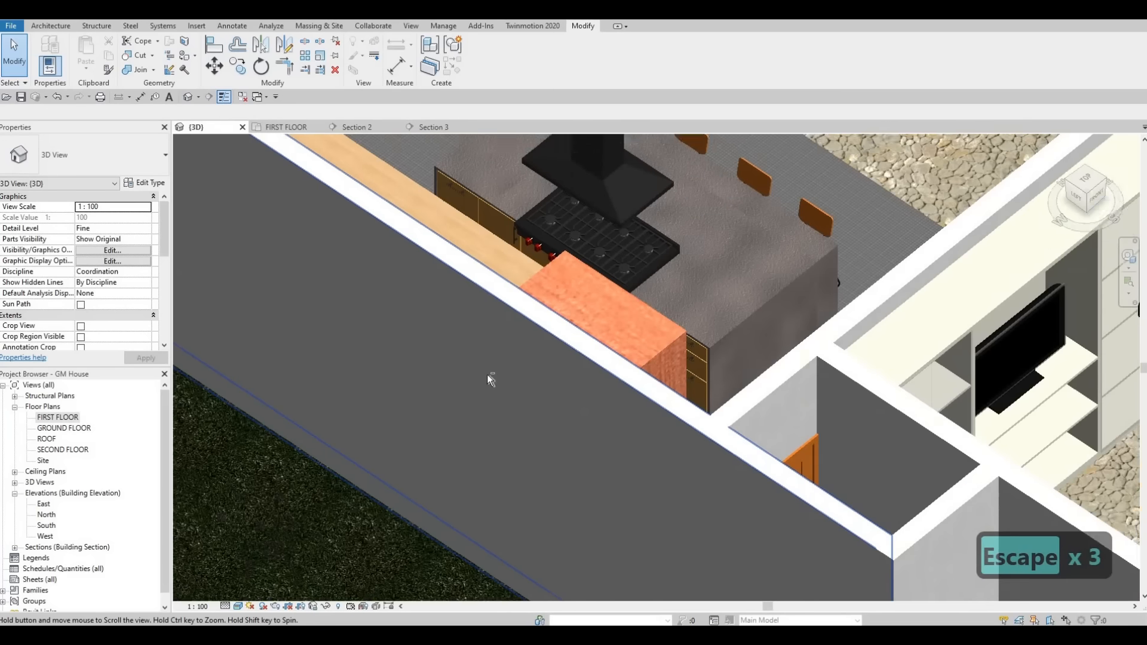
middle_click_drag(489, 380, 495, 487)
scroll(489, 379, "down", 2)
middle_click_drag(567, 394, 364, 394, "shift")
middle_click_drag(335, 430, 436, 367)
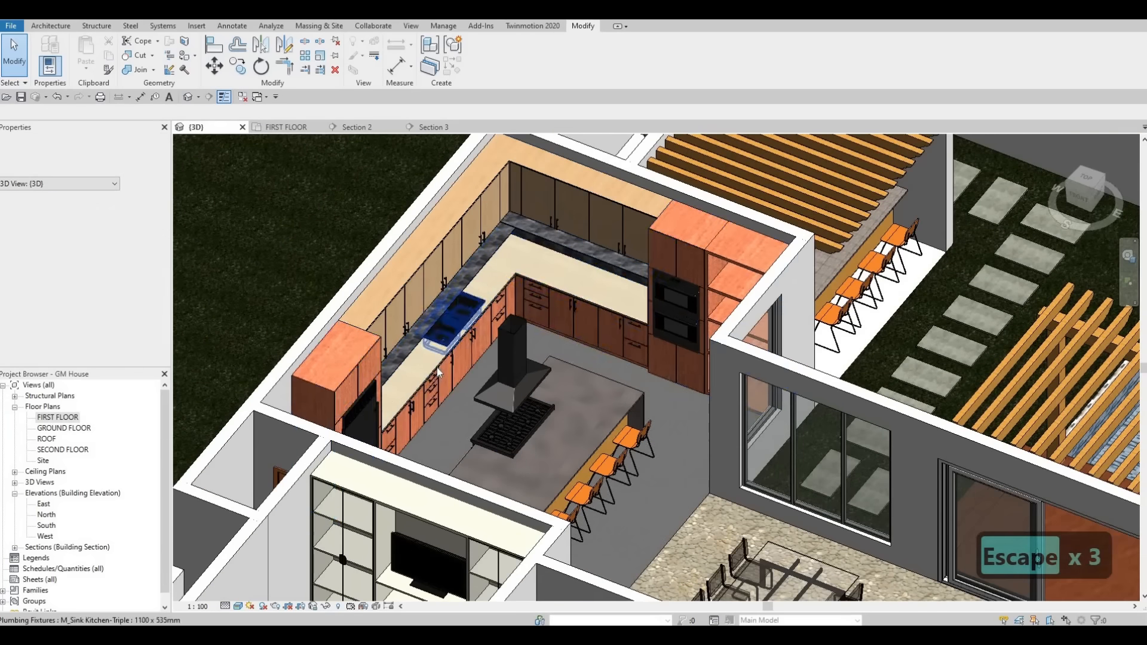
middle_click_drag(508, 377, 567, 371, "shift")
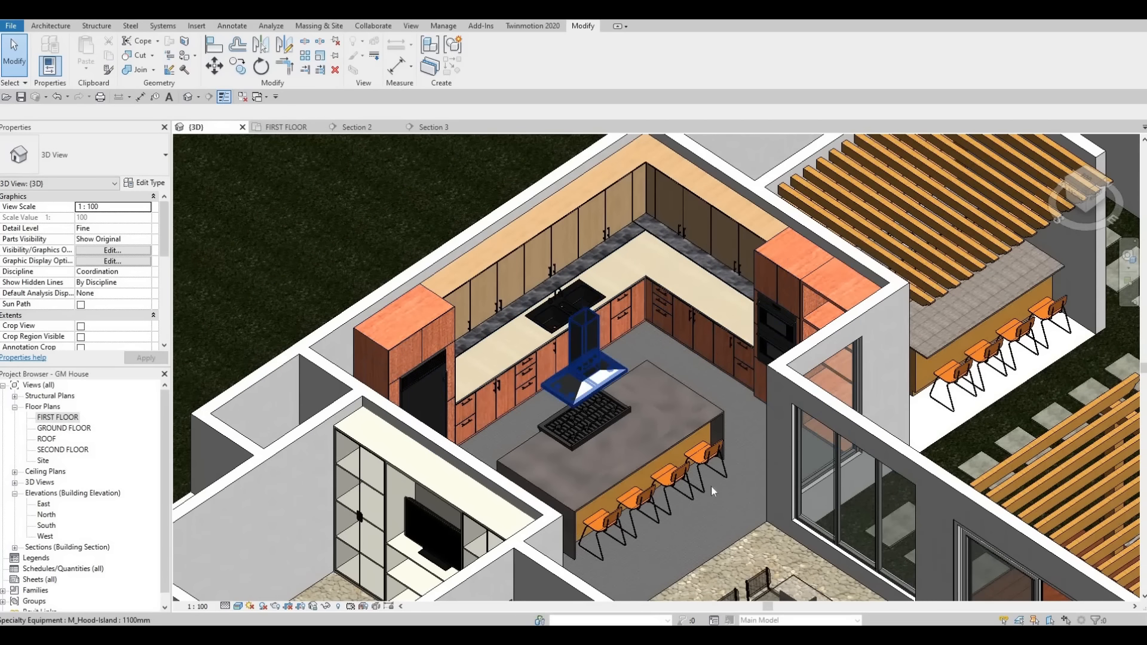
middle_click_drag(713, 417, 667, 484, "shift")
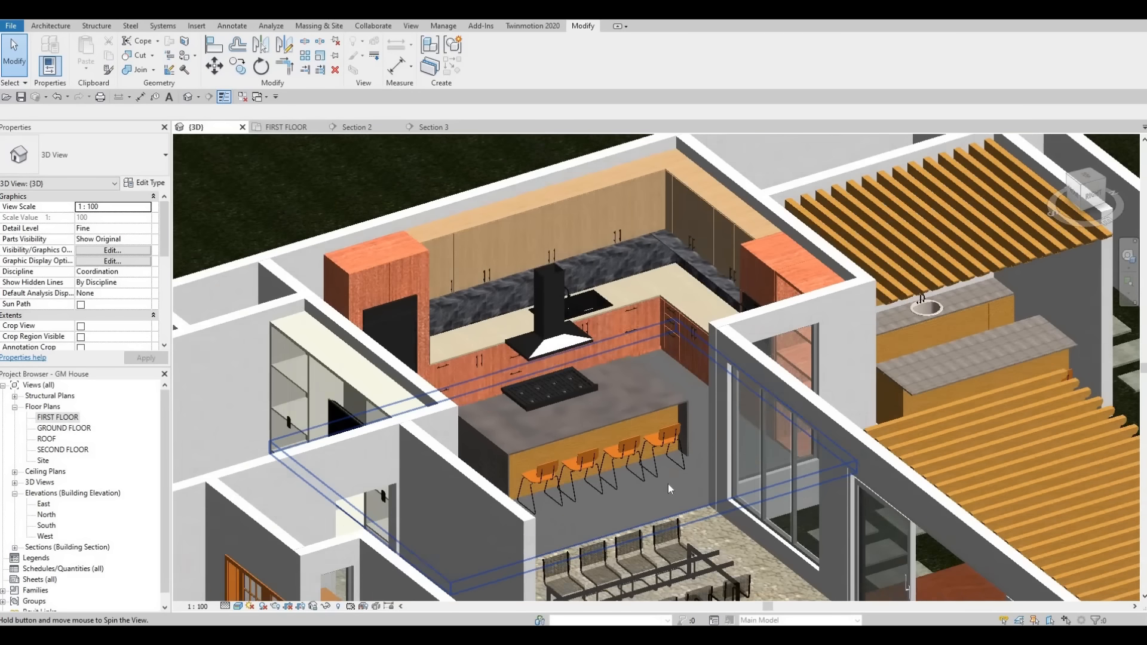